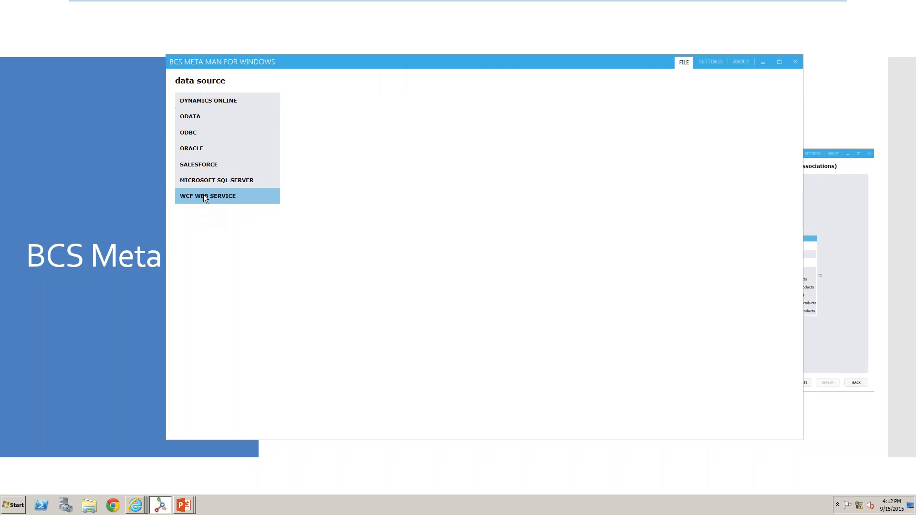
Review the Dynamics Online, OData and ODBC data source connection forms.
left_click(232, 100)
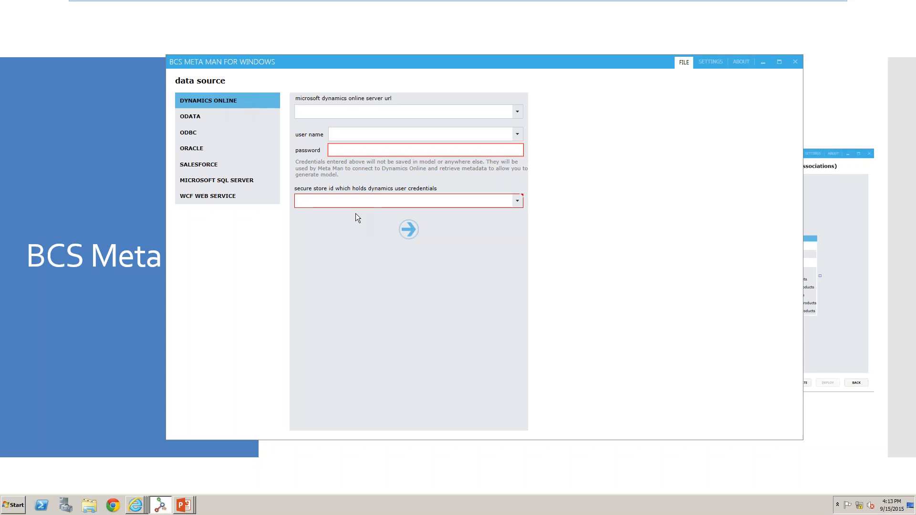
left_click(252, 120)
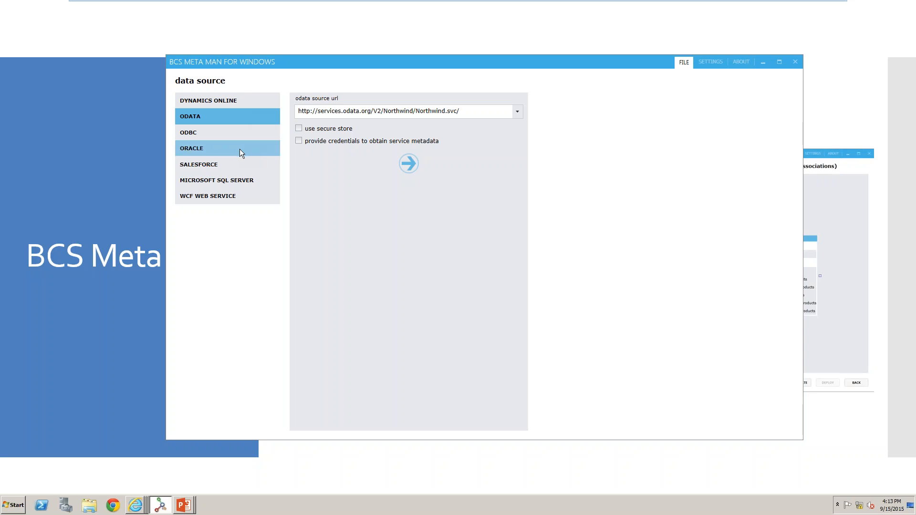
left_click(250, 133)
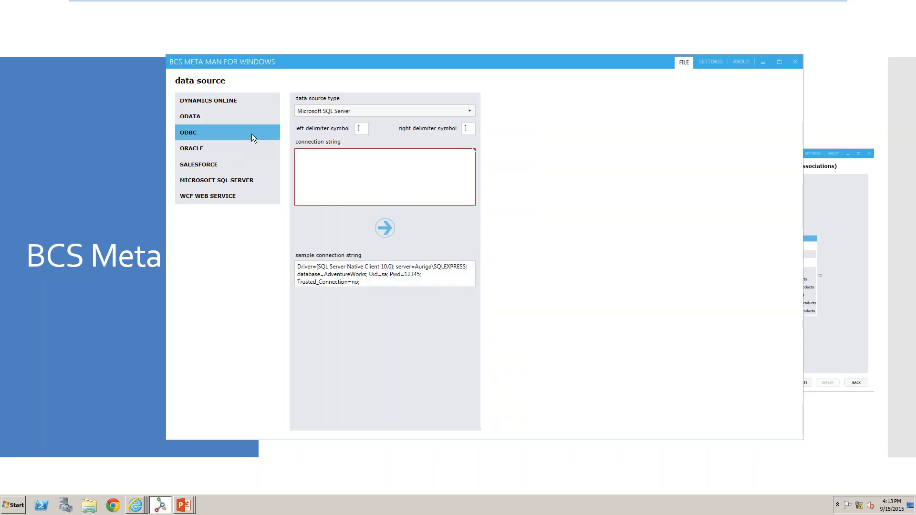
Examine the ODBC data source types Other Data Source, Microsoft Access and MySQL and their sample connection strings.
left_click(407, 115)
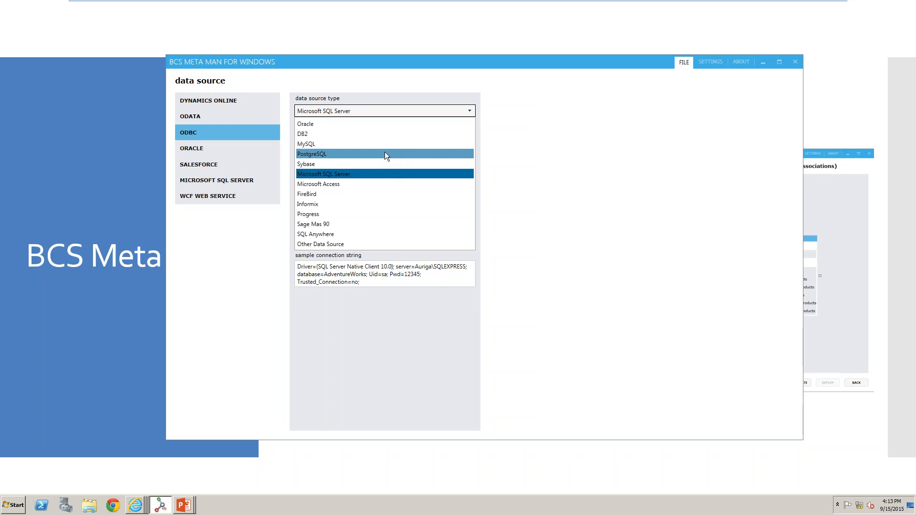
left_click(349, 244)
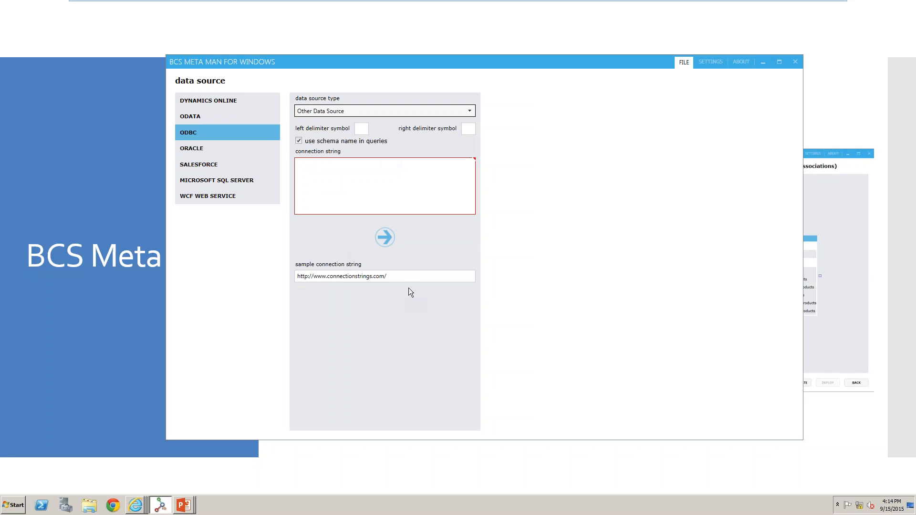
left_click(408, 111)
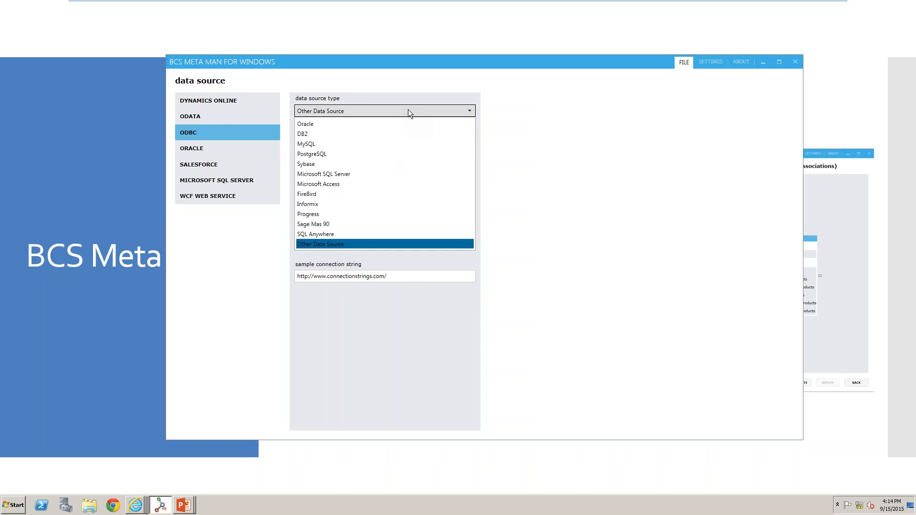
left_click(360, 186)
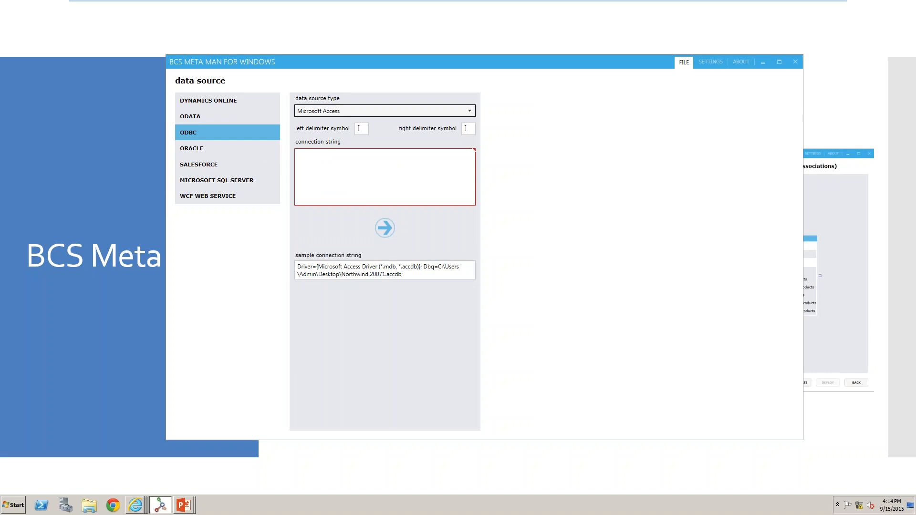
left_click(415, 277)
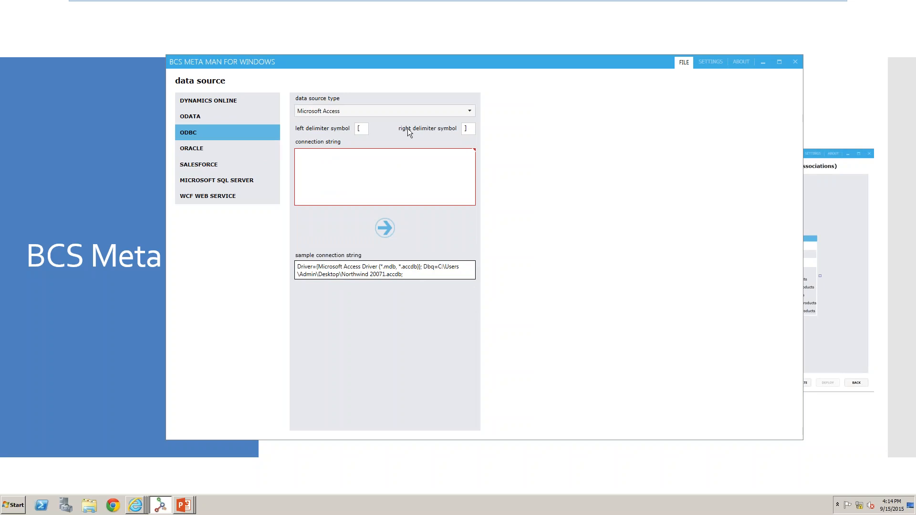
left_click(388, 111)
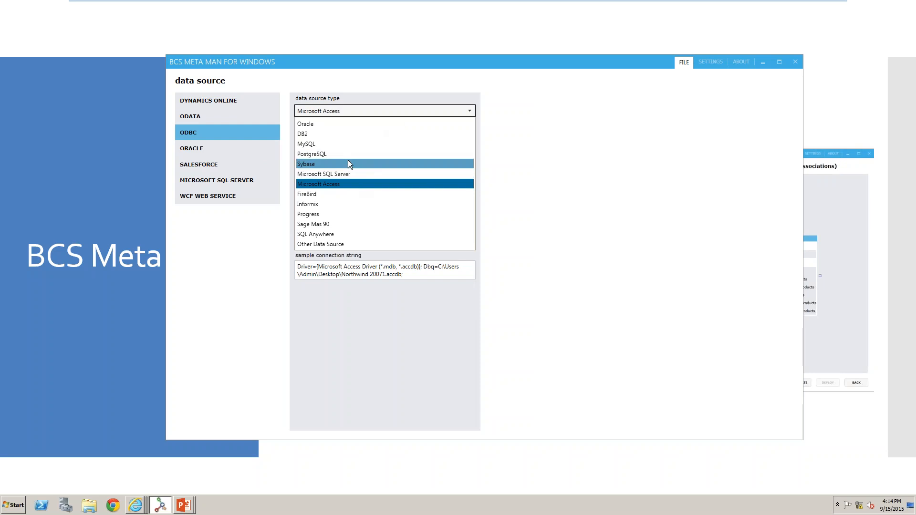
left_click(350, 145)
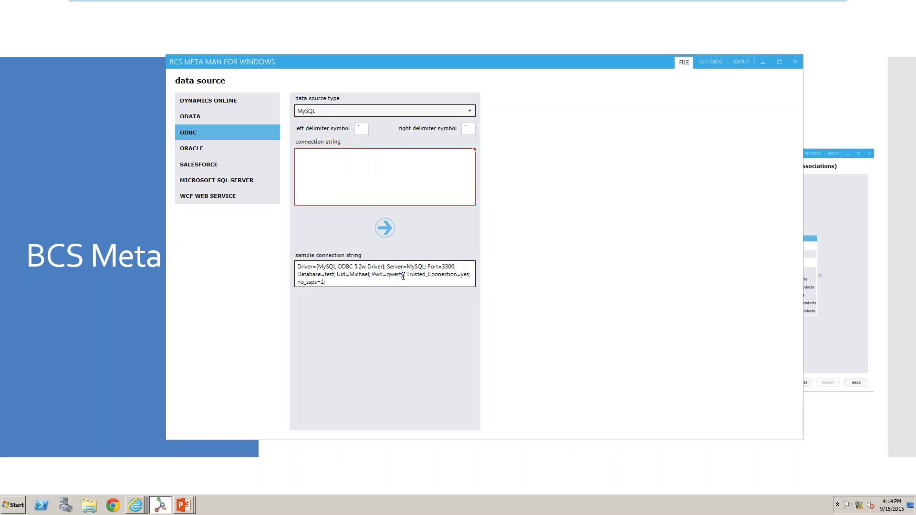
left_click(400, 110)
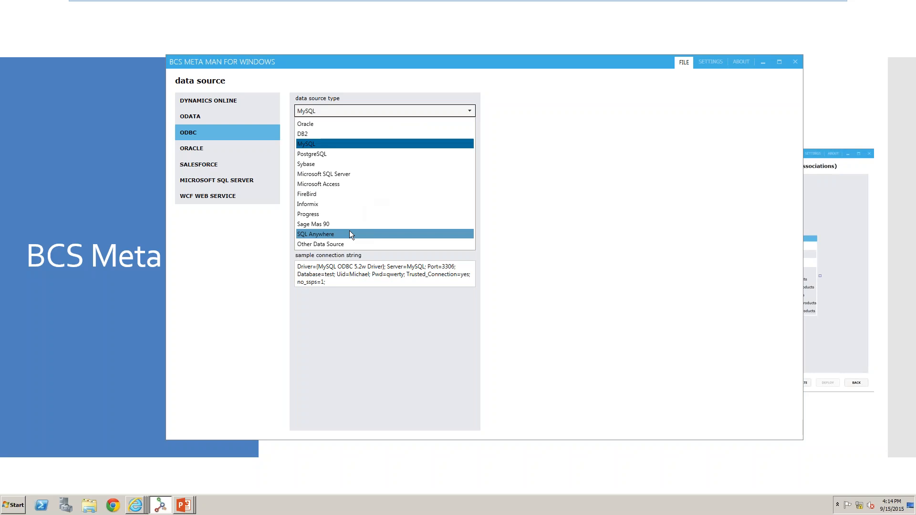
Look over the Oracle, Salesforce and WCF Web Service sources, then select the Microsoft SQL Server data source.
left_click(198, 149)
left_click(199, 149)
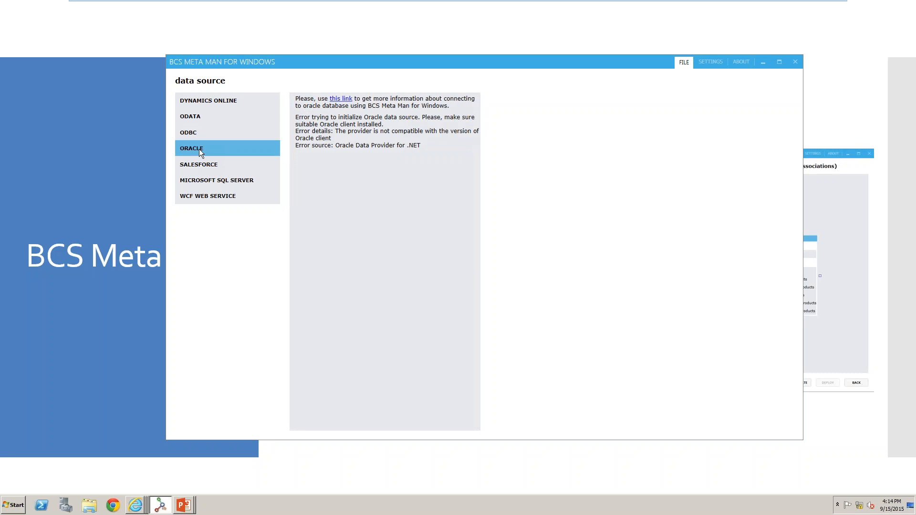
left_click(196, 164)
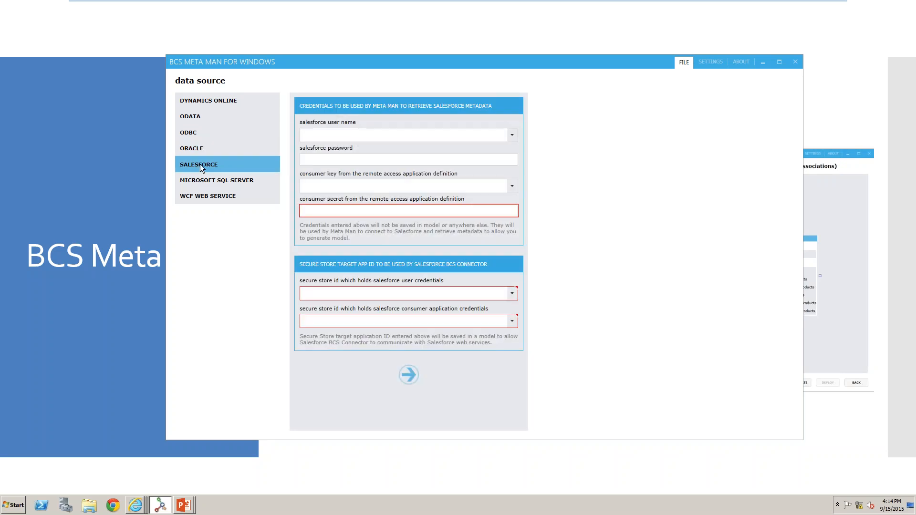
left_click(218, 185)
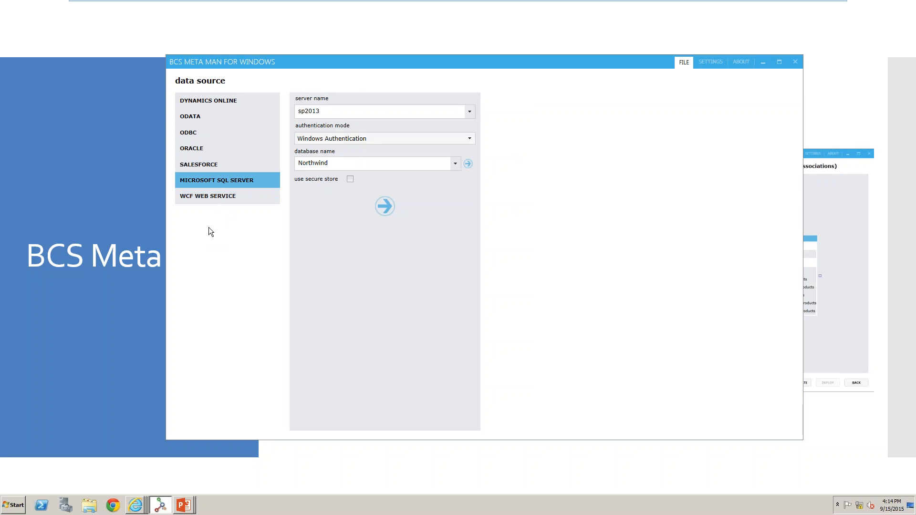
left_click(225, 201)
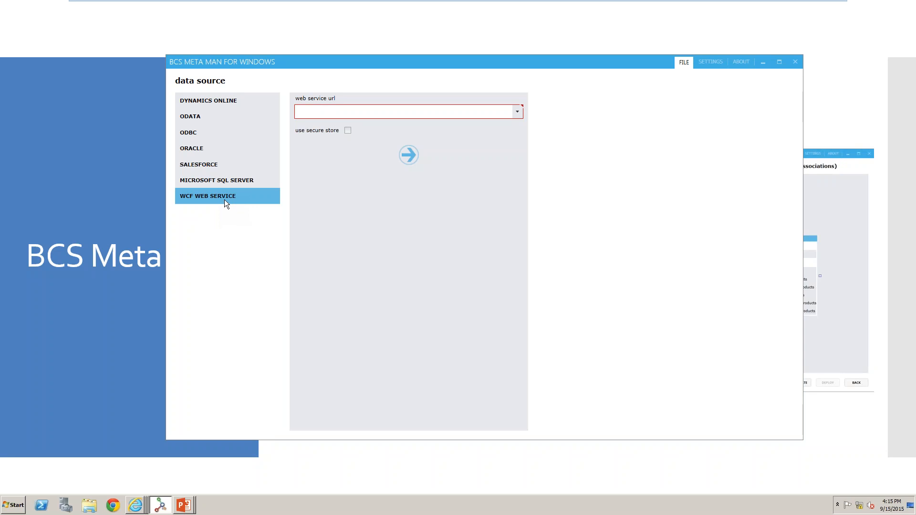
left_click(236, 184)
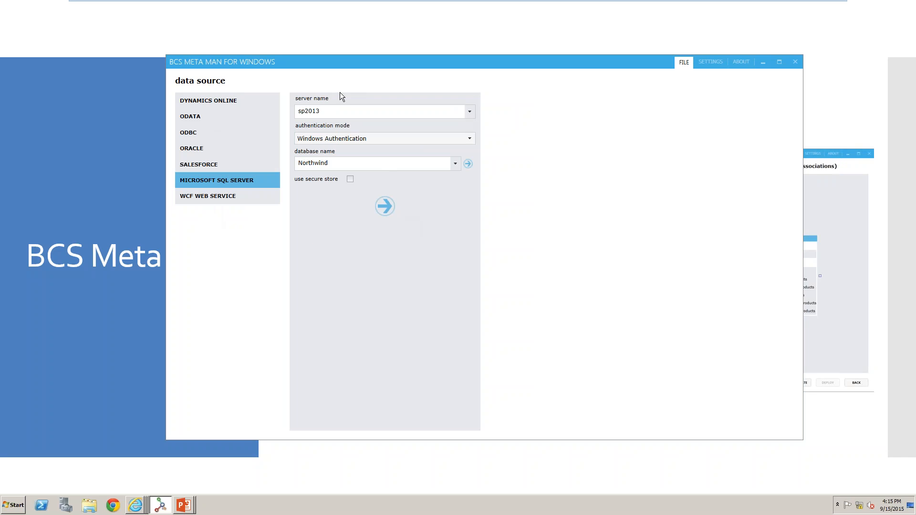
Keep server sp2013 and set the authentication mode to Windows Authentication.
double_click(350, 111)
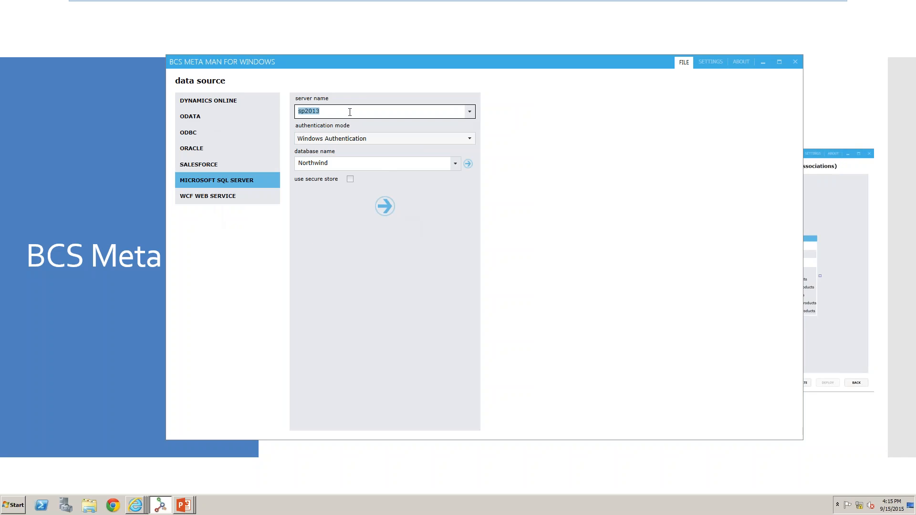
left_click(346, 143)
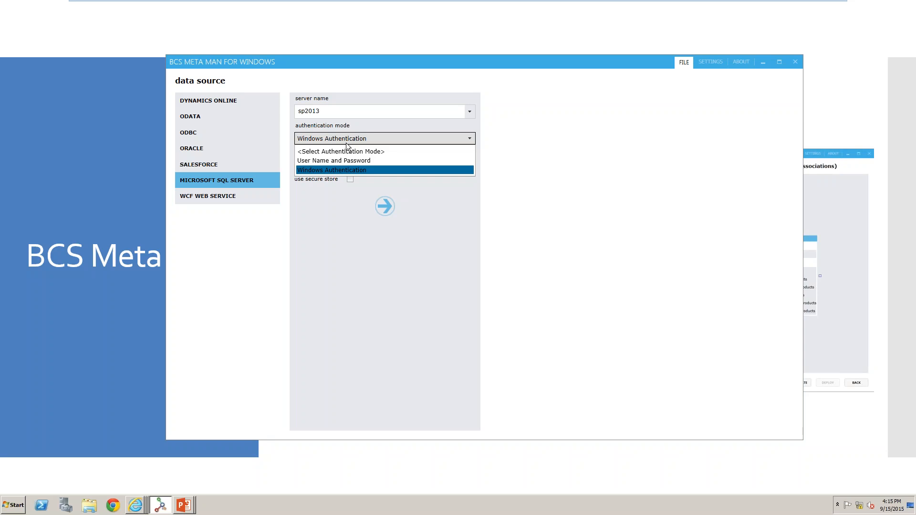
left_click(345, 170)
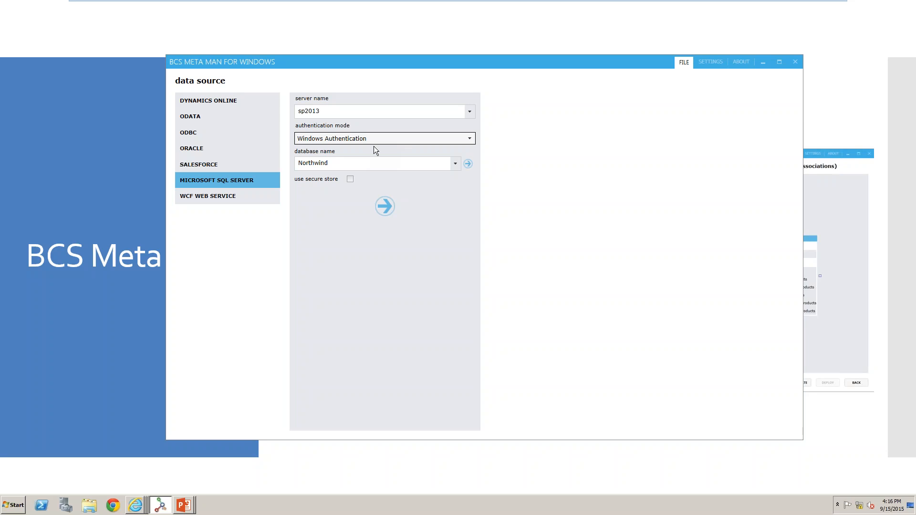
Try the secure store option and User Name and Password authentication, restoring Windows Authentication without secure store.
left_click(350, 179)
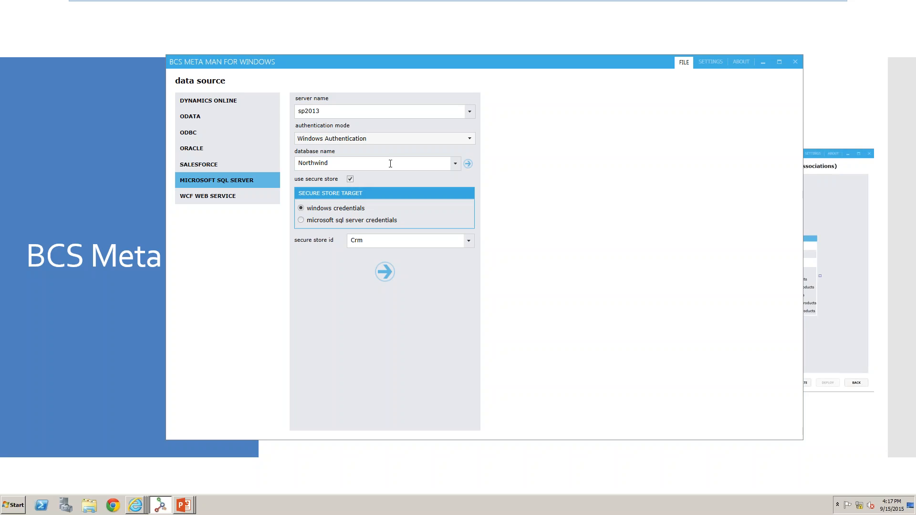
left_click(413, 142)
left_click(374, 162)
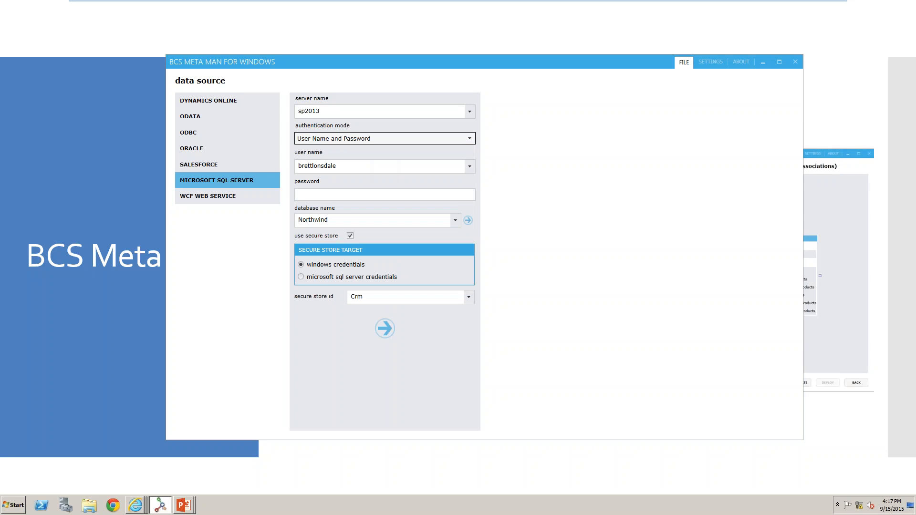
left_click(429, 140)
left_click(402, 171)
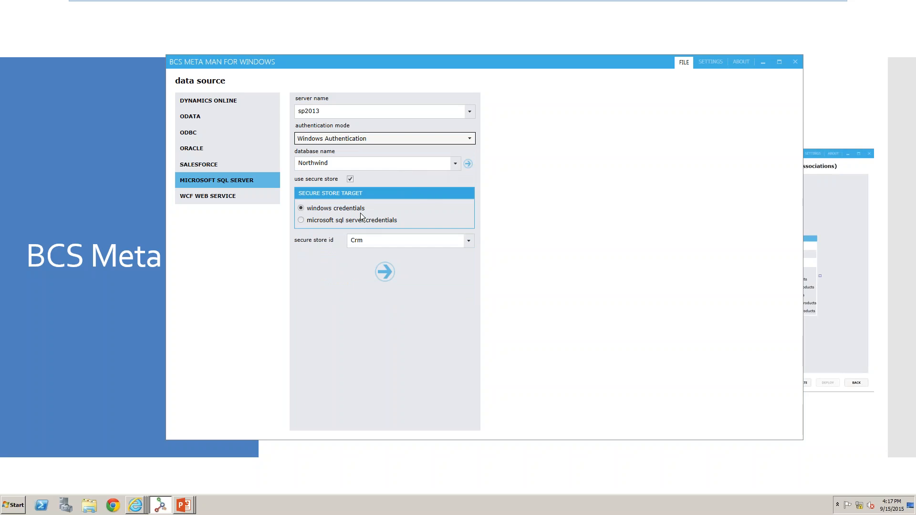
left_click(350, 179)
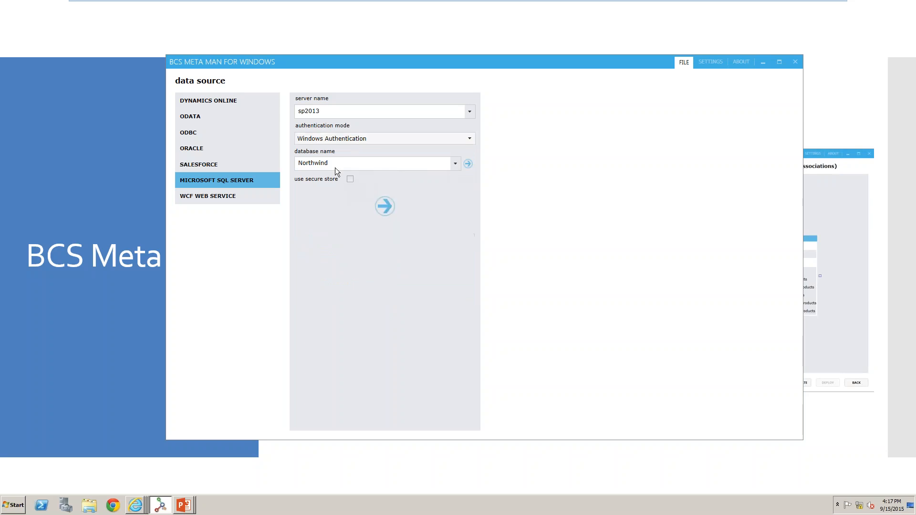
Choose the Northwind database from the database list and connect to the SQL Server source.
left_click(469, 164)
left_click(455, 164)
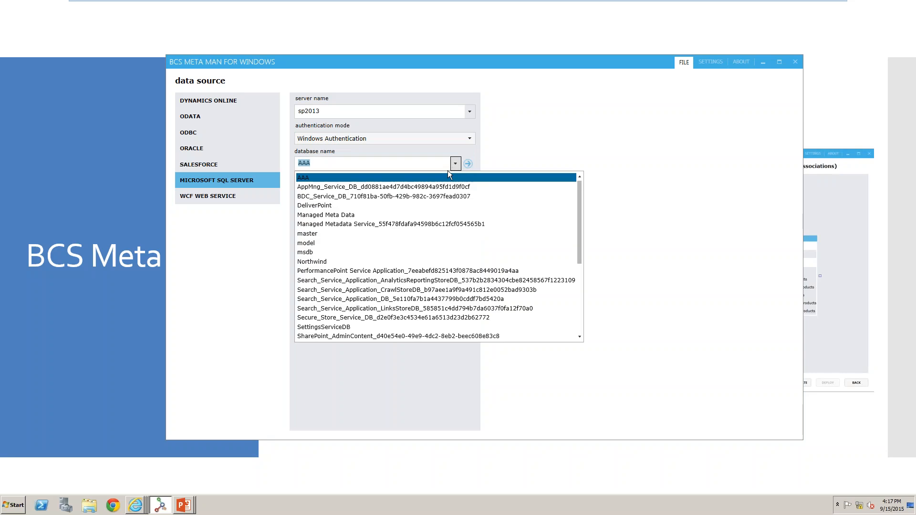
left_click(366, 262)
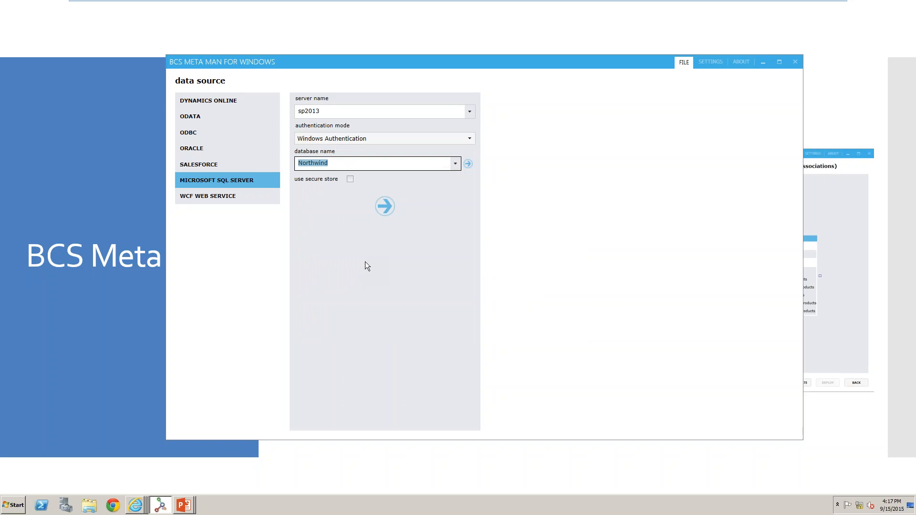
left_click(385, 205)
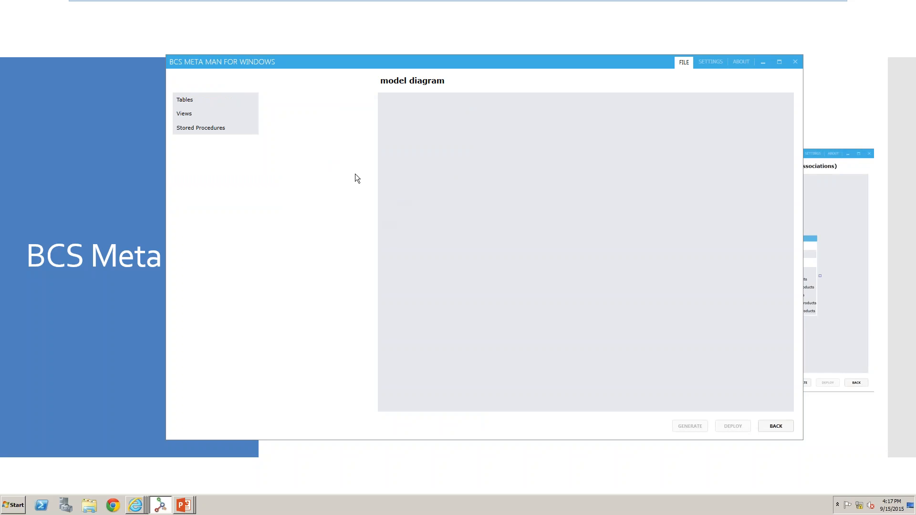
Browse the tables, views and stored procedures, then add the [dbo].[Customers] table to the model diagram.
left_click(230, 100)
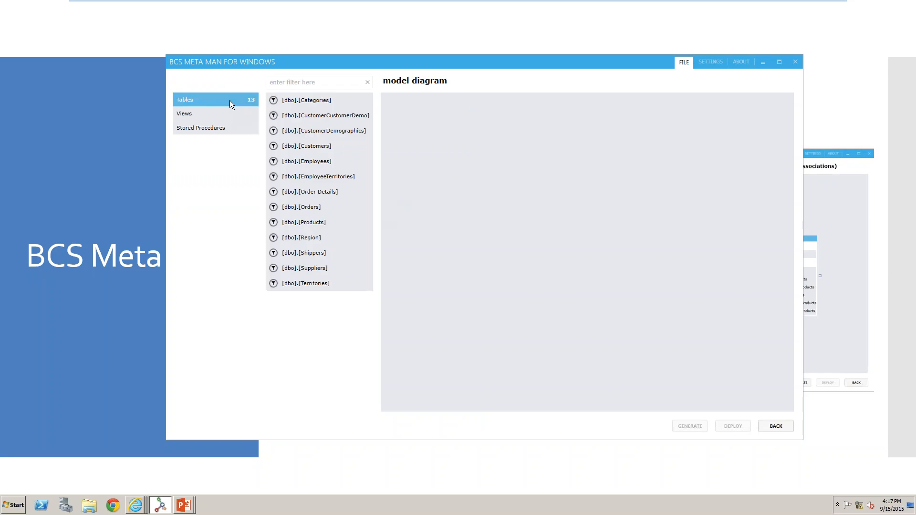
left_click(215, 116)
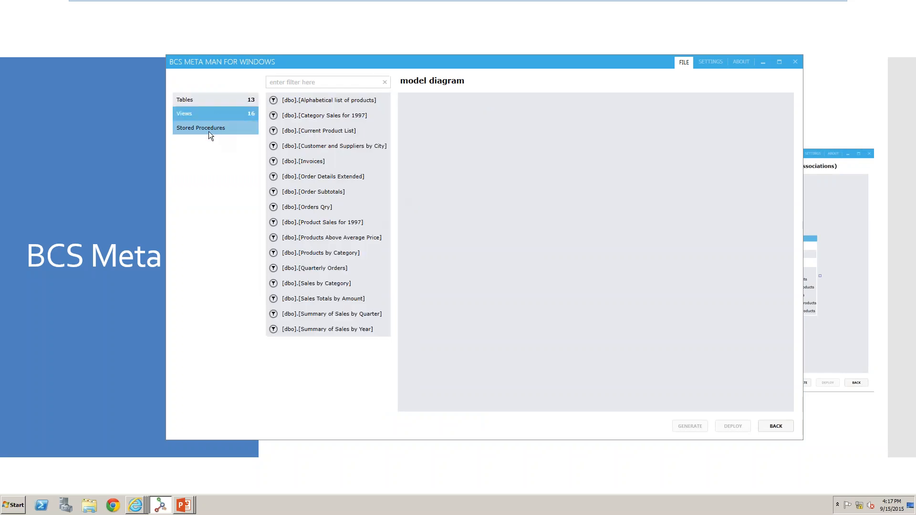
left_click(208, 131)
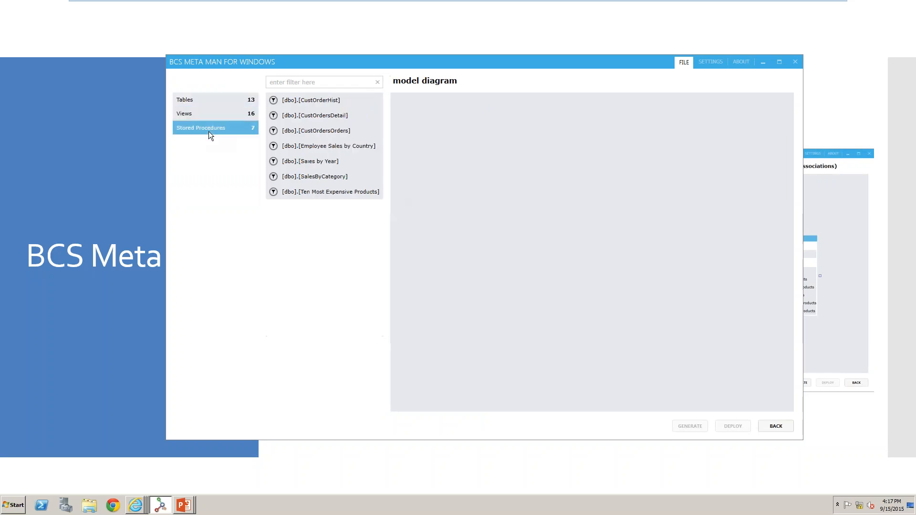
left_click(237, 99)
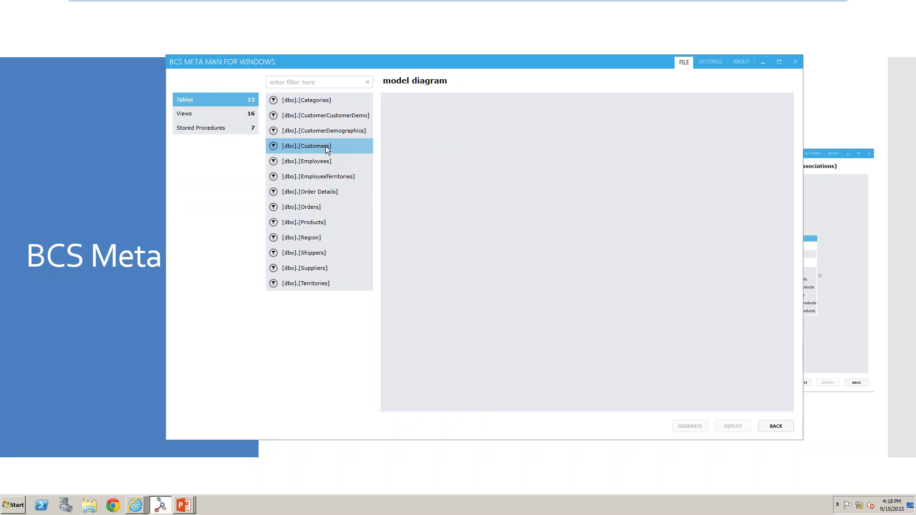
left_click_drag(326, 150, 474, 148)
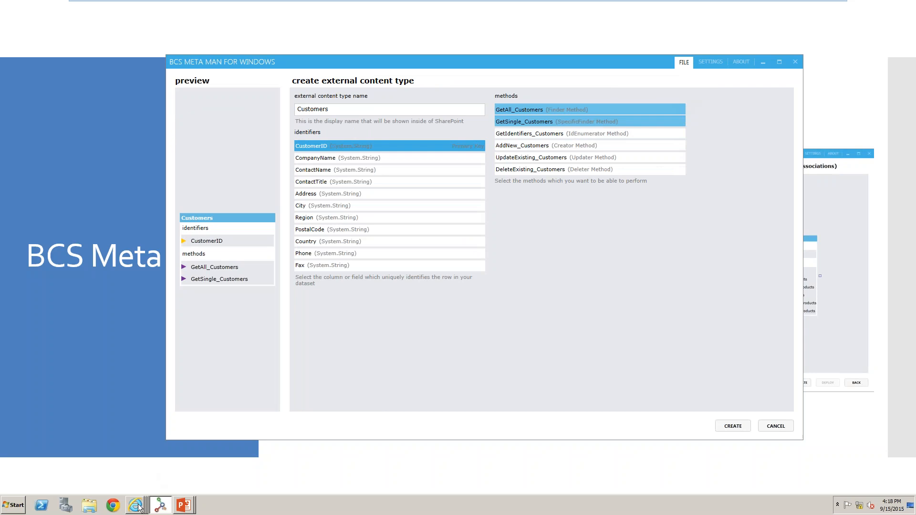
Switch to the BCS Meta Man Webinar site in Internet Explorer and open the Products list.
mouse_move(139, 508)
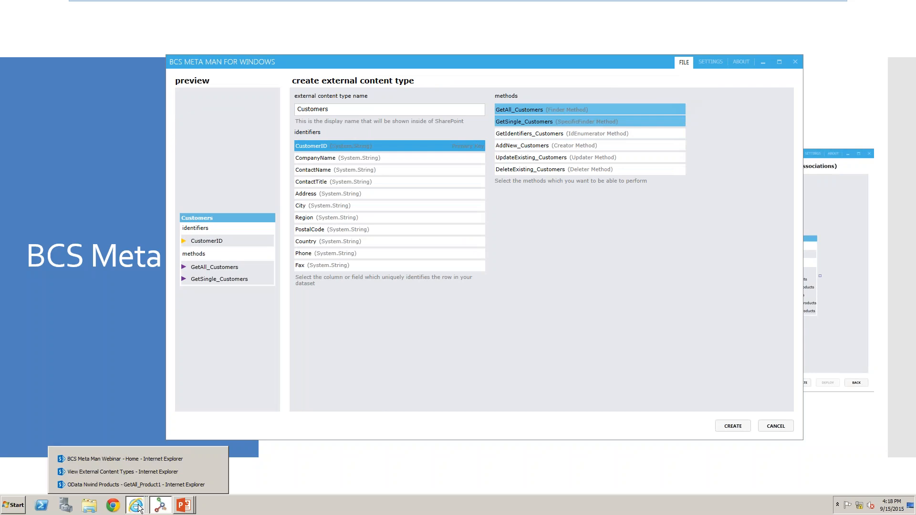
left_click(136, 457)
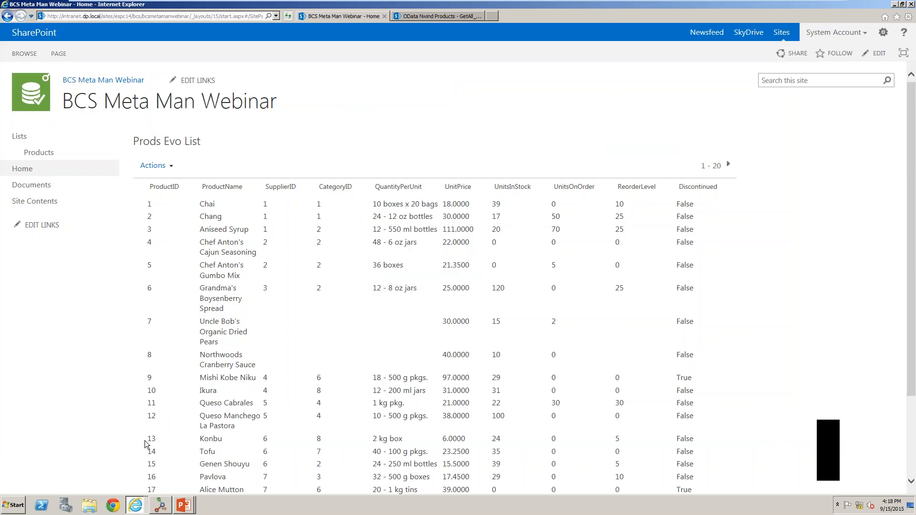
left_click(54, 157)
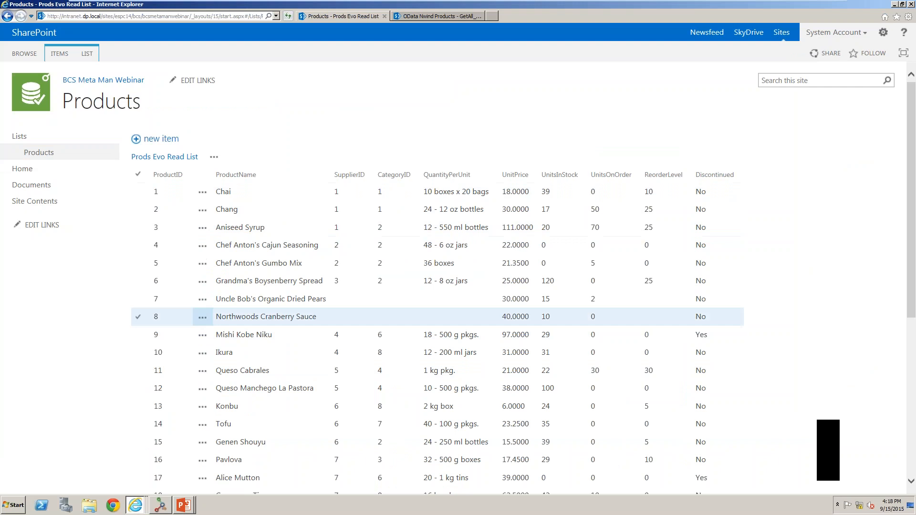
Open the details of the Chef Anton's Cajun Seasoning product item.
left_click(202, 246)
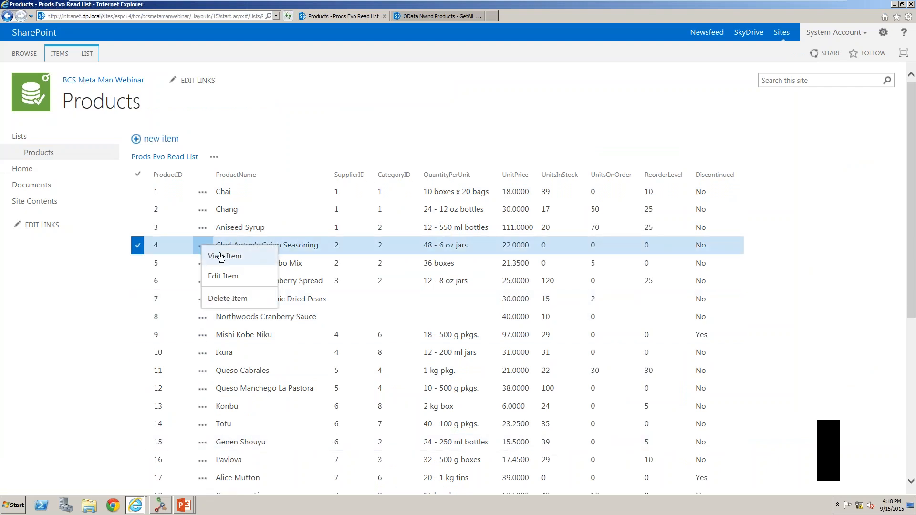
left_click(223, 256)
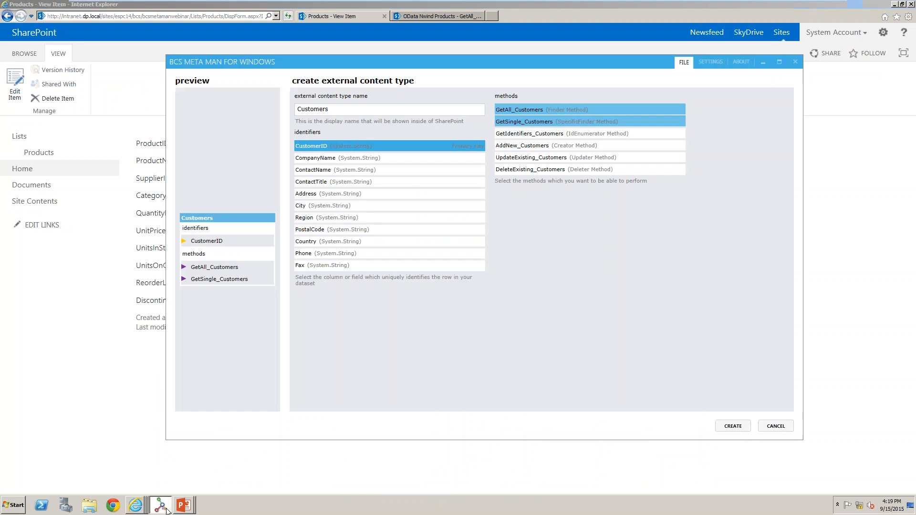
Return to BCS Meta Man, select all Customers methods including GetIdentifiers, AddNew, UpdateExisting and DeleteExisting, and create the external content type.
left_click(162, 506)
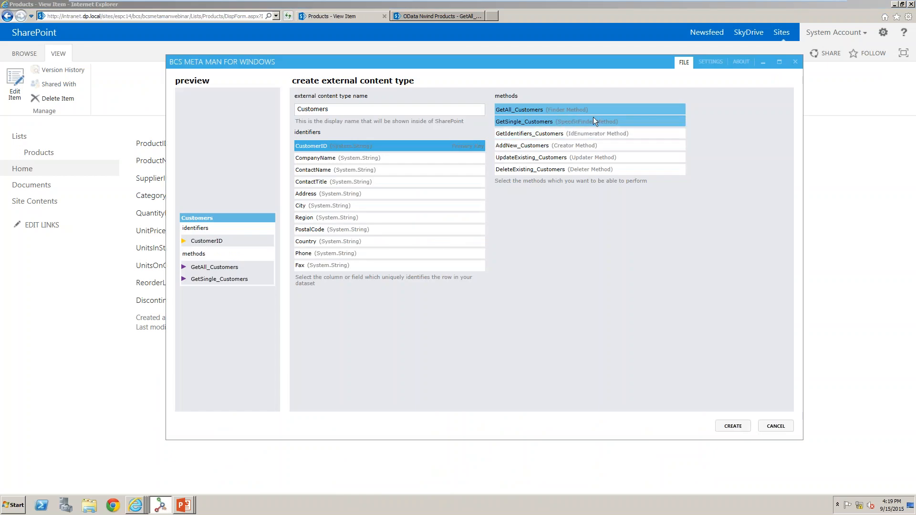
left_click(591, 145)
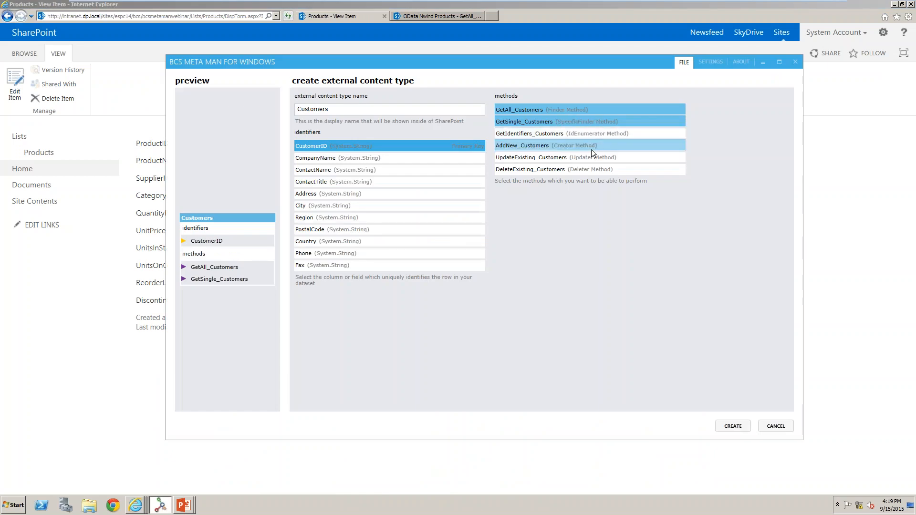
left_click(593, 156)
left_click(597, 168)
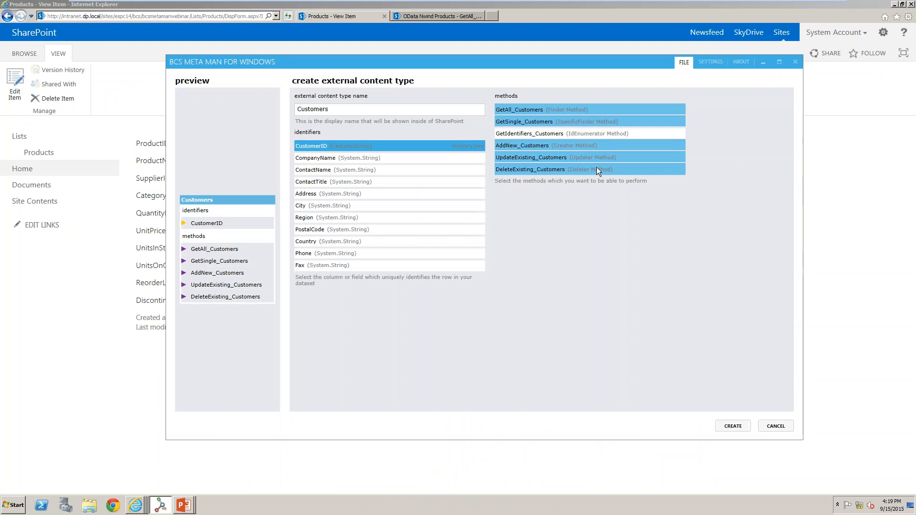
left_click(612, 134)
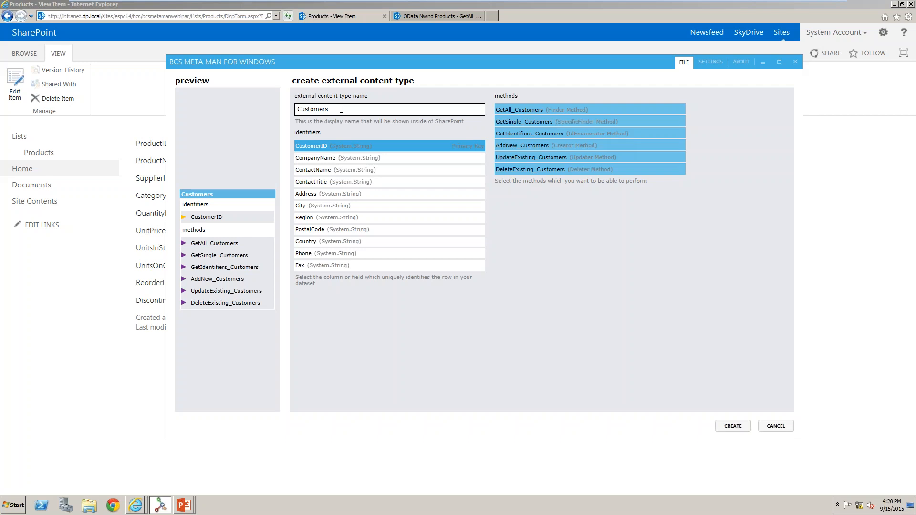
left_click(437, 146)
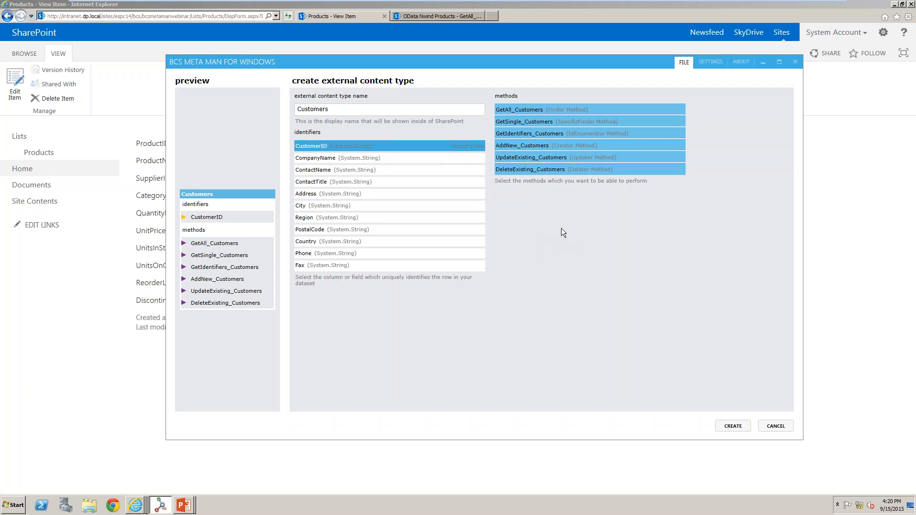
left_click(733, 426)
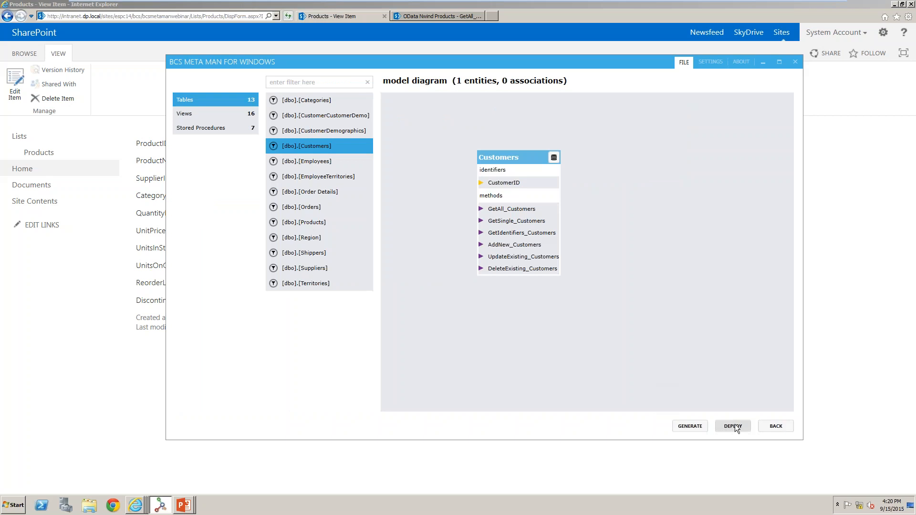
Preview the Customers entity data from the model diagram.
left_click(503, 220)
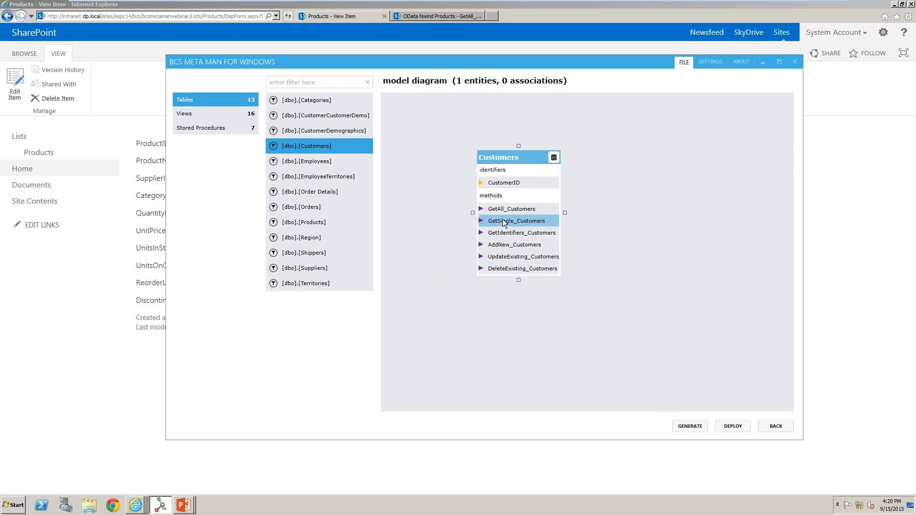
left_click(553, 159)
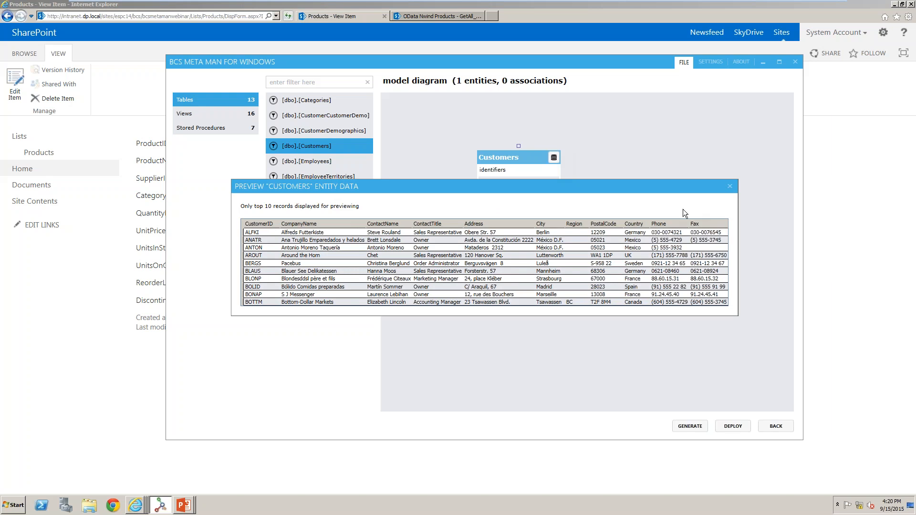
left_click(730, 187)
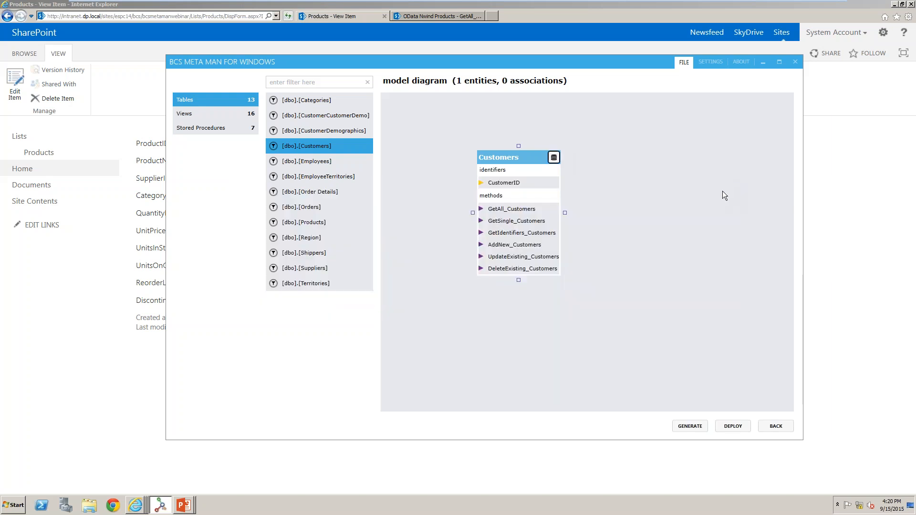
Configure the Customers entity, setting its title column to CompanyName and keeping Generic List as office item type.
right_click(526, 180)
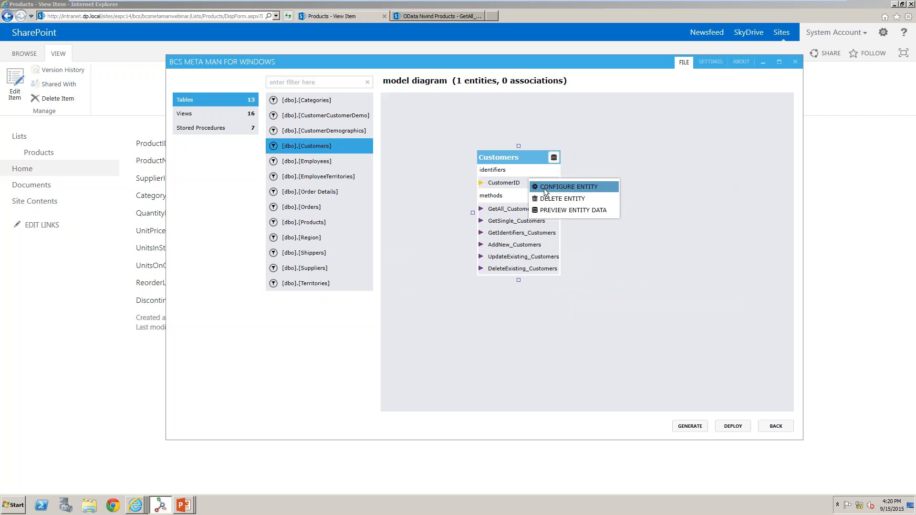
left_click(544, 188)
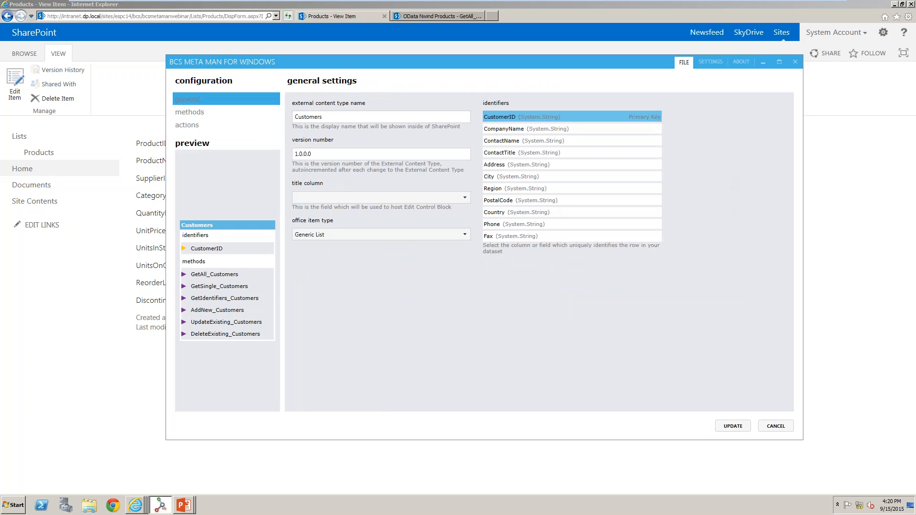
left_click(388, 194)
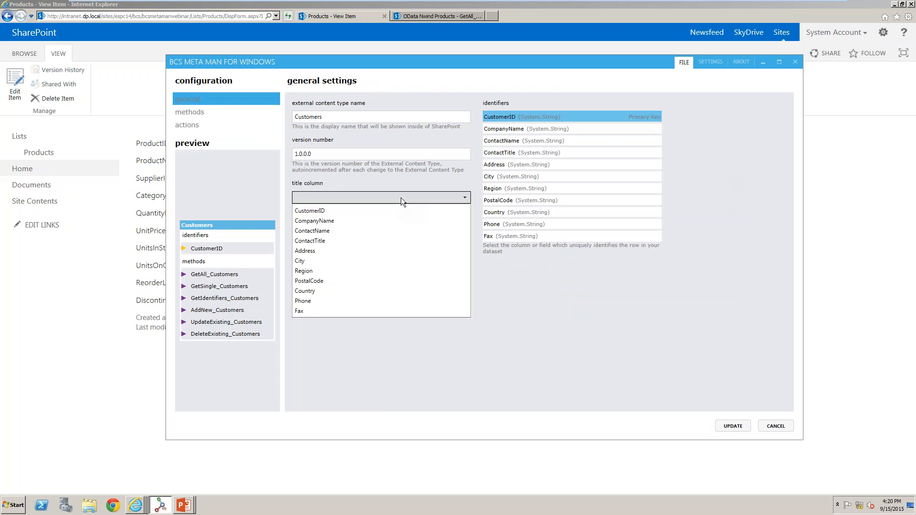
left_click(378, 222)
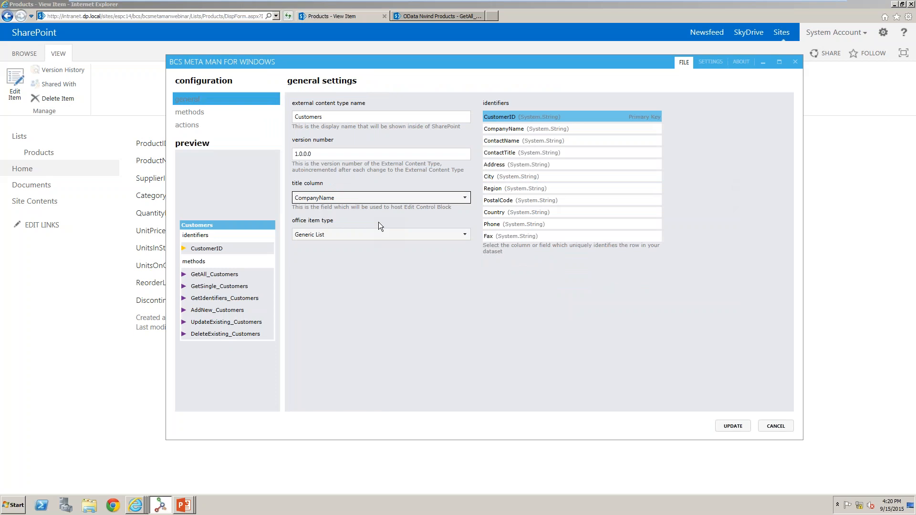
left_click(368, 236)
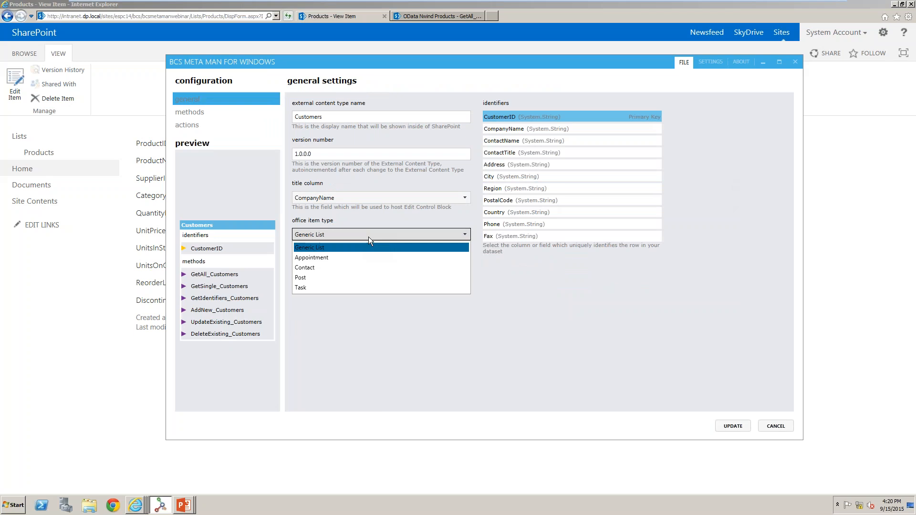
left_click(368, 236)
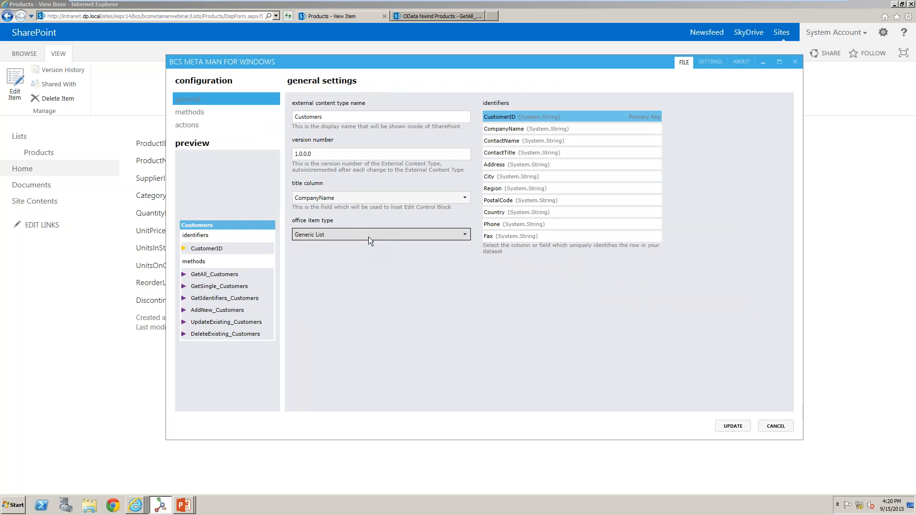
Add a Limit-type filter named Limit to GetAll_Customers on the CustomerID field with default value 1000.
left_click(185, 113)
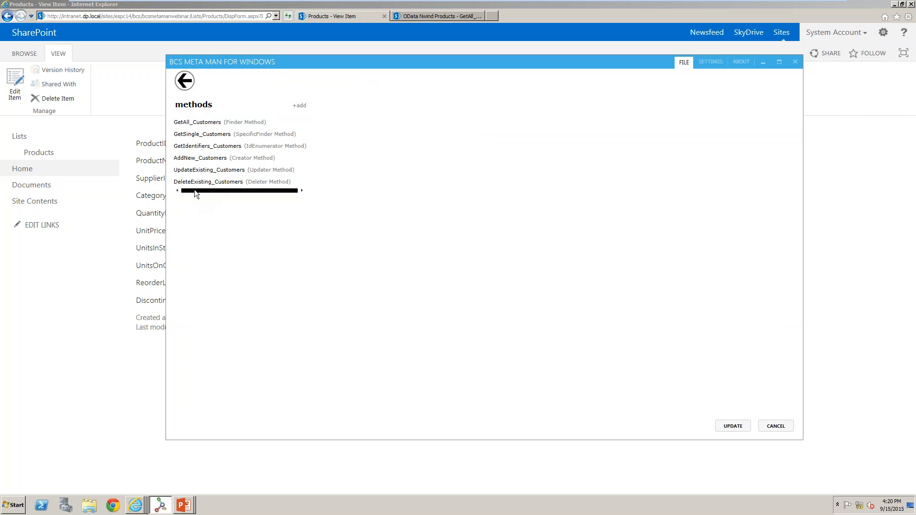
left_click(239, 124)
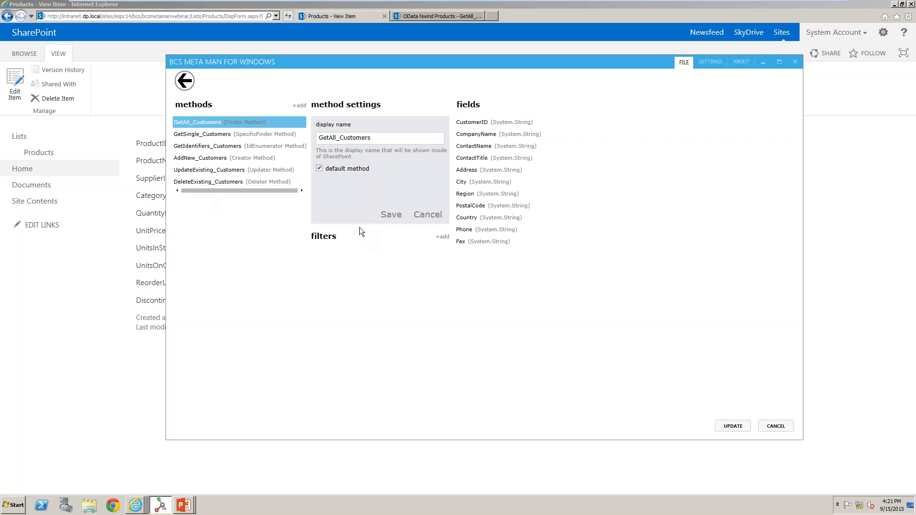
left_click(440, 238)
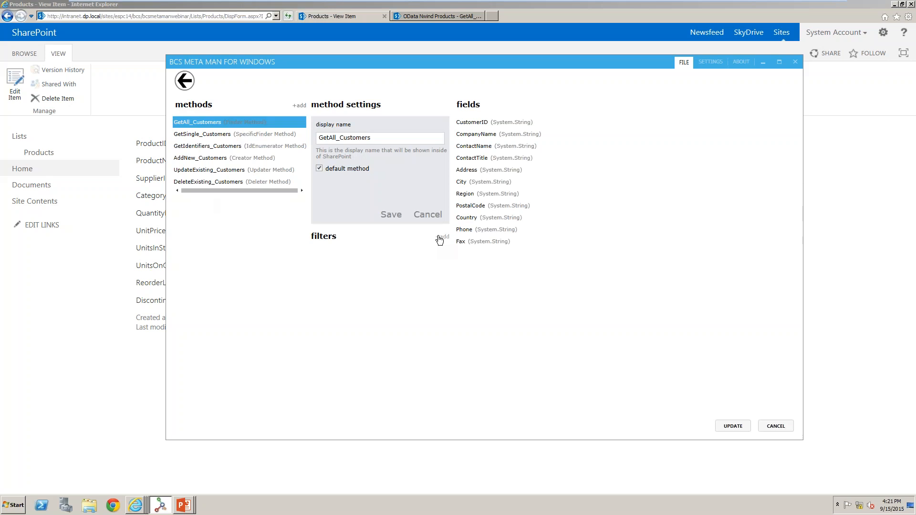
left_click(506, 137)
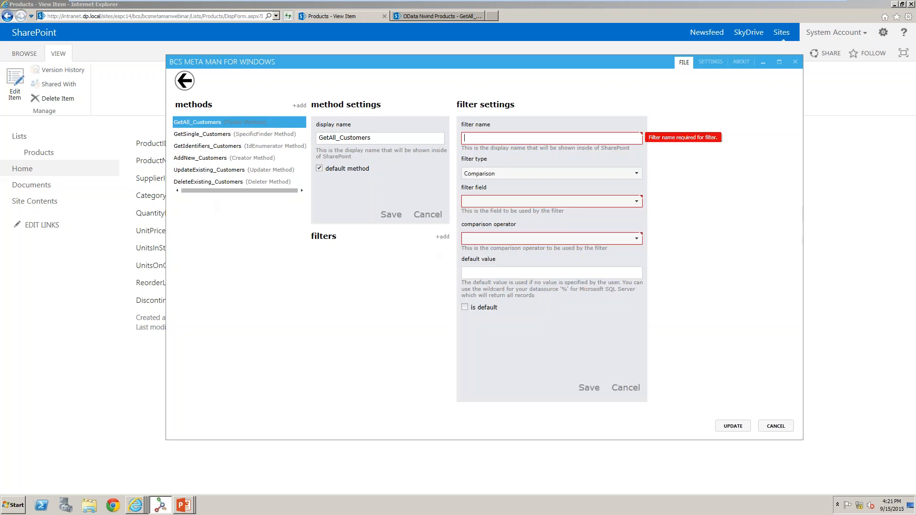
type("Limit")
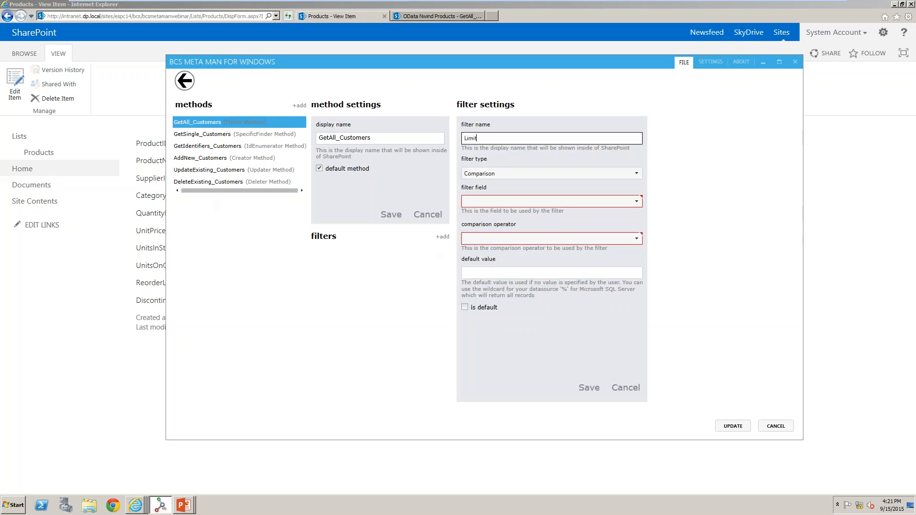
left_click(531, 177)
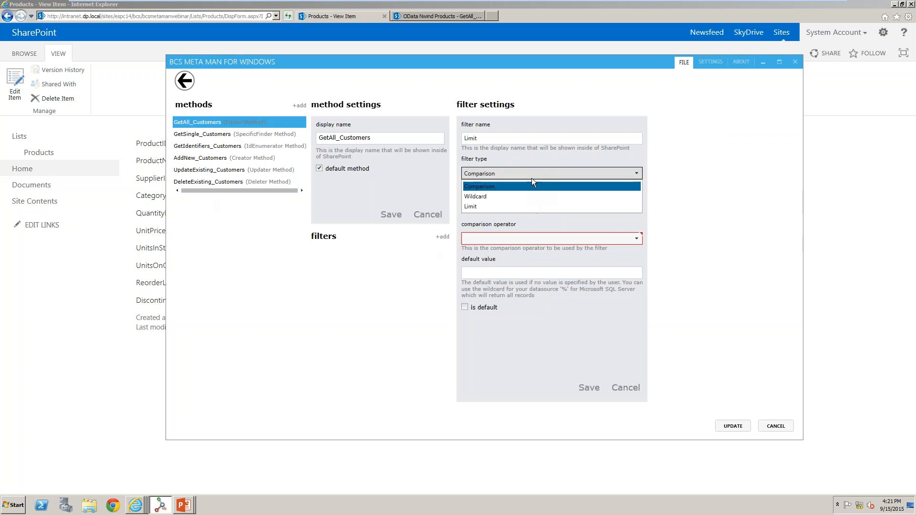
left_click(509, 208)
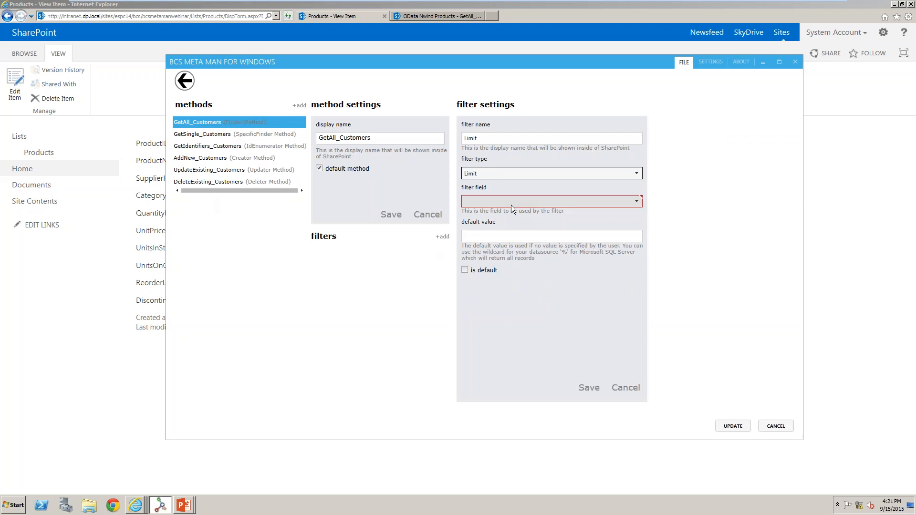
left_click(513, 202)
left_click(506, 214)
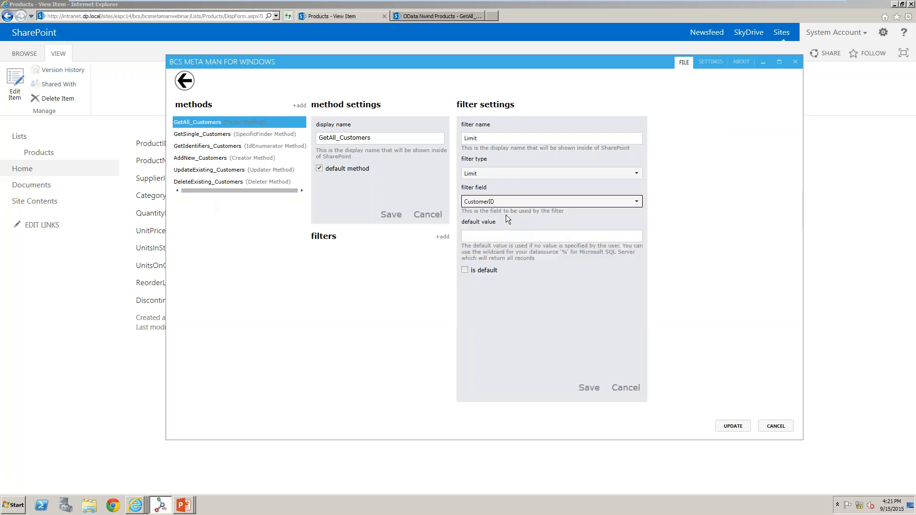
key("Tab")
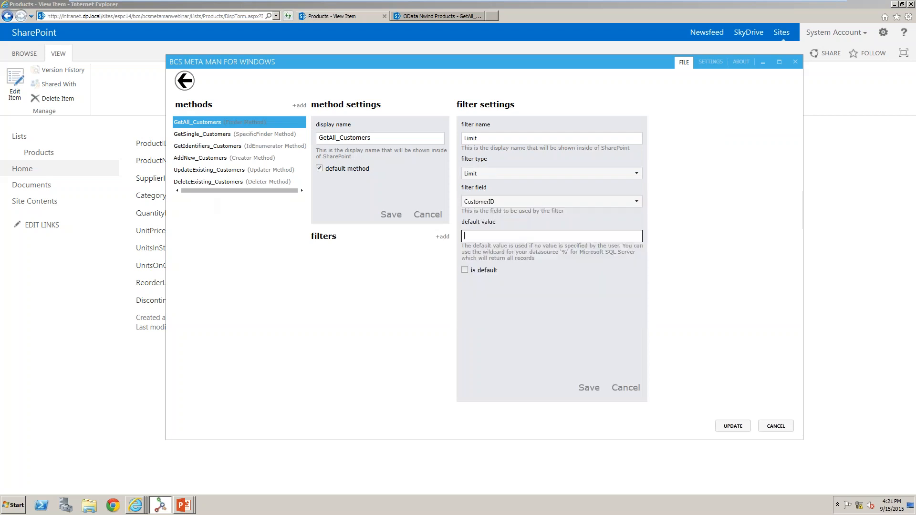
type("1000")
left_click(589, 388)
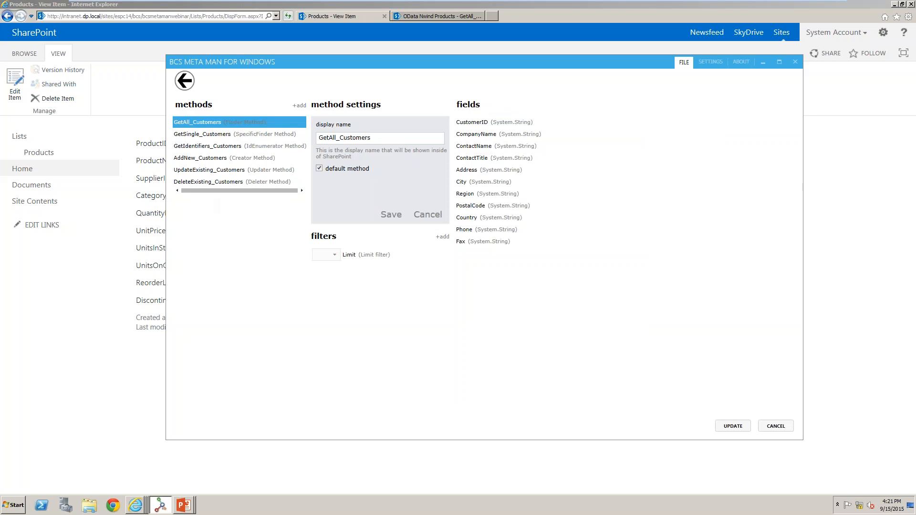
left_click(439, 238)
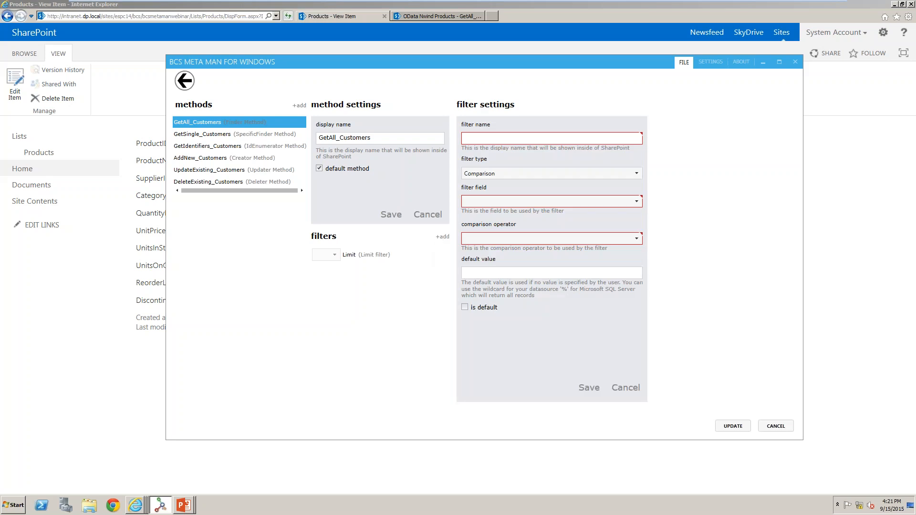
left_click(516, 139)
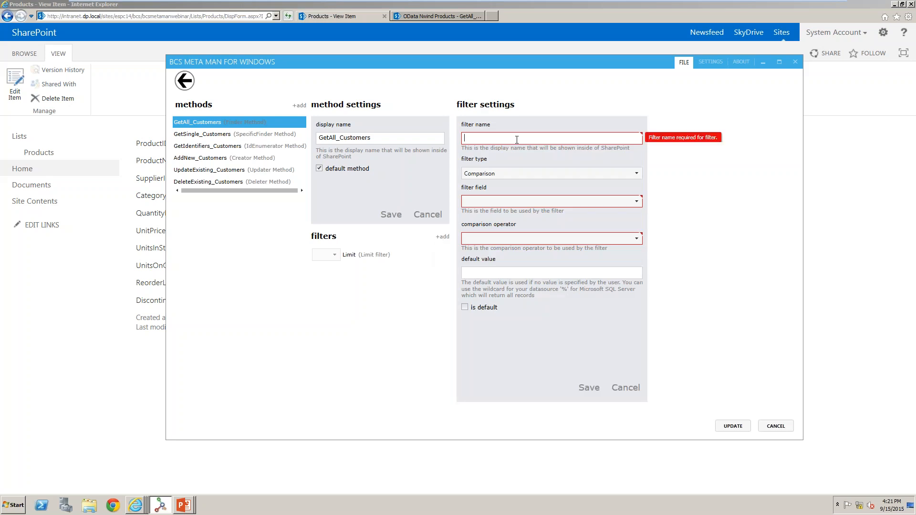
left_click(509, 173)
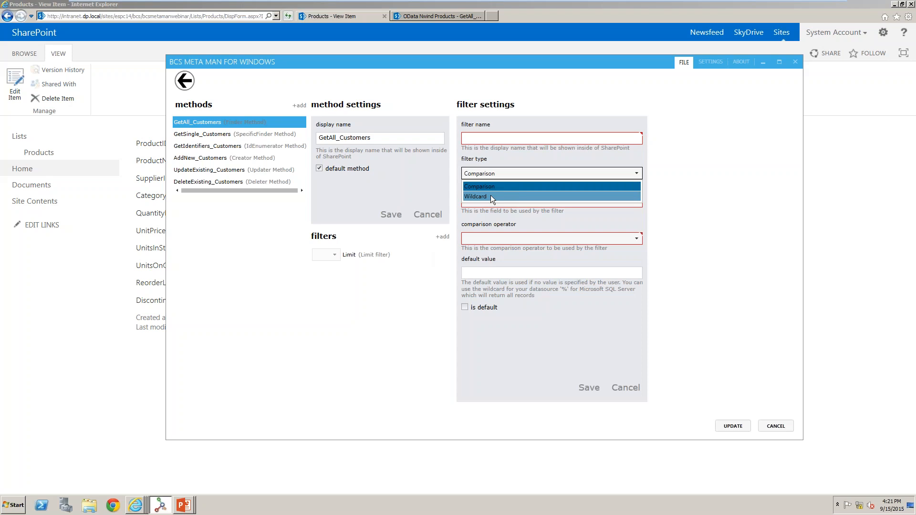
left_click(658, 204)
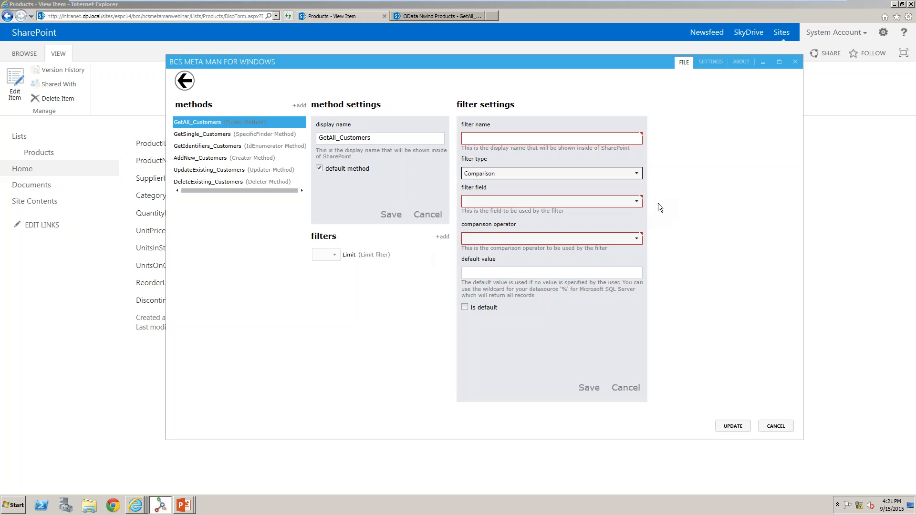
left_click(633, 390)
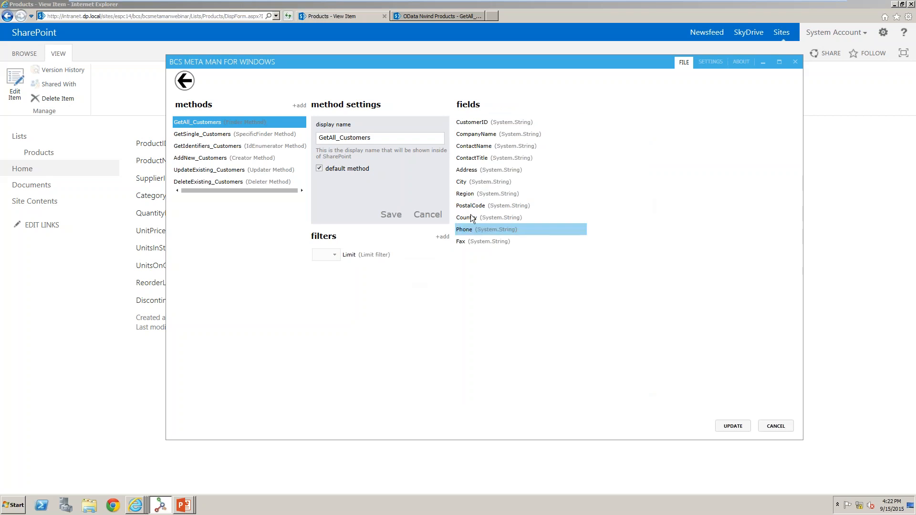
Enable show in picker for the CompanyName field of GetAll_Customers.
left_click(499, 124)
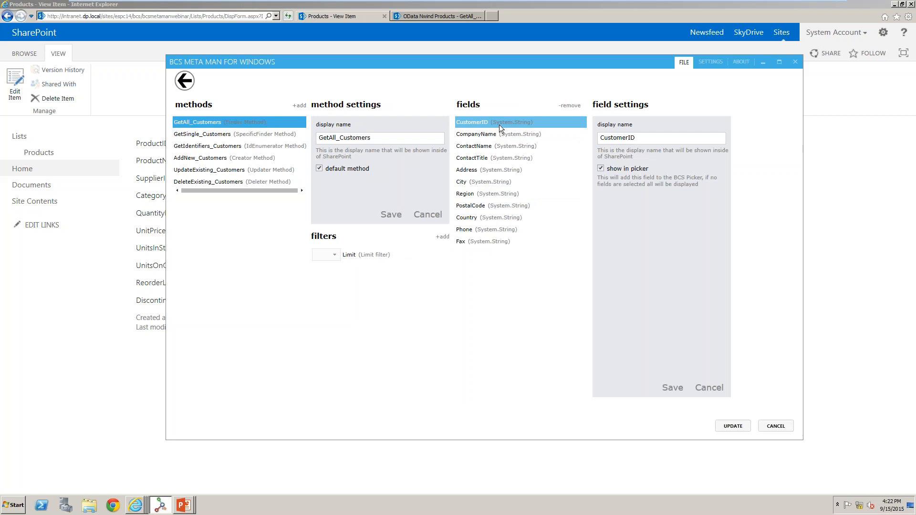
left_click(509, 136)
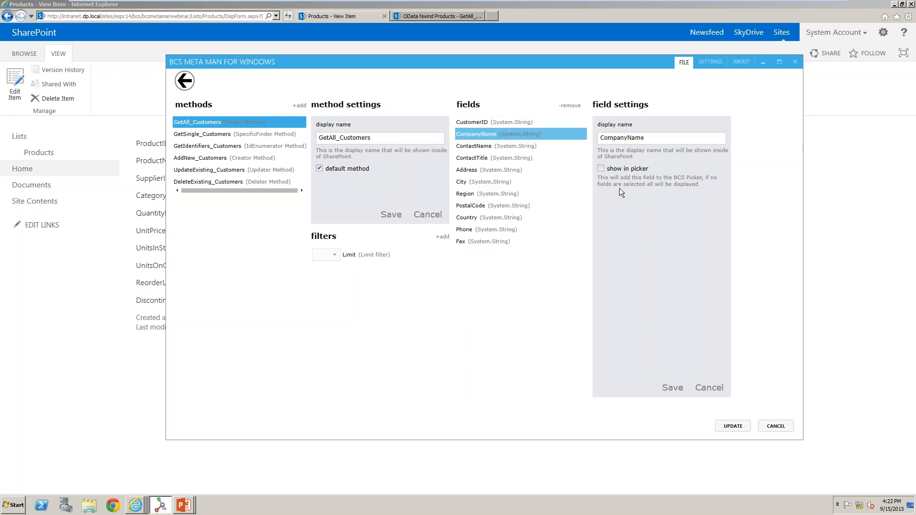
left_click(600, 169)
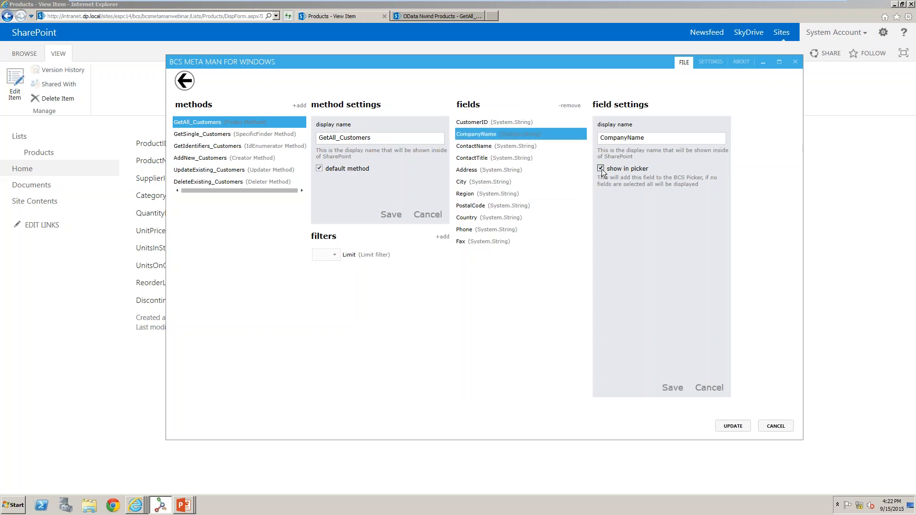
Enable show in picker for the ContactName field of GetAll_Customers and update the operations.
left_click(512, 145)
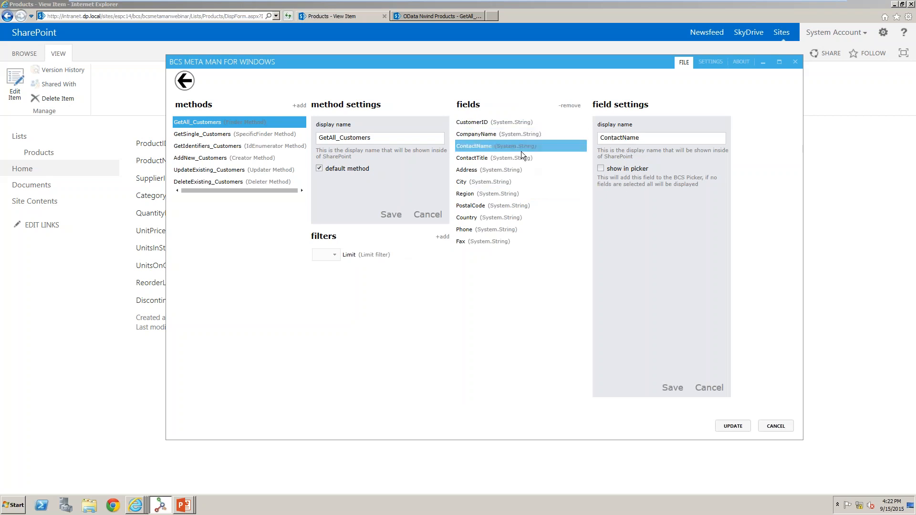
left_click(601, 169)
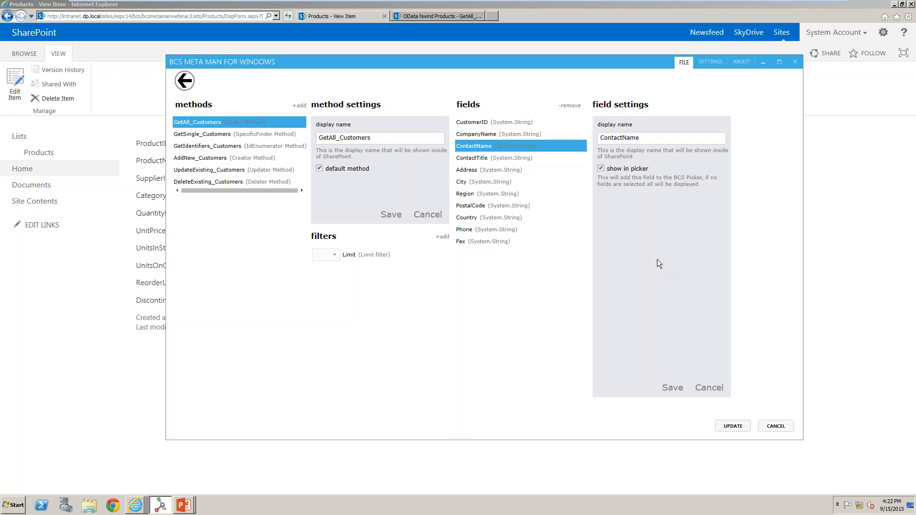
left_click(672, 393)
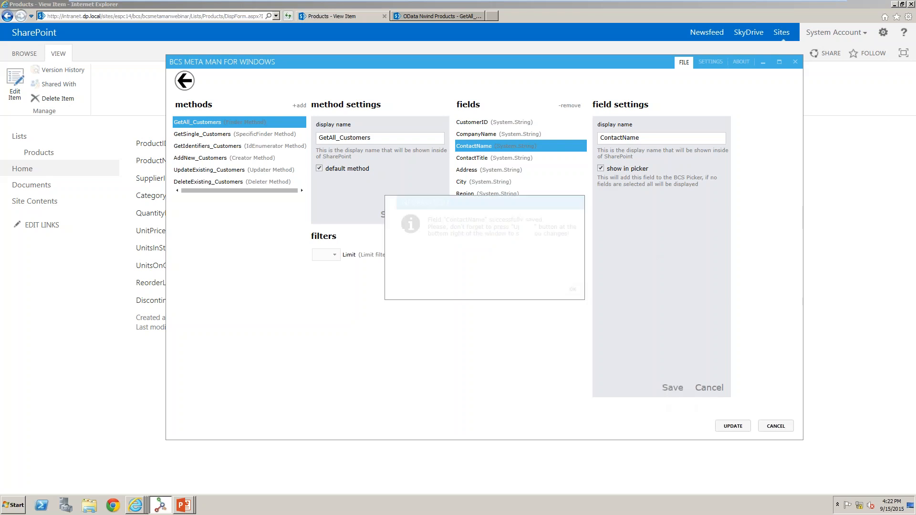
left_click(561, 290)
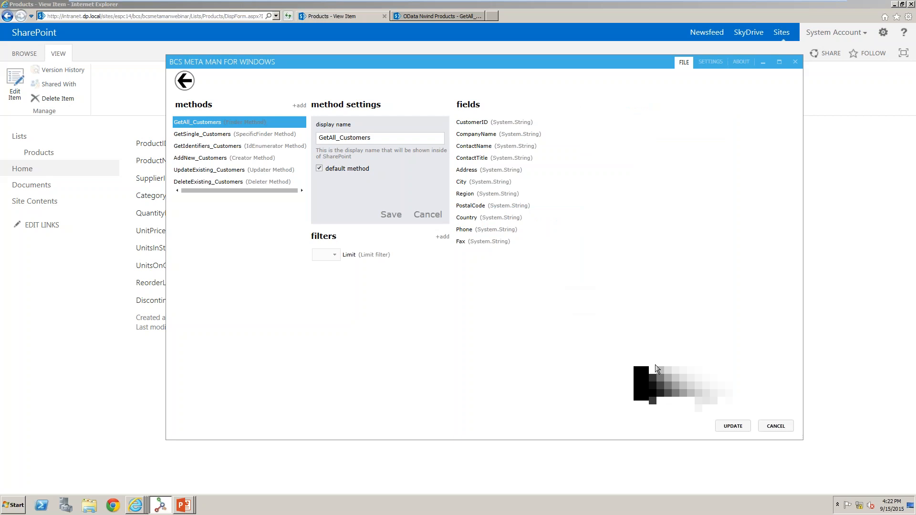
left_click(729, 426)
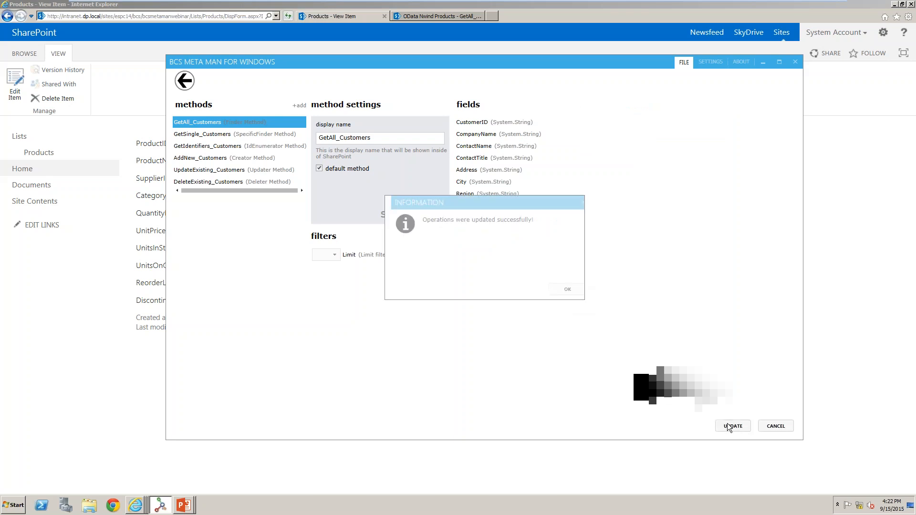
left_click(555, 290)
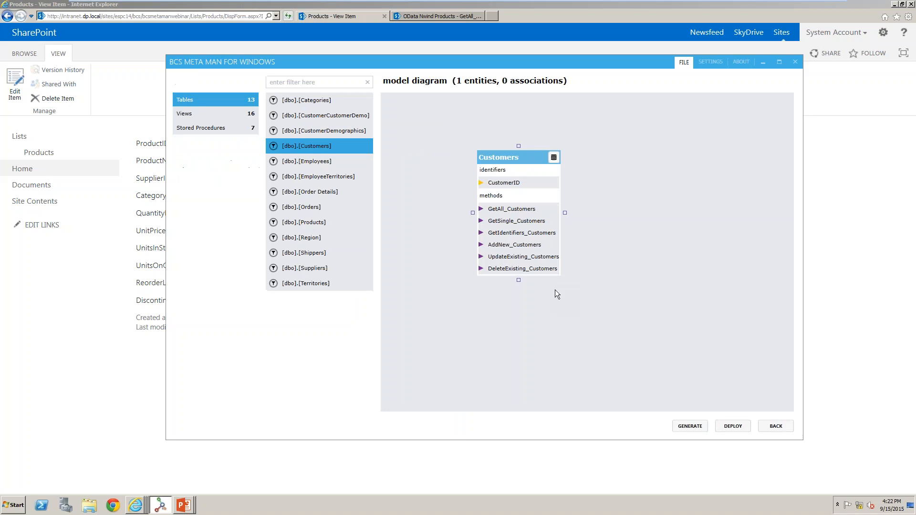
Open the Customers entity's actions and add the predefined Google Search action.
right_click(532, 196)
left_click(567, 205)
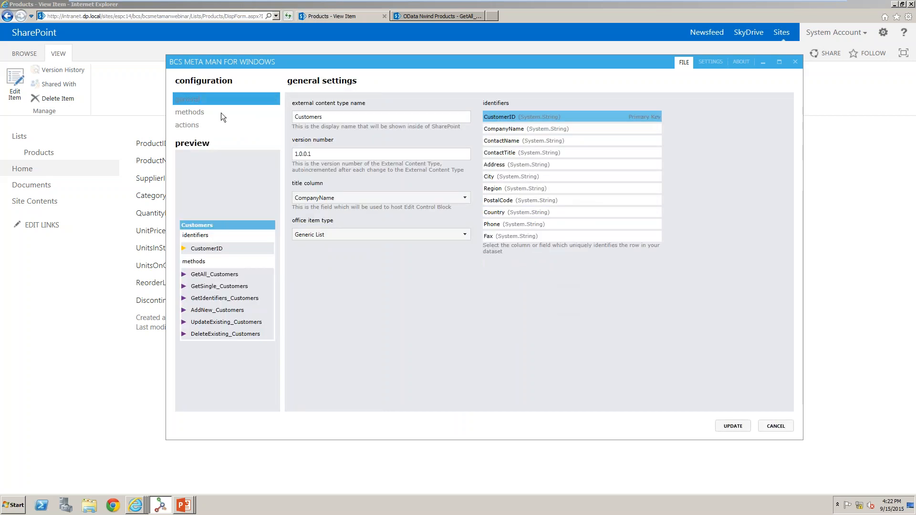
left_click(213, 124)
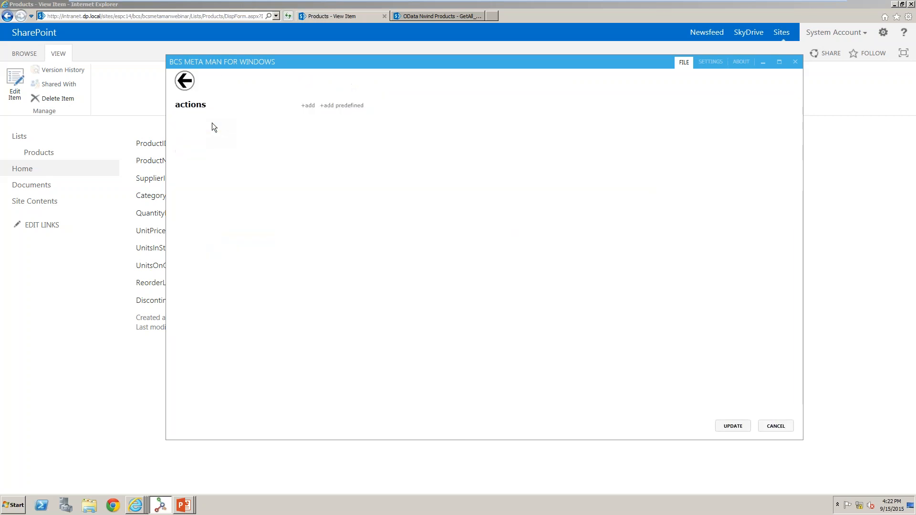
left_click(346, 106)
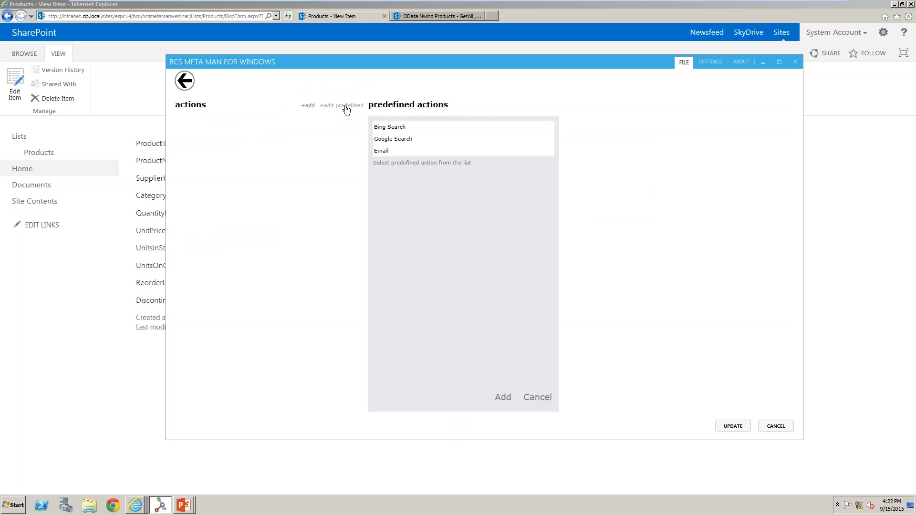
left_click(409, 138)
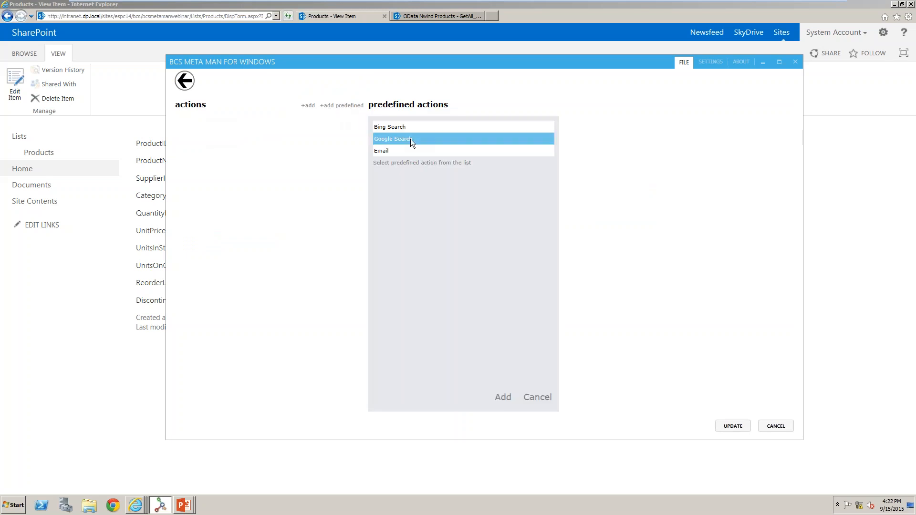
left_click(503, 397)
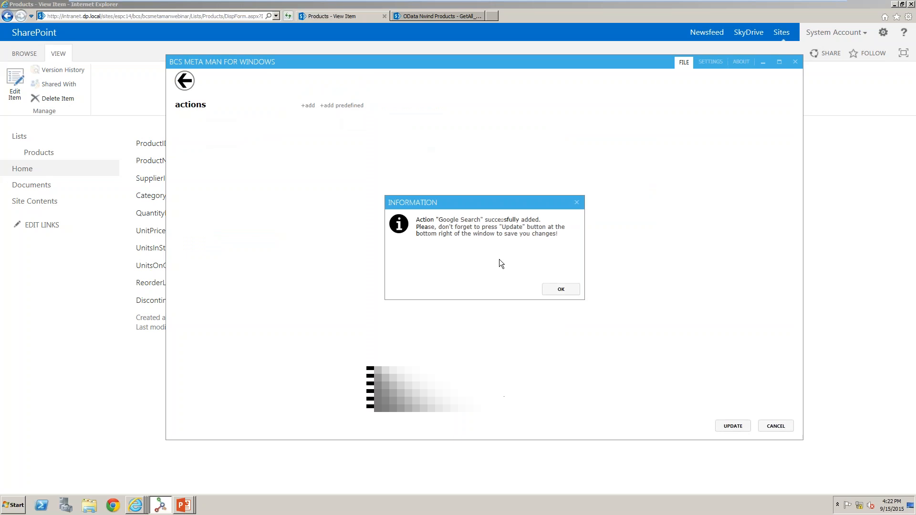
left_click(561, 290)
Replace the Google Search action's CustomerID parameter with CompanyName, save the action and update the Customers entity.
left_click(201, 123)
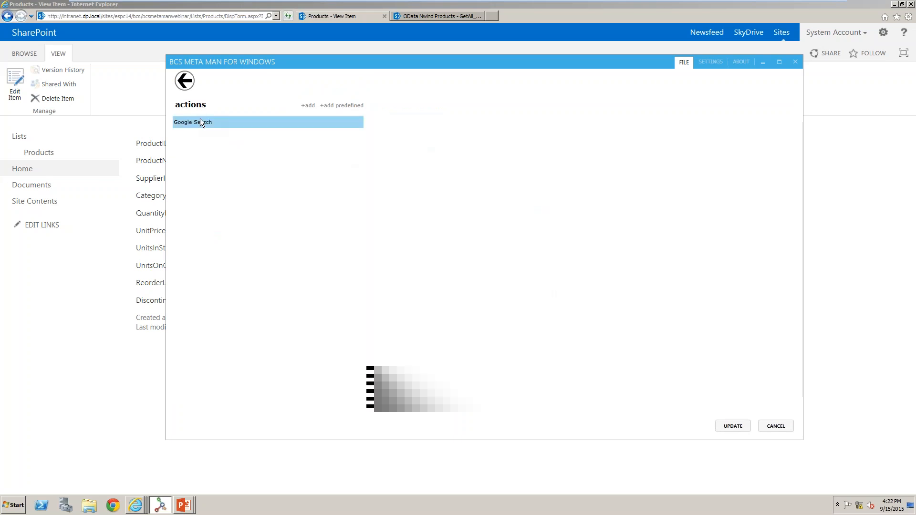
left_click(443, 171)
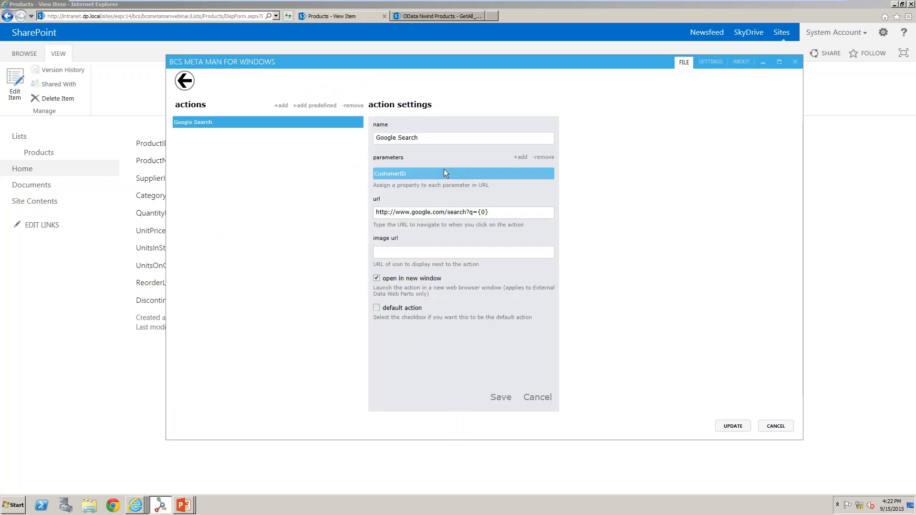
left_click(554, 159)
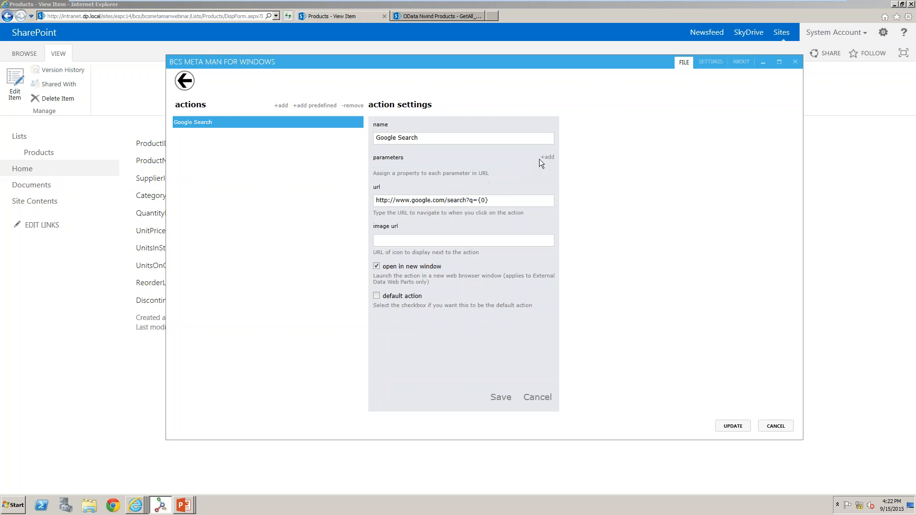
left_click(551, 161)
left_click(608, 139)
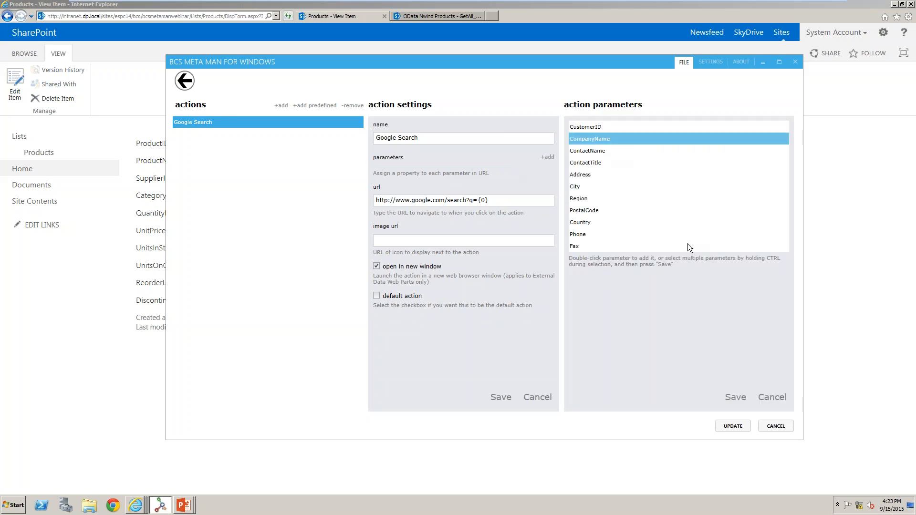
left_click(735, 397)
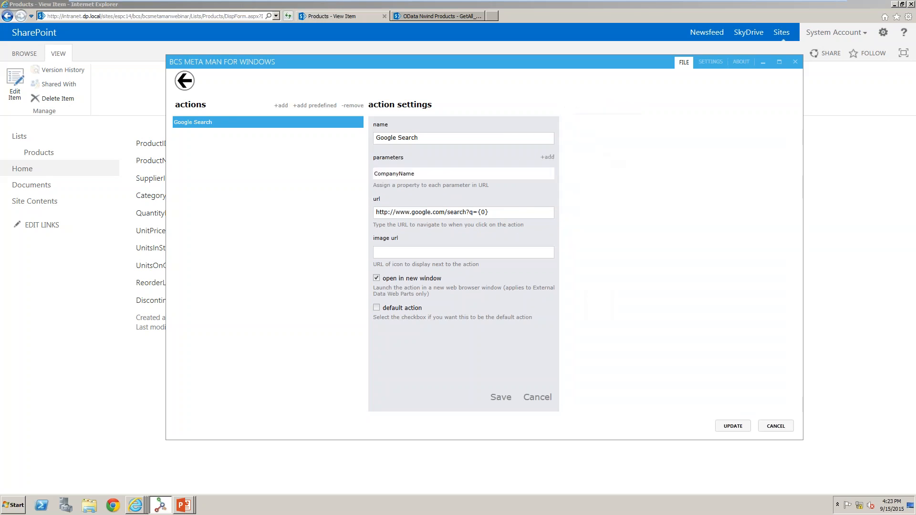
left_click(467, 212)
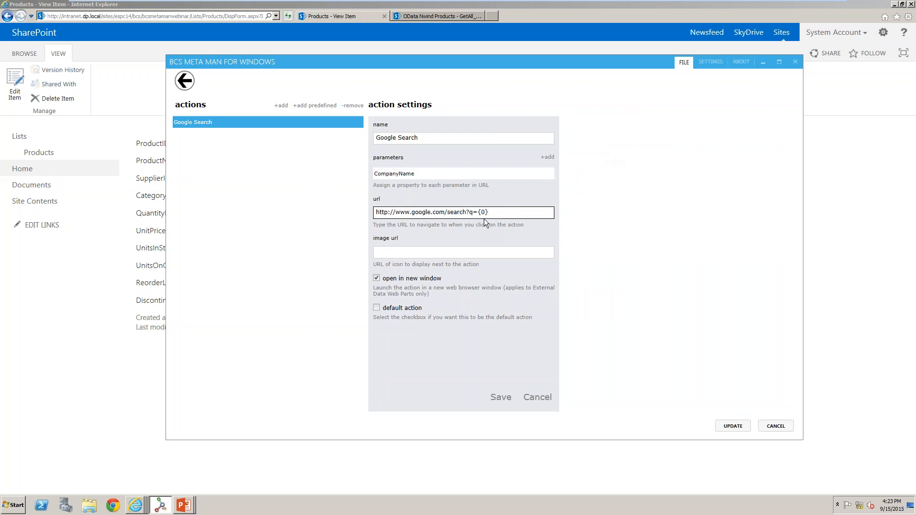
left_click(501, 397)
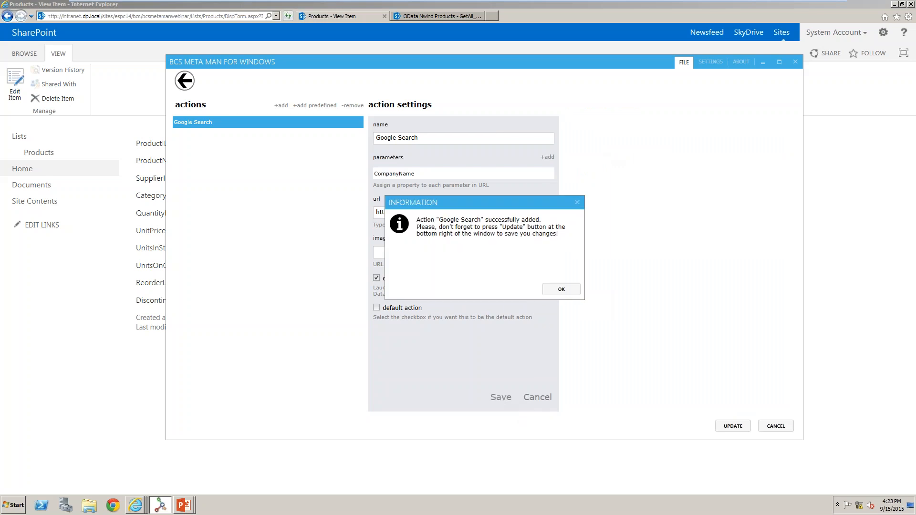
left_click(559, 291)
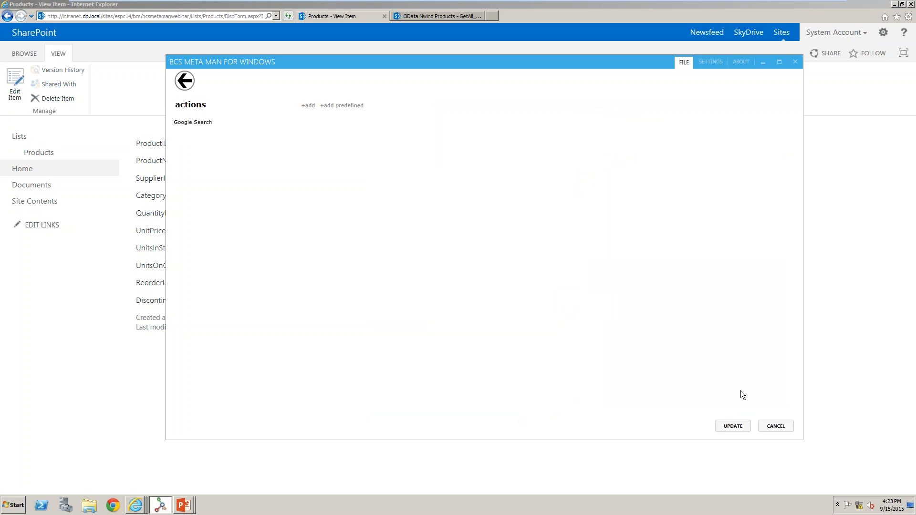
left_click(733, 426)
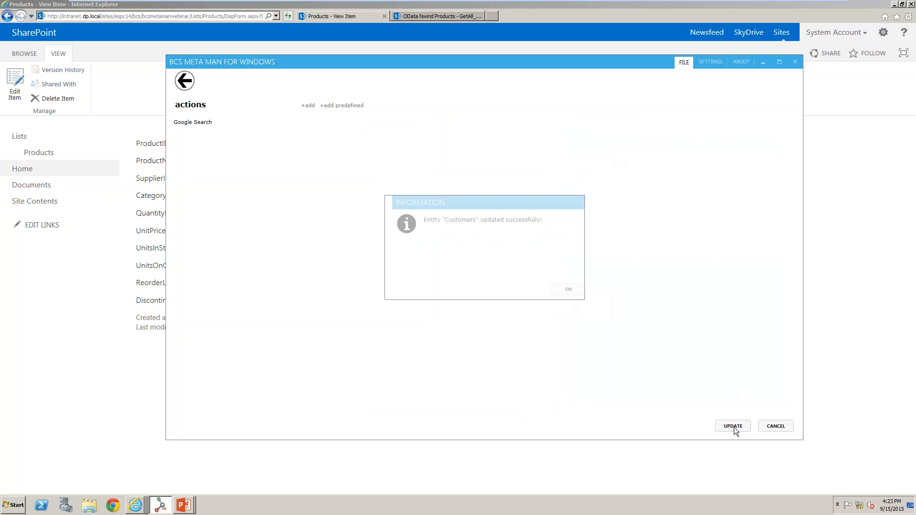
left_click(562, 289)
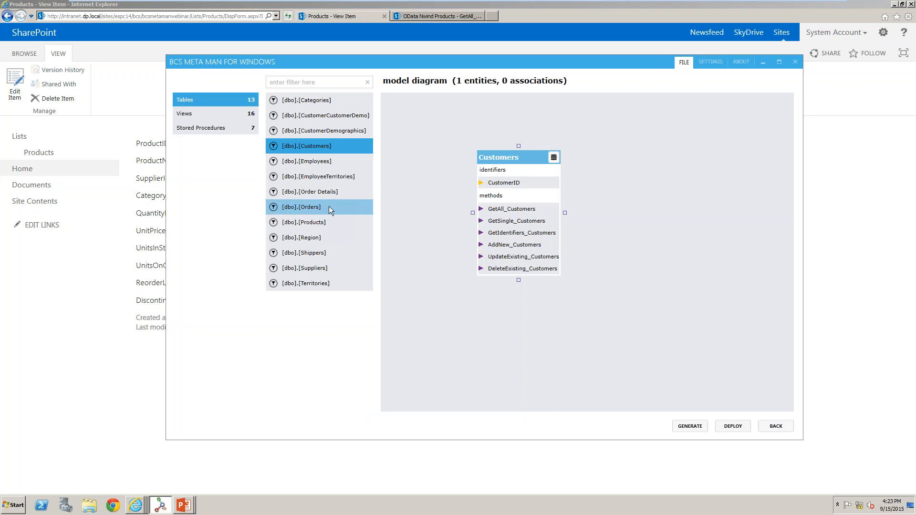
Add an Orders external content type from the Orders table with all six methods selected.
left_click_drag(329, 206, 627, 163)
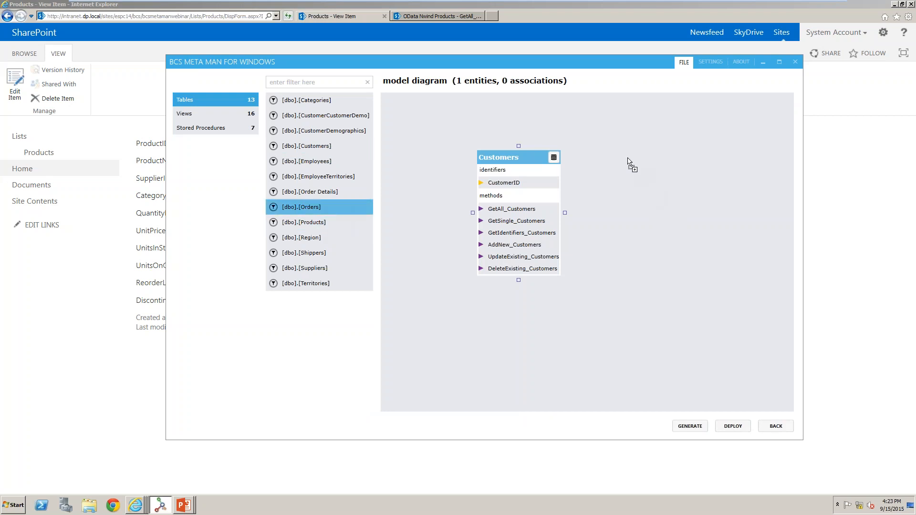
left_click(614, 135)
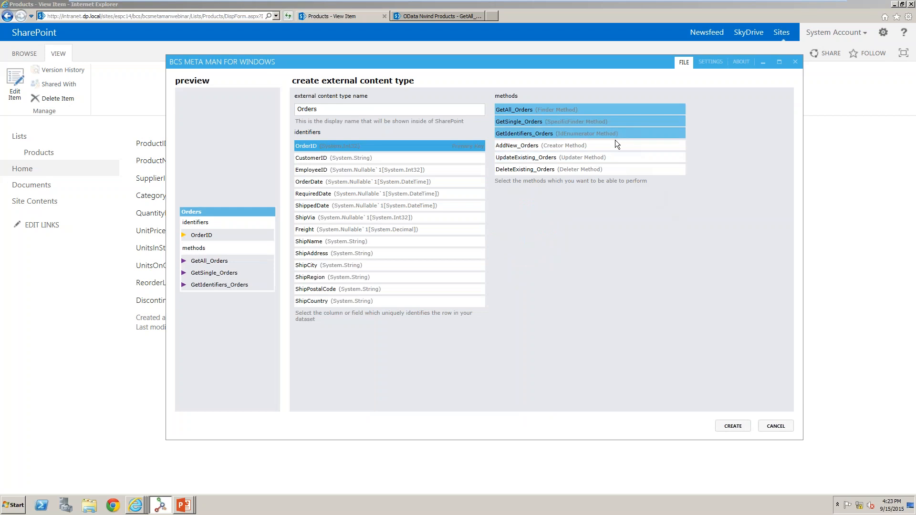
left_click(614, 145)
left_click(616, 157)
left_click(618, 168)
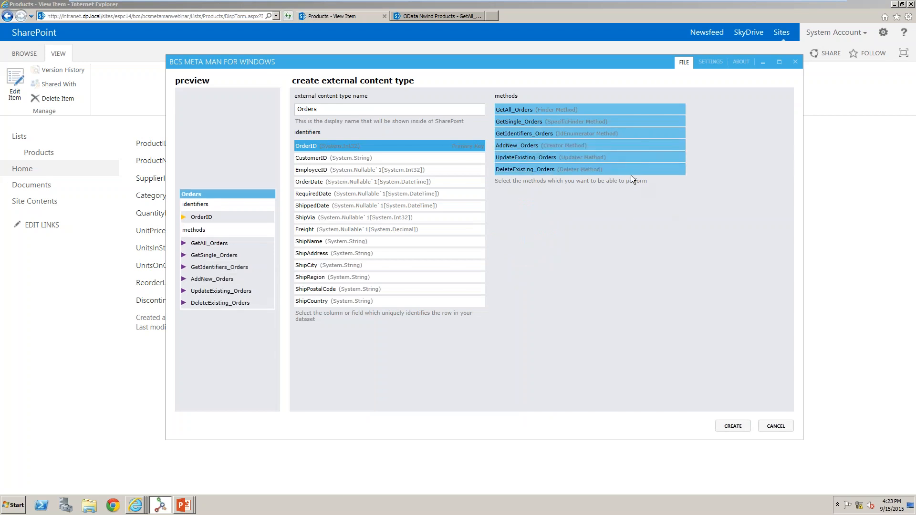
left_click(735, 426)
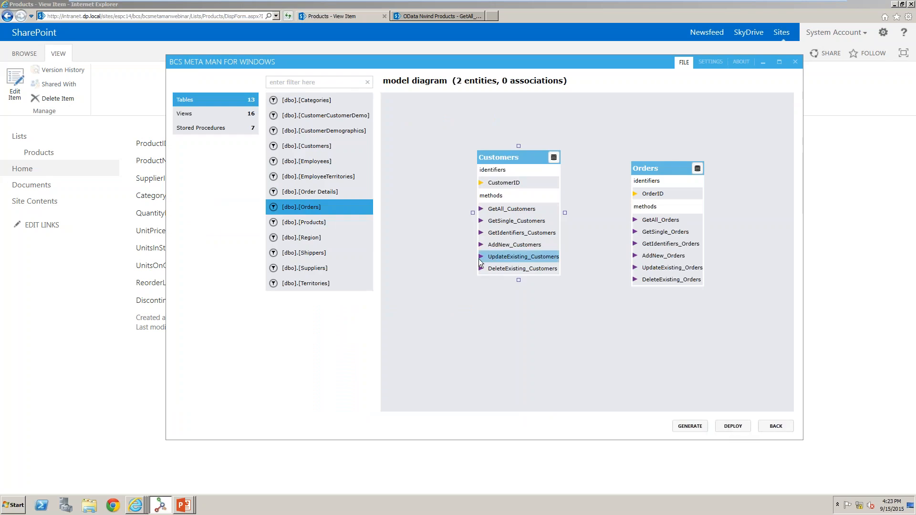
Add an Order Details external content type from the Order Details table with all six methods selected.
left_click_drag(325, 193, 623, 317)
left_click(570, 133)
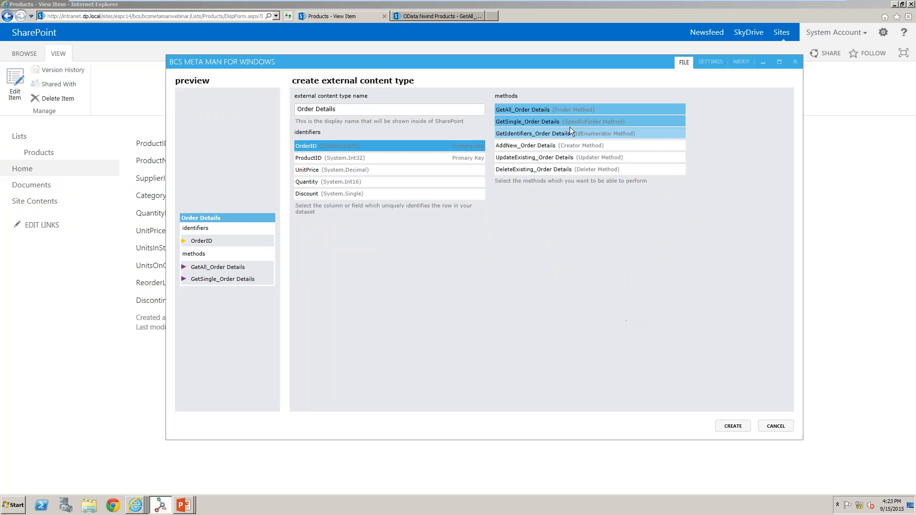
left_click(580, 145)
left_click(586, 158)
left_click(590, 168)
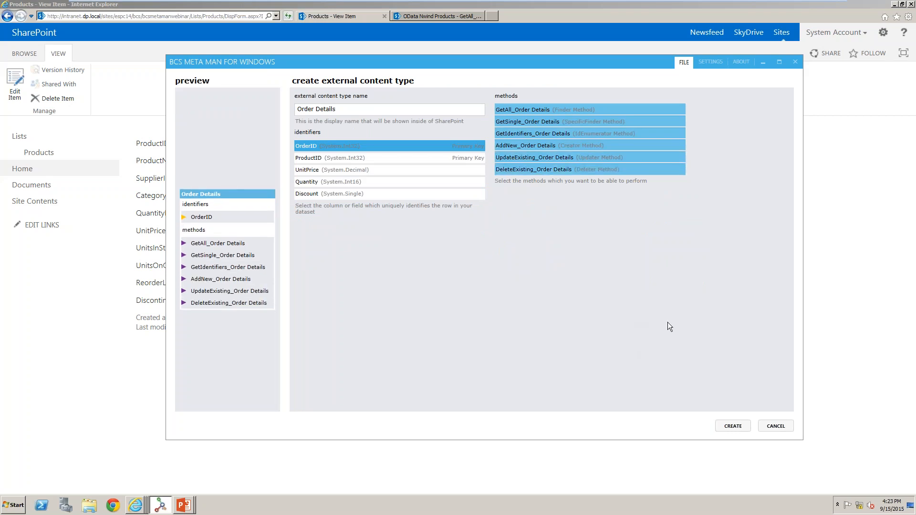
left_click(730, 427)
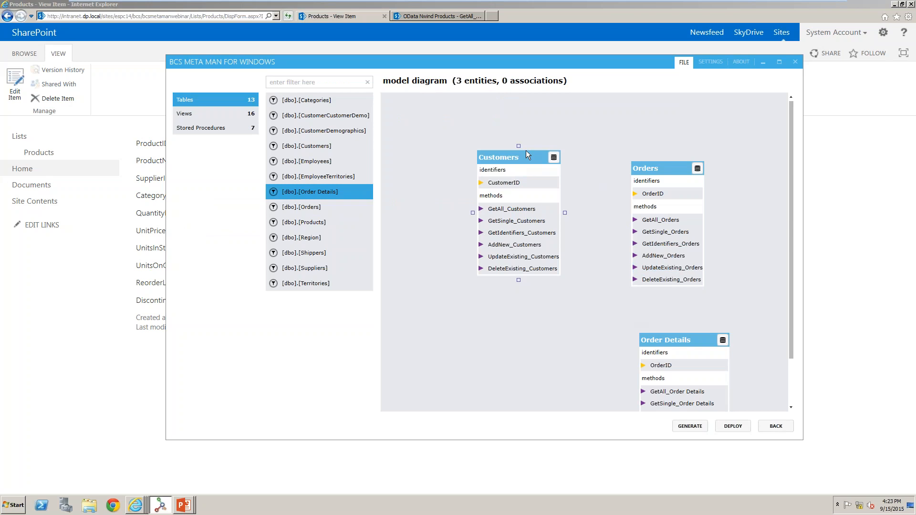
Arrange the Customers, Orders and Order Details entities side by side along the top of the model diagram.
left_click_drag(526, 150, 462, 130)
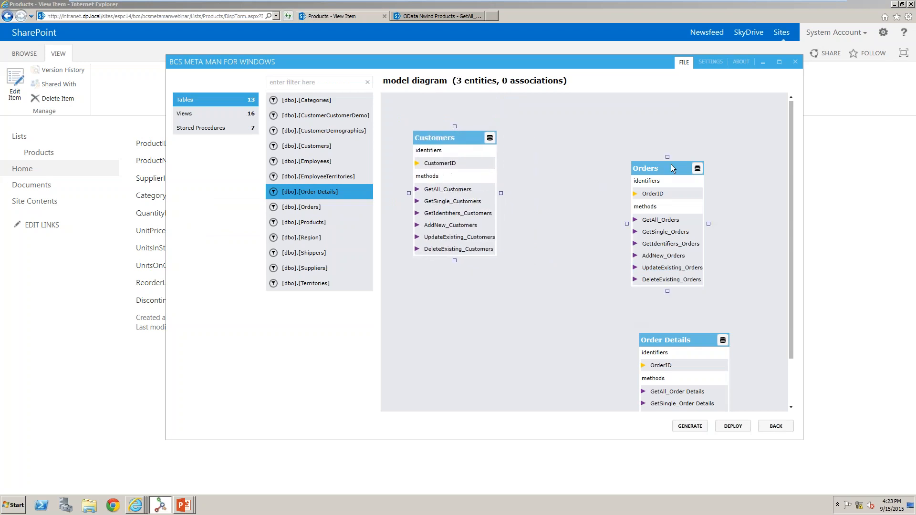
left_click_drag(679, 161, 615, 134)
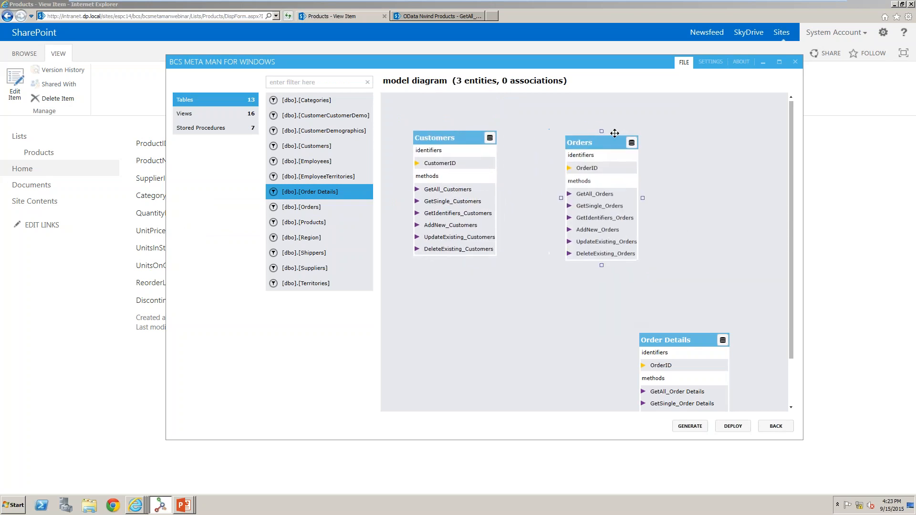
left_click_drag(709, 331, 748, 141)
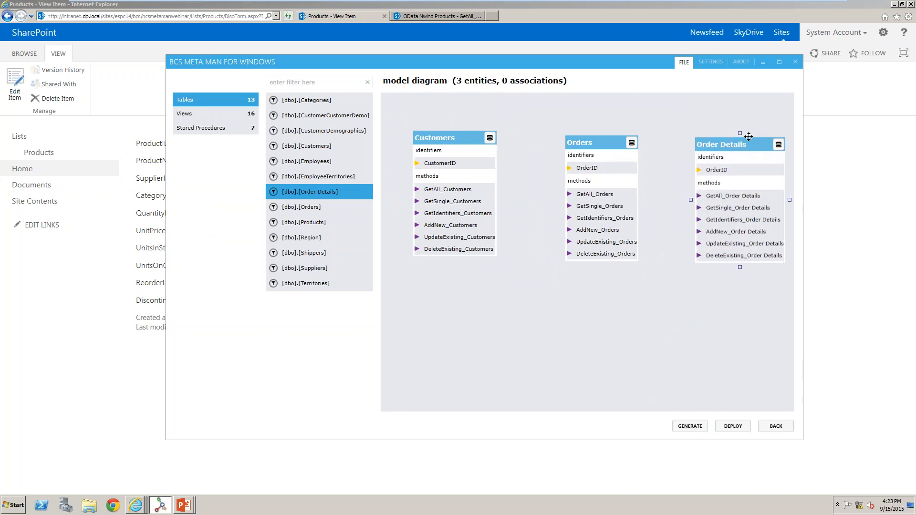
Create an association from Customers to Orders mapping CustomerID to the Orders CustomerID field.
left_click(479, 215)
left_click_drag(501, 194, 563, 198)
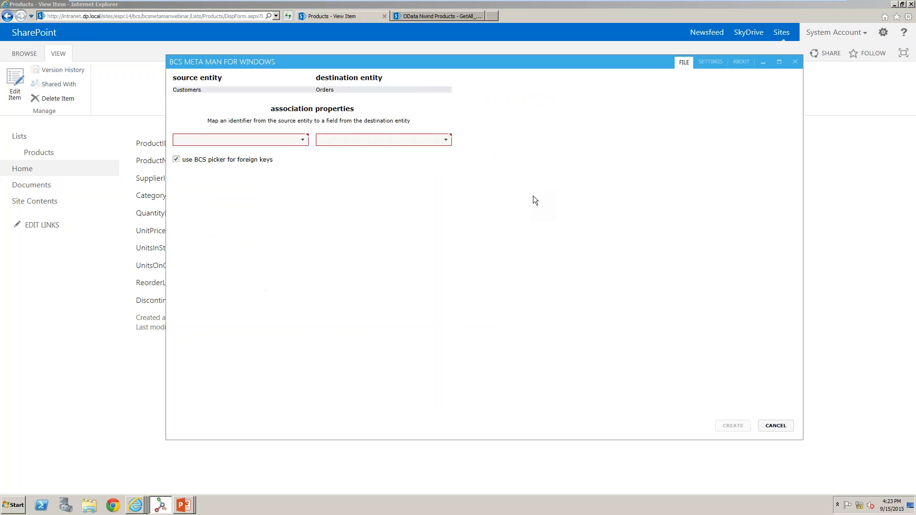
left_click(296, 139)
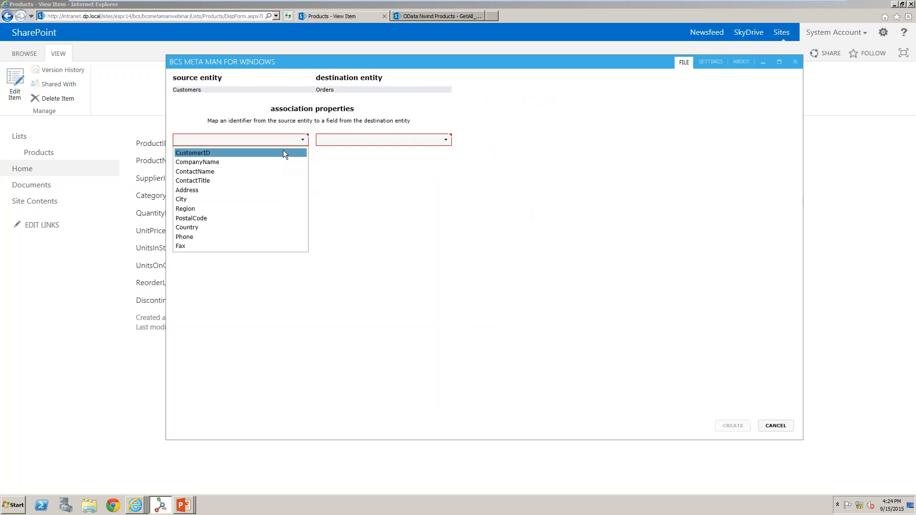
left_click(284, 150)
left_click(373, 141)
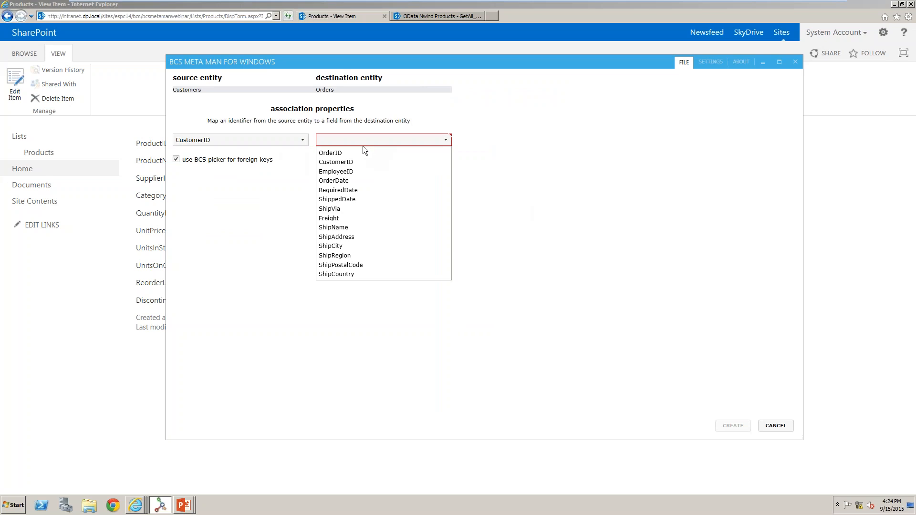
left_click(376, 162)
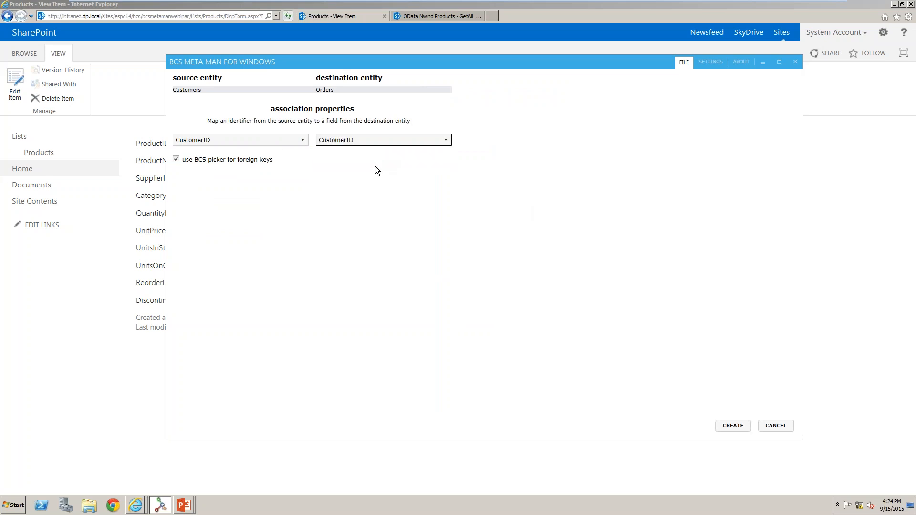
left_click(723, 425)
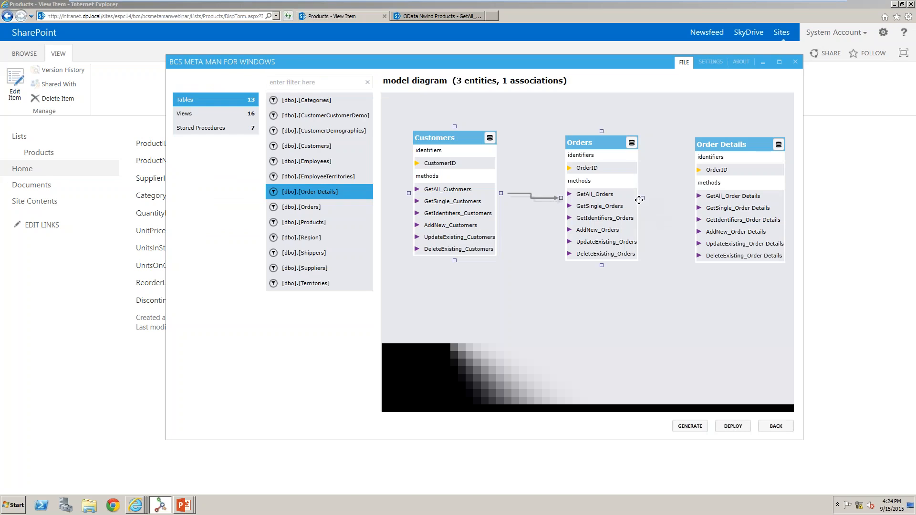
Create an association from Orders to Order Details mapping OrderID to the Order Details OrderID field.
left_click_drag(642, 198, 688, 199)
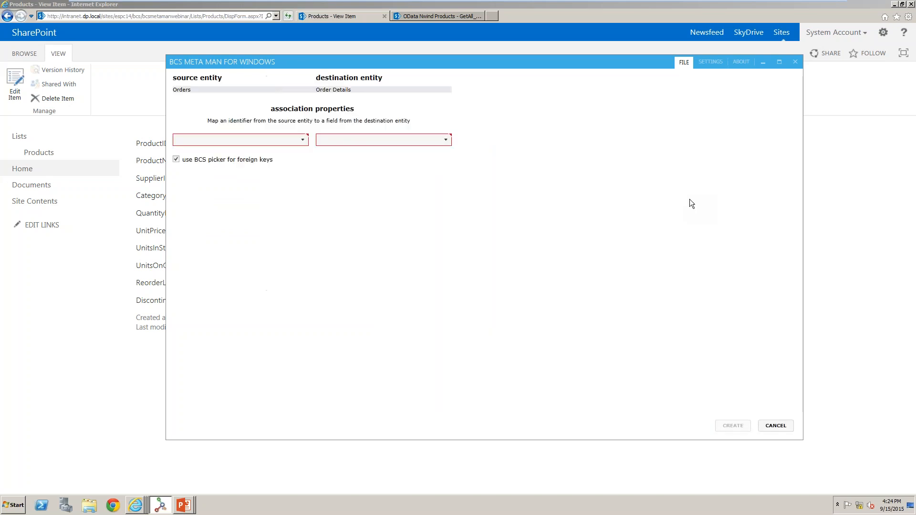
left_click(287, 140)
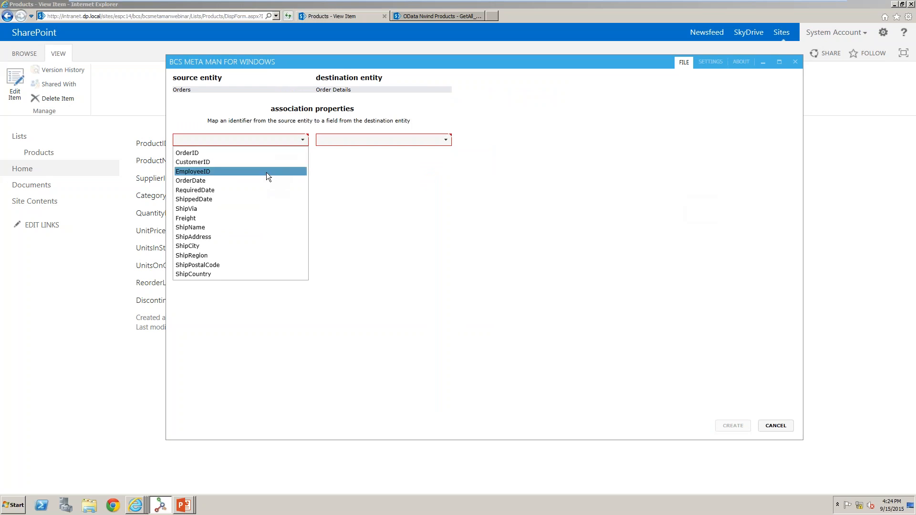
left_click(265, 152)
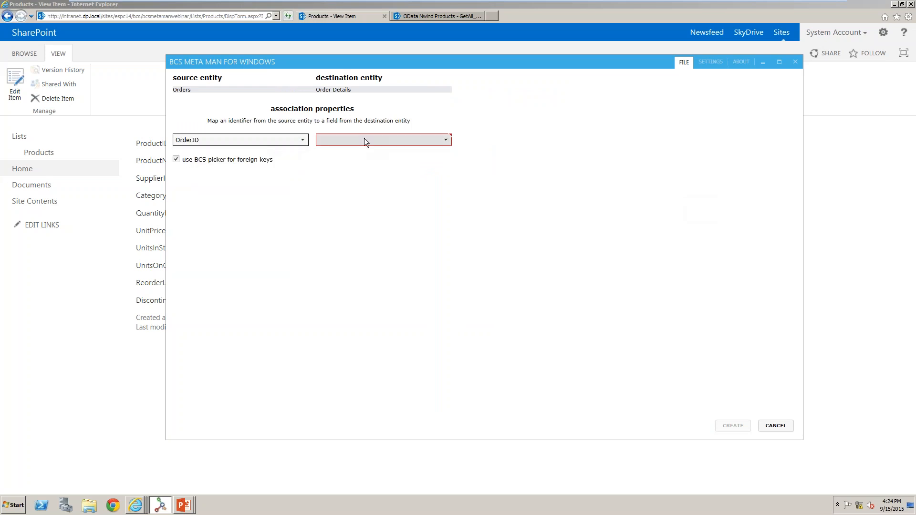
left_click(364, 139)
left_click(361, 153)
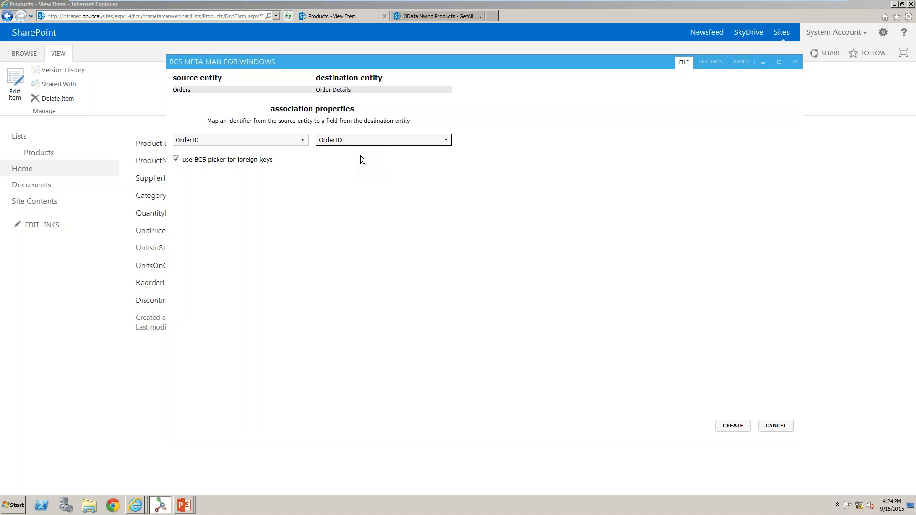
left_click(745, 424)
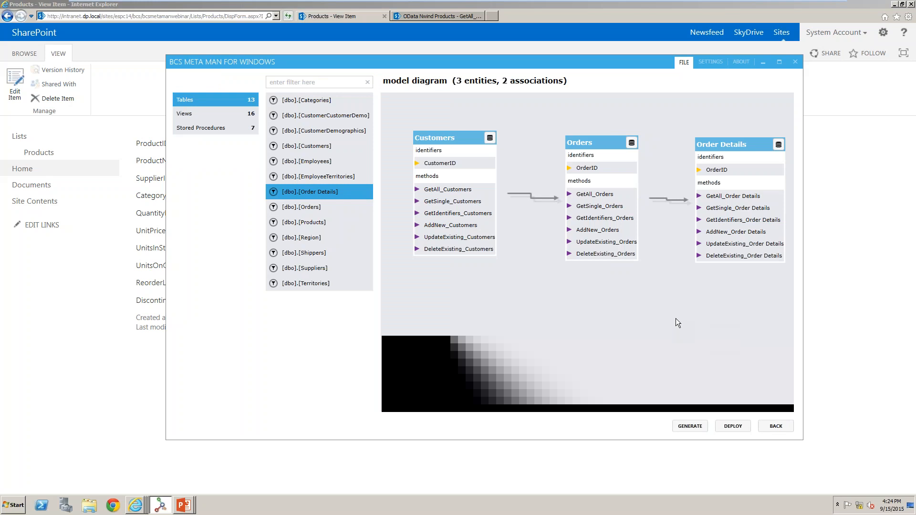
Open the model settings and set both the model file name and model name to BCSWebinar.
left_click(705, 64)
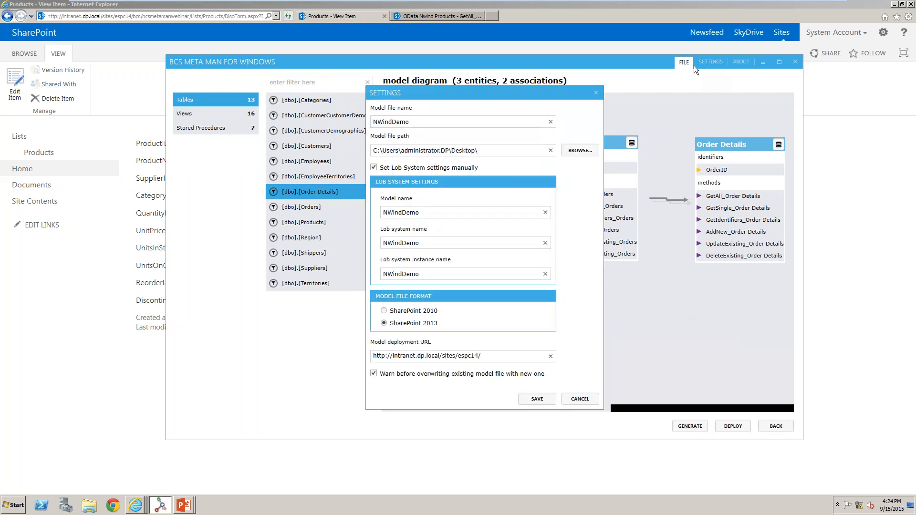
double_click(419, 123)
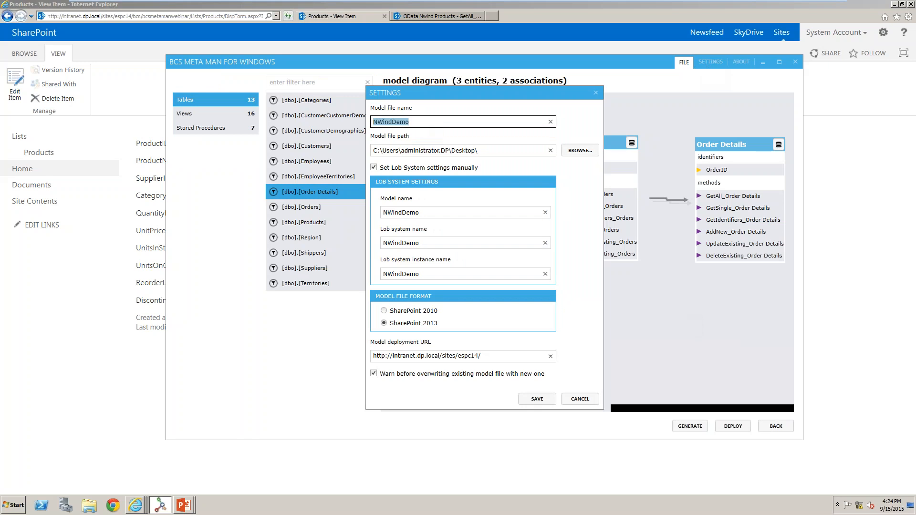
type("BCSWebinar")
left_click(429, 211)
key("ctrl+a")
type("BCSWebinar")
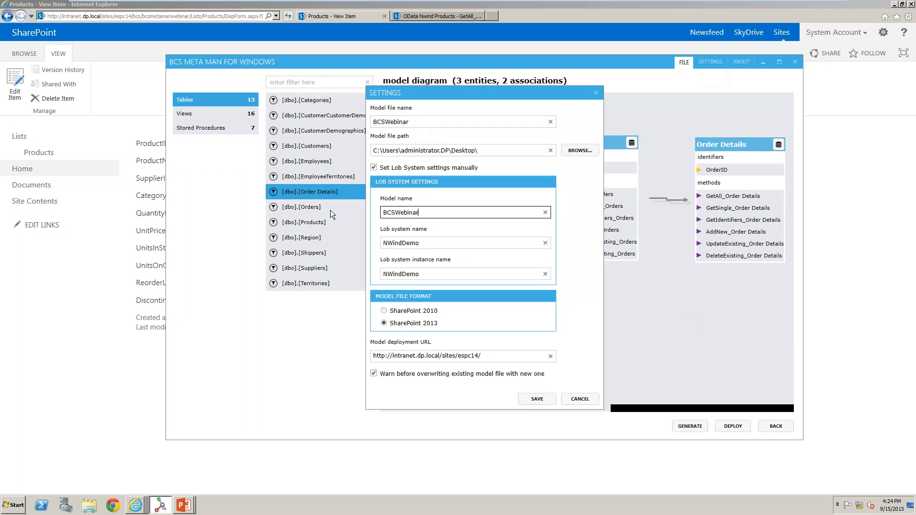
Set the LOB system name to BCSWebinar_System and the LOB system instance name to BCSWebinar_System_Name, then save the settings.
key("Tab")
key("Tab")
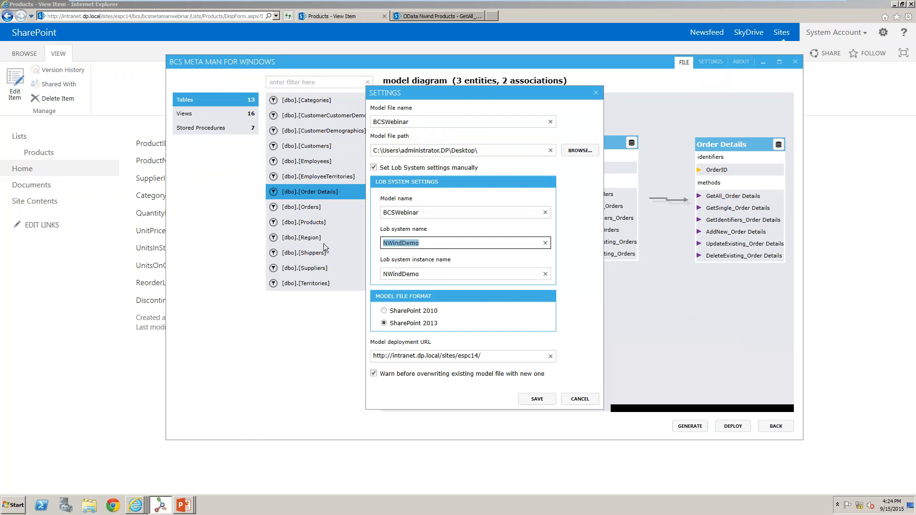
type("BCSWebinar")
key("Tab")
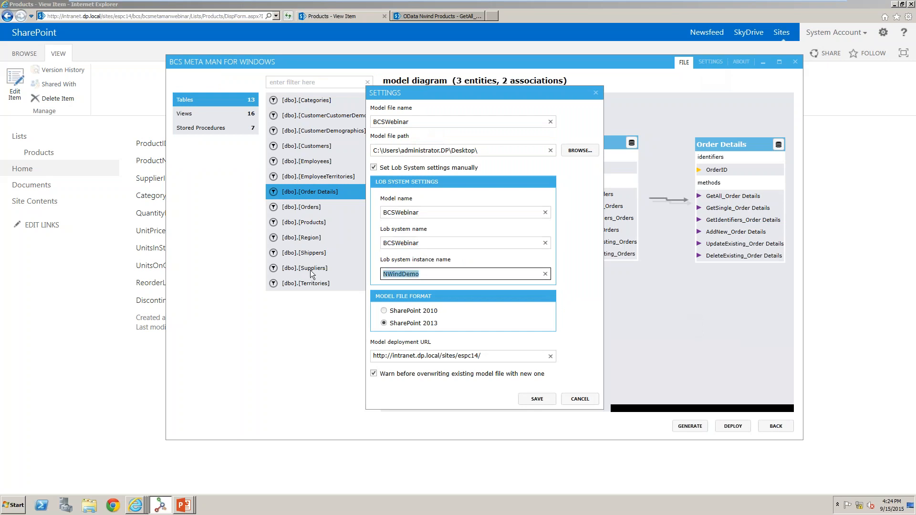
type("BCSWebinar")
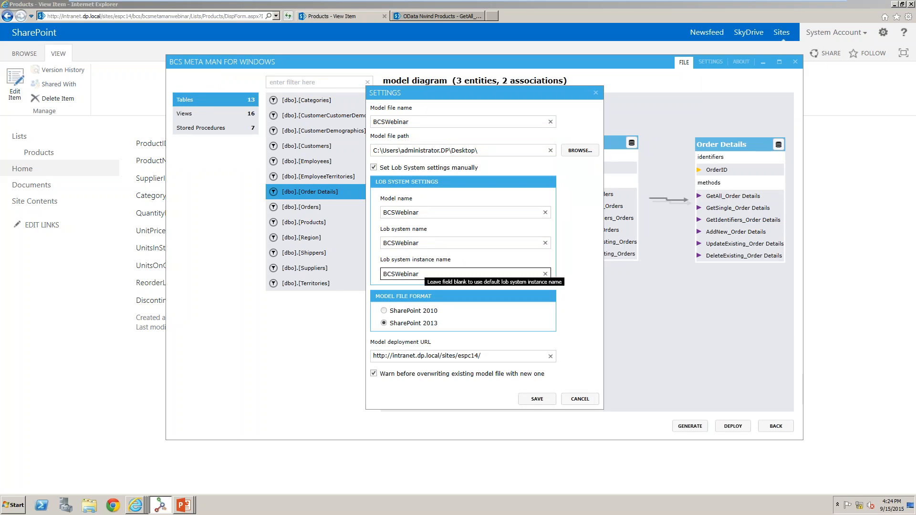
left_click(436, 242)
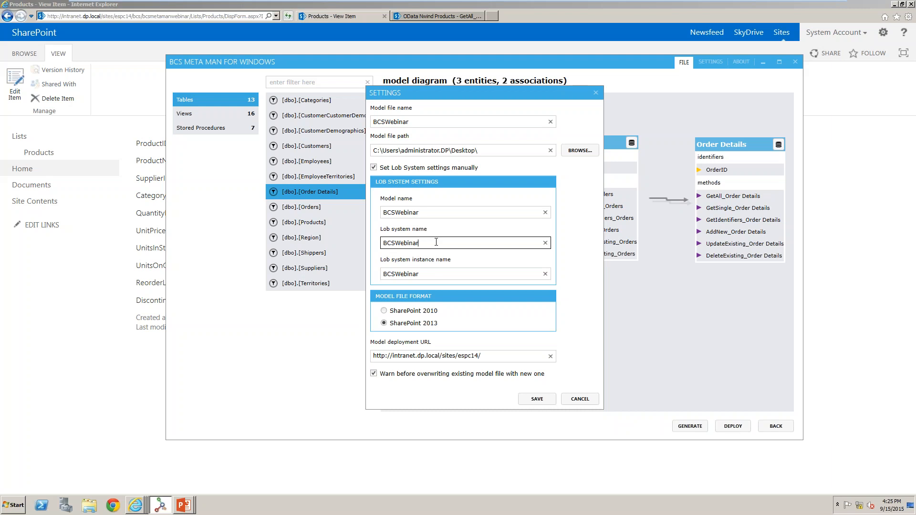
type("_System")
left_click(438, 275)
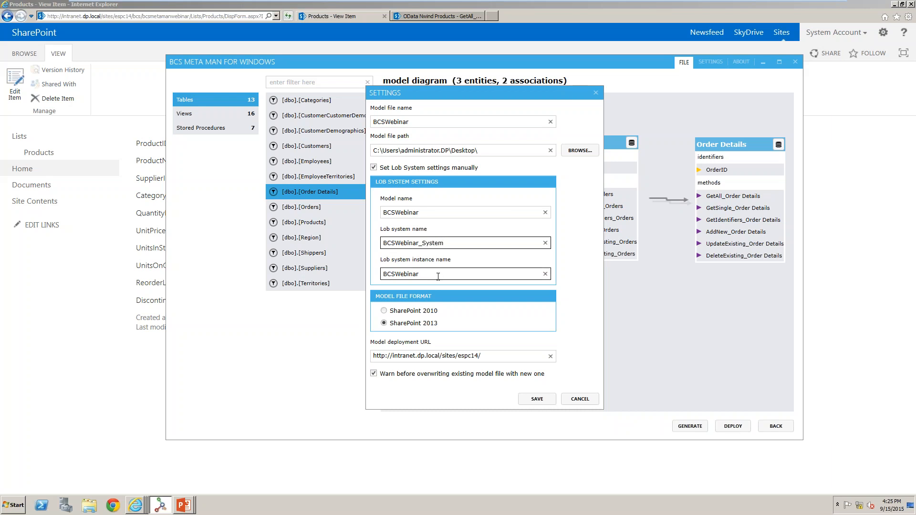
type("_")
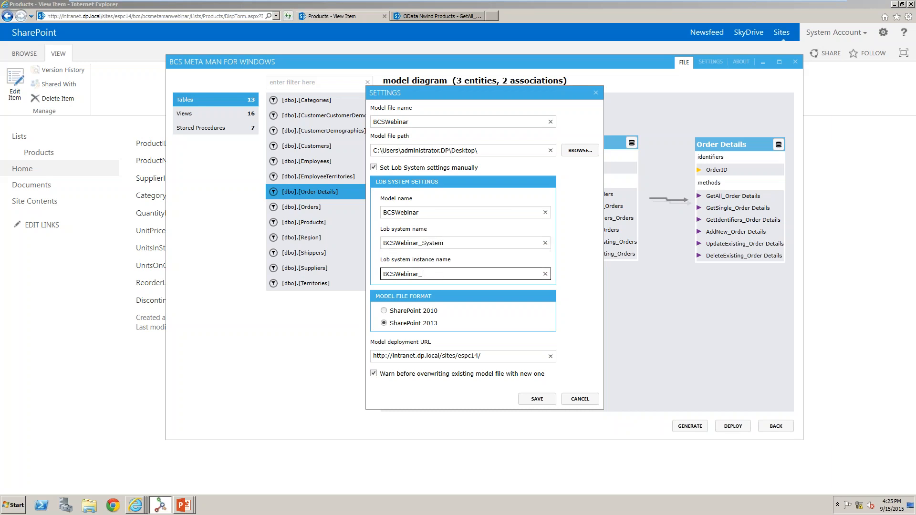
type("System_Name")
left_click(546, 399)
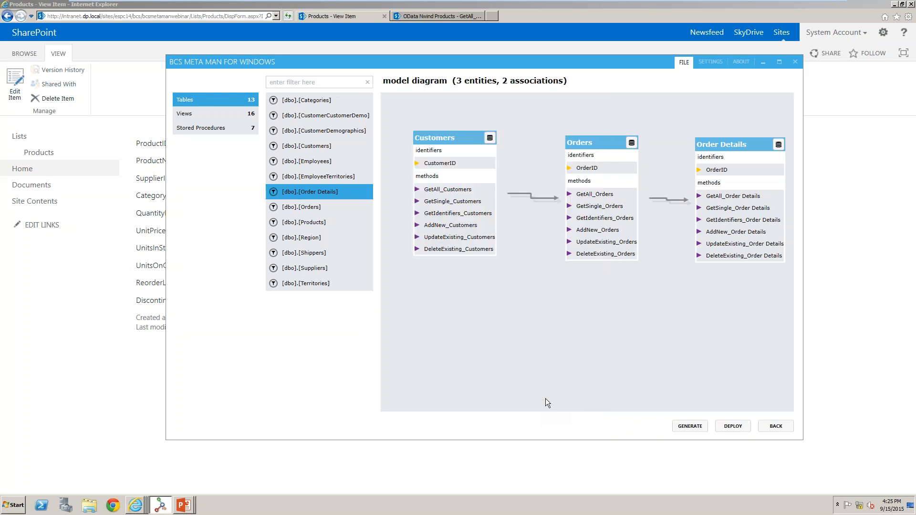
Deploy the model to SharePoint and dismiss the import information message.
left_click(725, 425)
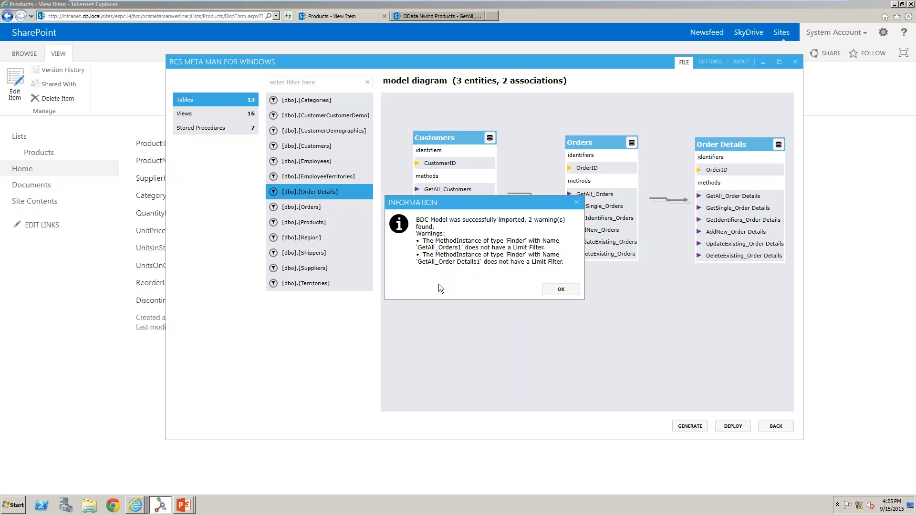
left_click(570, 290)
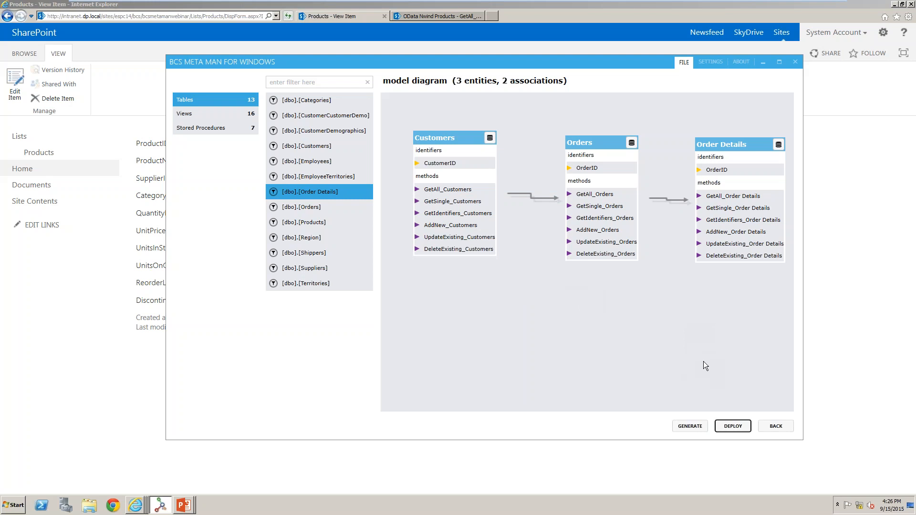
Switch to the Central Administration External Content Types page and refresh it.
left_click(846, 332)
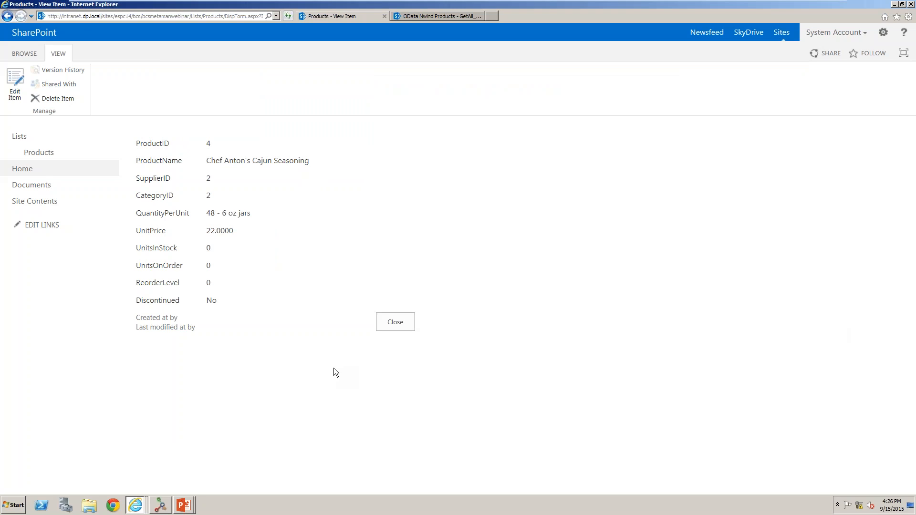
left_click(403, 322)
left_click(135, 505)
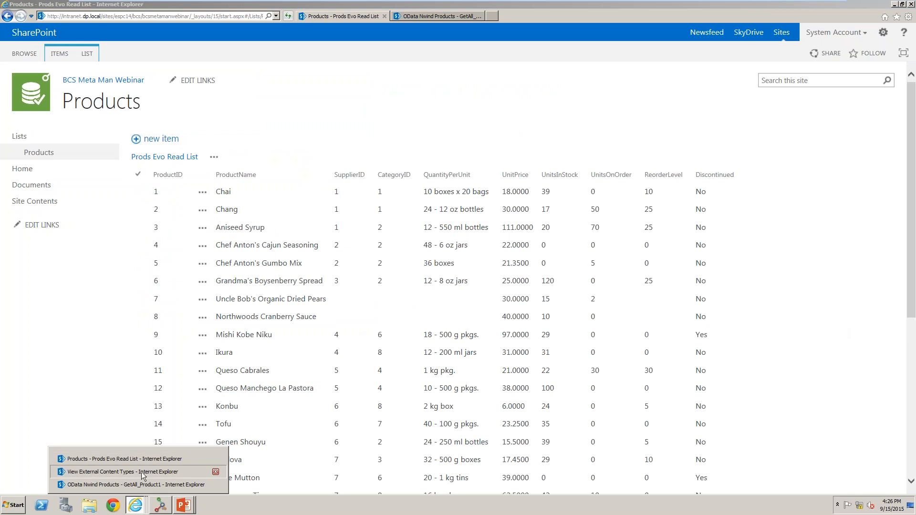
left_click(142, 472)
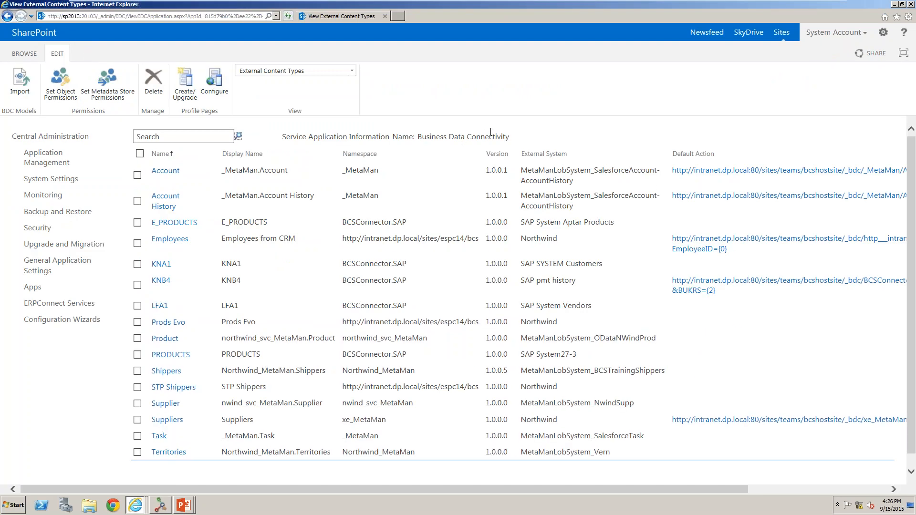
right_click(538, 125)
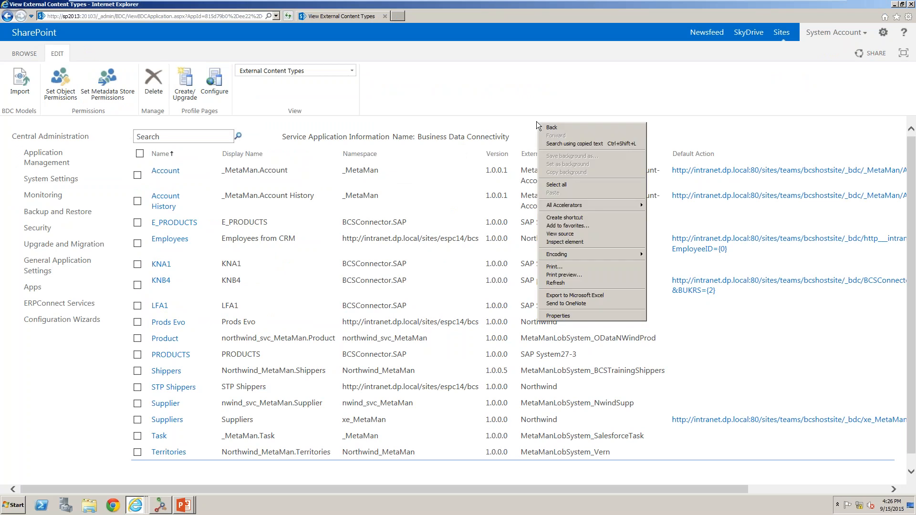
left_click(555, 283)
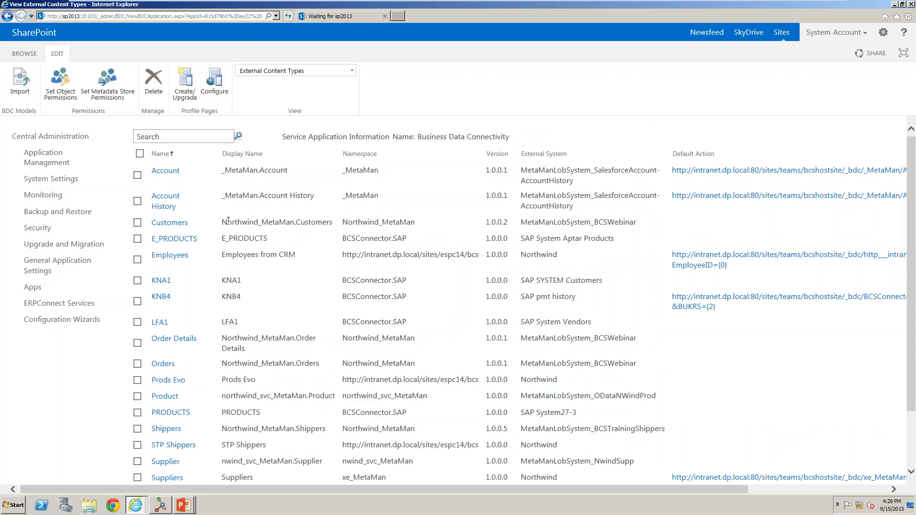
Examine the deployed Customers, Orders and Order Details external content types and their display names in the list.
left_click_drag(248, 221, 405, 223)
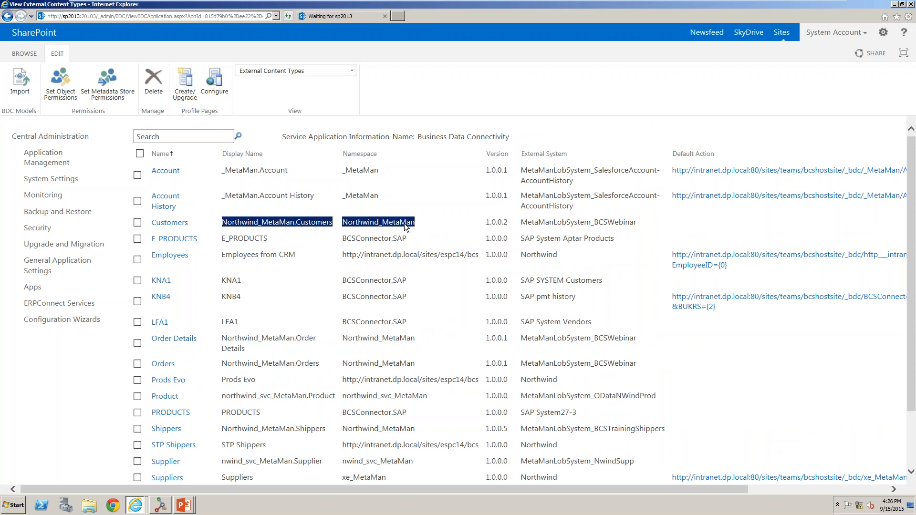
scroll(405, 227, "down", 3)
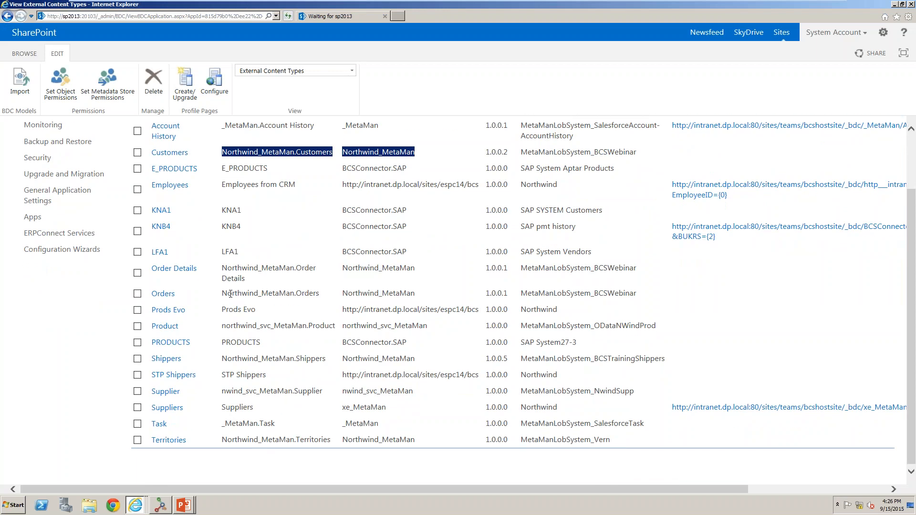
left_click_drag(222, 294, 317, 294)
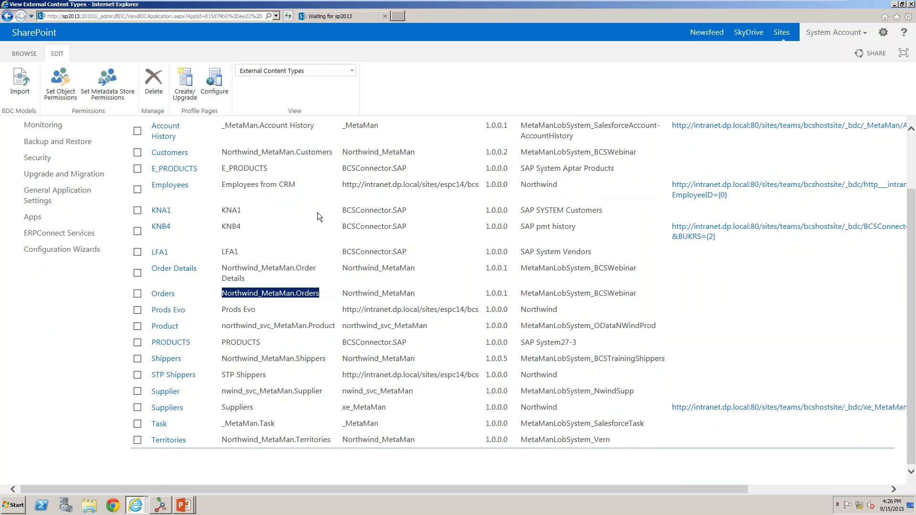
left_click_drag(222, 270, 336, 268)
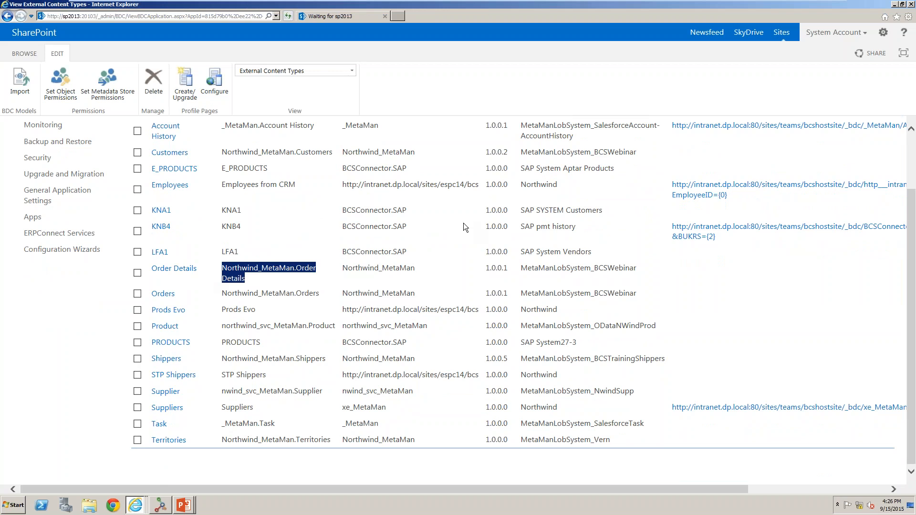
scroll(465, 228, "up", 3)
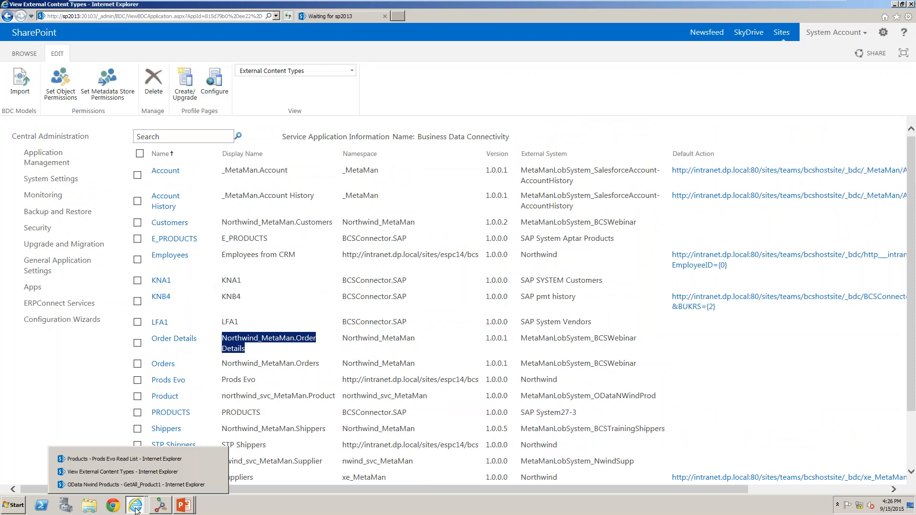
left_click(207, 339)
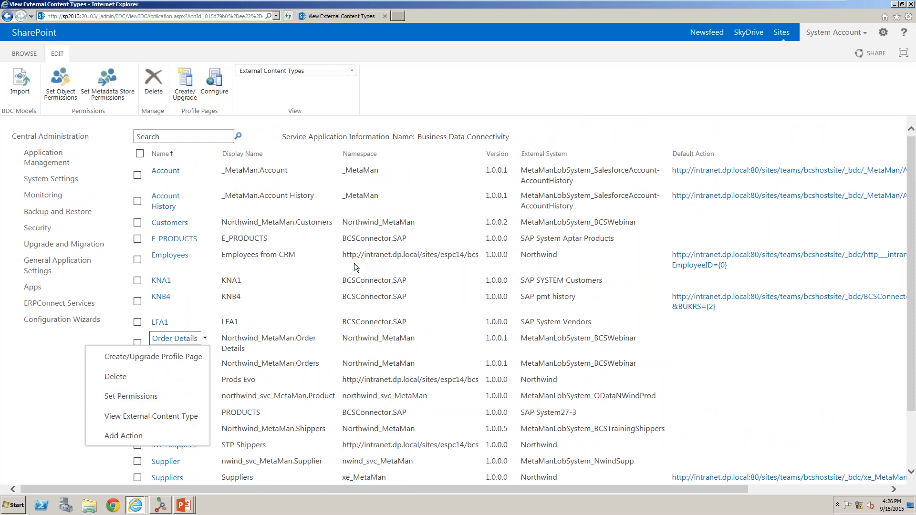
mouse_move(129, 510)
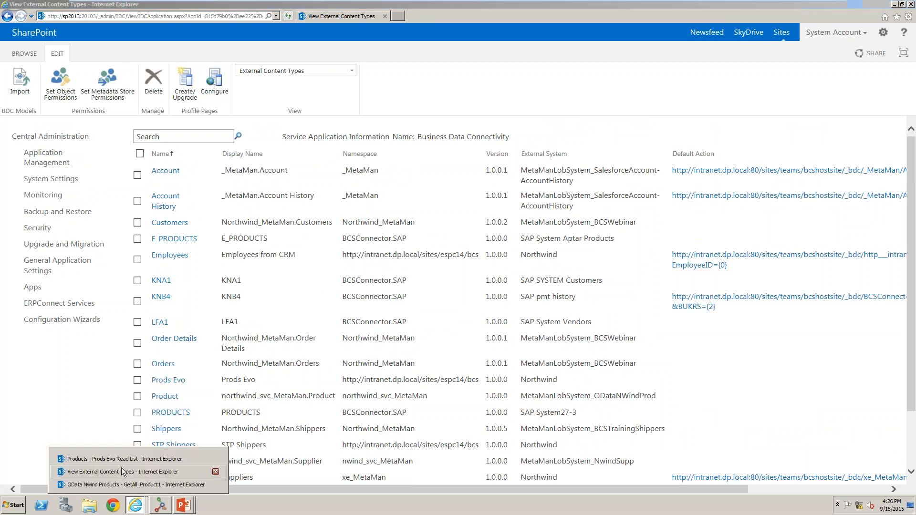
Create an external list named Customers based on the Northwind_MetaMan.Customers external content type.
left_click(111, 458)
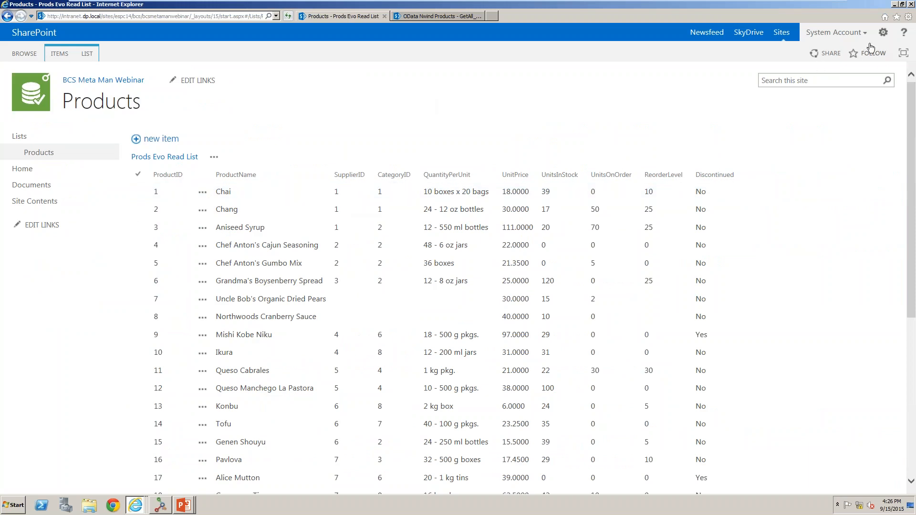
left_click(884, 33)
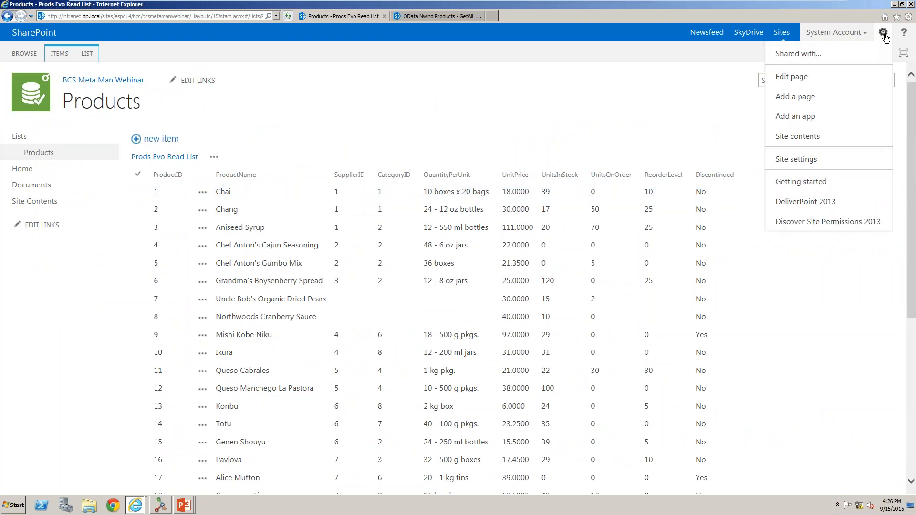
left_click(829, 119)
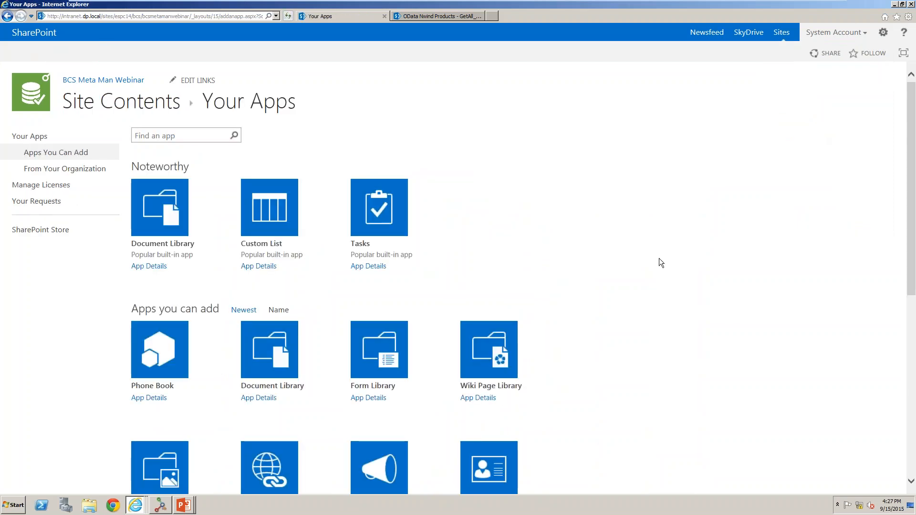
scroll(659, 258, "down", 7)
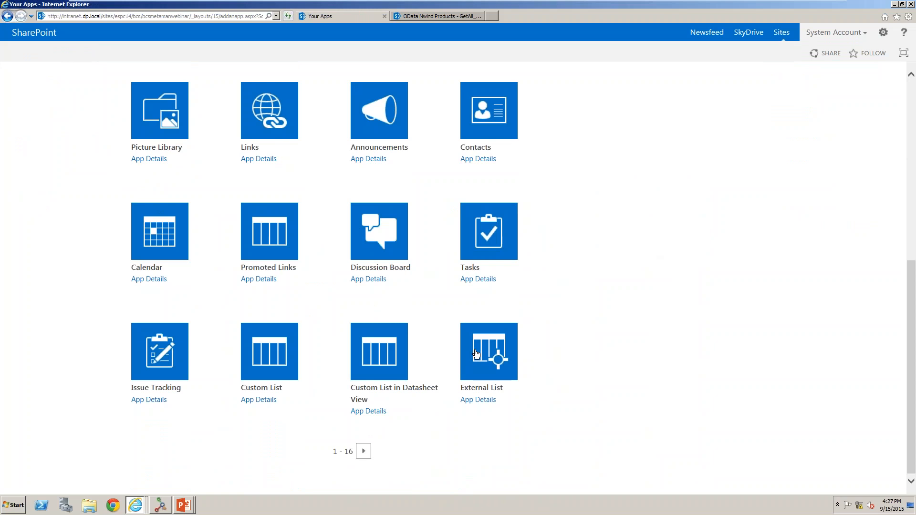
left_click(490, 356)
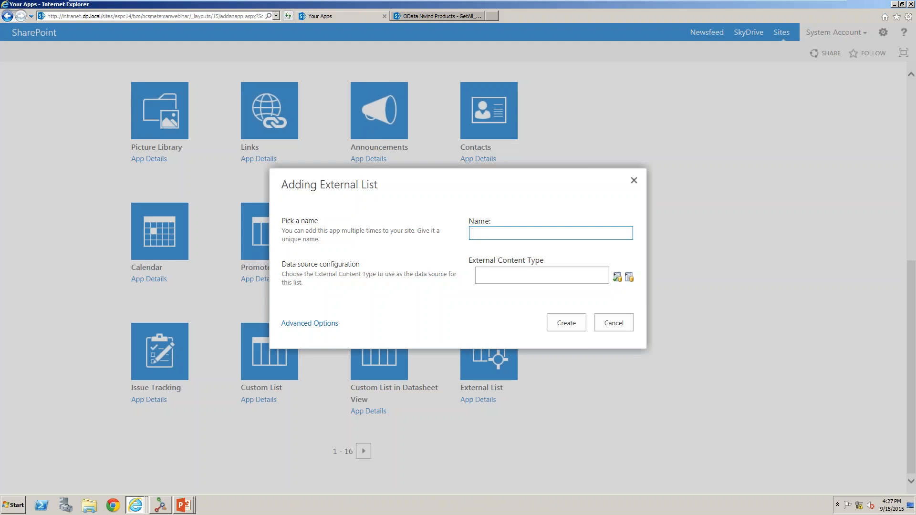
type("Customers")
left_click(588, 278)
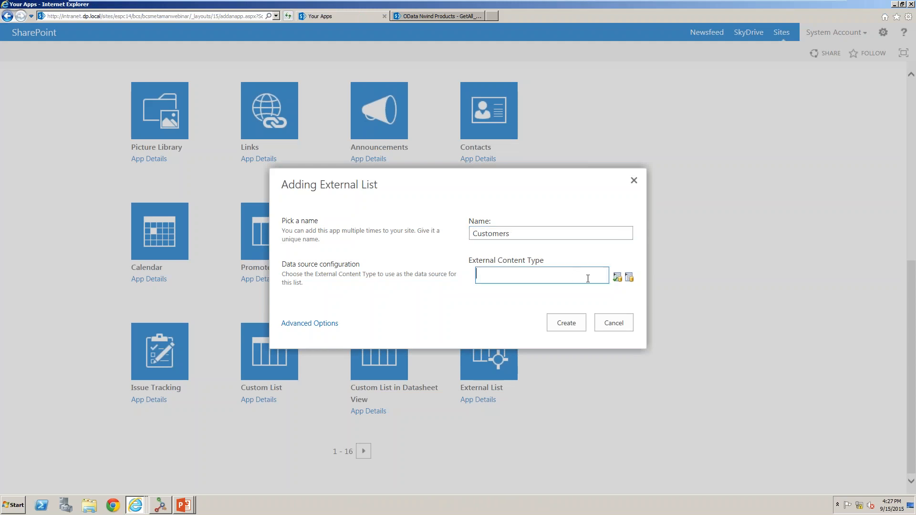
left_click(628, 281)
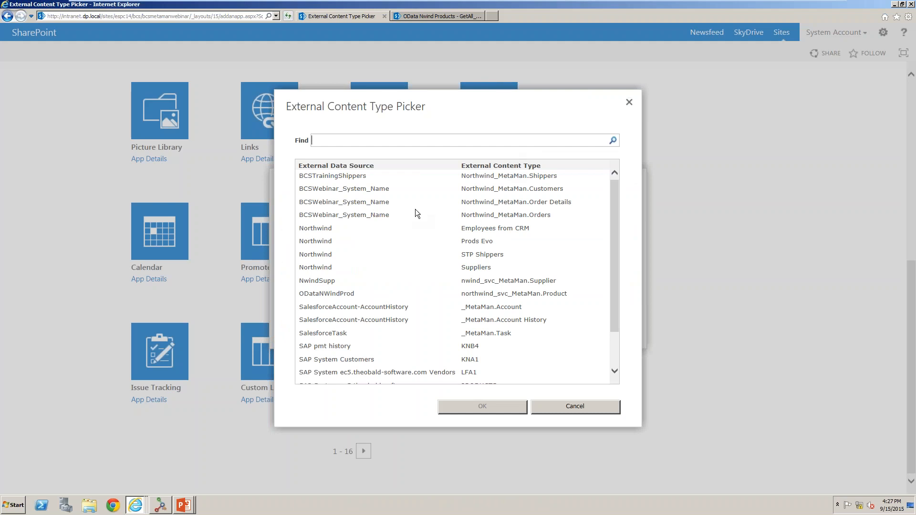
left_click(536, 191)
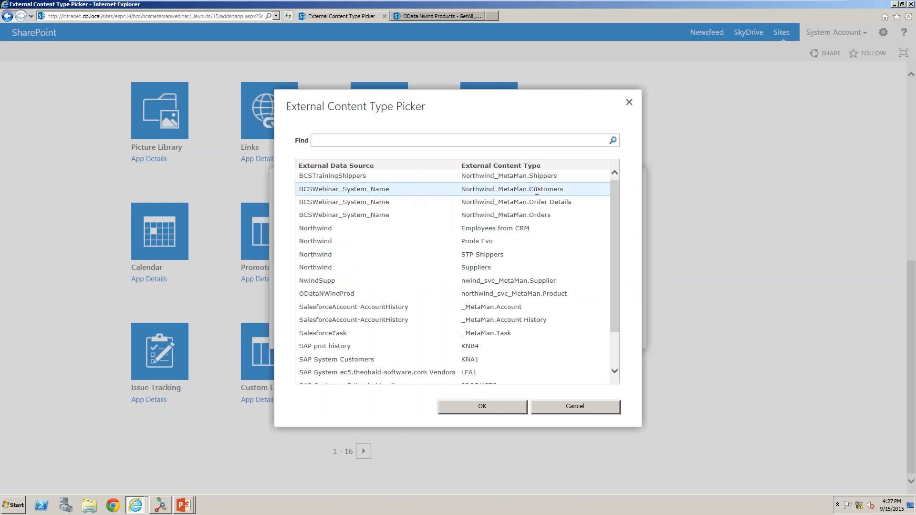
left_click(482, 406)
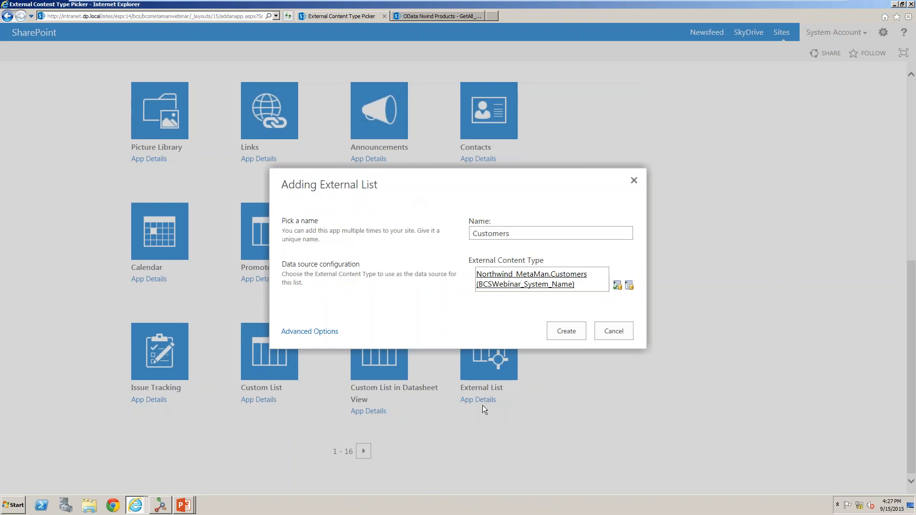
left_click(564, 331)
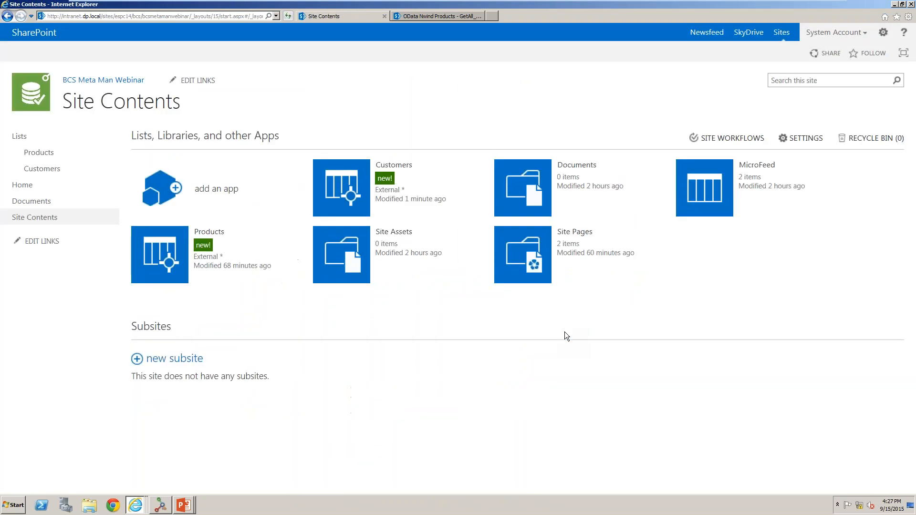
Open the Customers list and run the Google Search action on the Blauer See Delikatessen item.
left_click(348, 194)
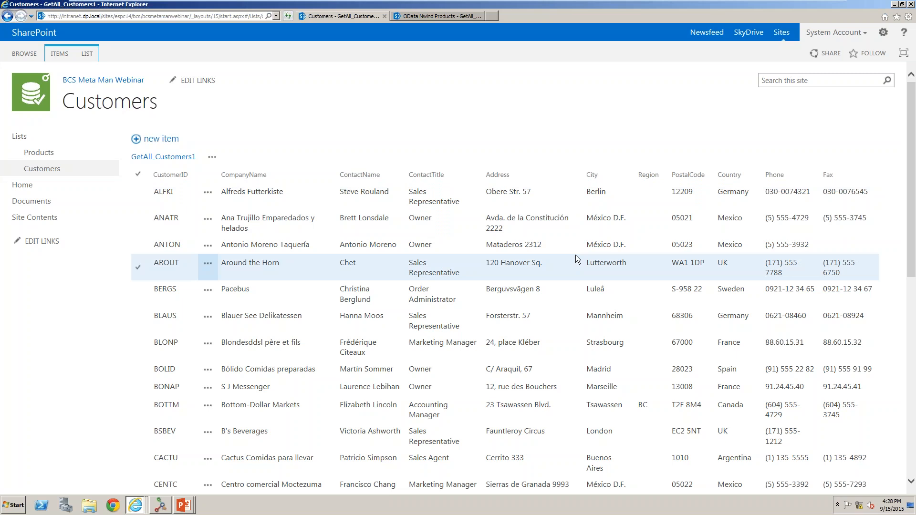
left_click(211, 266)
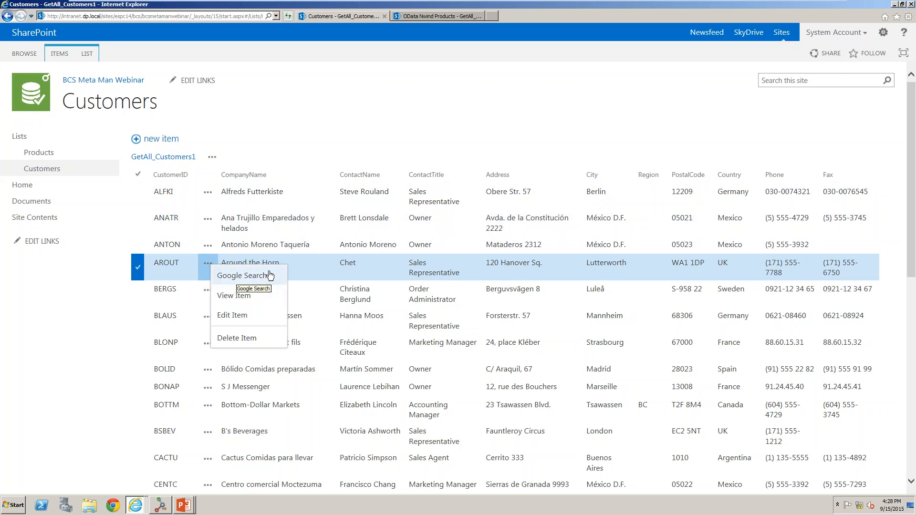
left_click(399, 119)
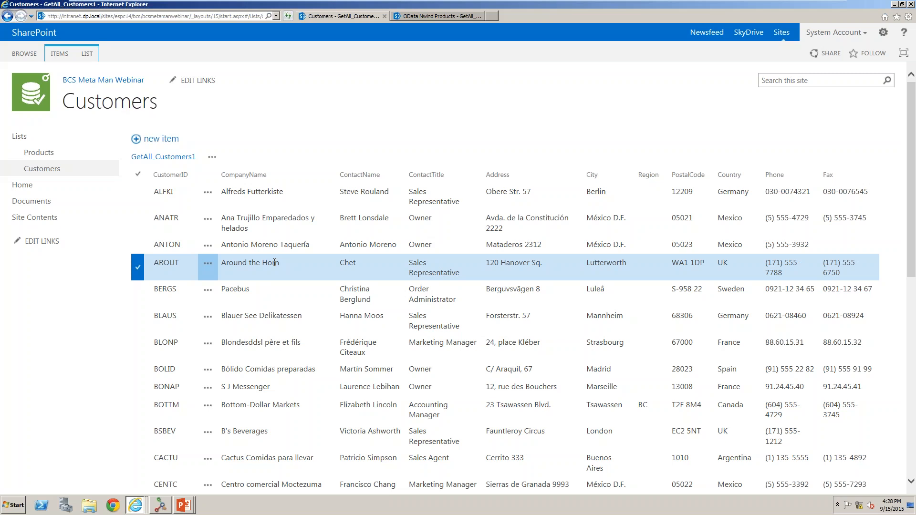
left_click(207, 320)
left_click(241, 328)
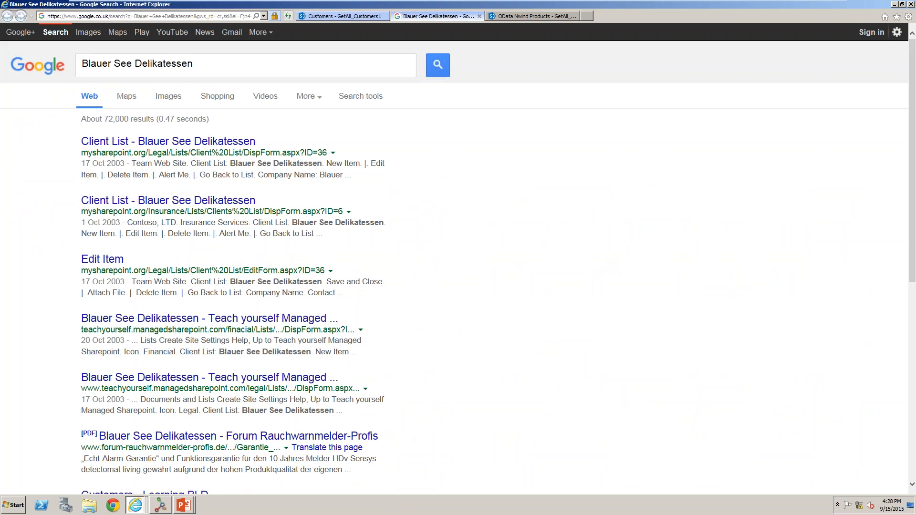
left_click(319, 15)
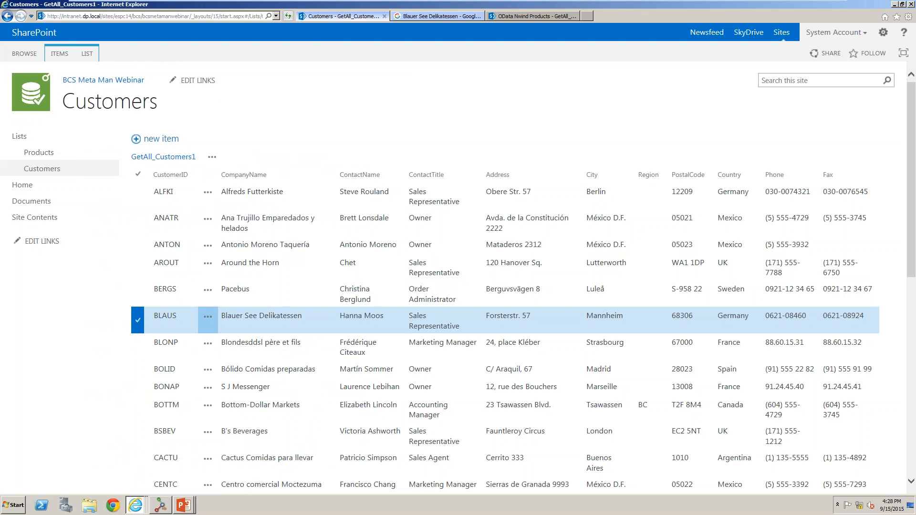
Add a new site page named BCS Webinar from the site home page.
left_click(116, 81)
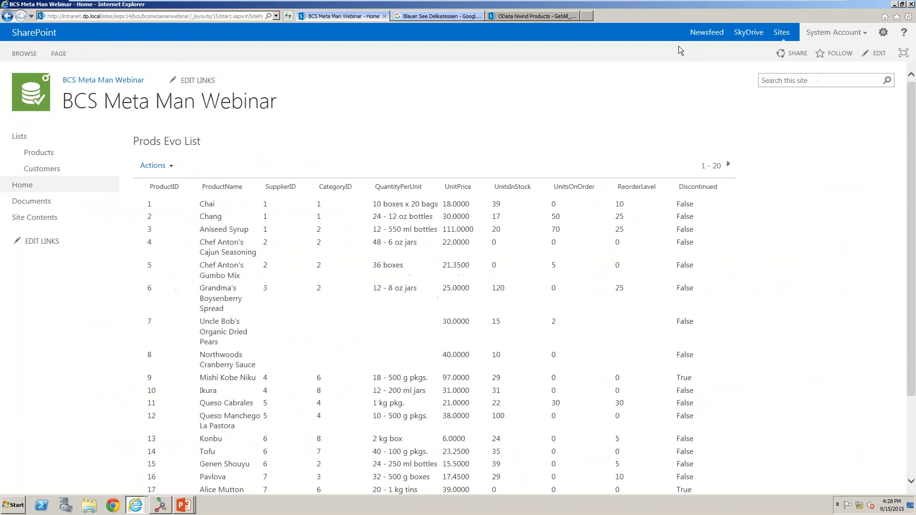
left_click(882, 32)
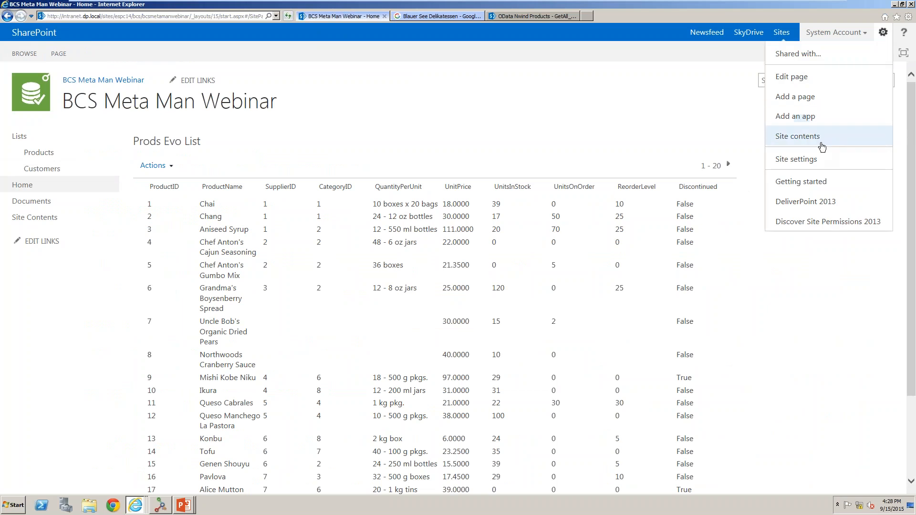
left_click(826, 95)
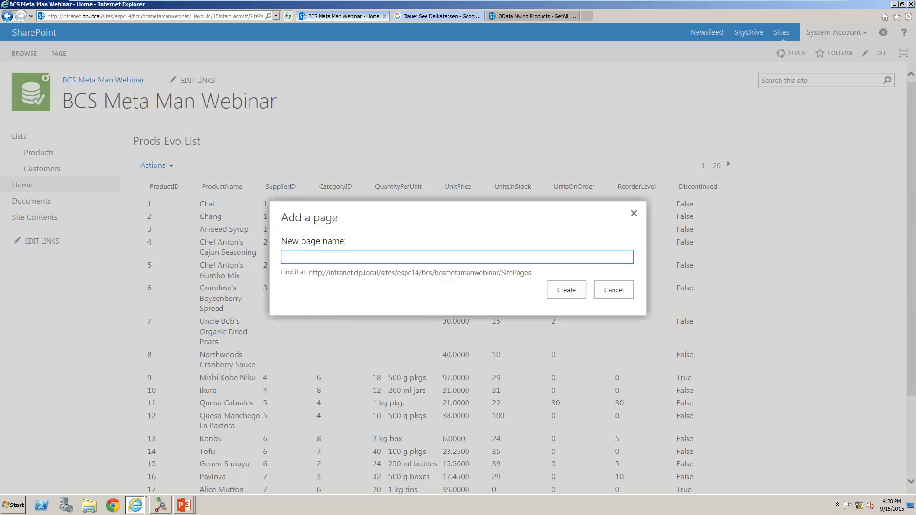
type("BCS Webinar")
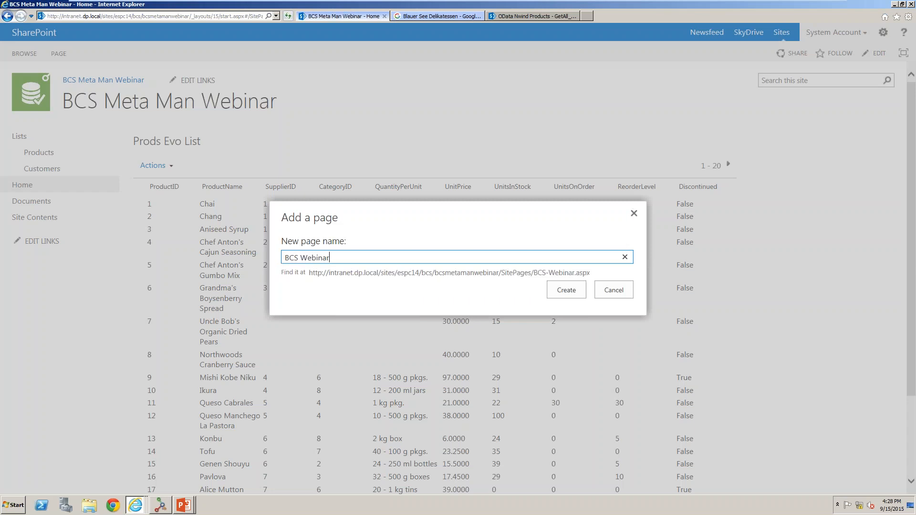
left_click(562, 290)
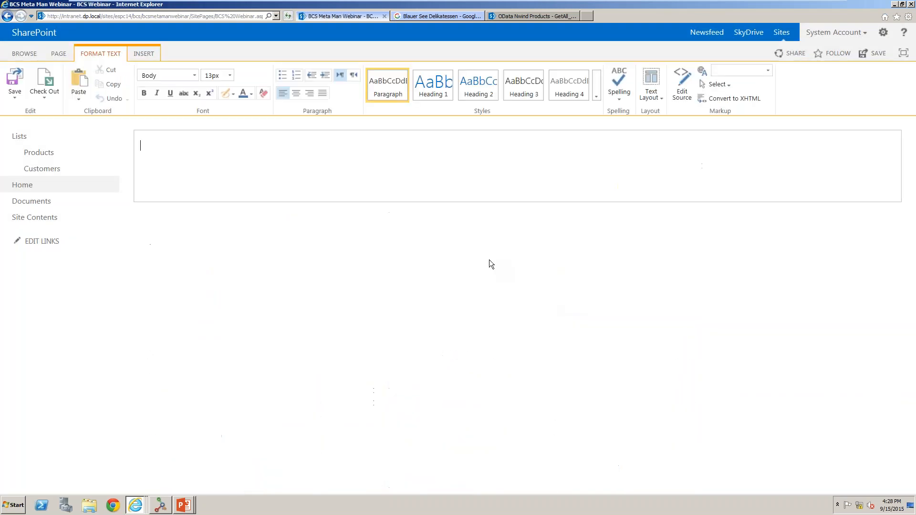
Switch the page to a two-column text layout and insert a Business Data List web part in the first column.
left_click(650, 95)
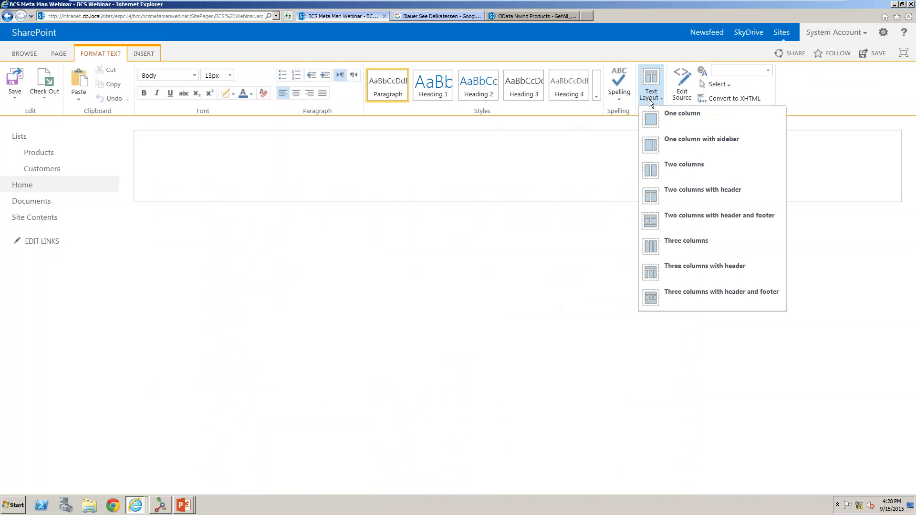
left_click(665, 175)
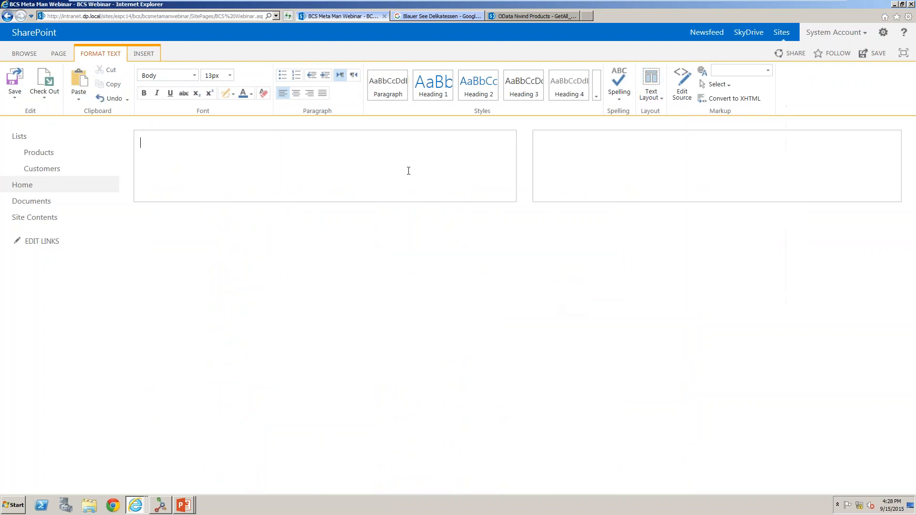
left_click(139, 53)
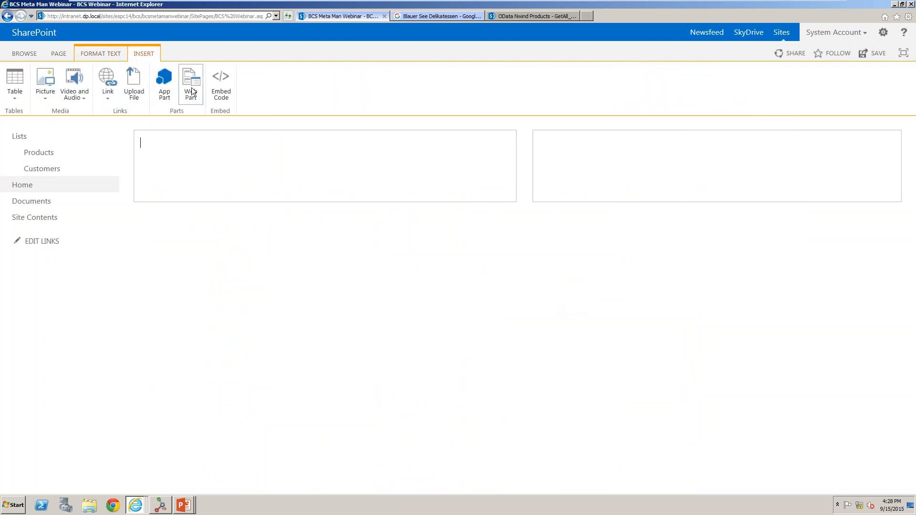
left_click(194, 90)
left_click(85, 170)
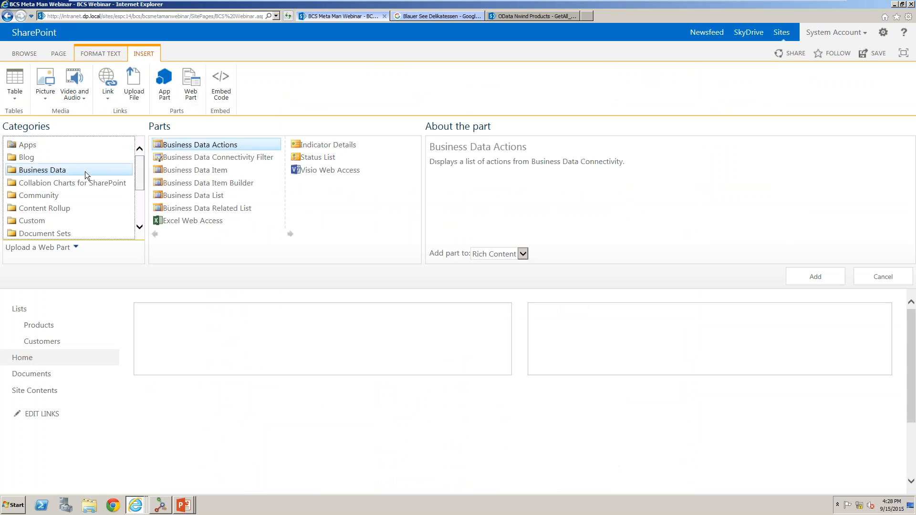
left_click(192, 196)
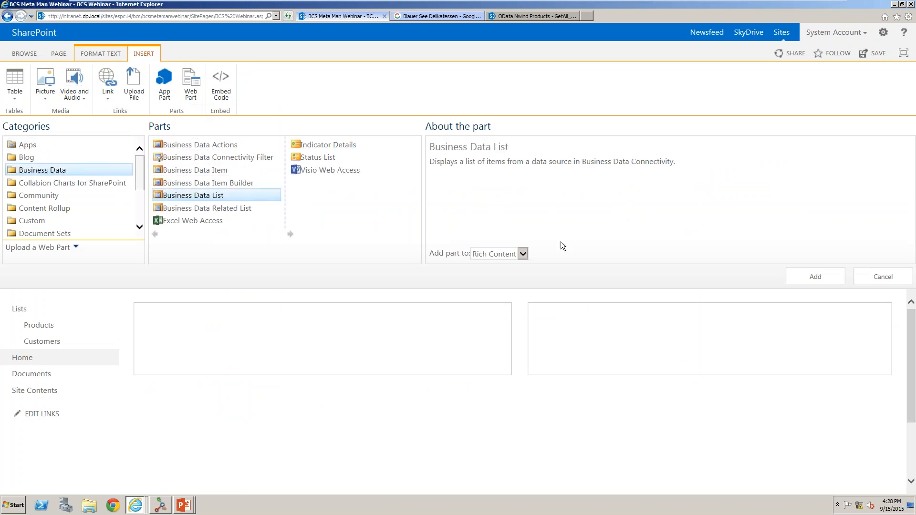
left_click(829, 277)
Insert a Business Data Related List web part into the second column.
left_click(599, 145)
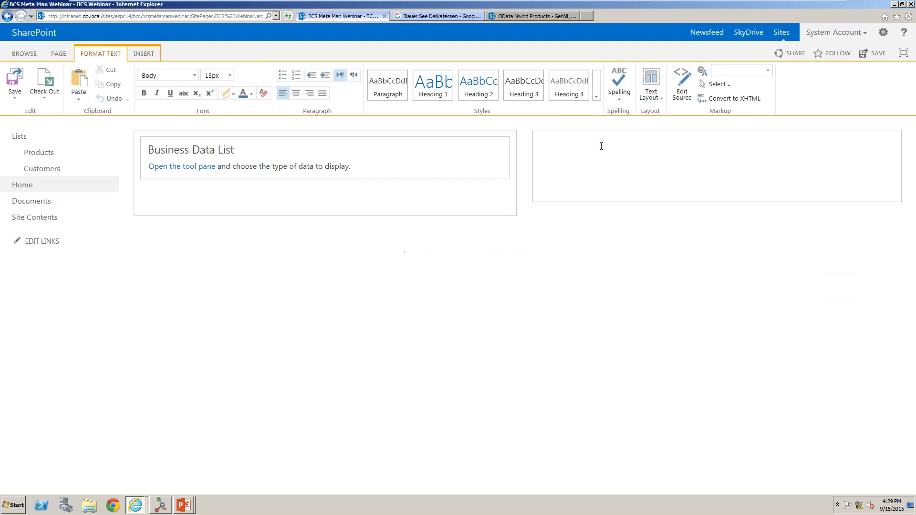
left_click(145, 52)
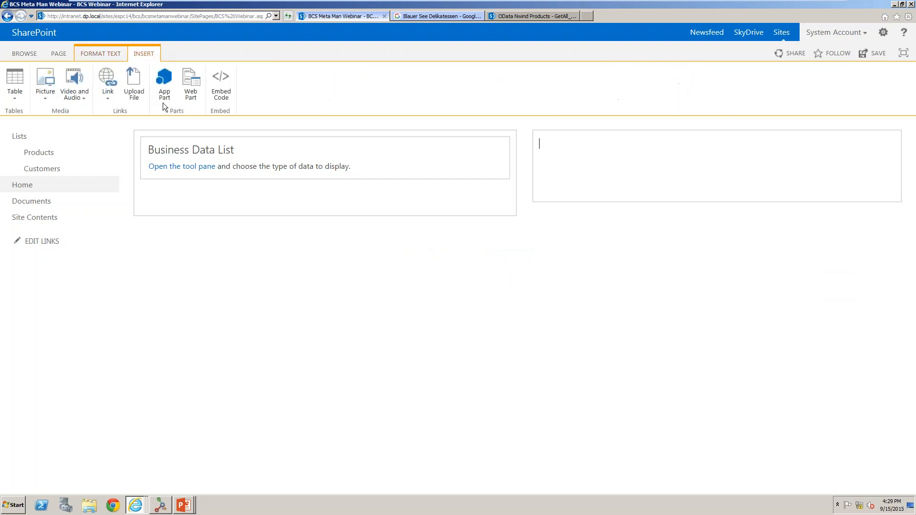
left_click(194, 94)
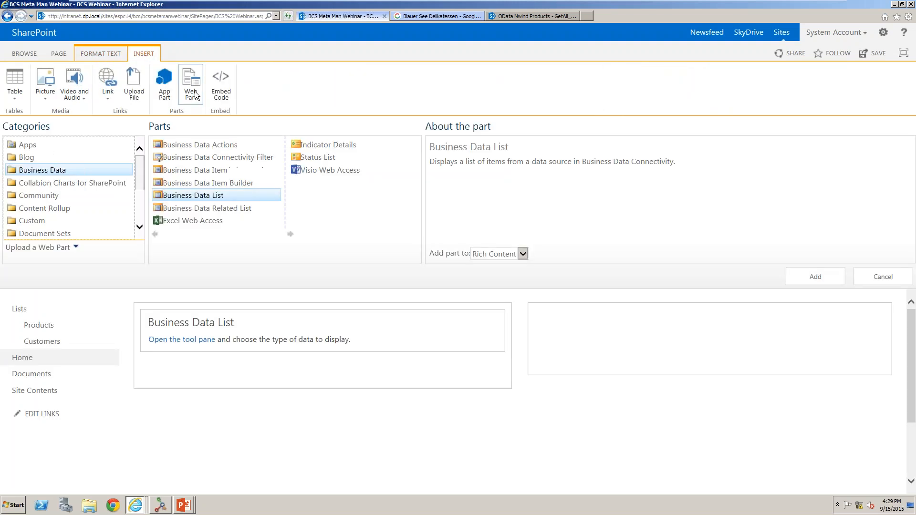
left_click(225, 210)
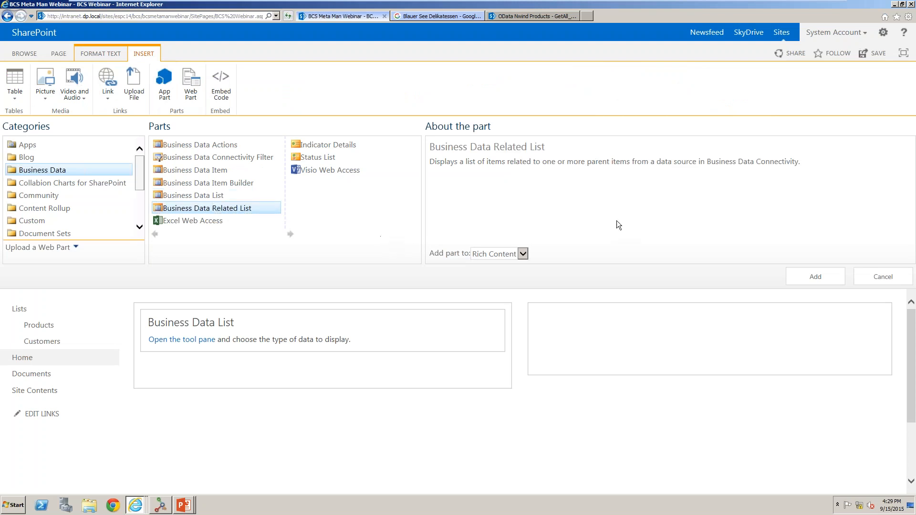
left_click(804, 277)
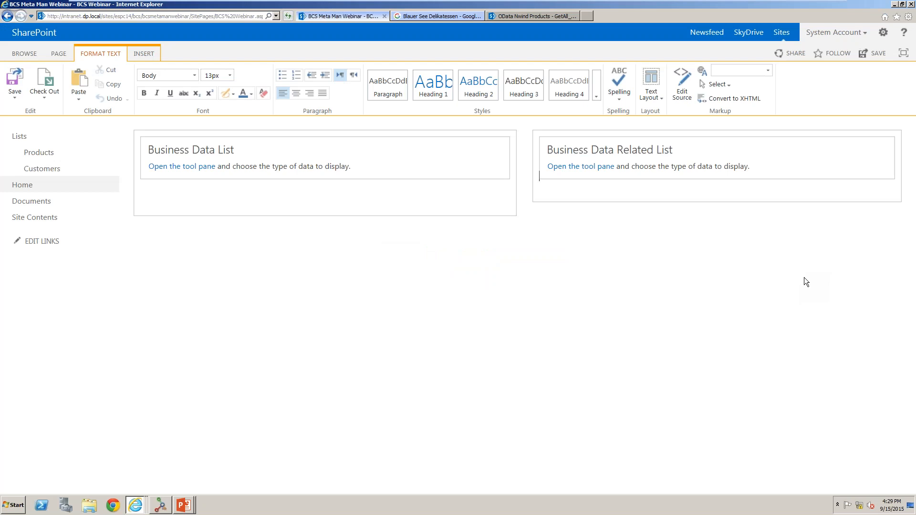
Save the BCS Webinar page with both web parts and reopen it for editing.
left_click(197, 171)
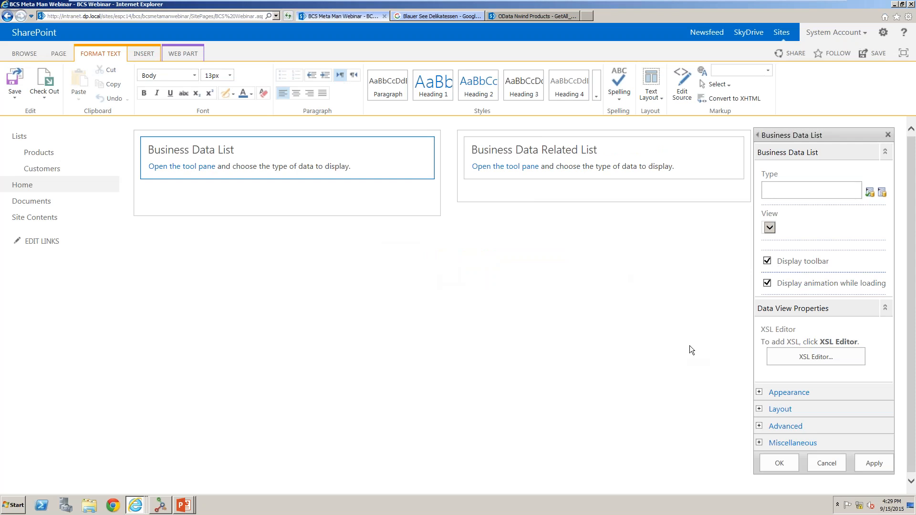
left_click(817, 462)
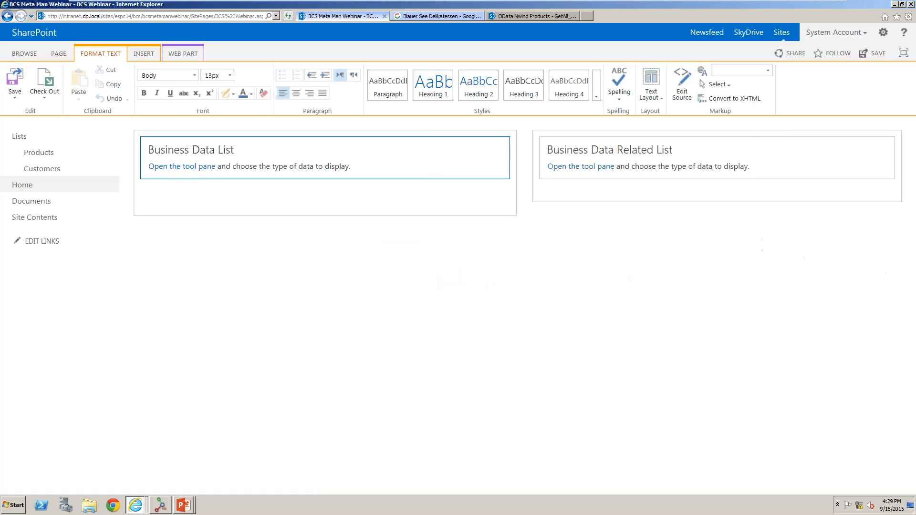
left_click(17, 84)
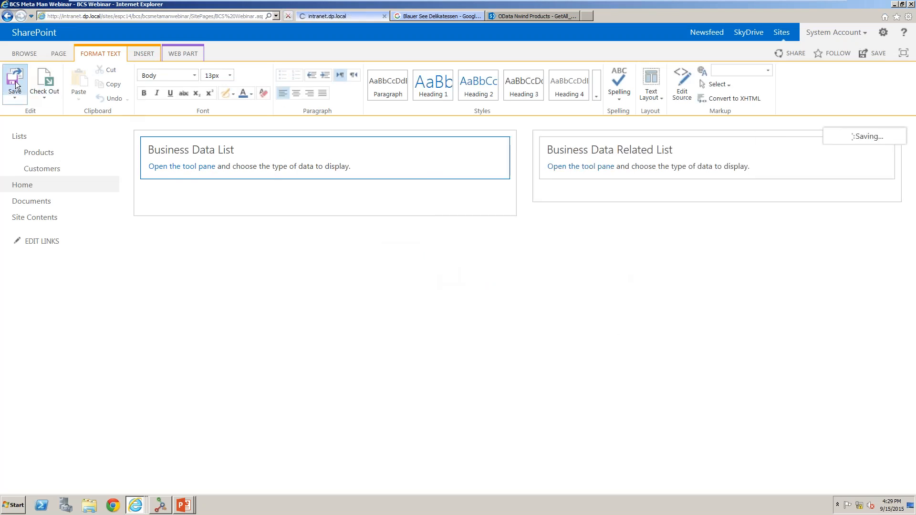
left_click(59, 54)
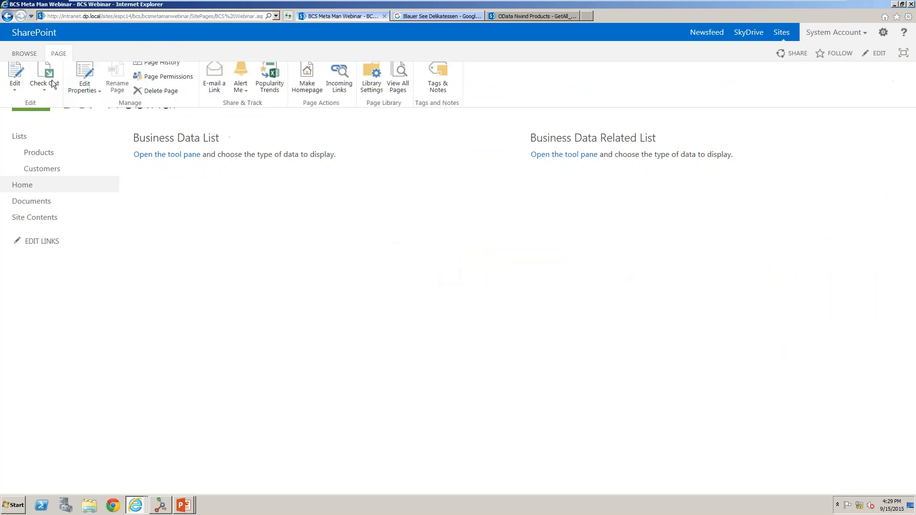
left_click(22, 78)
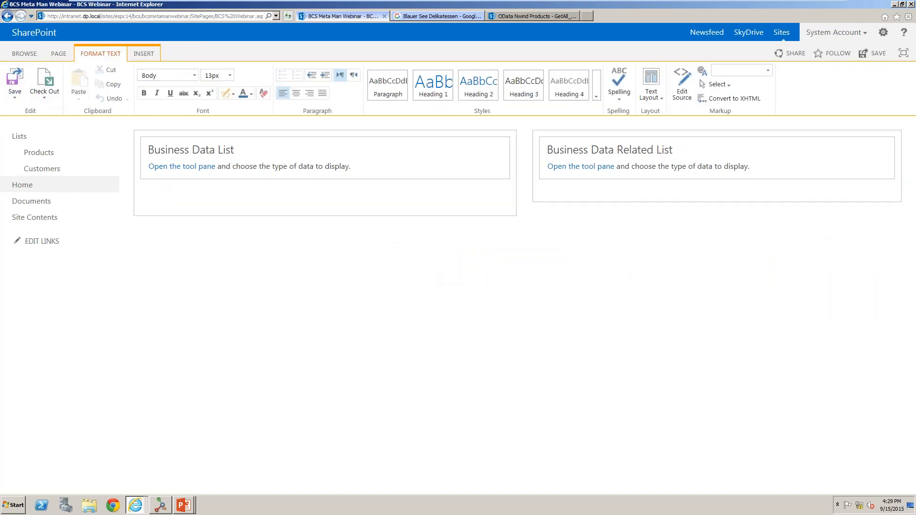
Set the Business Data List web part's external content type to Northwind_MetaMan.Customers.
left_click(187, 167)
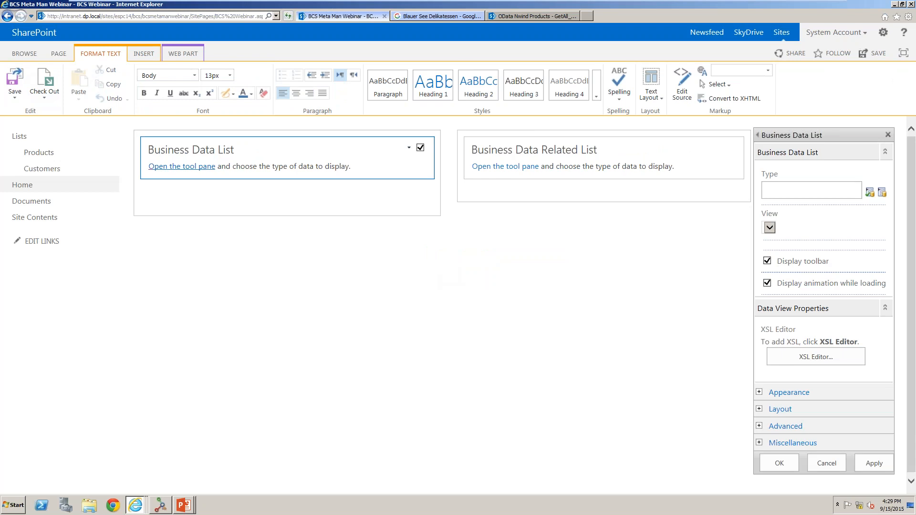
left_click(883, 193)
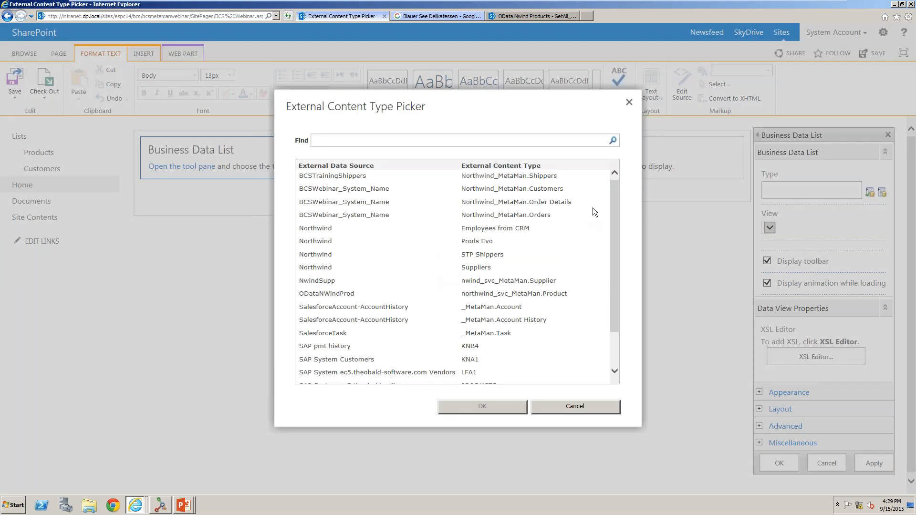
left_click(556, 188)
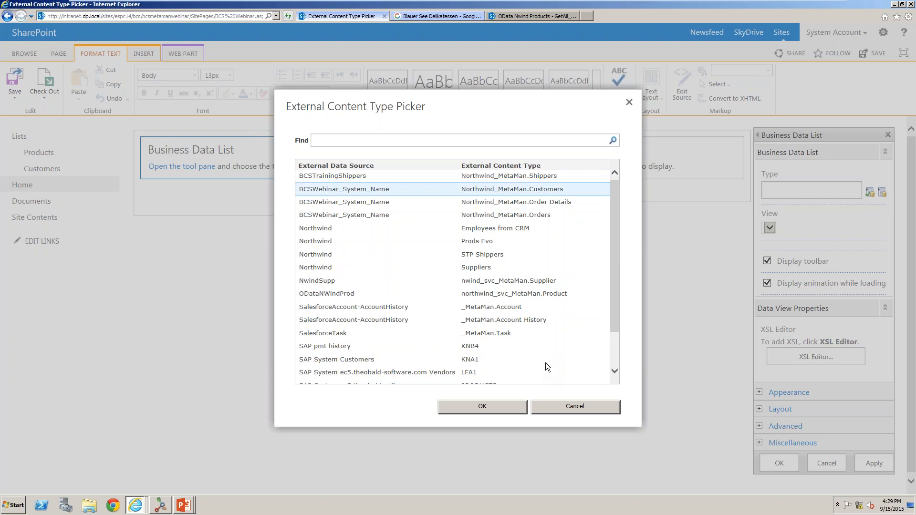
left_click(496, 403)
left_click(864, 470)
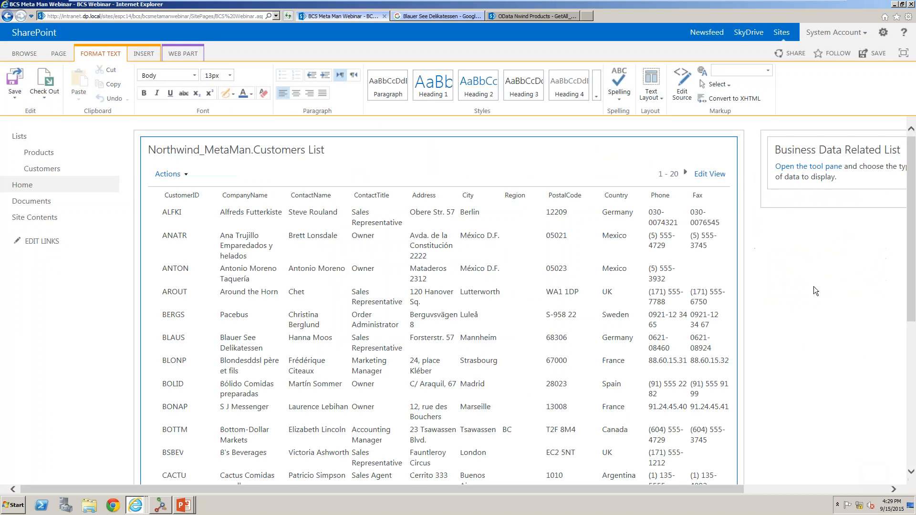
Set the Business Data Related List web part's external content type to Northwind_MetaMan.Orders.
left_click(806, 167)
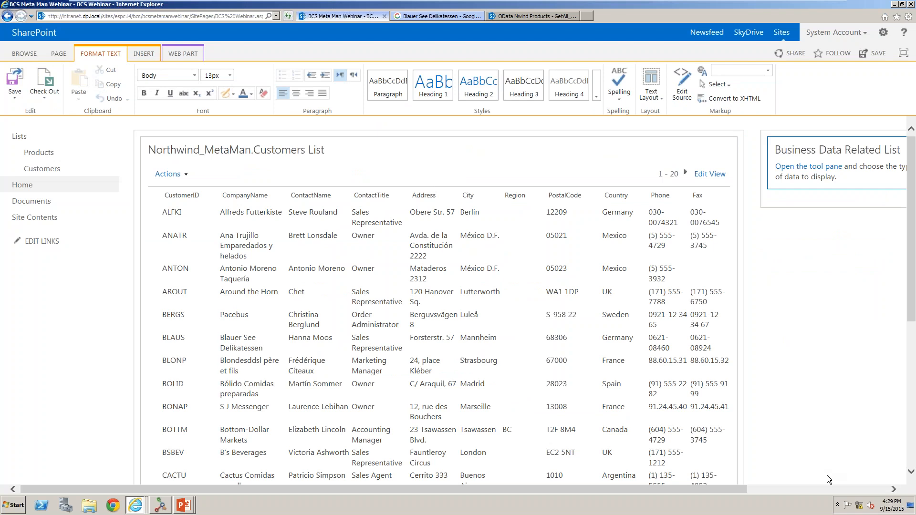
left_click(834, 489)
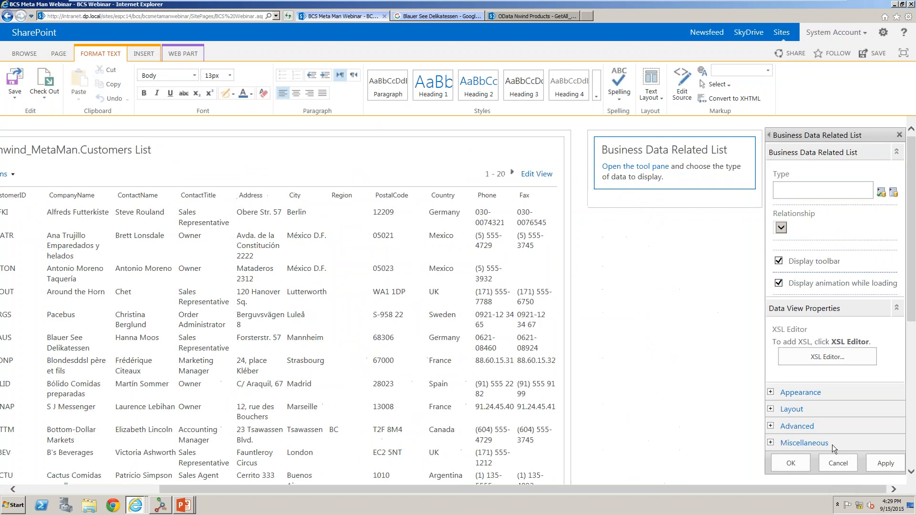
left_click(890, 198)
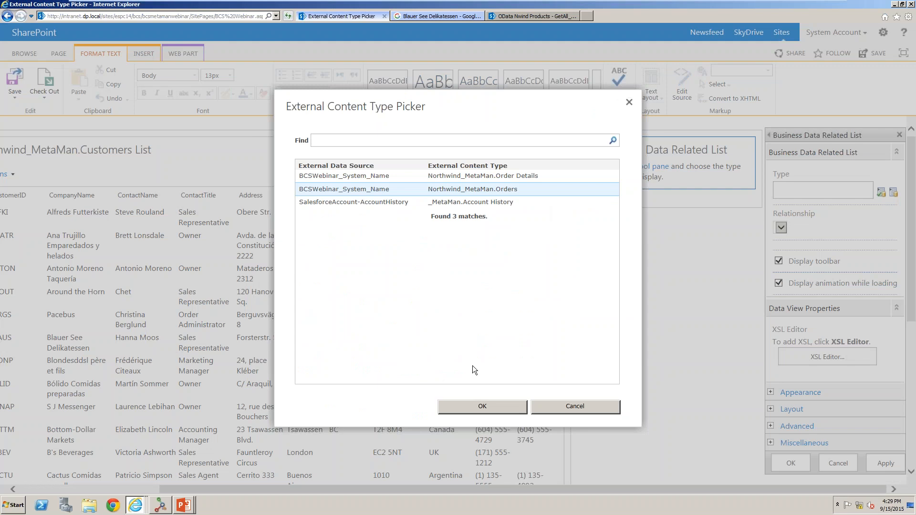
left_click(473, 407)
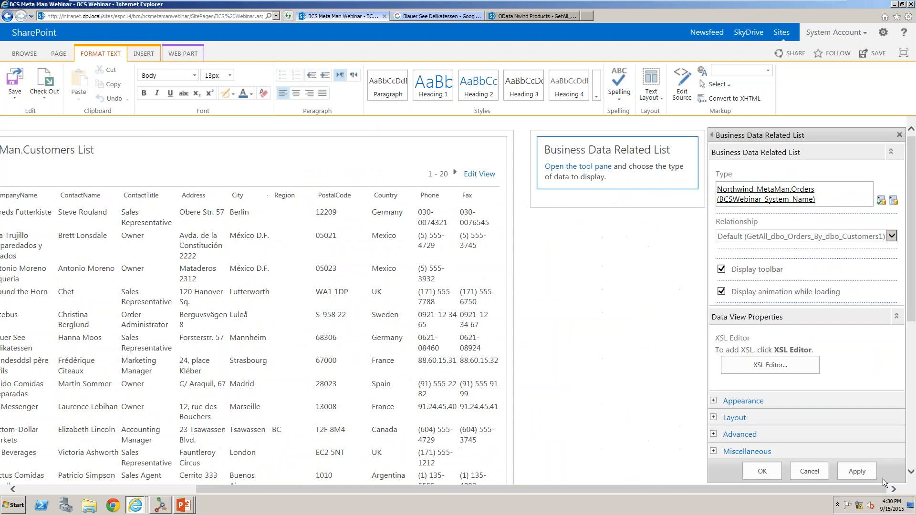
left_click(870, 474)
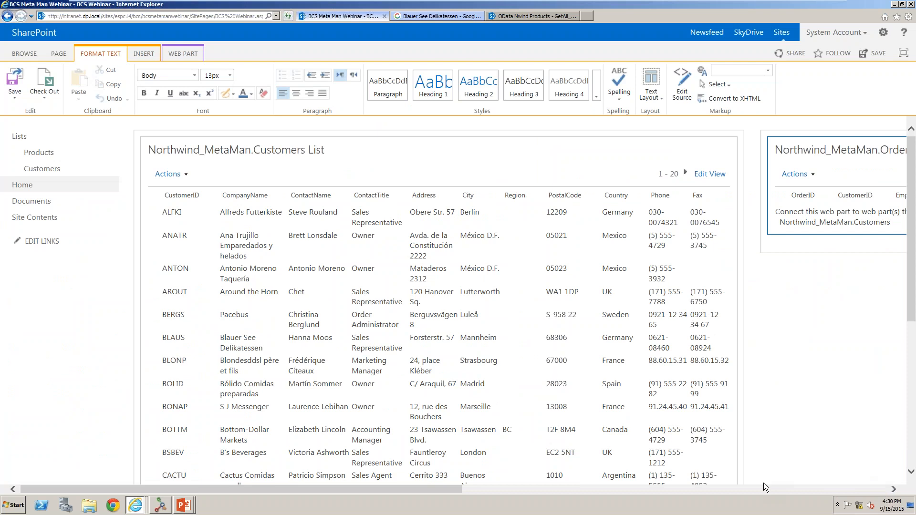
Connect the Customers list web part to send its selected item to the Orders list web part.
left_click_drag(454, 489, 582, 476)
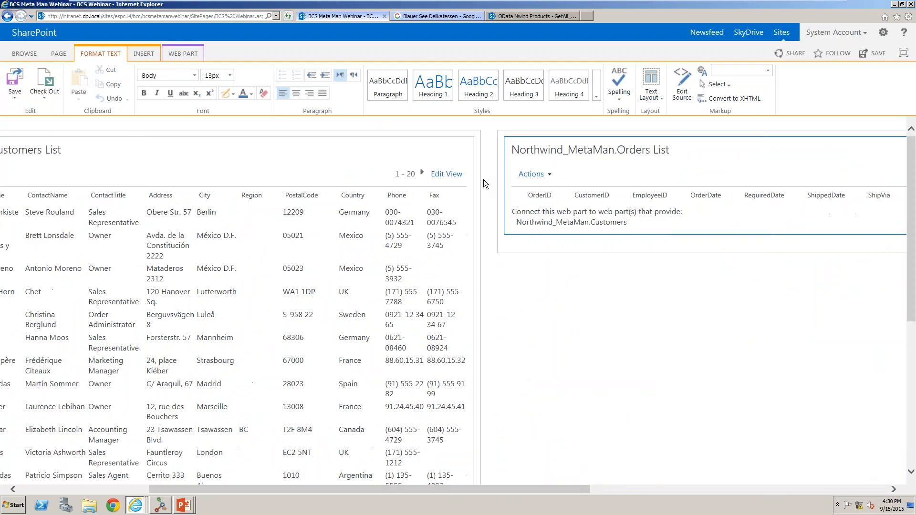
left_click(449, 148)
mouse_move(418, 224)
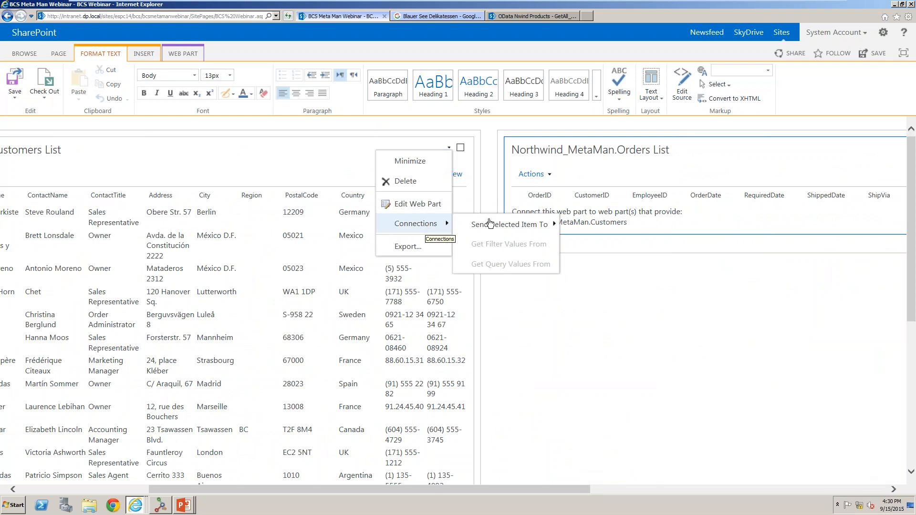
mouse_move(491, 223)
left_click(625, 225)
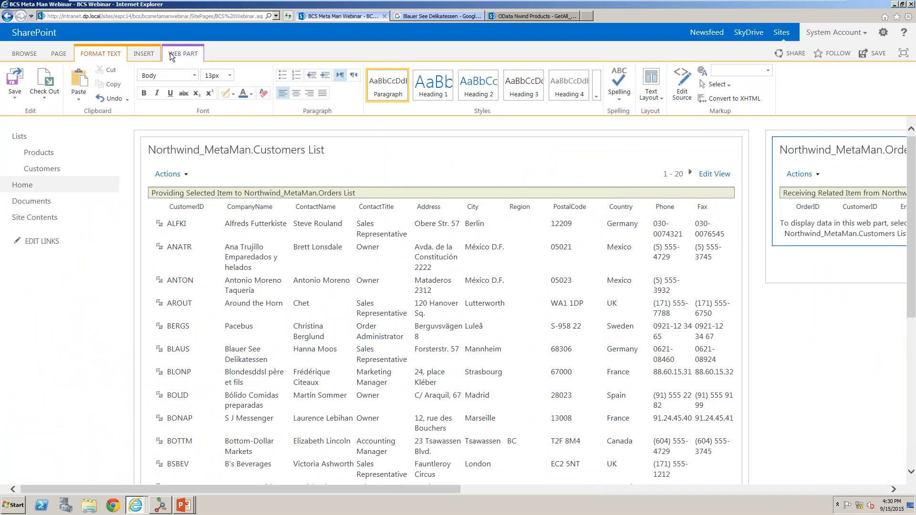
Insert another Business Data Related List web part from the Business Data category below the Orders list.
left_click(144, 54)
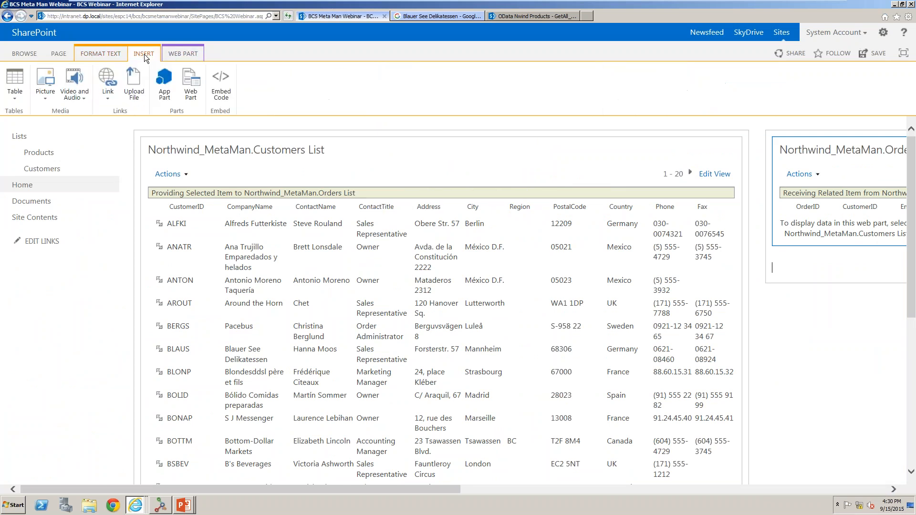
left_click(184, 85)
left_click(87, 170)
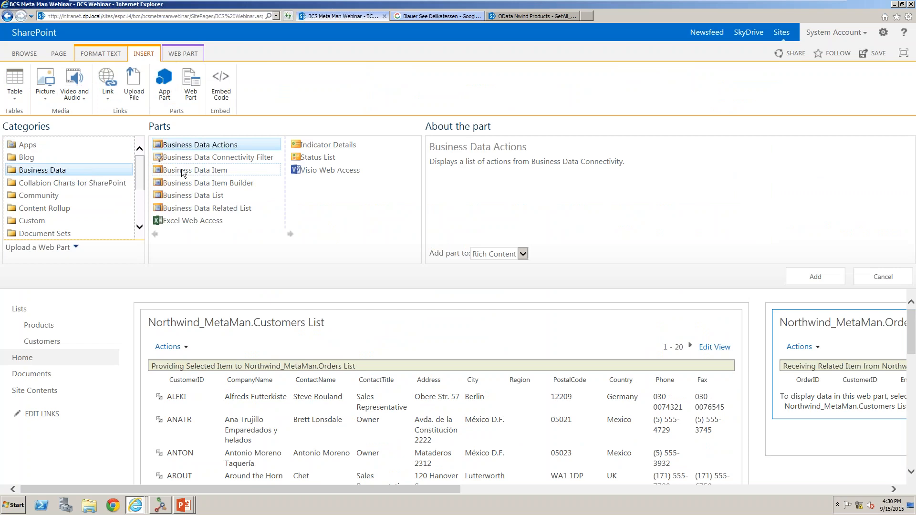
left_click(202, 210)
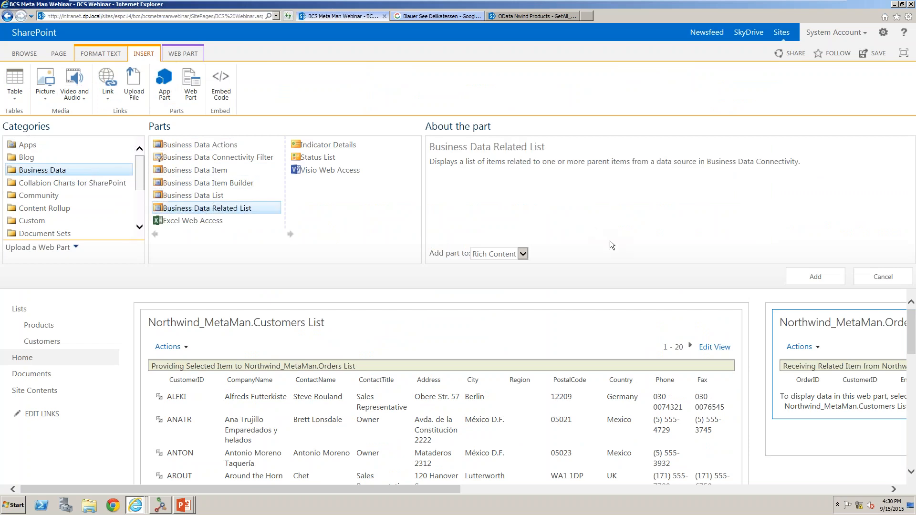
left_click(814, 277)
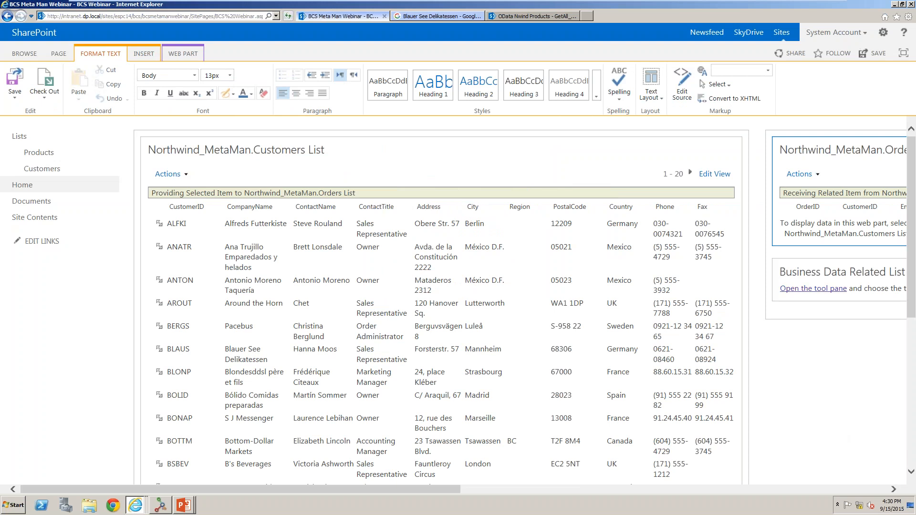
Set the new related list web part's external content type to Northwind_MetaMan.Order Details.
left_click(813, 289)
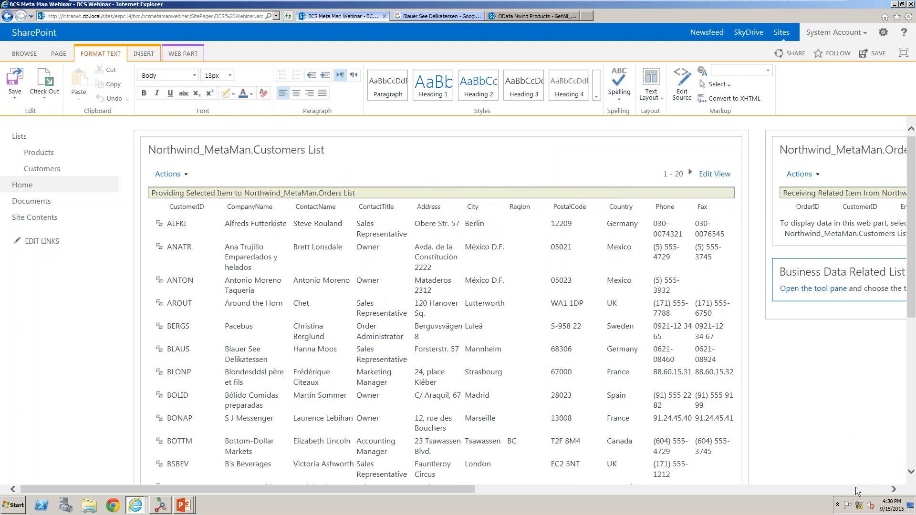
left_click(893, 192)
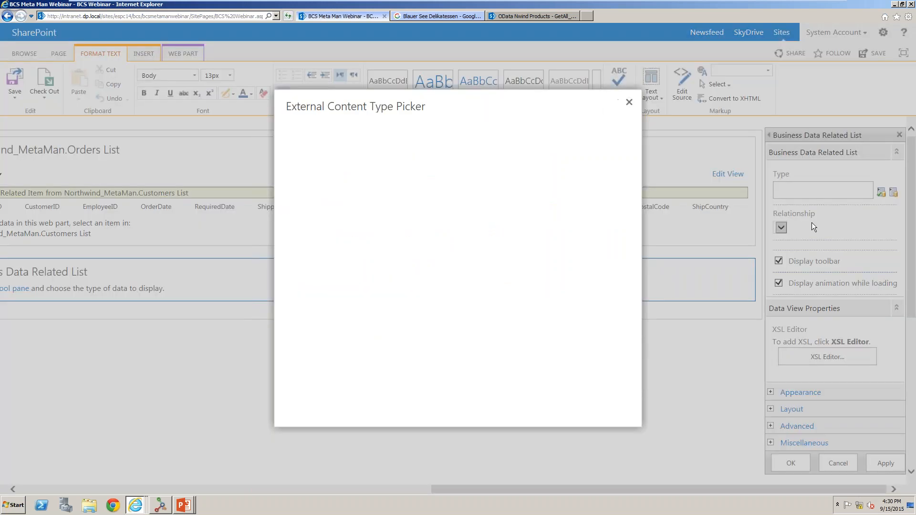
left_click(527, 176)
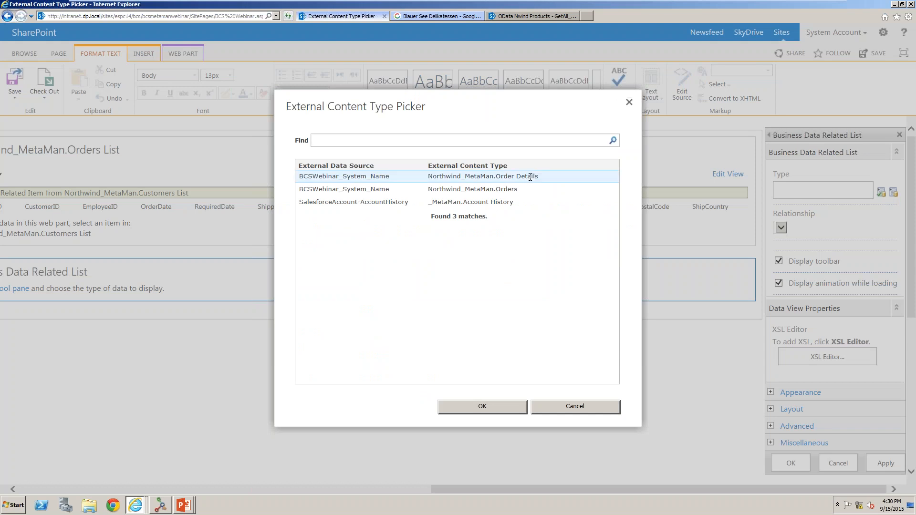
left_click(510, 409)
left_click(805, 465)
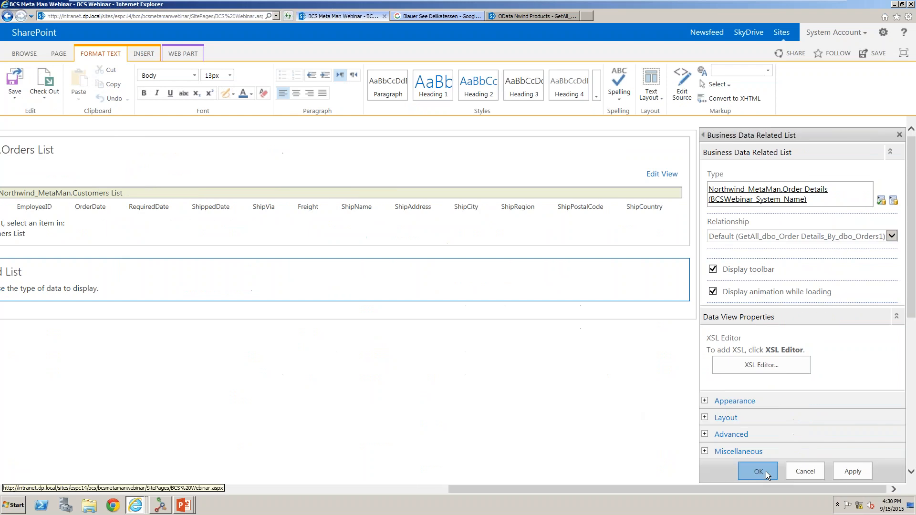
left_click(765, 471)
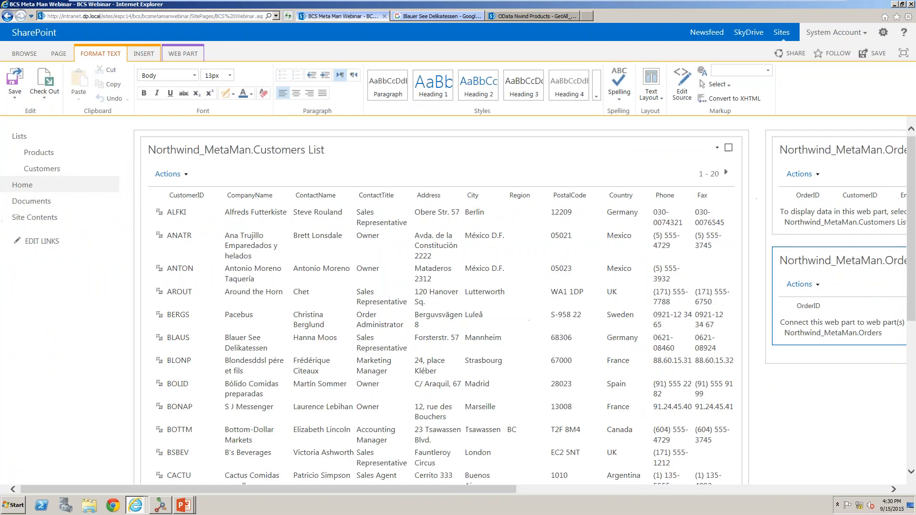
Save the page and select customer ANATR in full-screen view to display its related orders.
left_click(15, 79)
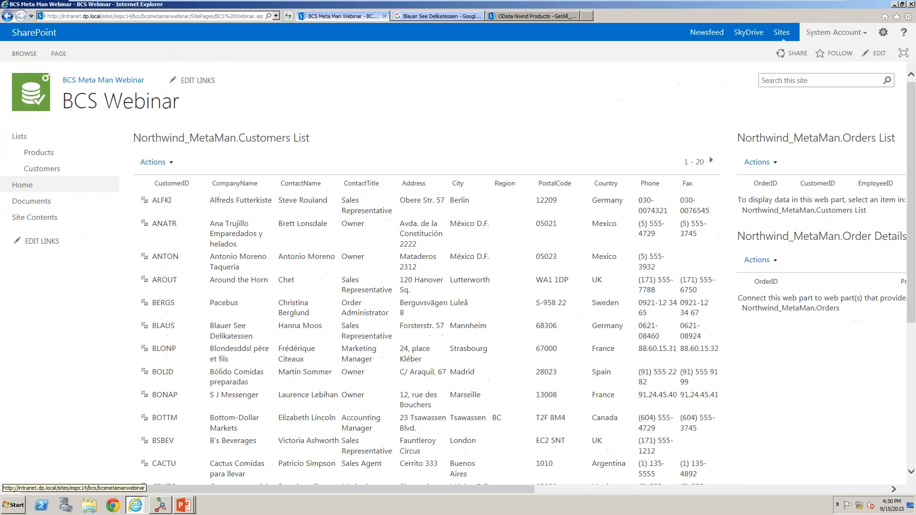
left_click(903, 53)
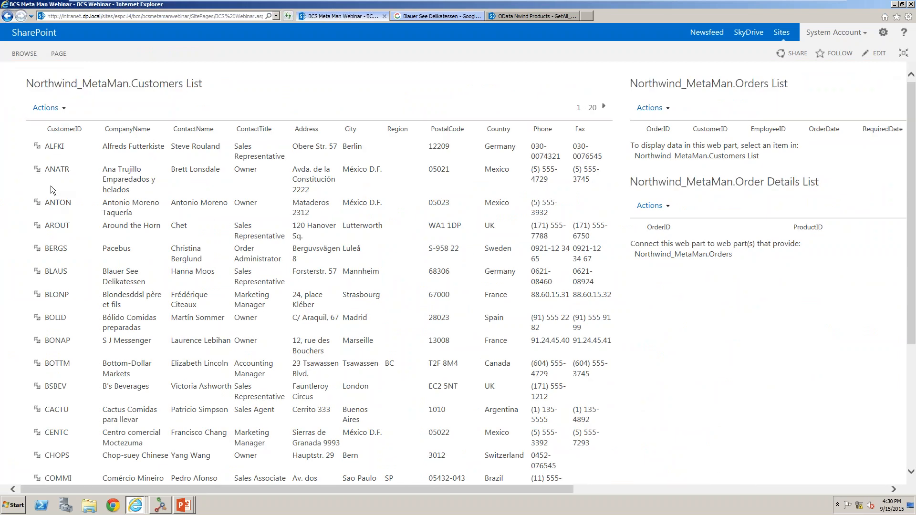
left_click(36, 171)
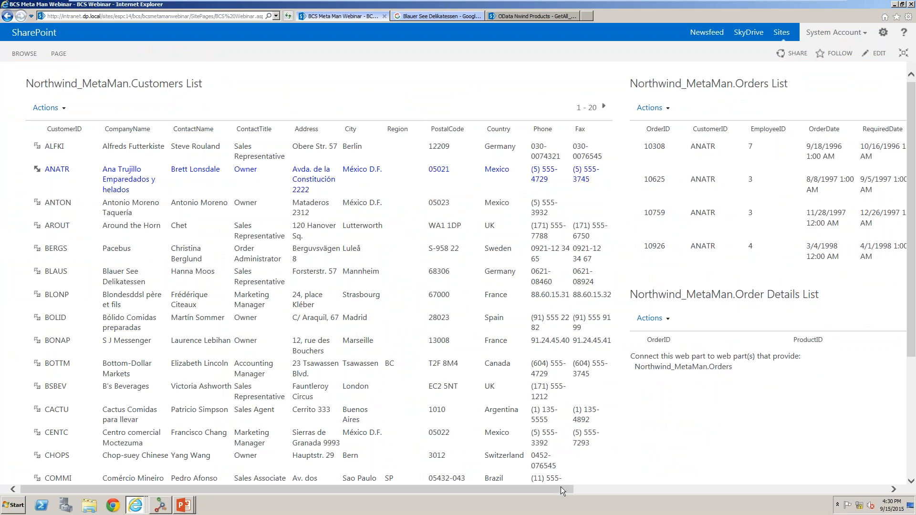
left_click_drag(561, 489, 698, 488)
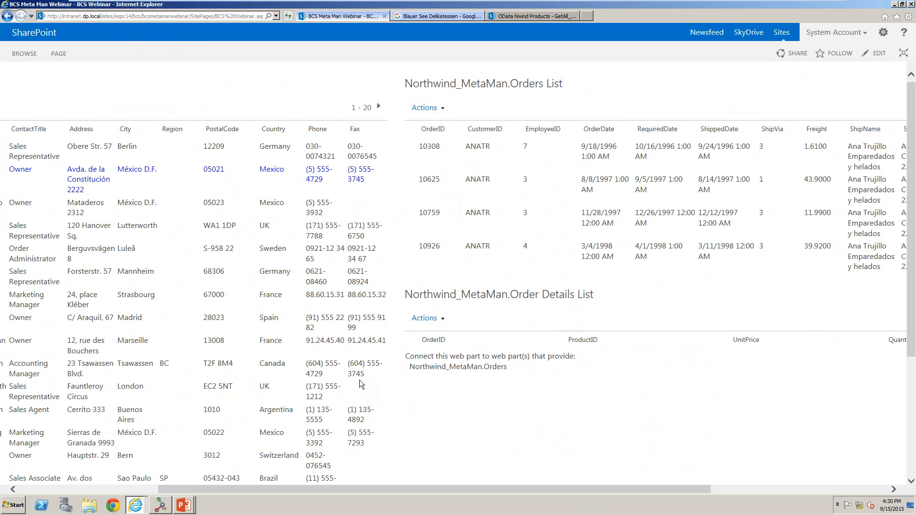
Reopen the page for editing and connect the Orders list web part to send its selected item to the Order Details list.
left_click(60, 54)
left_click(15, 86)
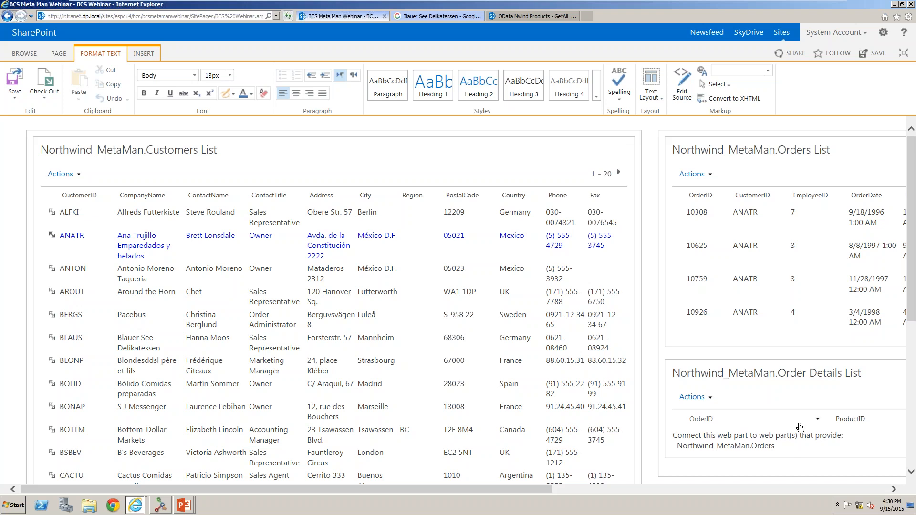
left_click(838, 488)
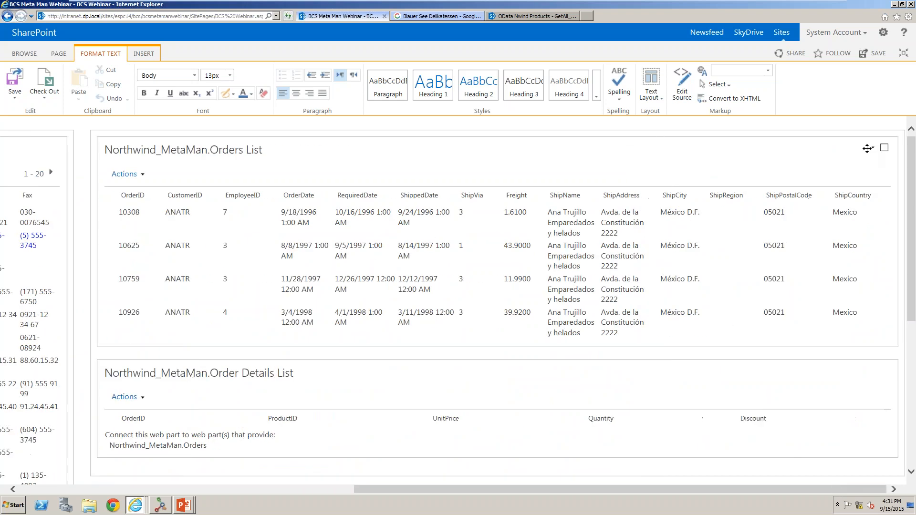
left_click(871, 148)
left_click(854, 204)
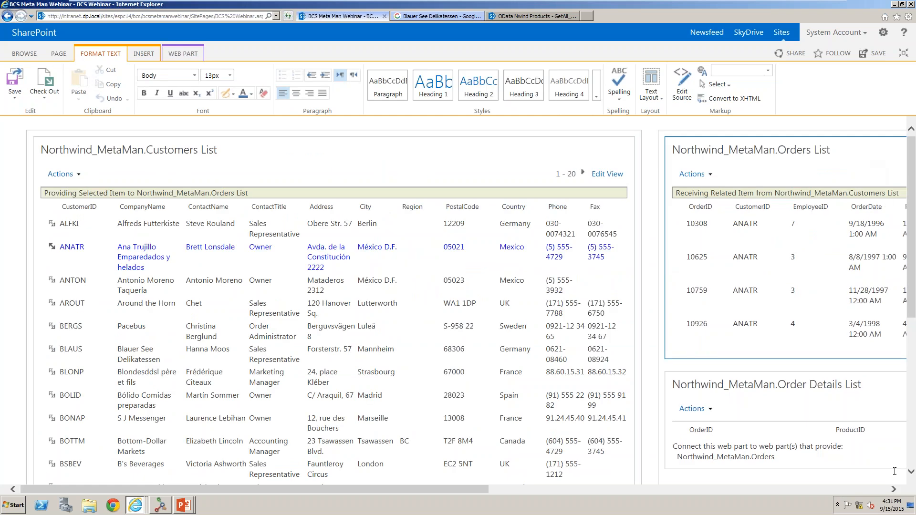
left_click(880, 489)
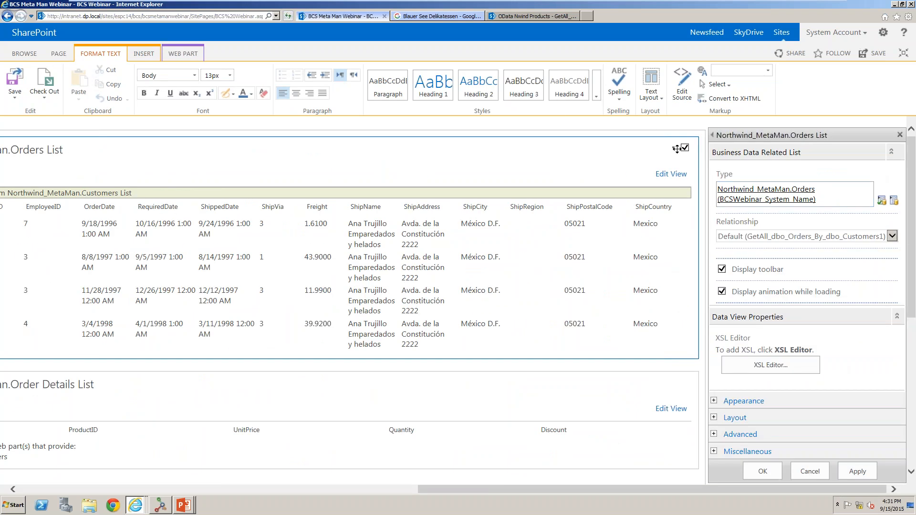
left_click(674, 148)
mouse_move(637, 224)
mouse_move(717, 228)
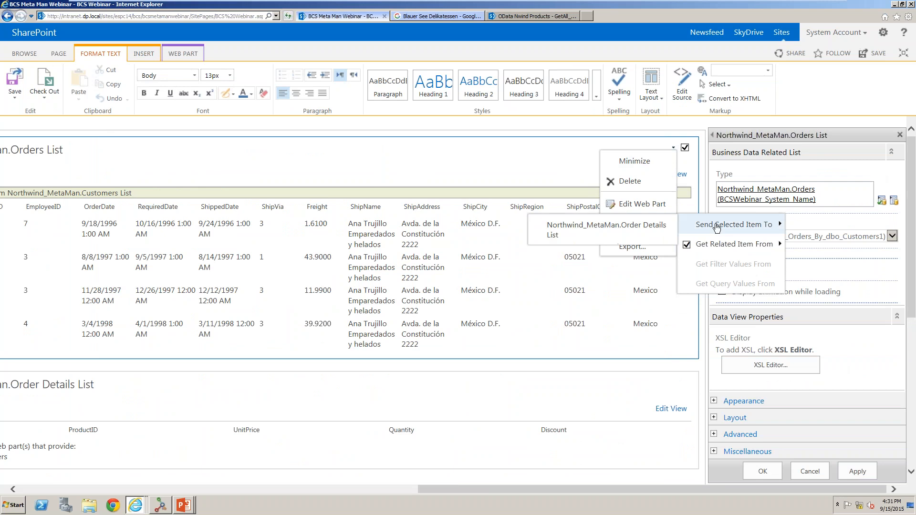
left_click(616, 230)
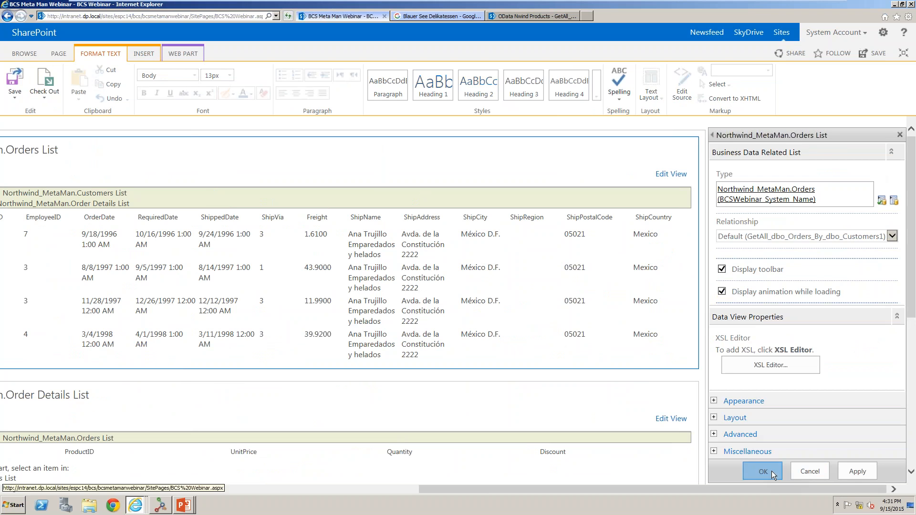
left_click(772, 473)
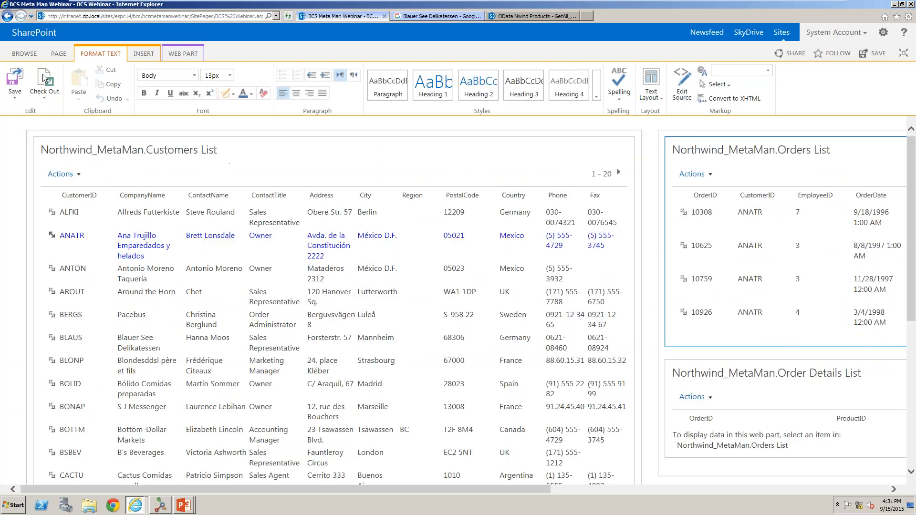
Save the page, then select customer ANATR and order 10759 to display its order details.
left_click(14, 81)
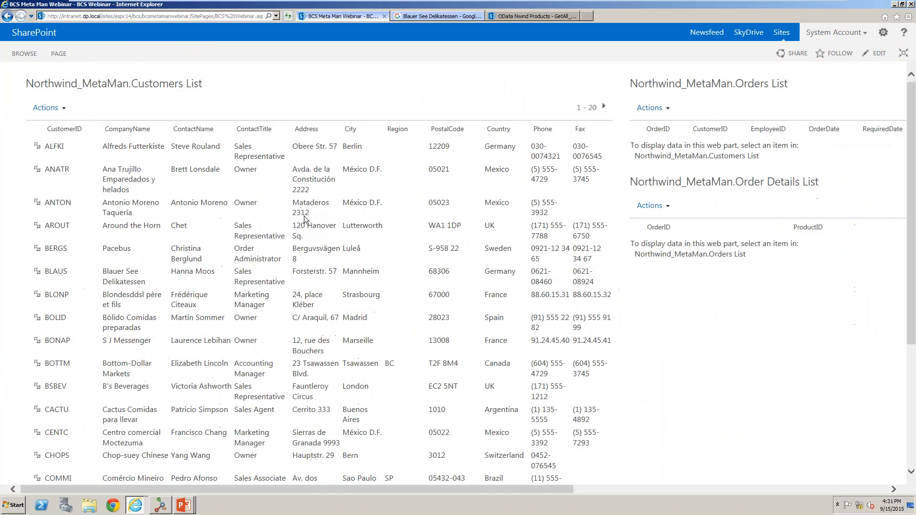
left_click(37, 169)
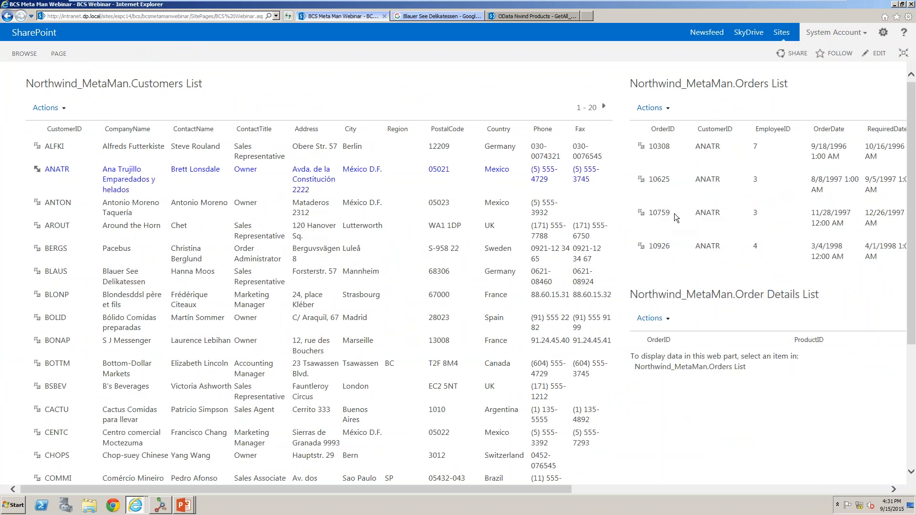
left_click(640, 214)
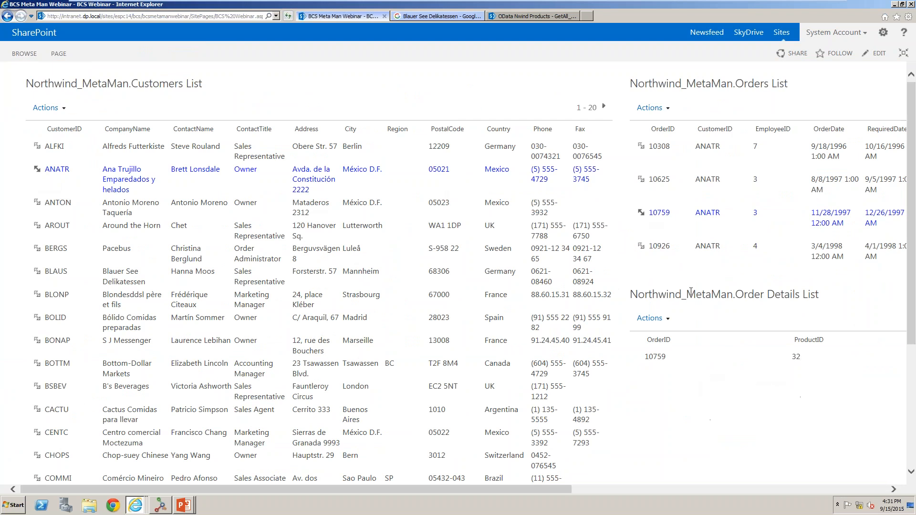
Select order 10926 to display its order details, and leave full-screen view.
left_click(641, 247)
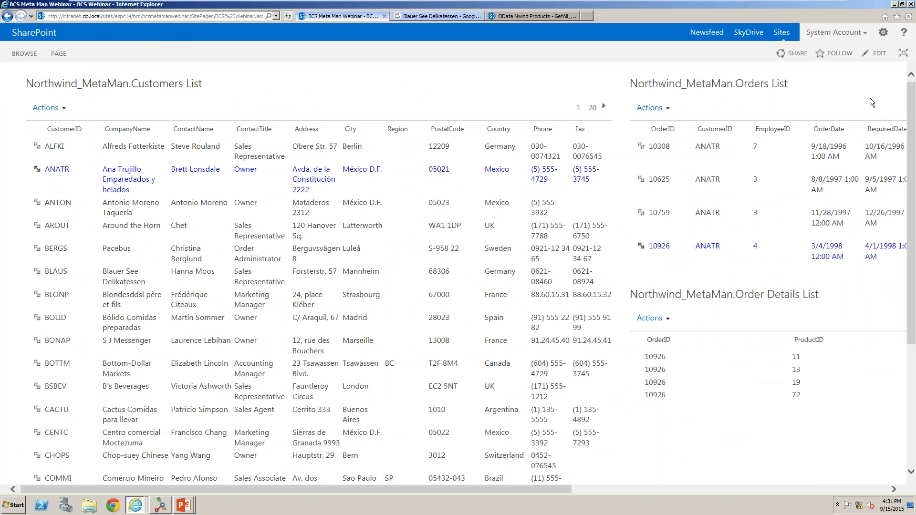
left_click(903, 54)
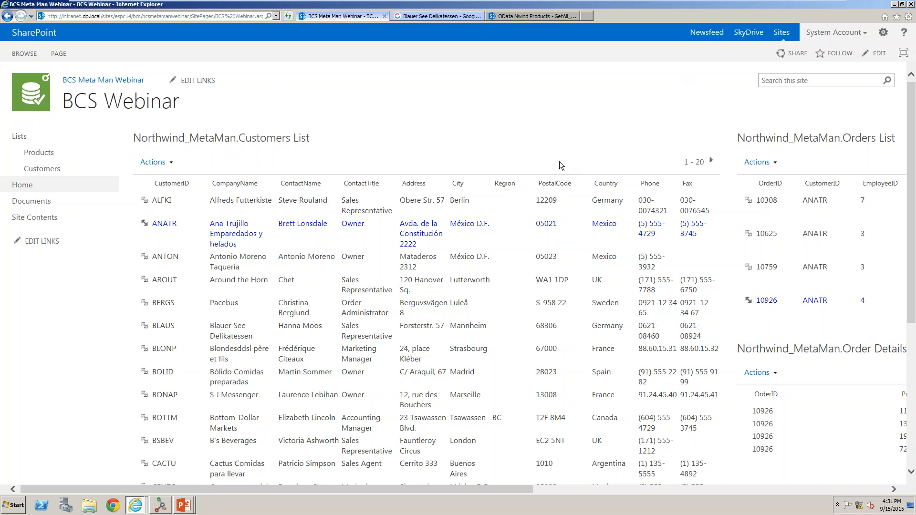
Advance the PowerPoint slide show to the Data Viewer Web Part slide and switch back to the browser.
left_click(184, 504)
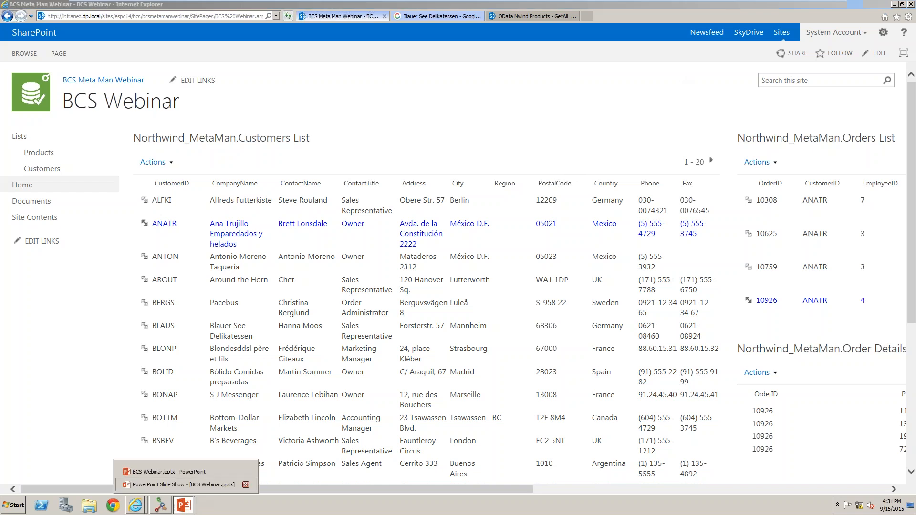
left_click(182, 484)
key("Right")
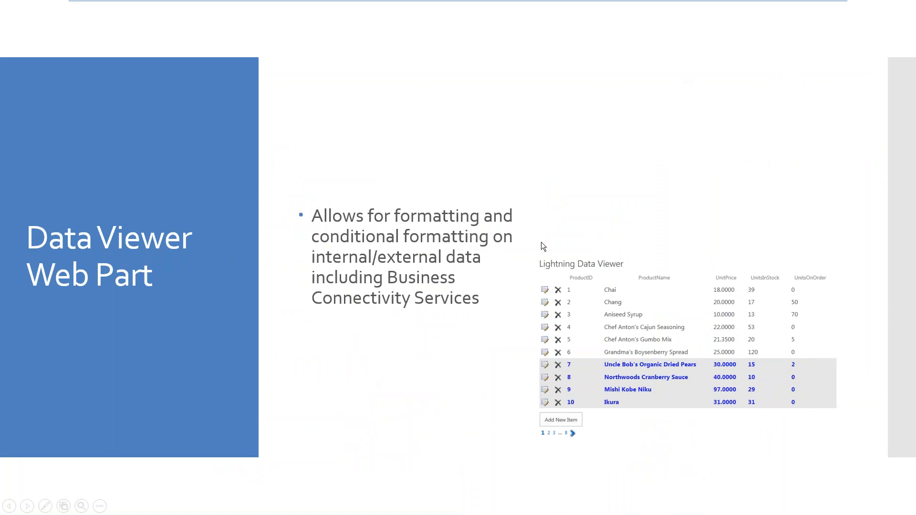
key("alt+Tab")
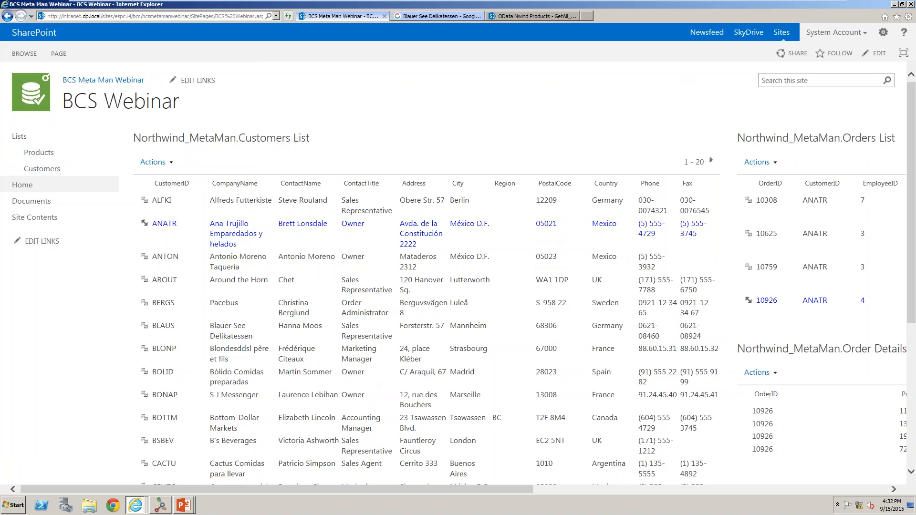
Browse the Products external list, then return to the BCS Meta Man Webinar home page and edit it.
left_click(50, 160)
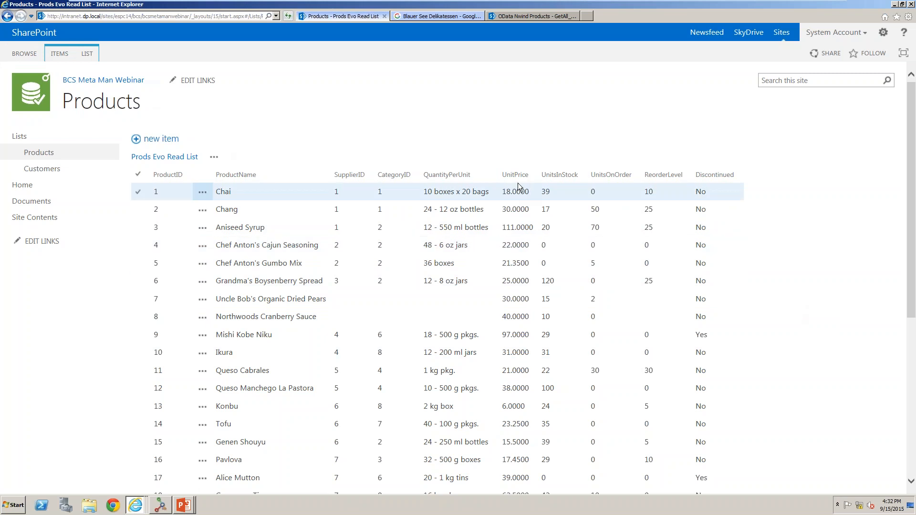
left_click(126, 85)
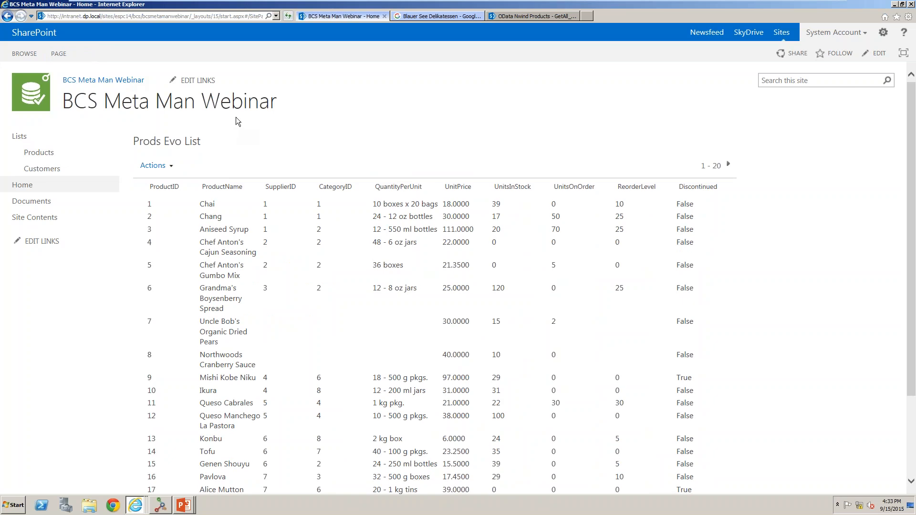
left_click(59, 53)
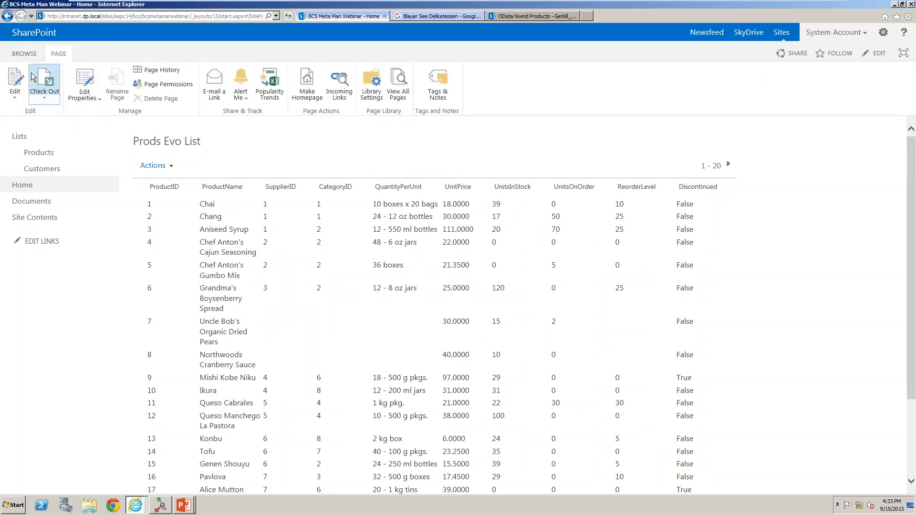
left_click(14, 79)
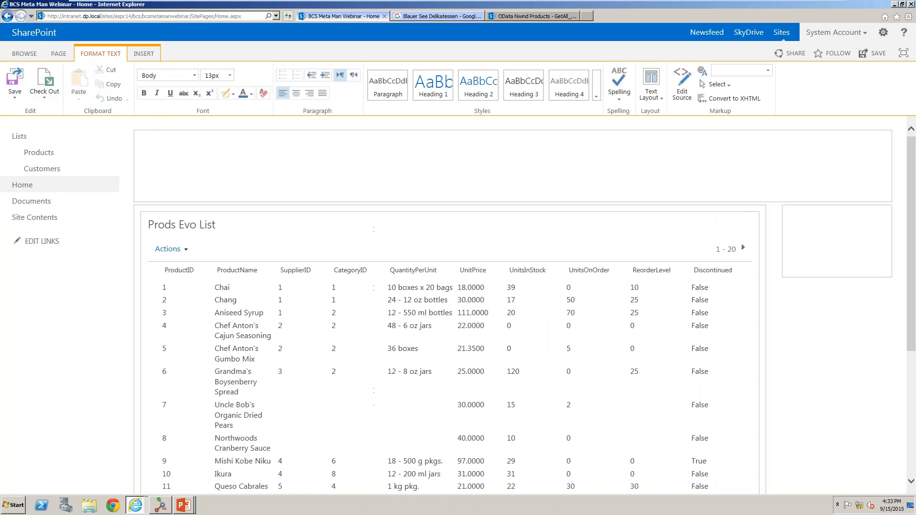
Open the Prods Evo List web part's properties and examine its XSL in the XSL editor.
left_click(734, 223)
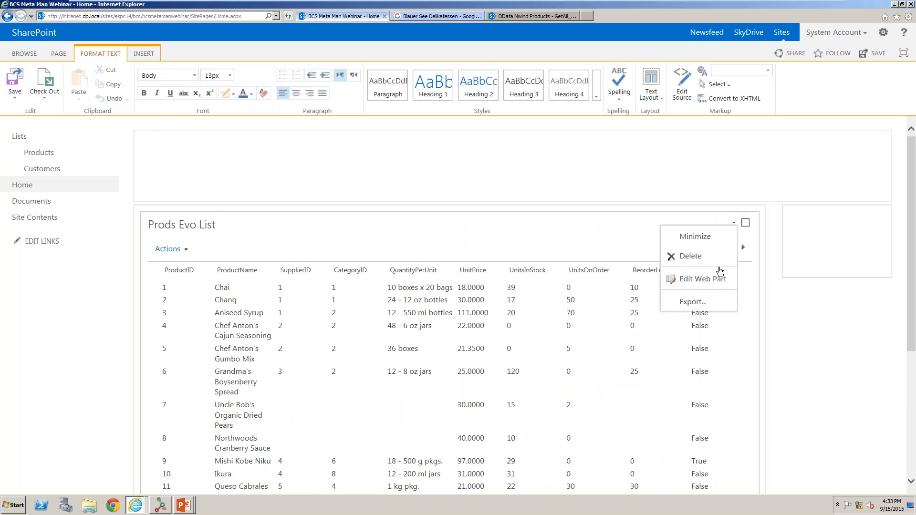
left_click(712, 280)
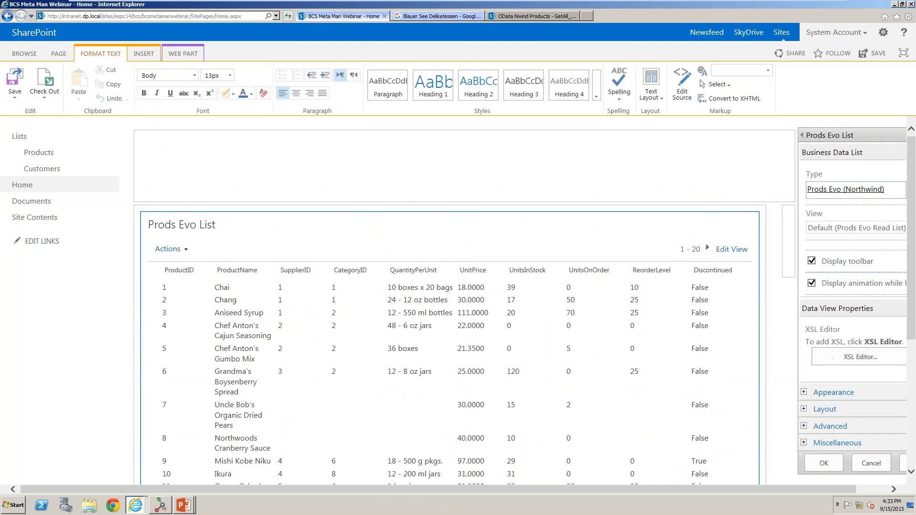
left_click(862, 359)
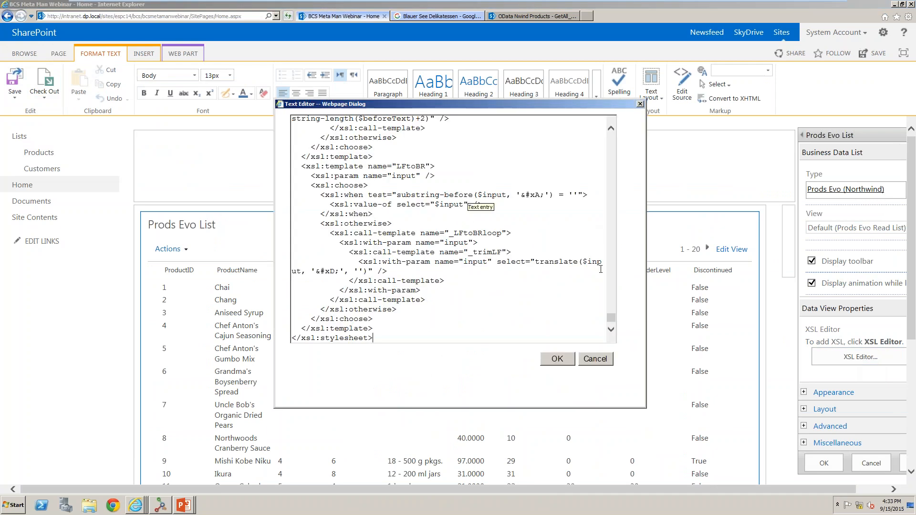
left_click_drag(610, 316, 609, 135)
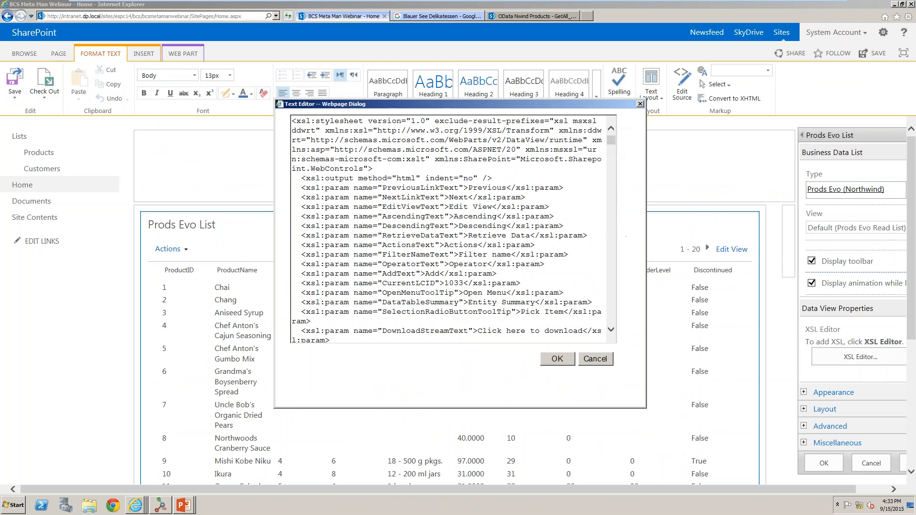
left_click(594, 359)
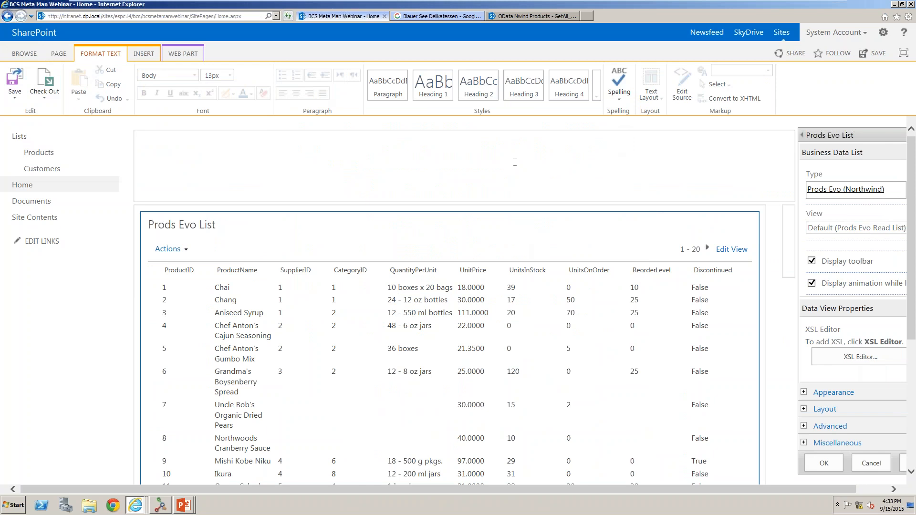
Insert a Lightning Data Viewer web part from Lightning Tools Web Parts into the right web part zone.
left_click(789, 228)
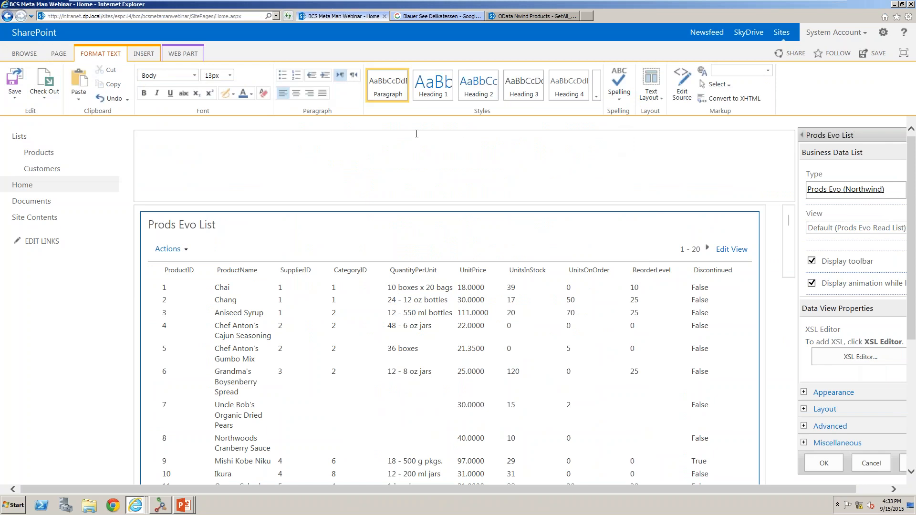
left_click(154, 53)
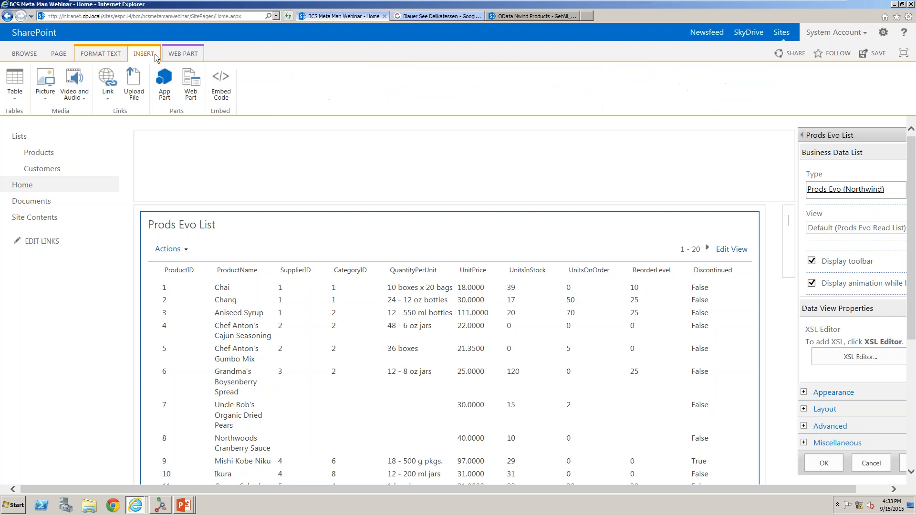
left_click(191, 85)
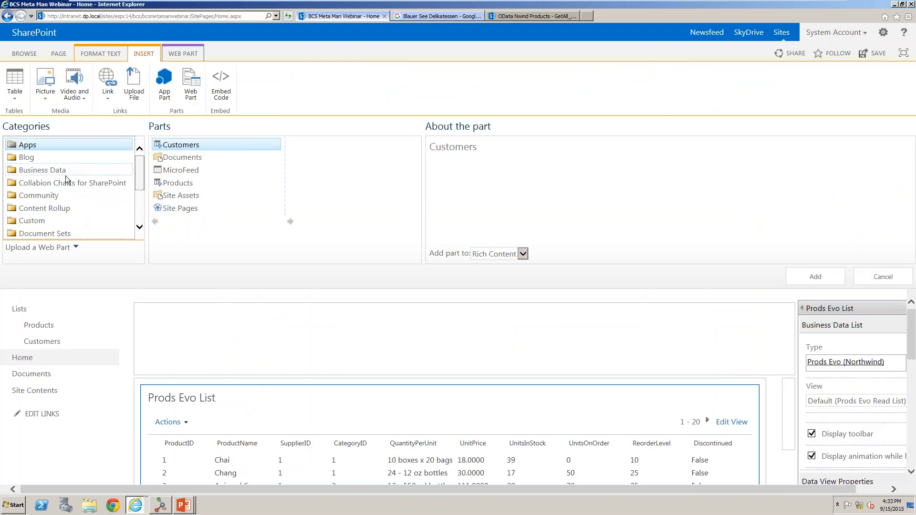
left_click_drag(143, 176, 141, 200)
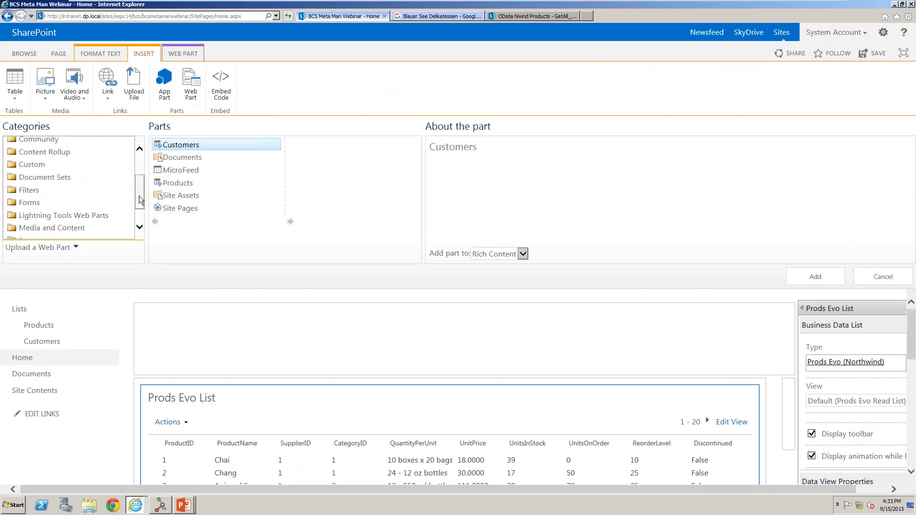
left_click(98, 215)
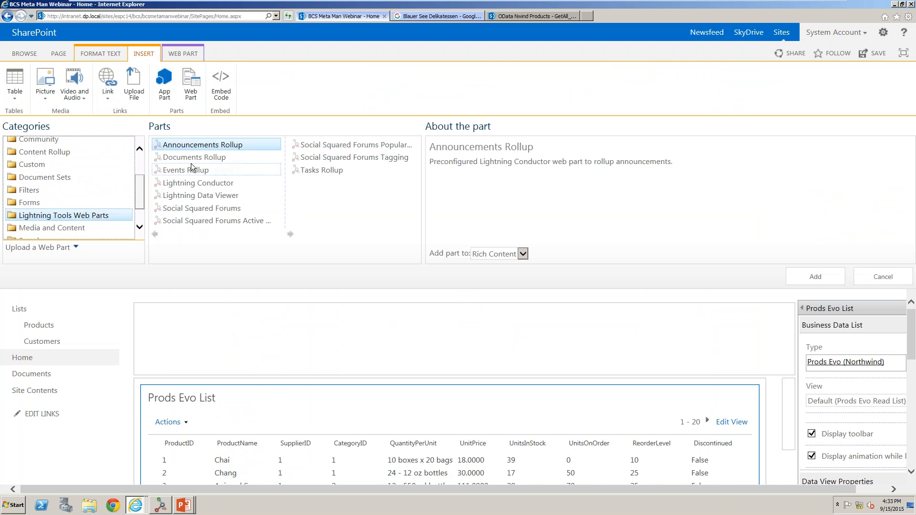
left_click(196, 200)
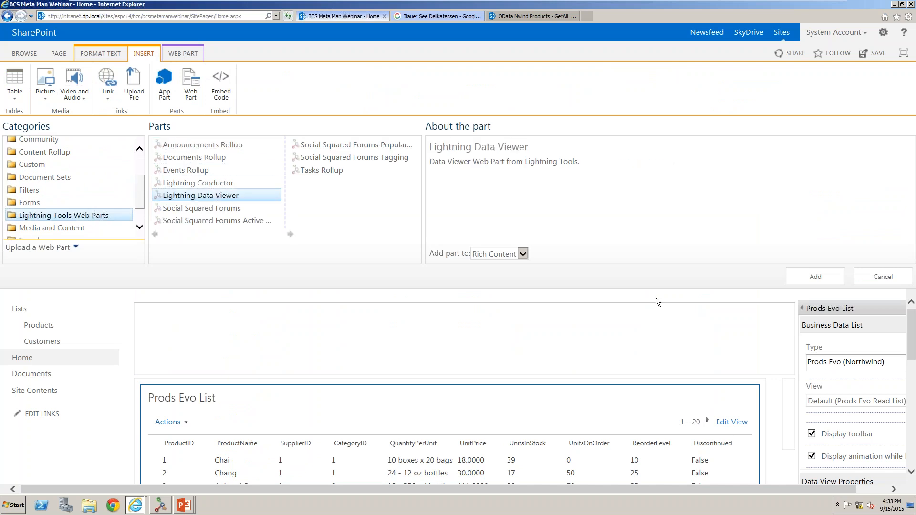
left_click(816, 277)
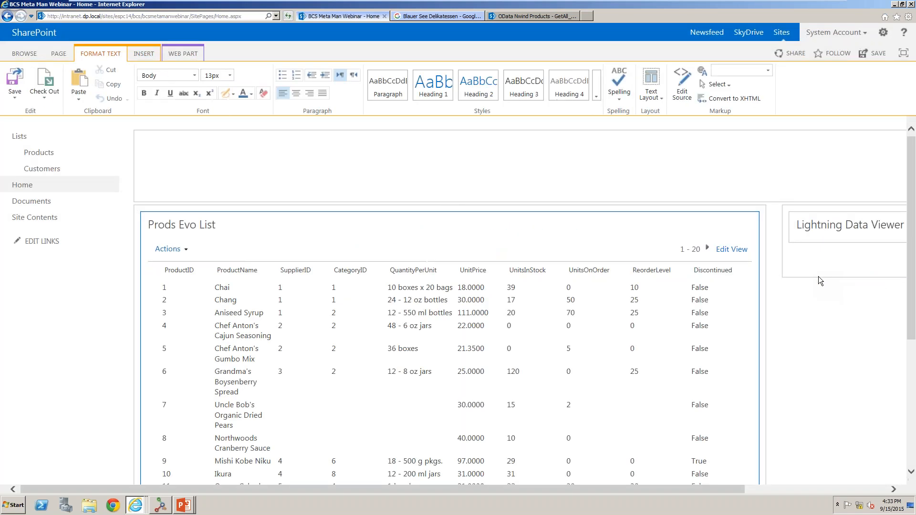
Configure the Lightning Data Viewer with the SharePoint External Data Source Provider and GridView Display Provider.
left_click_drag(672, 491, 824, 487)
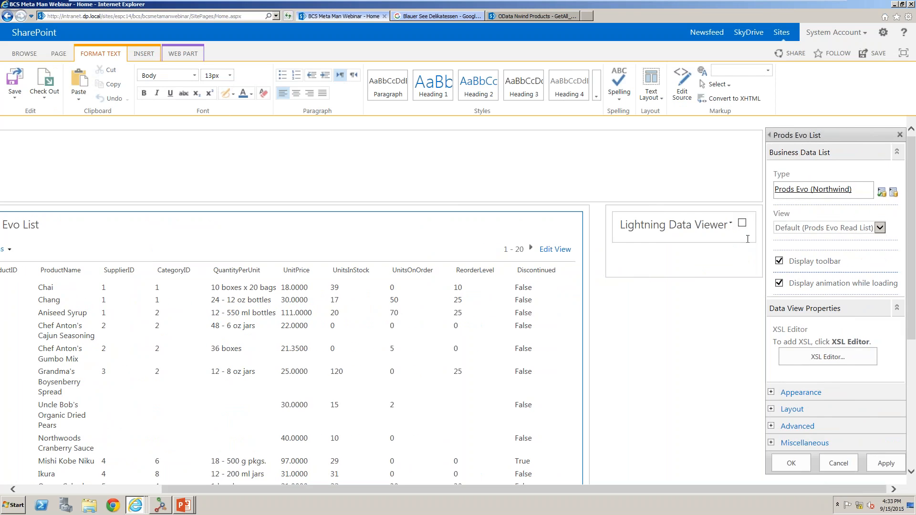
left_click(732, 228)
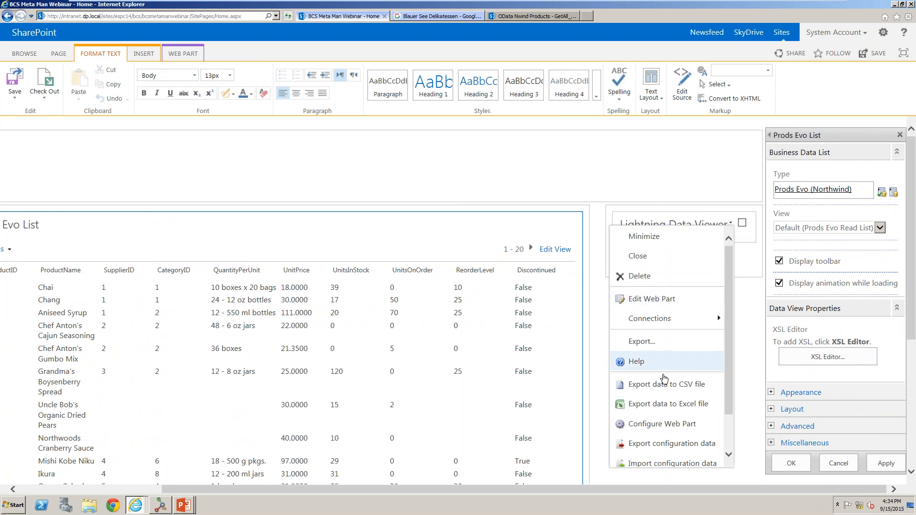
left_click(659, 429)
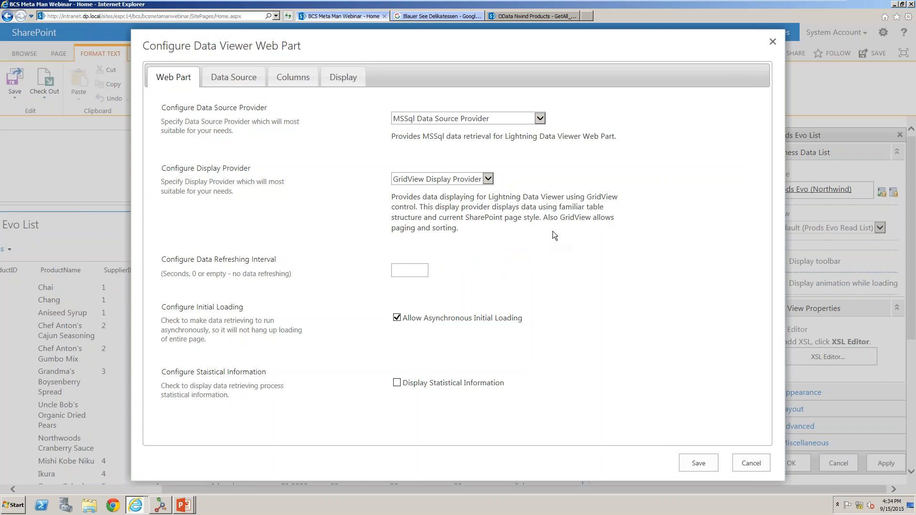
left_click(540, 118)
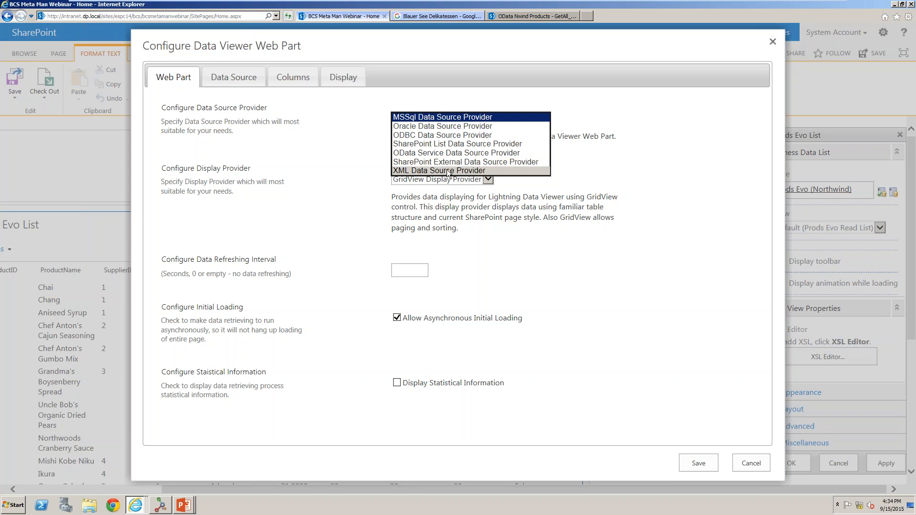
left_click(486, 163)
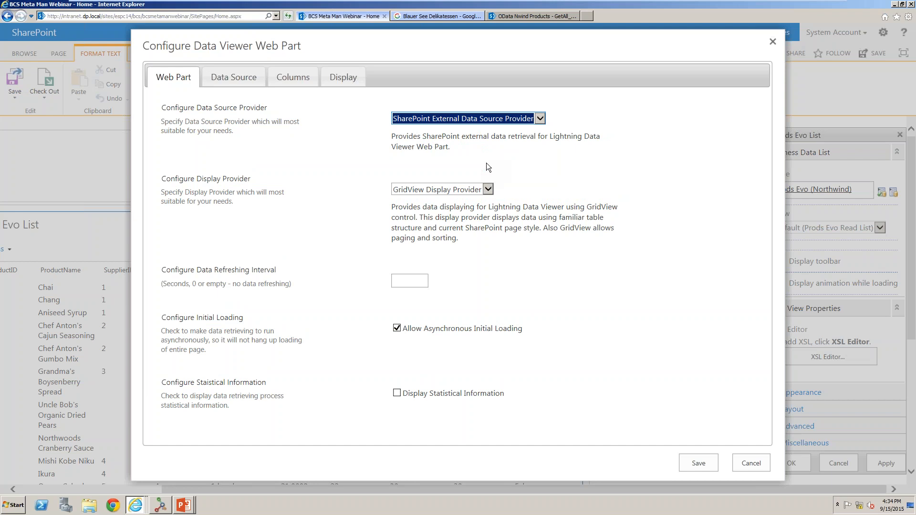
left_click(457, 189)
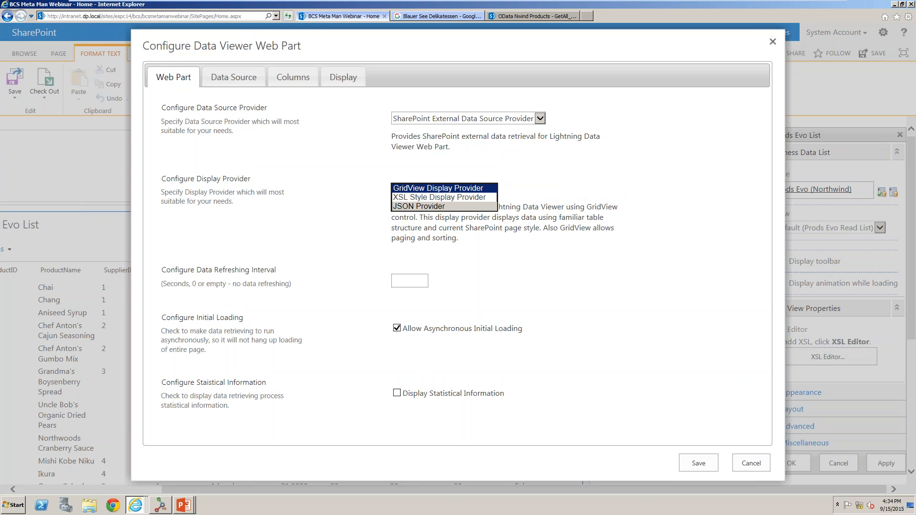
left_click(442, 188)
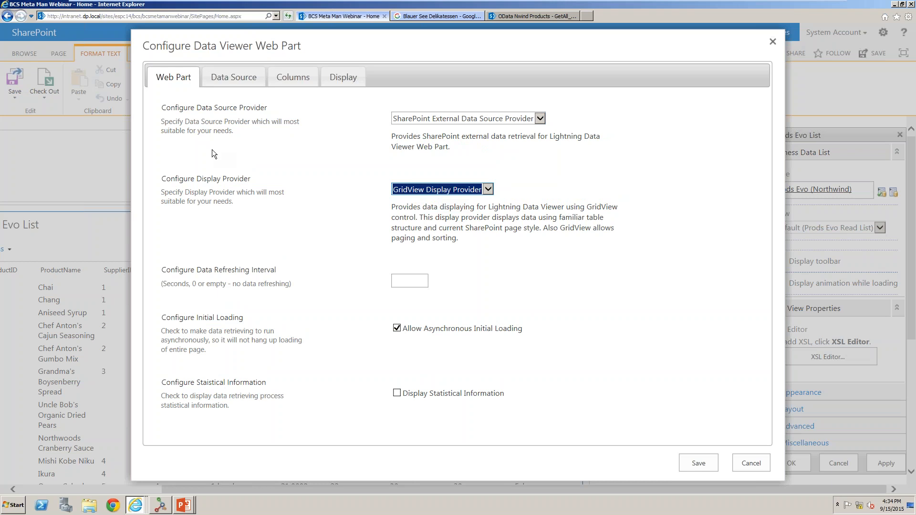
Open the external content type choices in the data source settings.
left_click(225, 84)
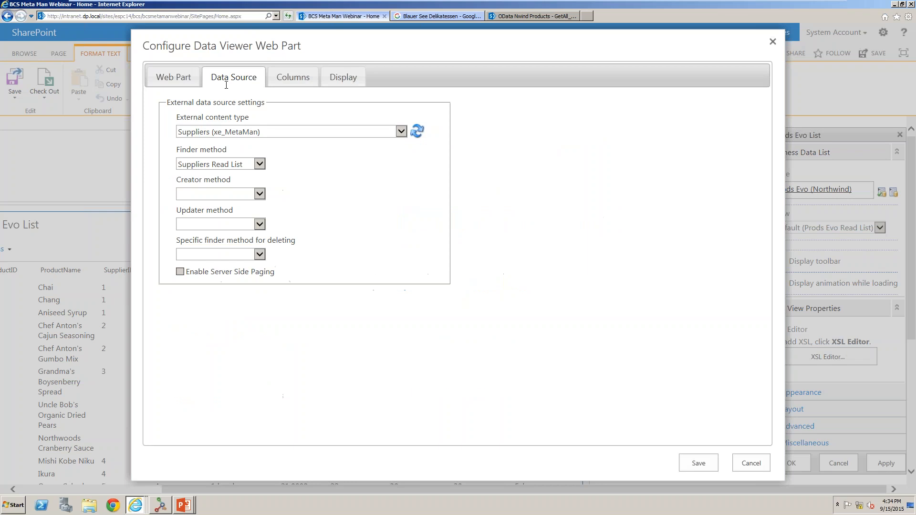
left_click(401, 131)
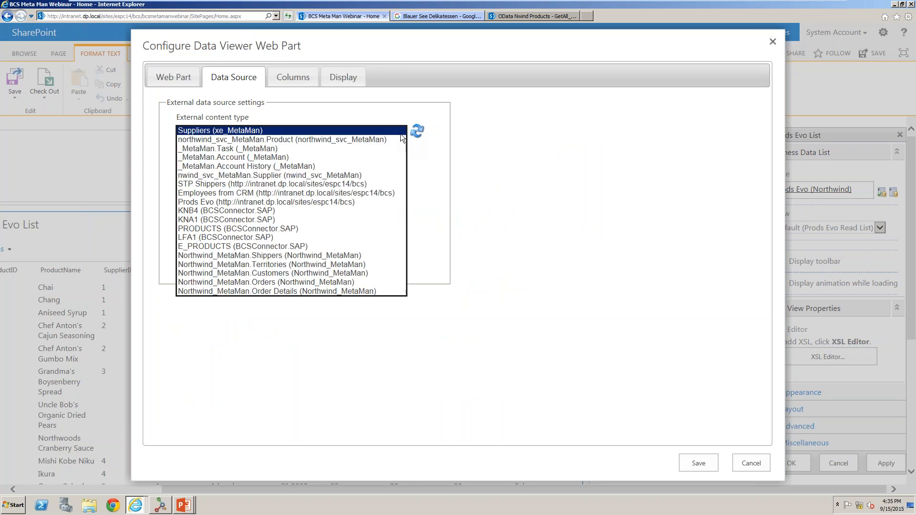
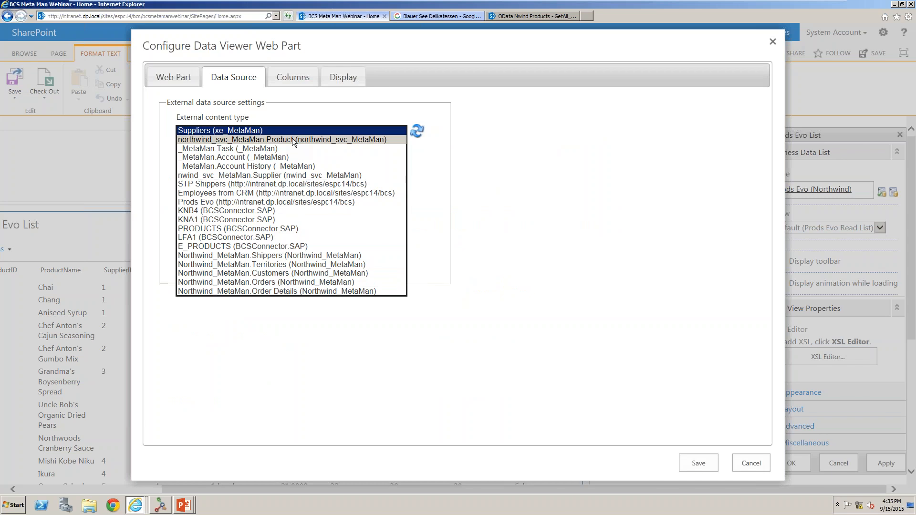
Select the northwind_svc_MetaMan.Product external content type as the data source.
left_click(292, 138)
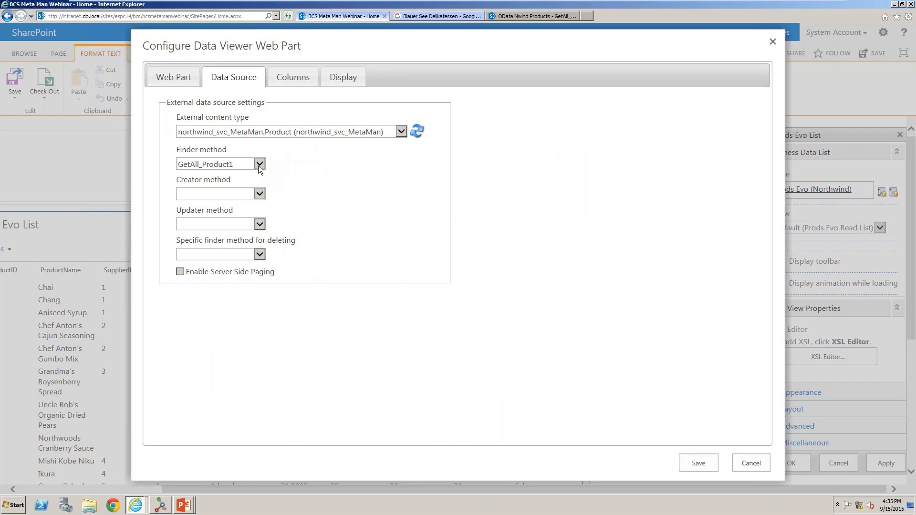
left_click(260, 197)
Select Northwind_MetaMan.Customers as the external content type with AddNew_Customers1 creator and UpdateExisting_Customers1 updater methods.
left_click(332, 134)
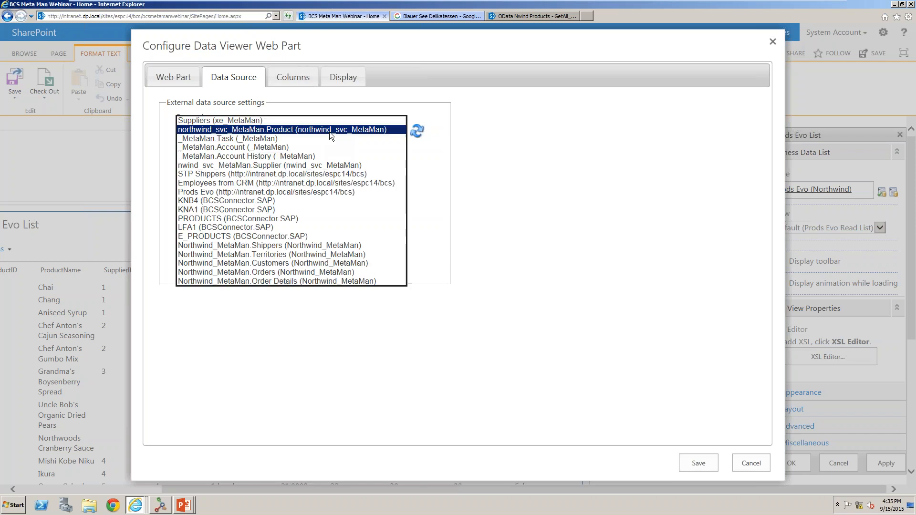
left_click(302, 263)
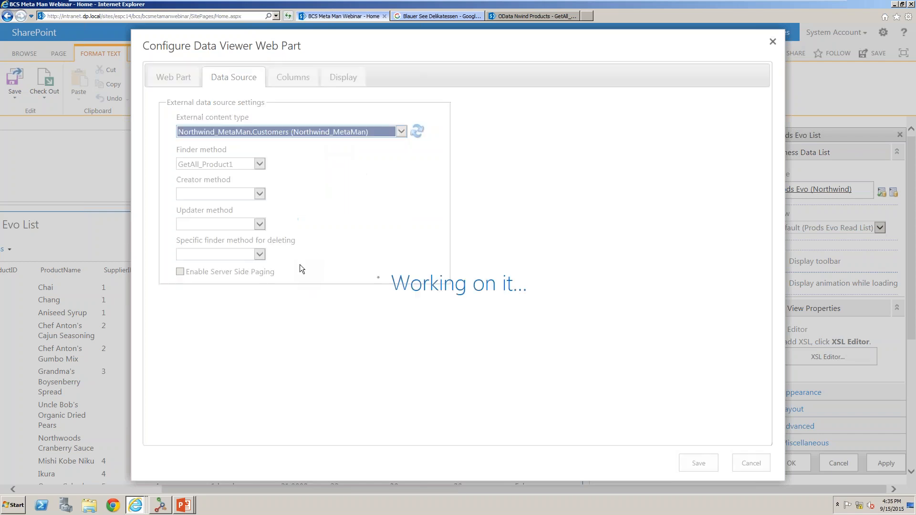
left_click(253, 195)
left_click(248, 206)
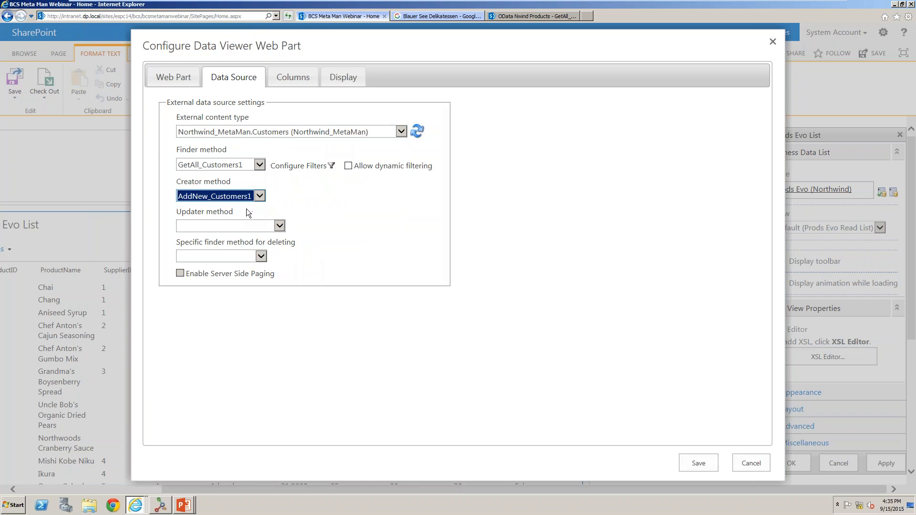
left_click(262, 227)
left_click(258, 234)
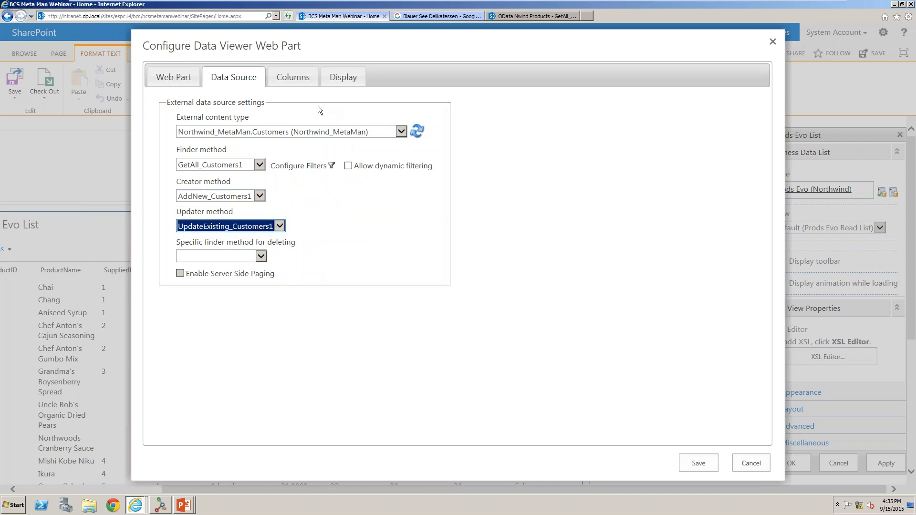
Switch the external content type to Prods Evo and set the deleting finder method to Prods Evo Read Item.
left_click(327, 134)
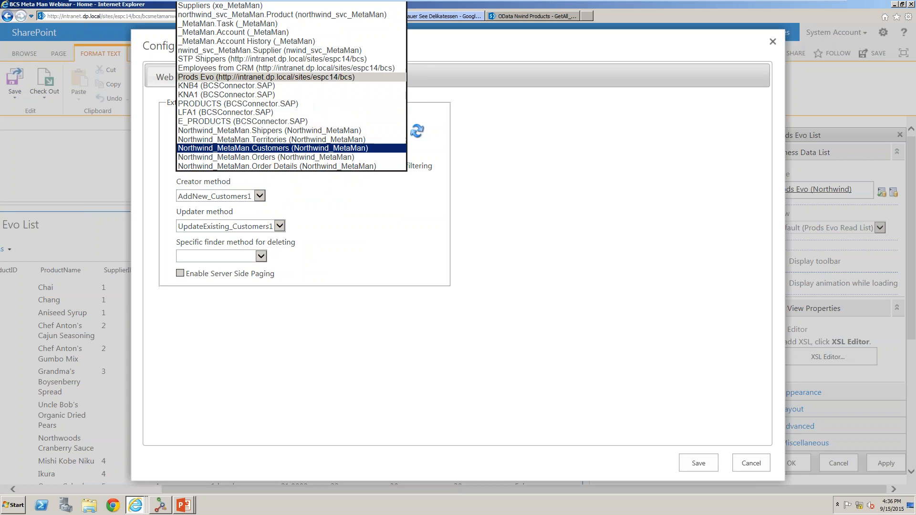
left_click(286, 77)
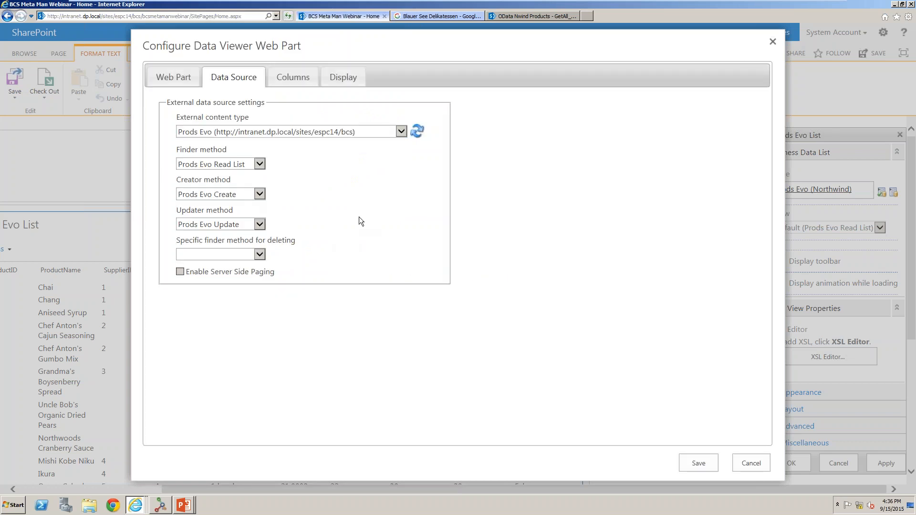
left_click(260, 254)
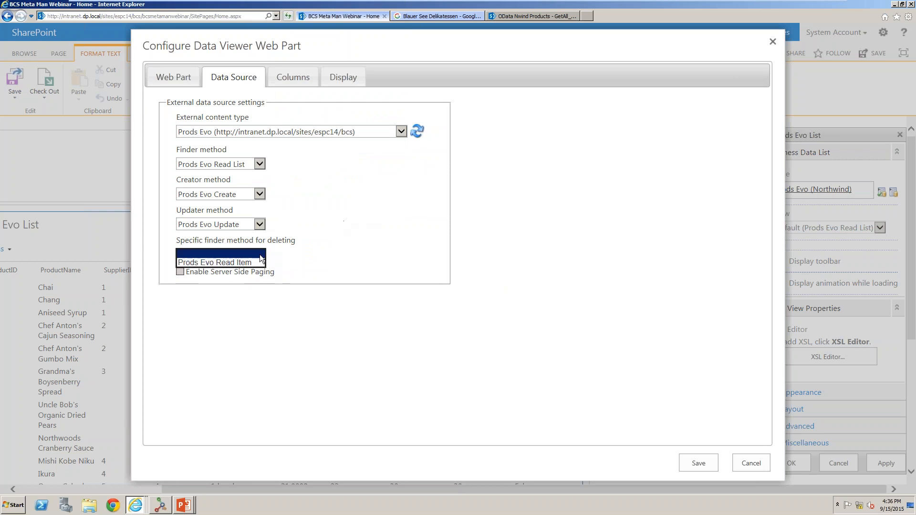
left_click(247, 263)
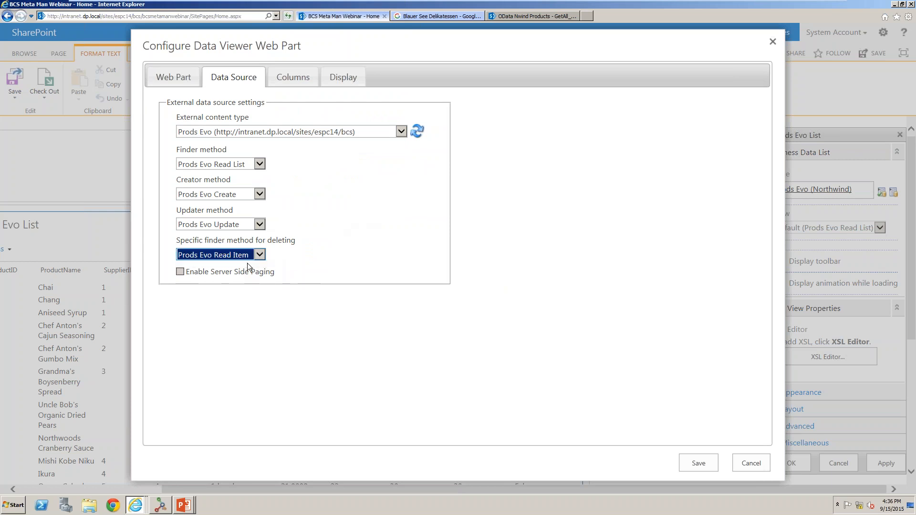
Select the ProductID, ProductName, UnitPrice, UnitsInStock, UnitsOnOrder and ReorderLevel columns for display.
left_click(292, 77)
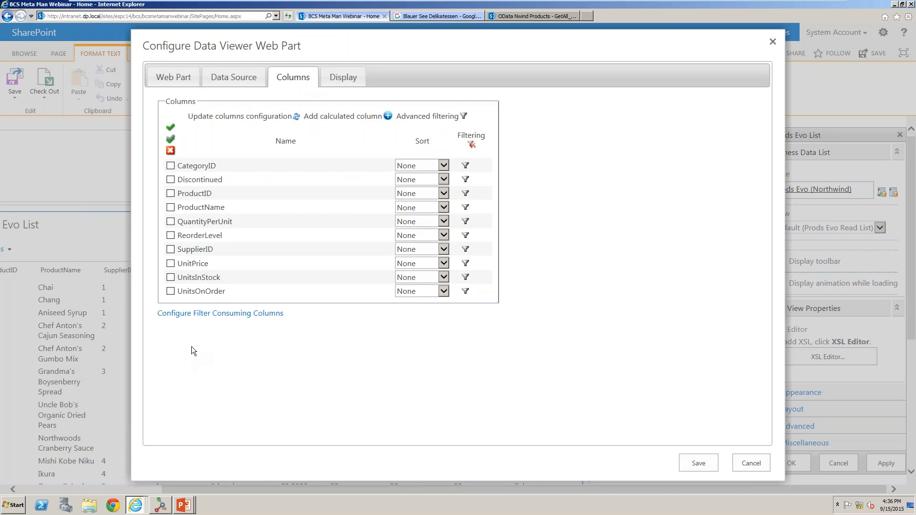
left_click(170, 206)
left_click(170, 277)
left_click(171, 291)
Reorder the columns so UnitPrice, UnitsInStock, UnitsOnOrder and ReorderLevel follow QuantityPerUnit.
left_click_drag(188, 263, 198, 236)
left_click_drag(196, 278, 198, 247)
left_click_drag(199, 292, 199, 265)
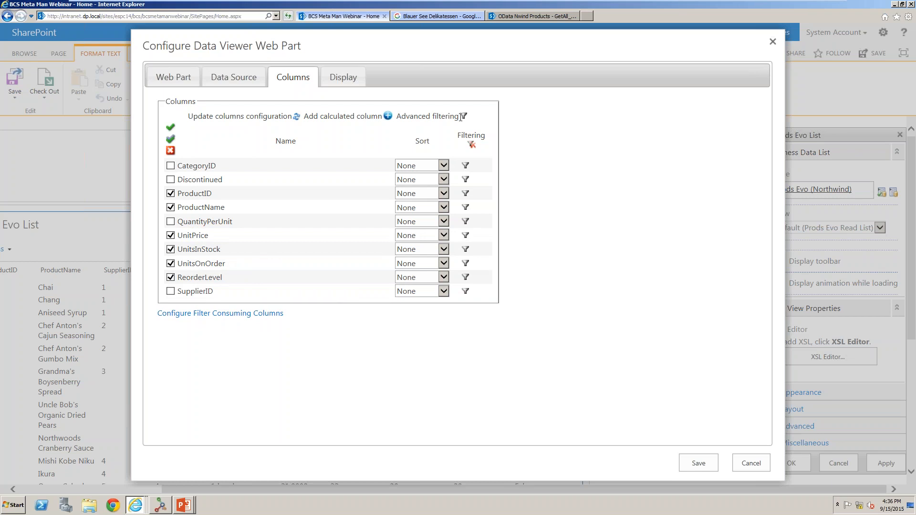
Add an Integer calculated column named Total Stock with the expression [UnitsInStock].Value+[UnitsOnOrder].Value.
left_click(388, 115)
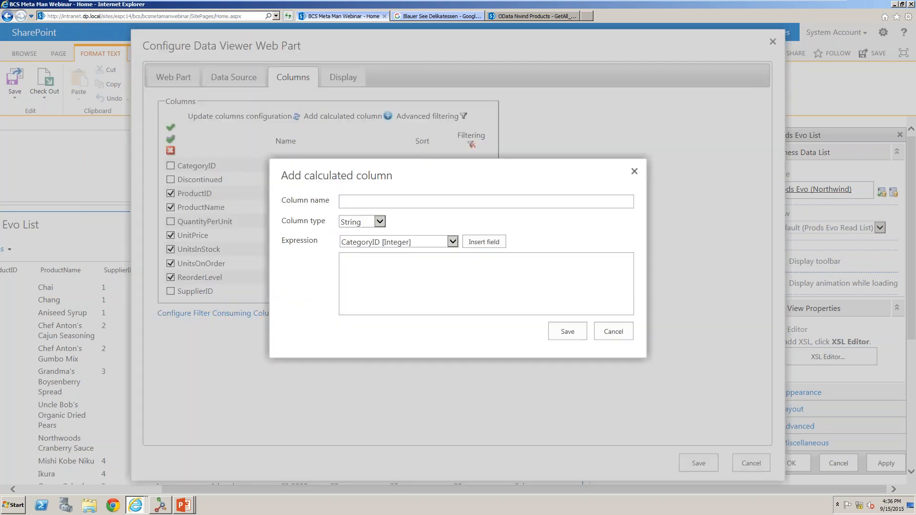
type("T")
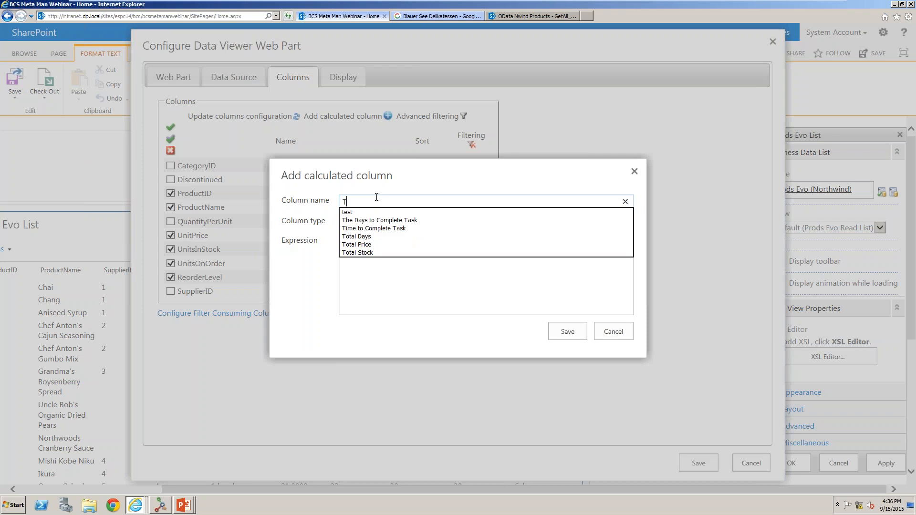
type("otal Stock")
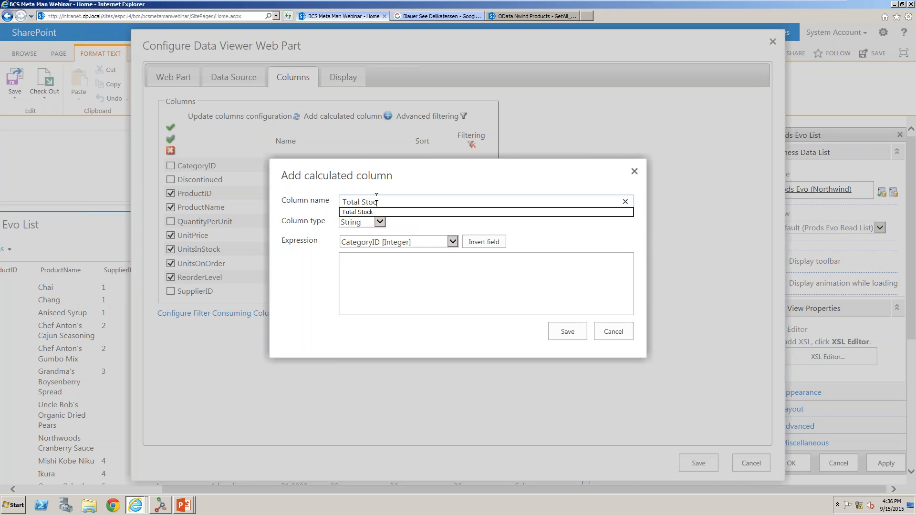
left_click(381, 222)
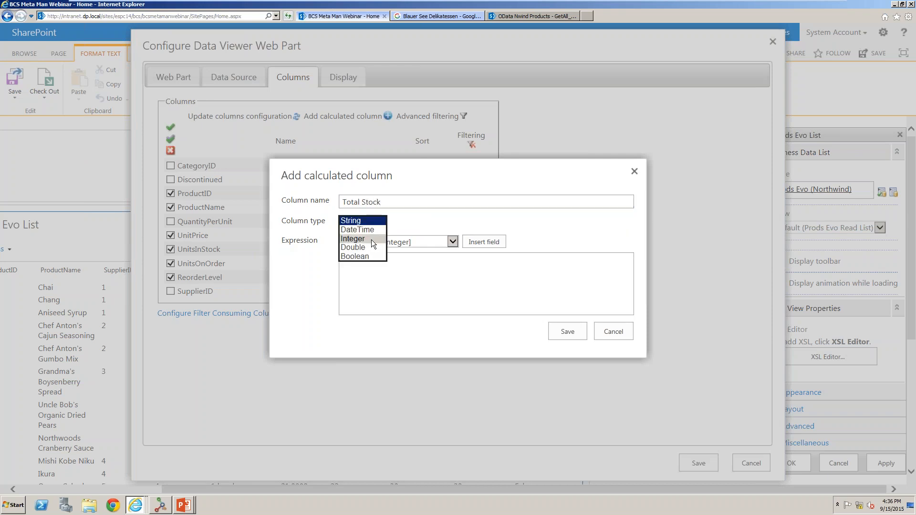
left_click(370, 242)
left_click(393, 244)
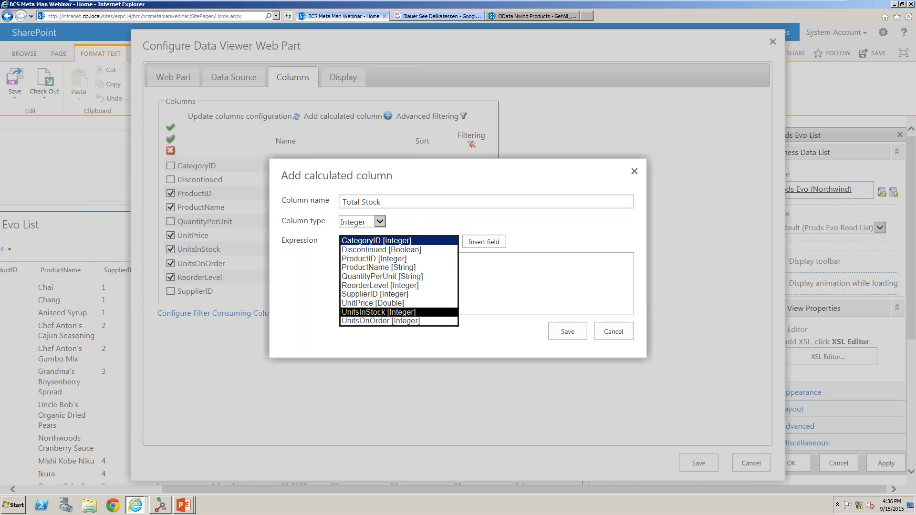
left_click(402, 313)
left_click(483, 241)
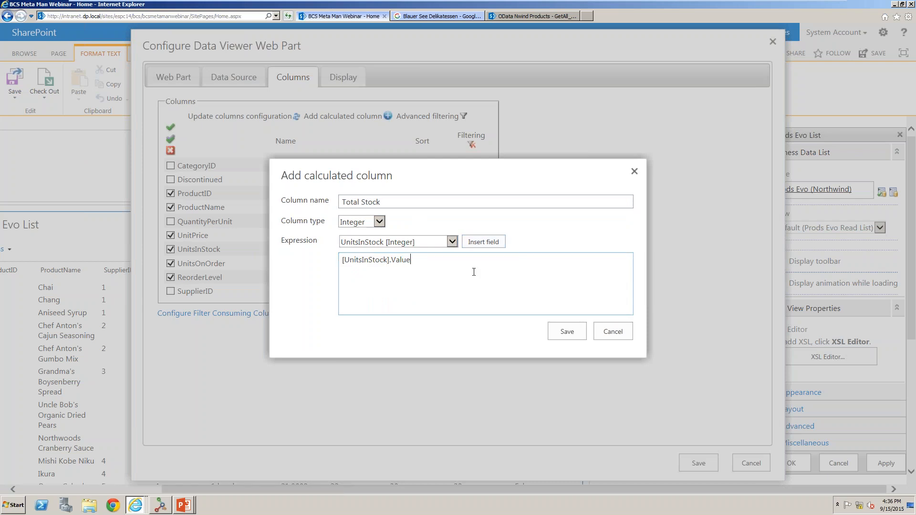
type("+")
left_click(451, 243)
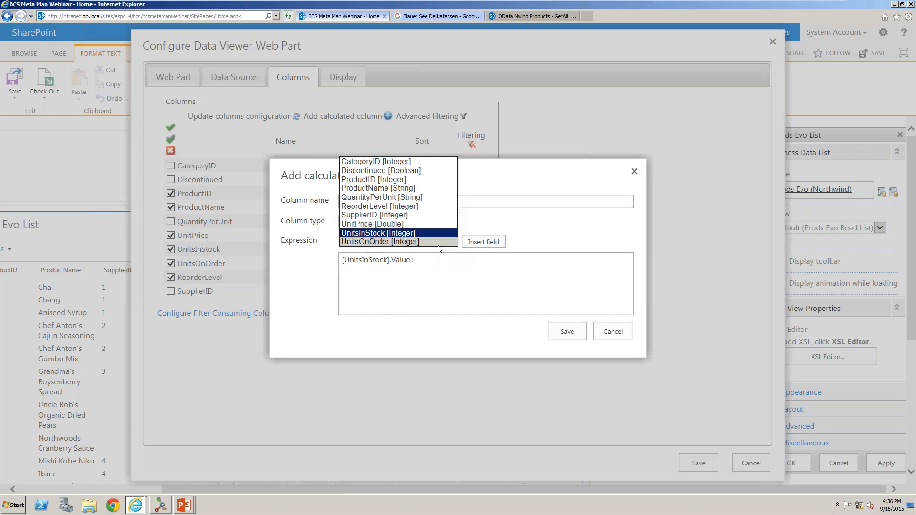
left_click(436, 243)
left_click(483, 242)
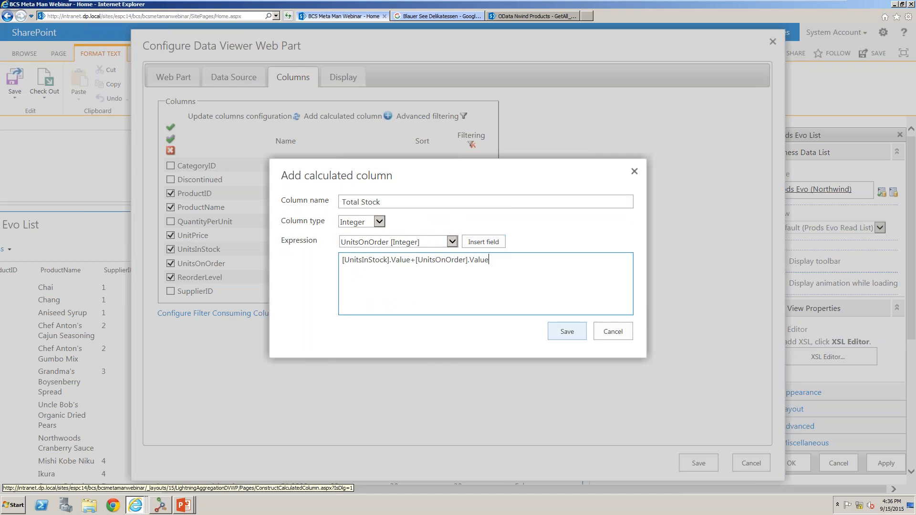
left_click(571, 331)
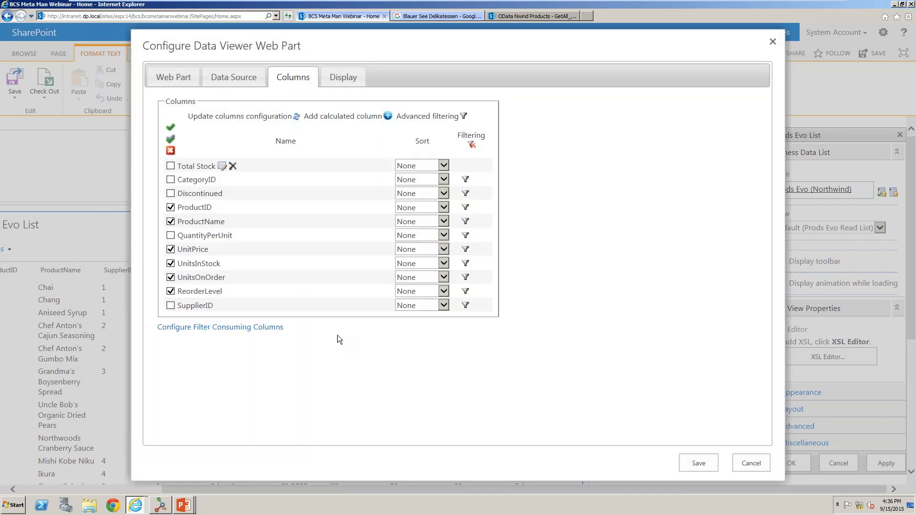
Enable the Total Stock column and move it below ReorderLevel.
left_click(171, 166)
left_click_drag(170, 166, 182, 296)
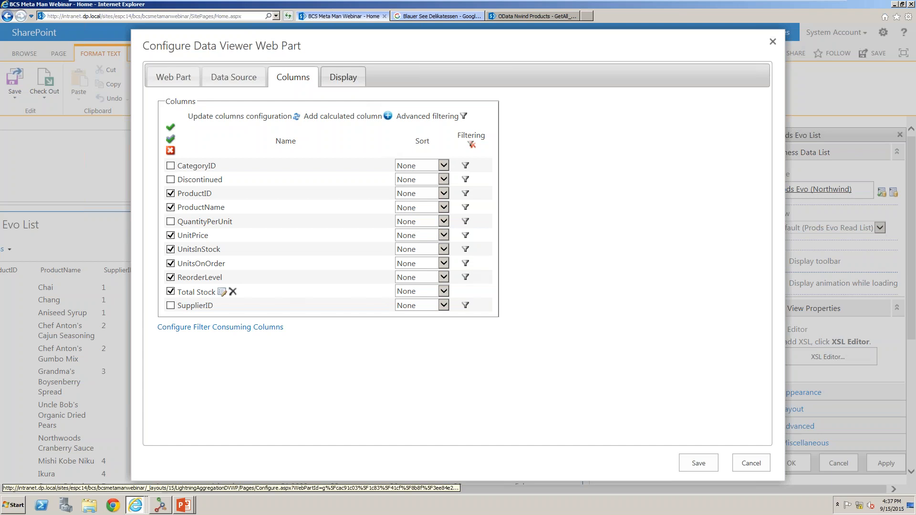
Try an advanced filter of UnitsInStock = 0 Or UnitsOnOrder = 0 on the columns.
left_click(467, 115)
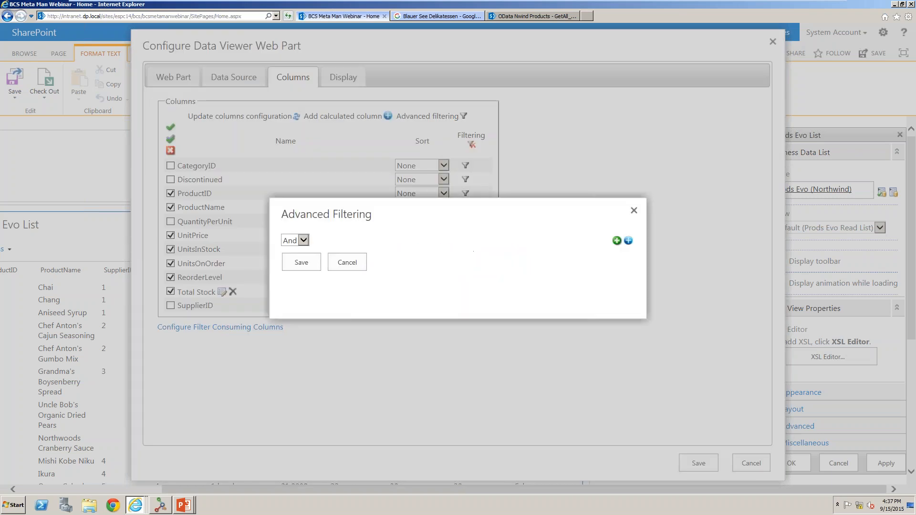
left_click(616, 240)
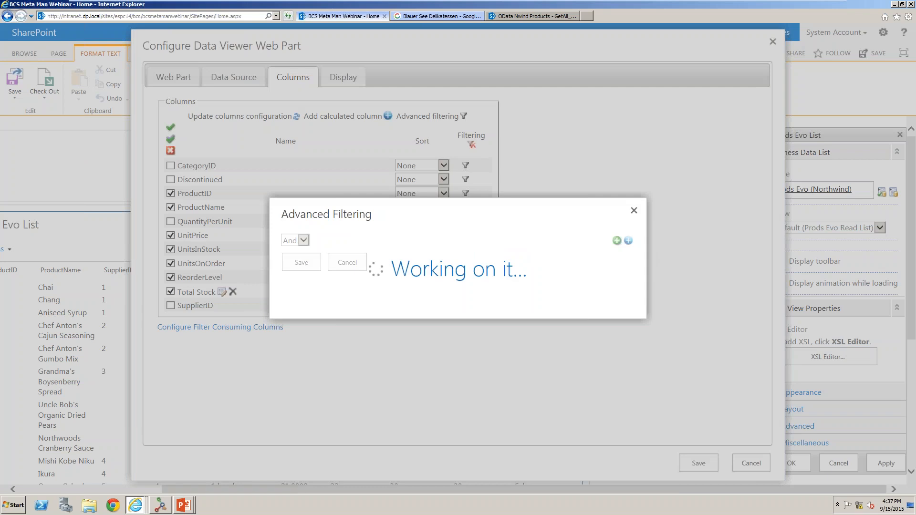
left_click(616, 232)
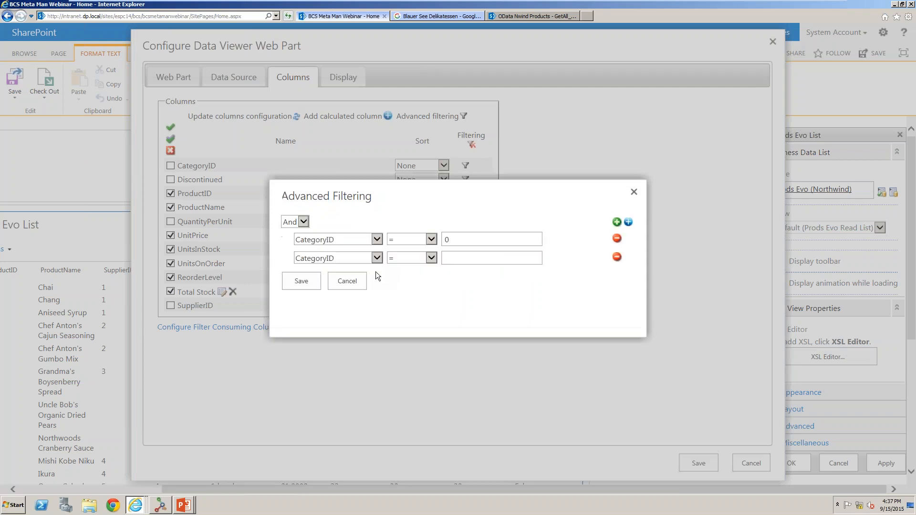
left_click(357, 245)
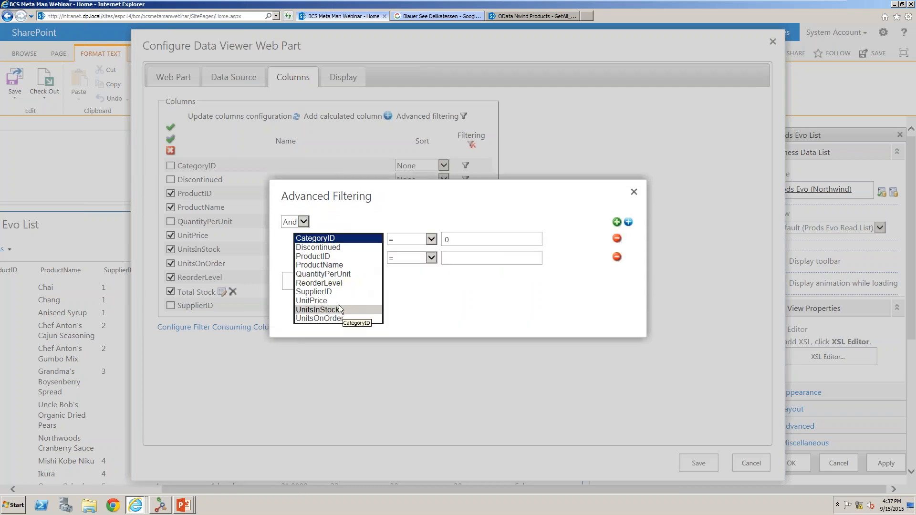
left_click(339, 310)
left_click(356, 259)
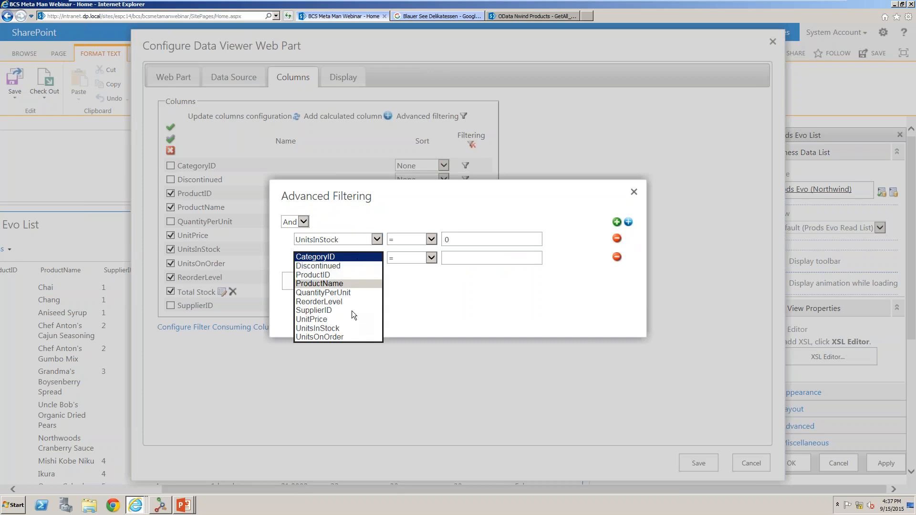
left_click(348, 334)
left_click(455, 257)
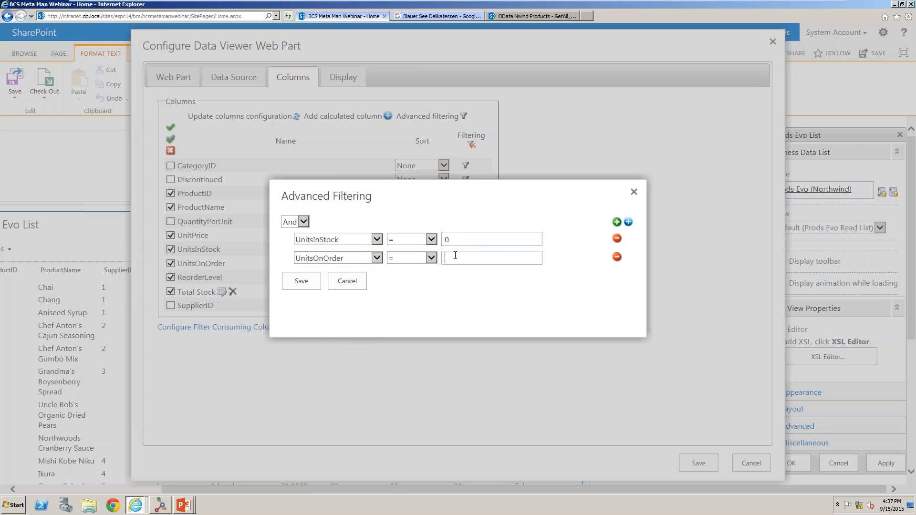
type("0")
left_click(300, 222)
left_click(301, 230)
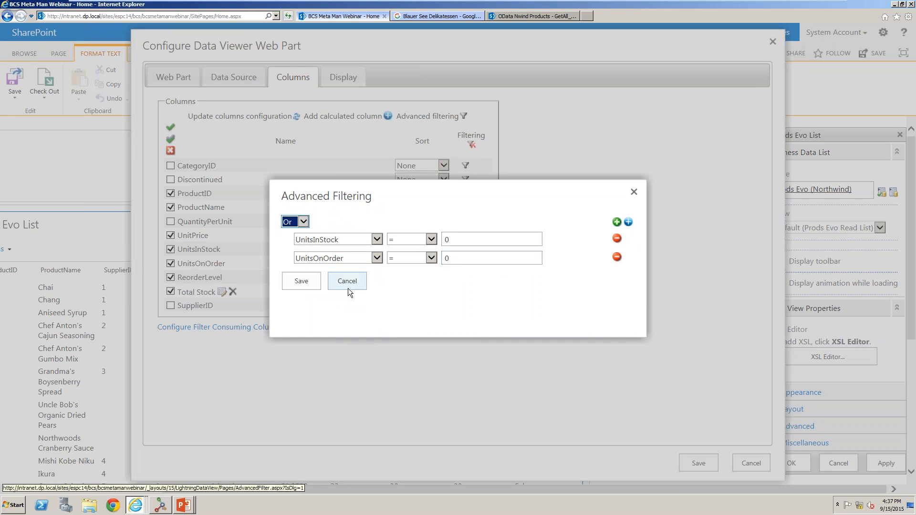
left_click(348, 286)
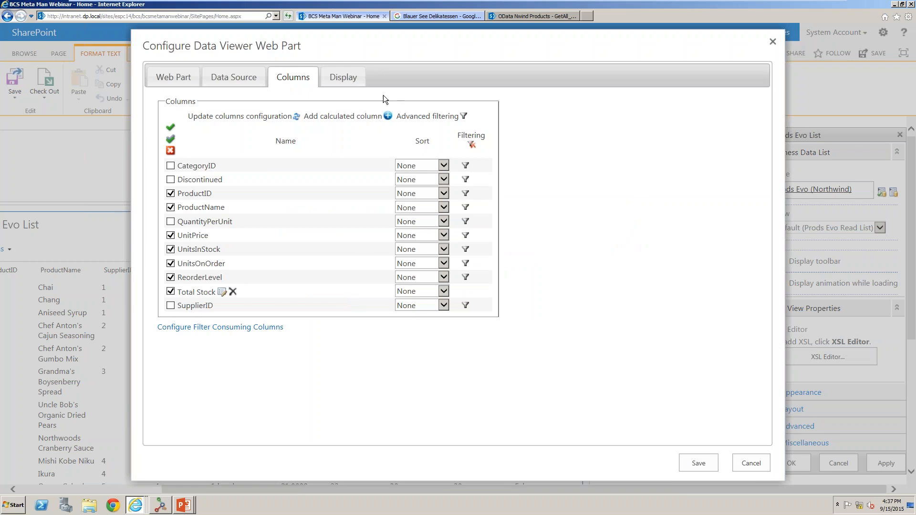
Set the UnitPrice display column's format to Currency.
left_click(343, 82)
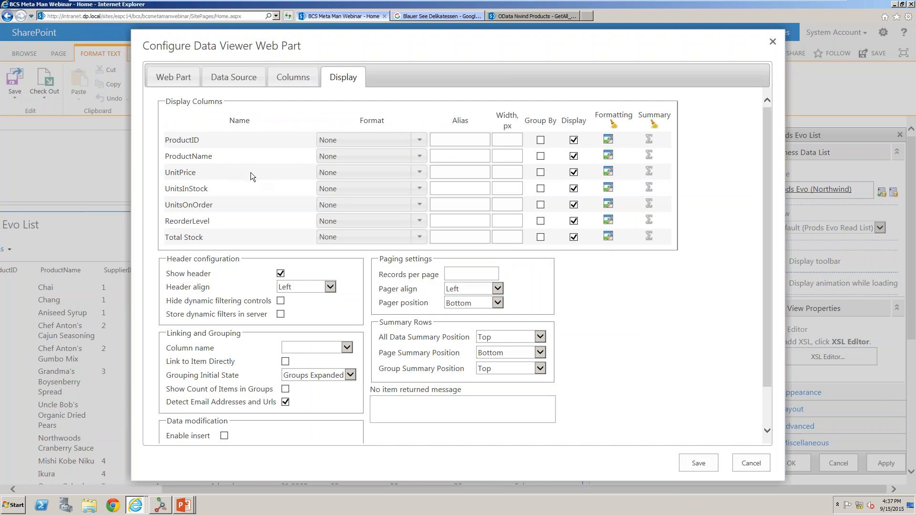
left_click(382, 174)
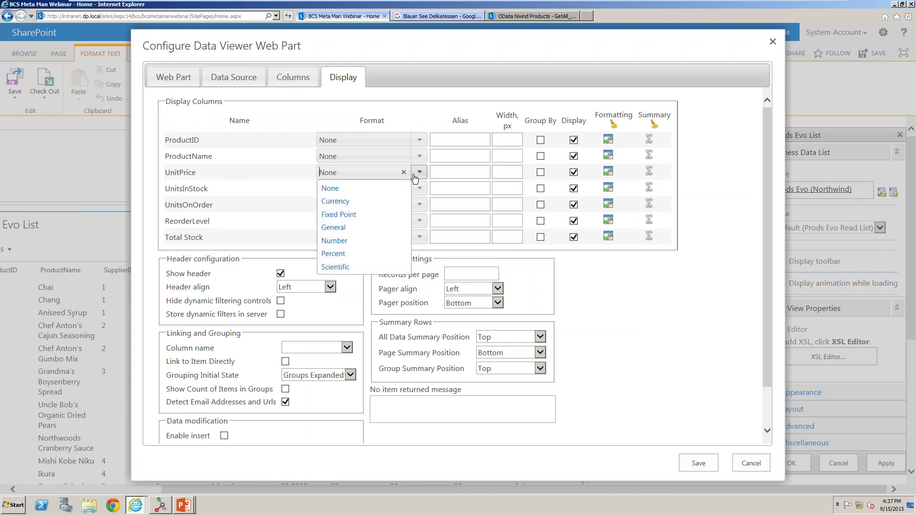
left_click(383, 202)
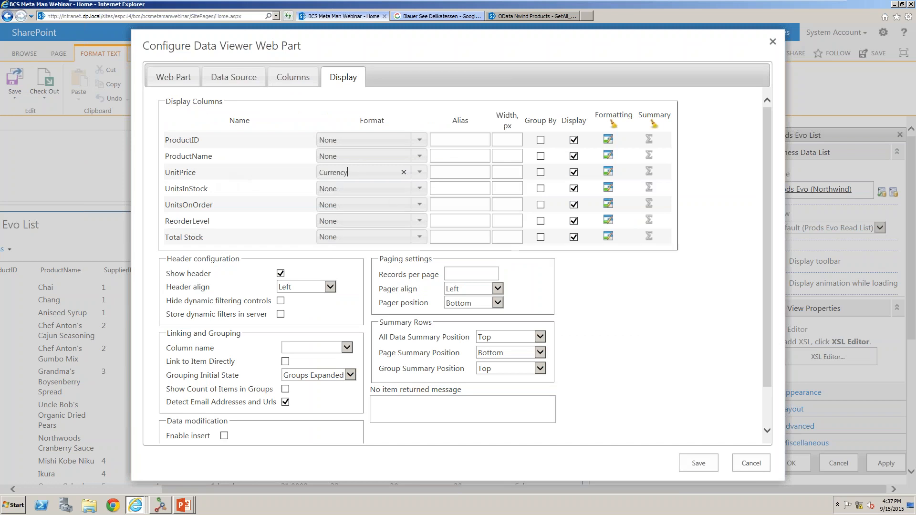
left_click(420, 237)
left_click(420, 237)
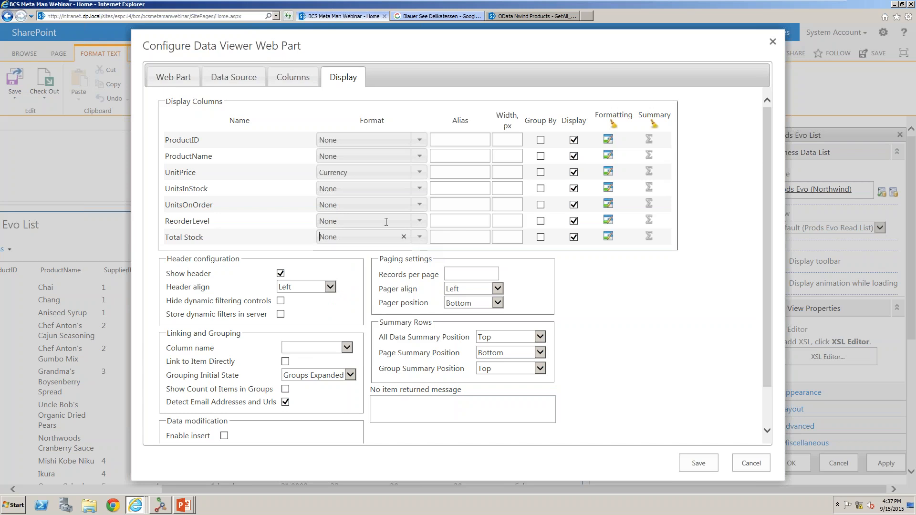
left_click(419, 208)
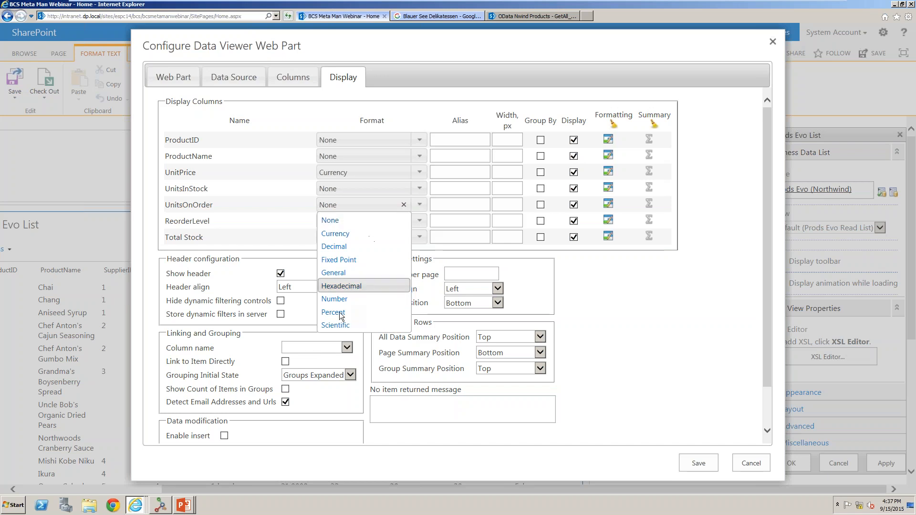
left_click(539, 296)
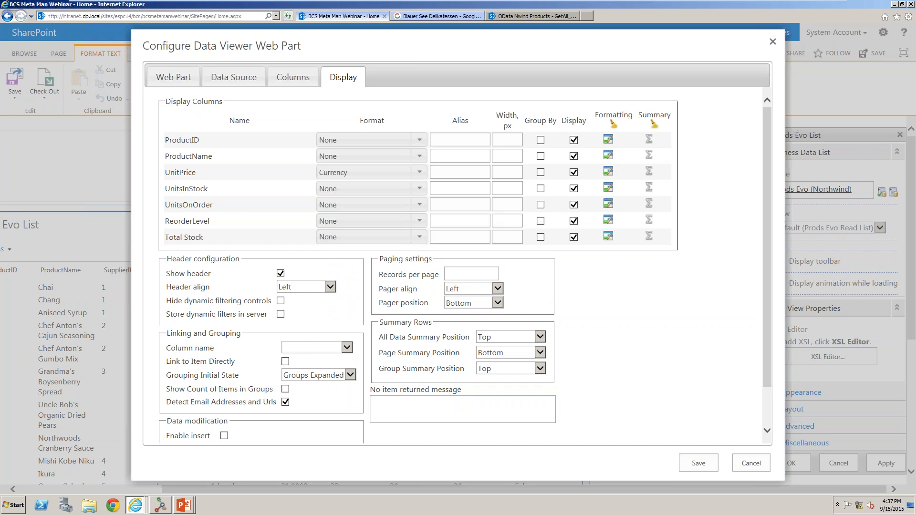
Set the UnitPrice column's alias to Unit Price.
left_click(457, 172)
type("Unit Price")
left_click(476, 187)
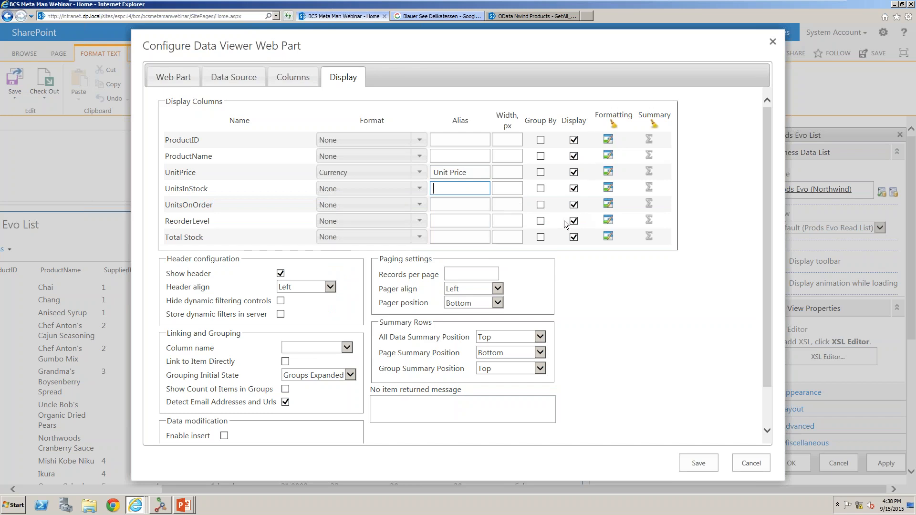
left_click(540, 156)
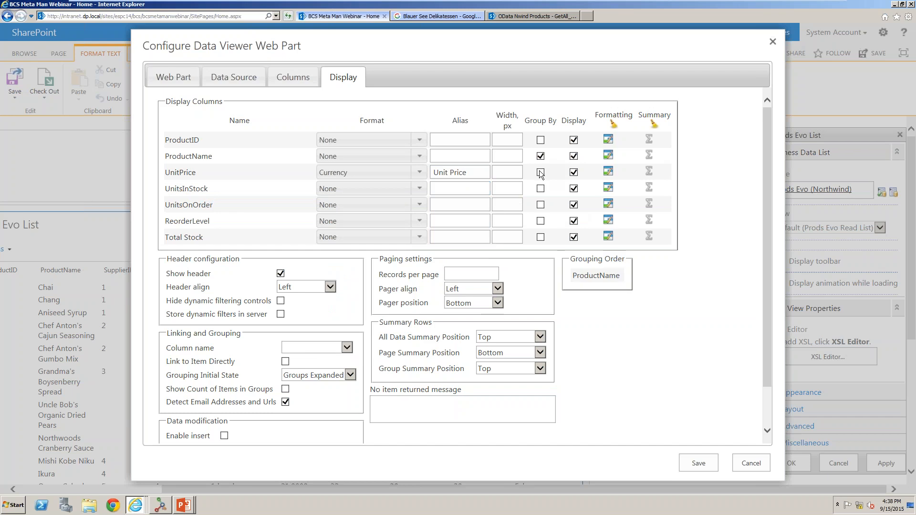
left_click(540, 172)
mouse_move(601, 285)
left_mouse_down()
mouse_move(602, 299)
mouse_move(597, 283)
left_mouse_up()
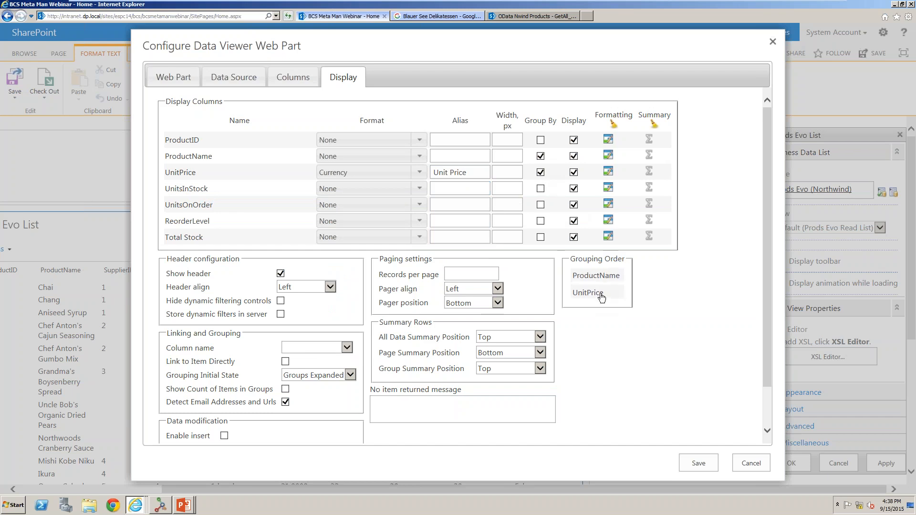
left_click(541, 172)
left_click(541, 156)
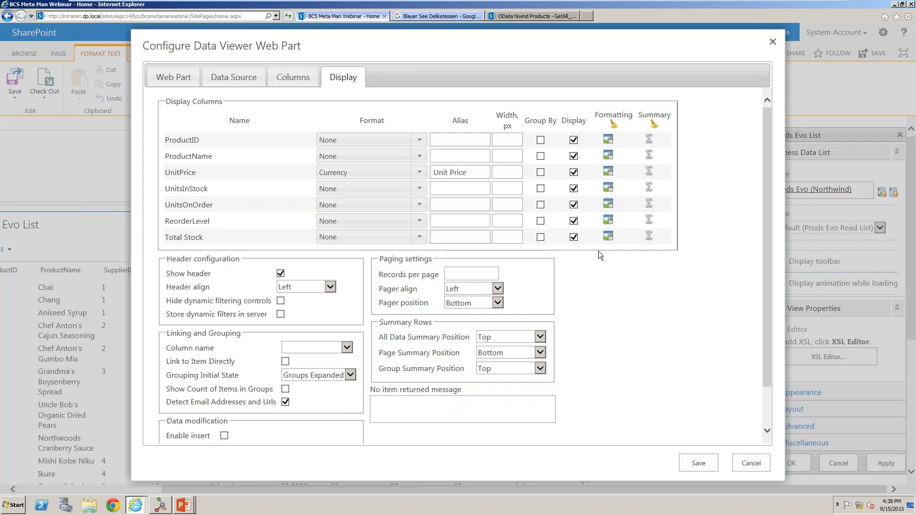
Open conditional formatting for UnitsInStock and apply it to the entire row with back colour FFB79F and bold text.
left_click(609, 188)
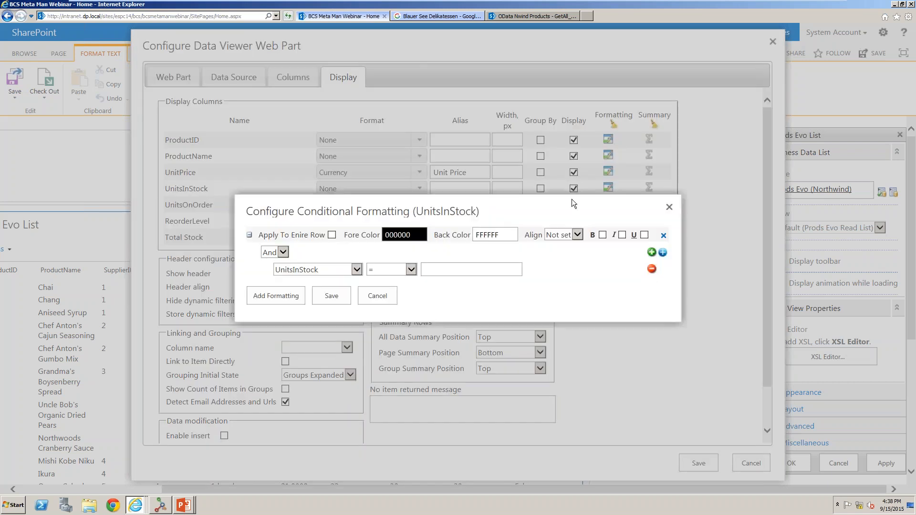
left_click(332, 235)
left_click(480, 235)
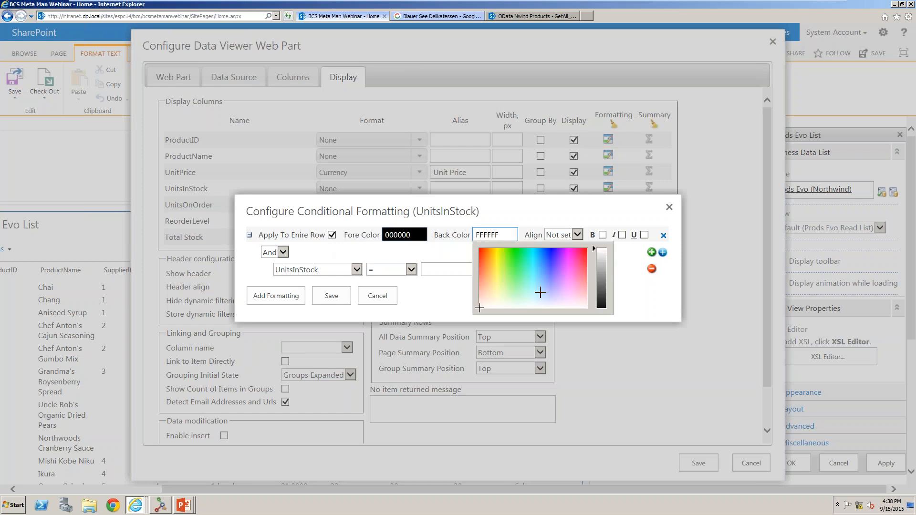
left_click(579, 275)
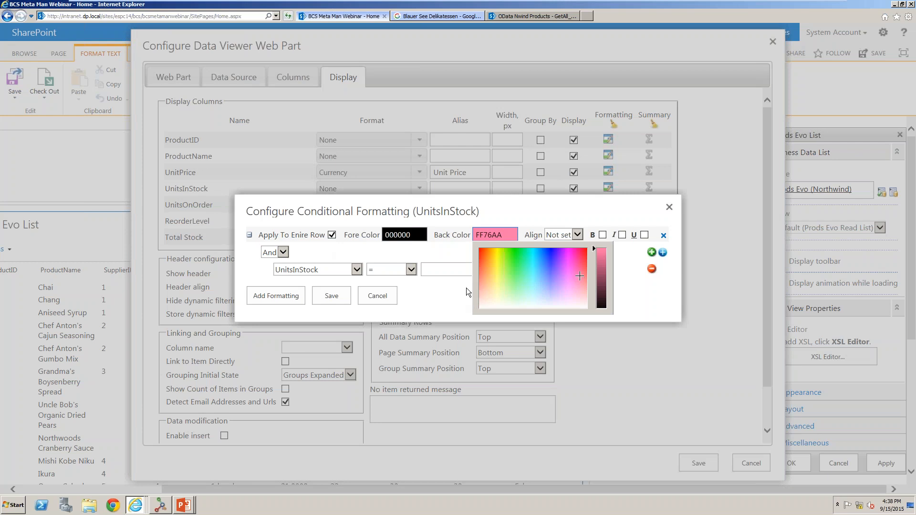
left_click(484, 285)
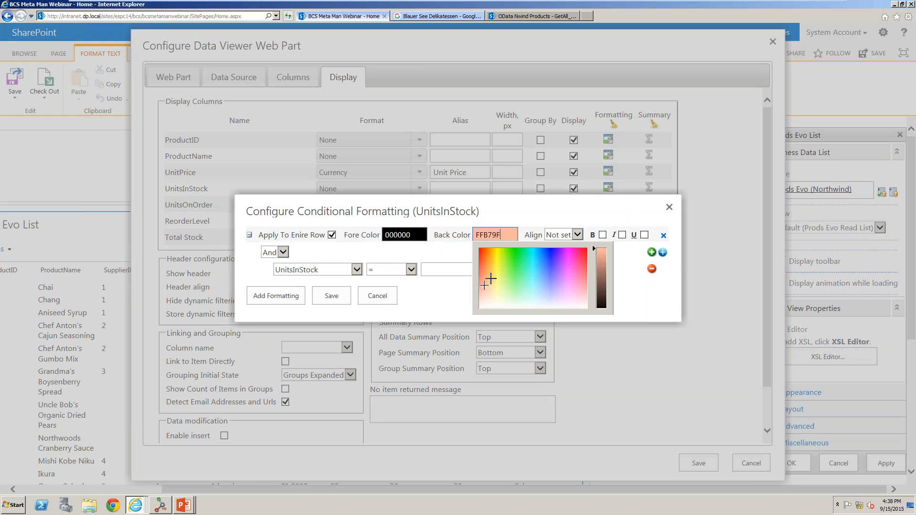
left_click(615, 199)
left_click(603, 235)
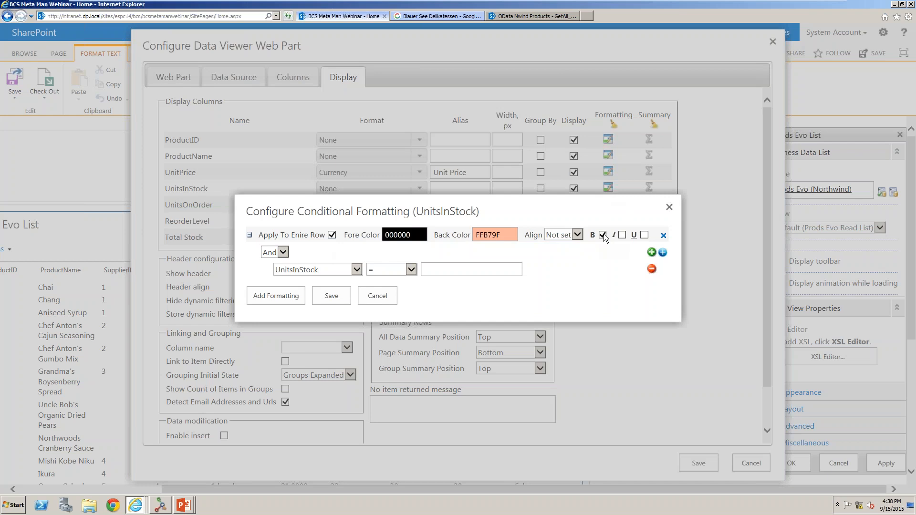
Set the formatting condition to UnitsInStock < 25 and save the rule.
left_click(410, 270)
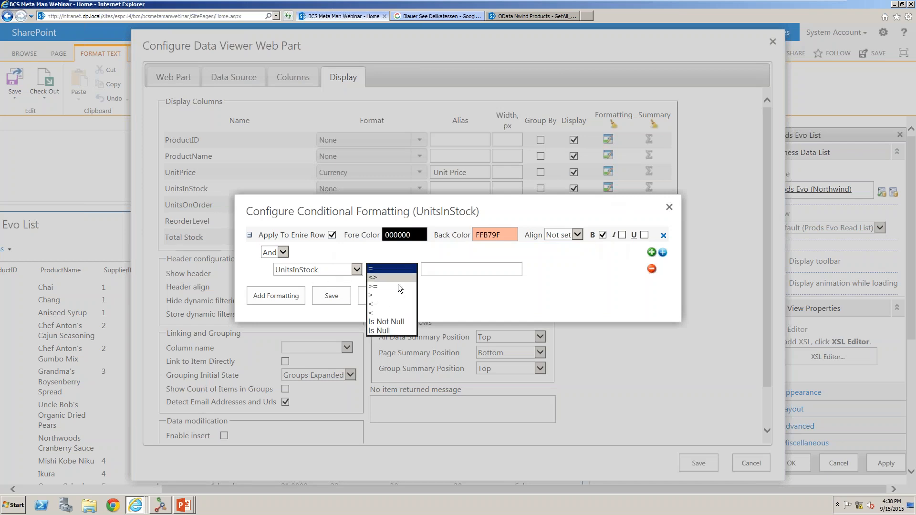
left_click(384, 312)
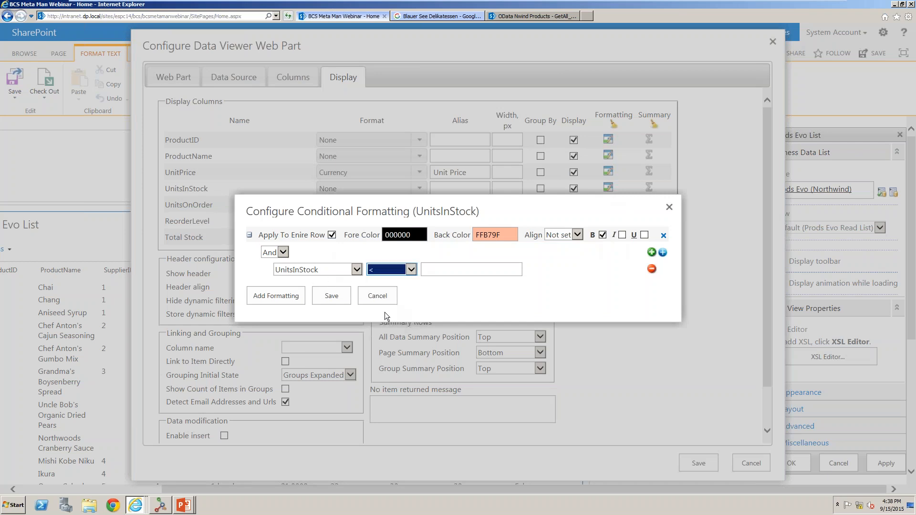
left_click(450, 272)
type("25")
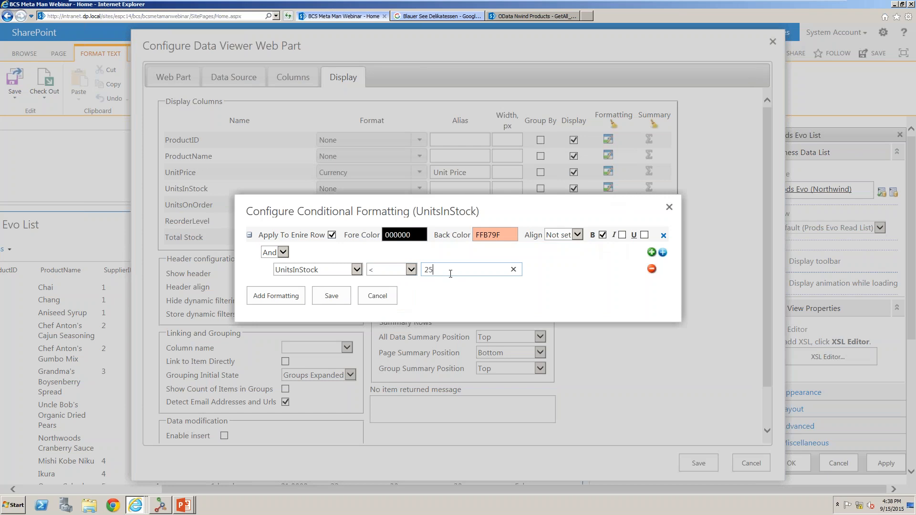
left_click(567, 295)
left_click(337, 296)
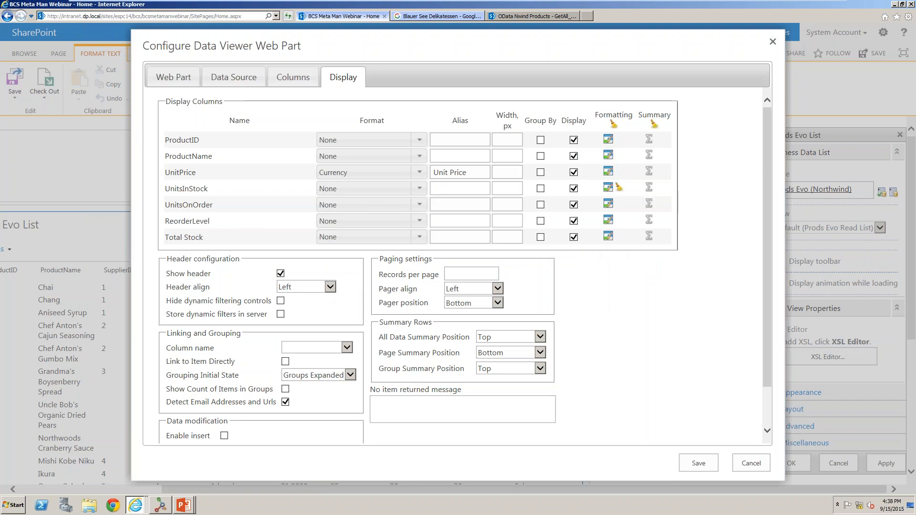
Try adding entire-row conditional formatting for UnitsOnOrder = 0 with back colour FFC610, then close without saving.
left_click(619, 187)
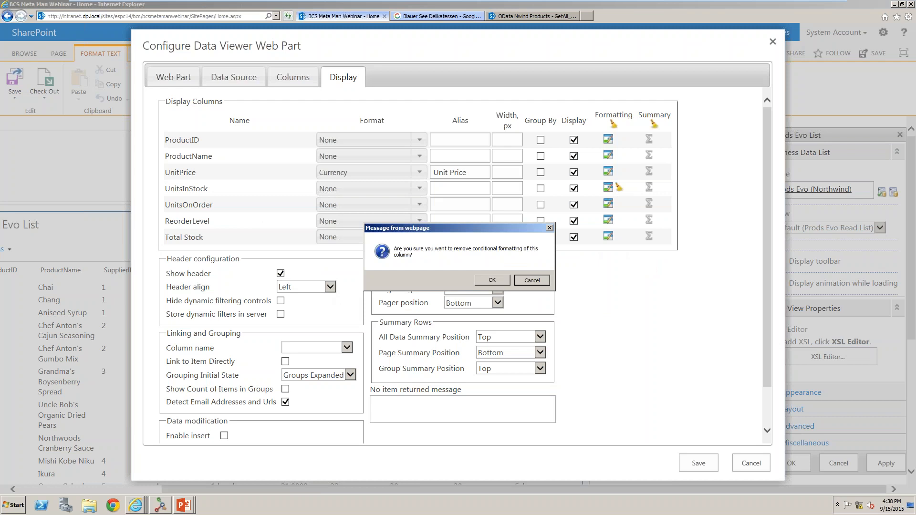
left_click(531, 280)
left_click(608, 205)
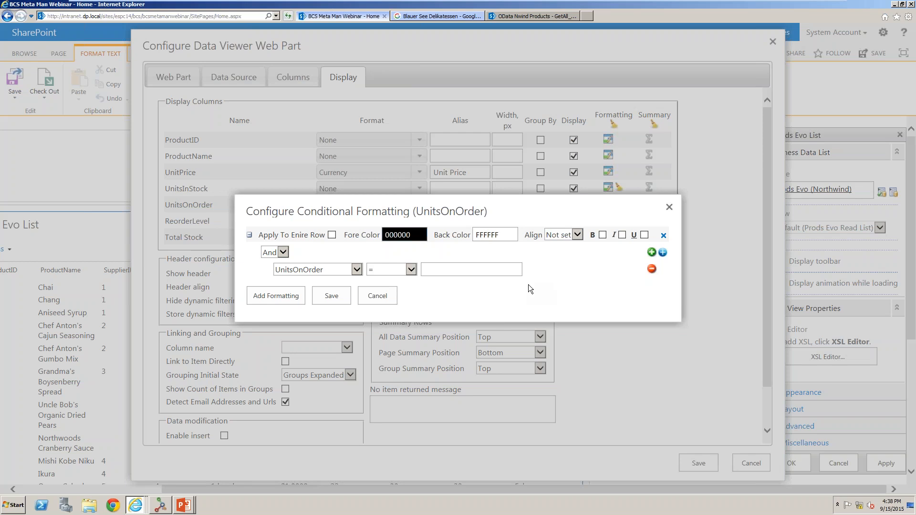
left_click(331, 235)
left_click(477, 235)
left_click(493, 252)
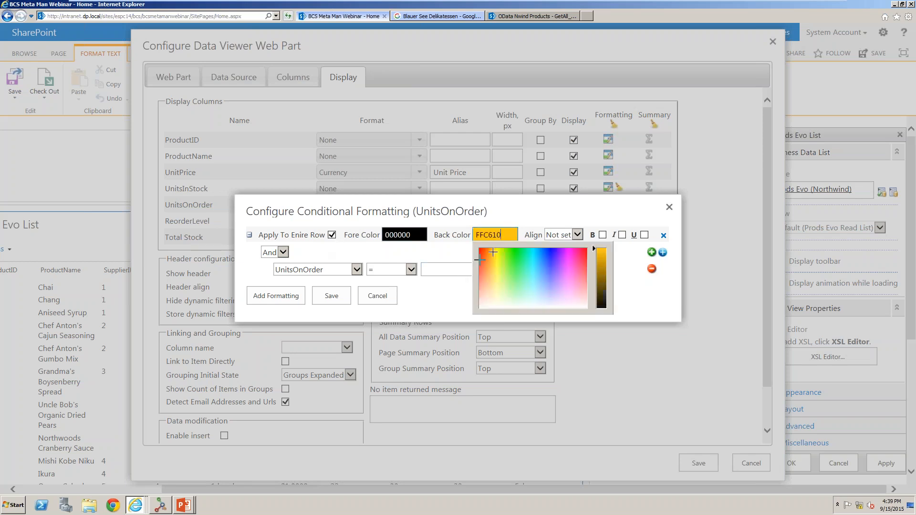
left_click(434, 273)
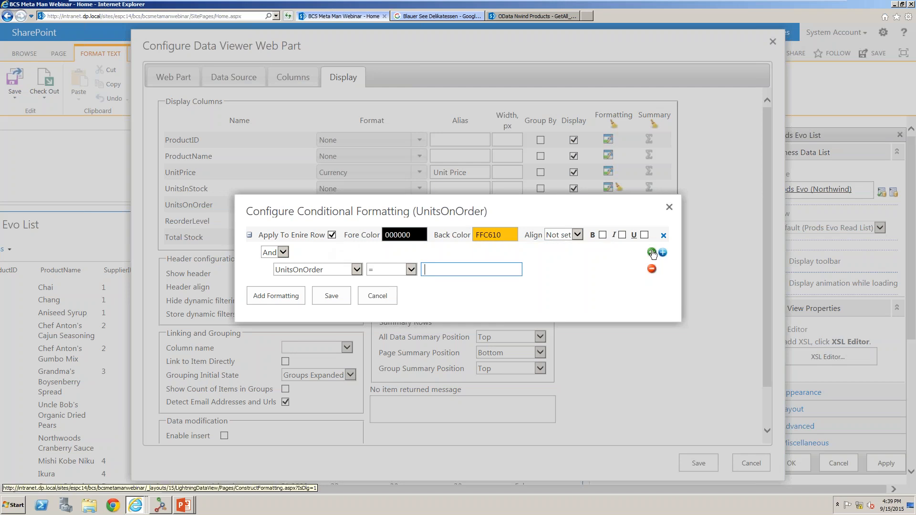
type("0")
key("Return")
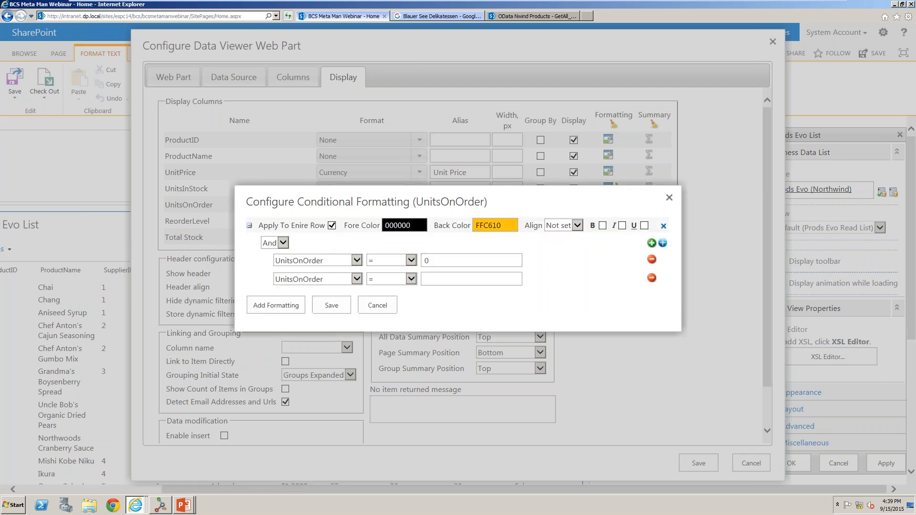
left_click(348, 261)
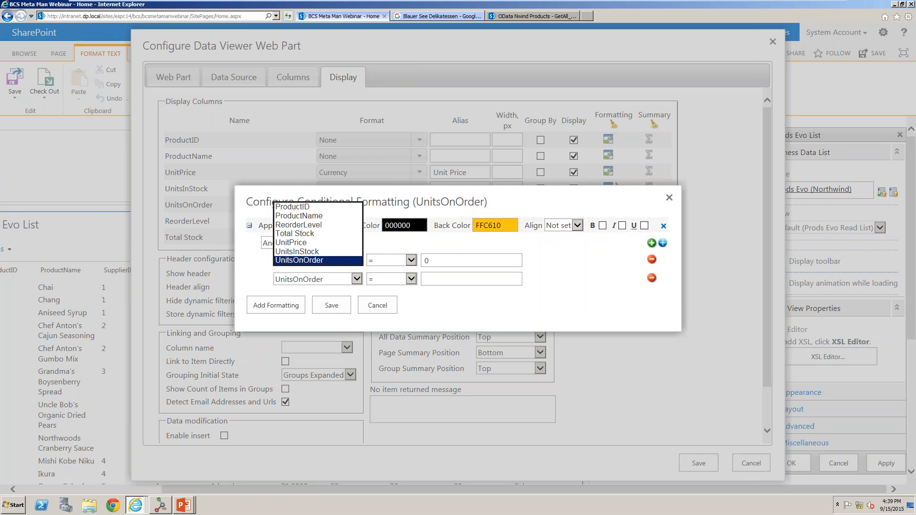
left_click(506, 280)
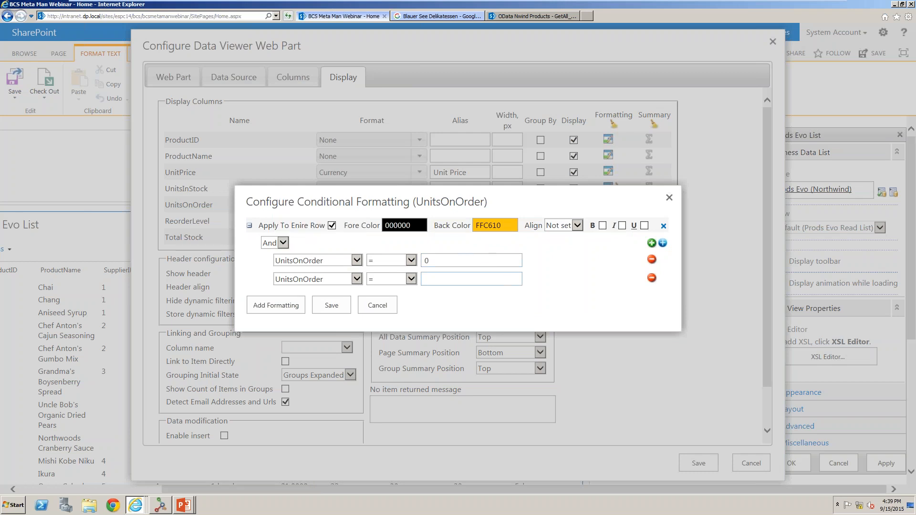
left_click(264, 301)
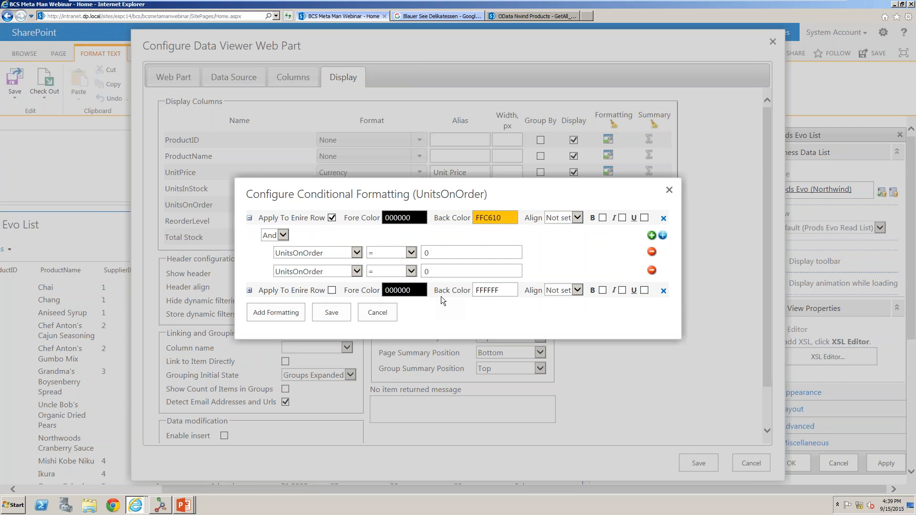
left_click(670, 190)
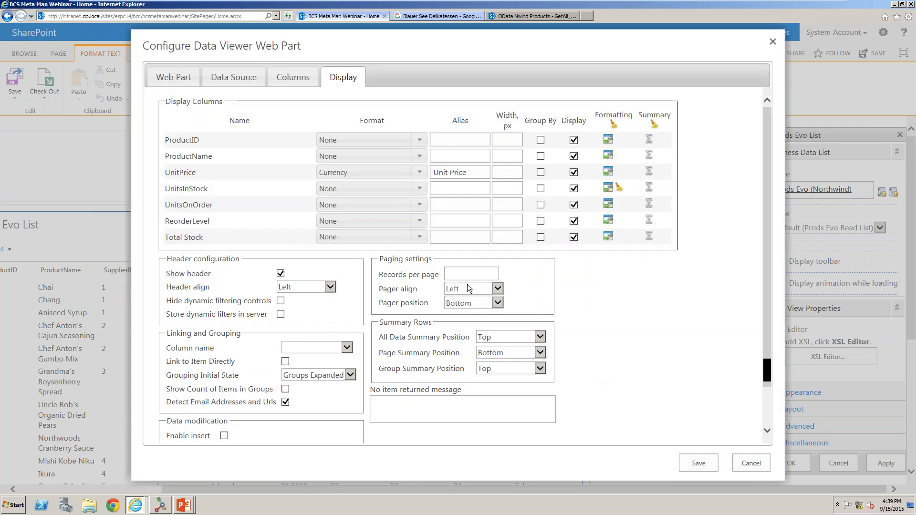
Set 25 records per page and choose ProductName as the linking column name.
left_click(468, 272)
type("25")
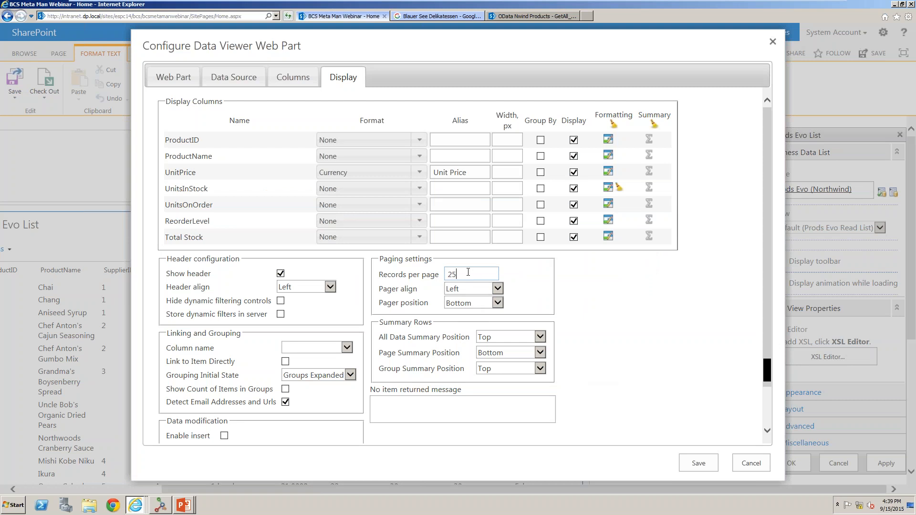
left_click(548, 284)
left_click(317, 351)
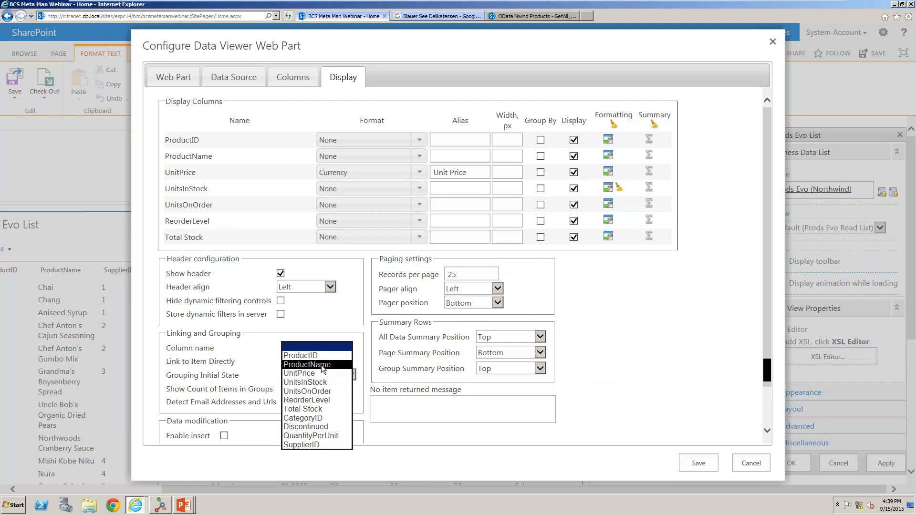
left_click(322, 365)
Enable insert, update and delete data modification and save the Data Viewer web part configuration.
scroll(577, 379, "down", 2)
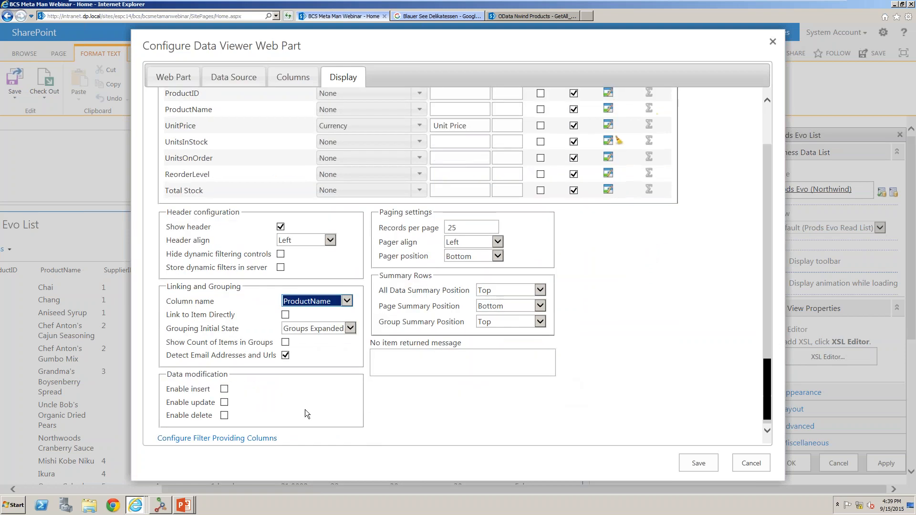
left_click(225, 389)
left_click(224, 403)
left_click(224, 415)
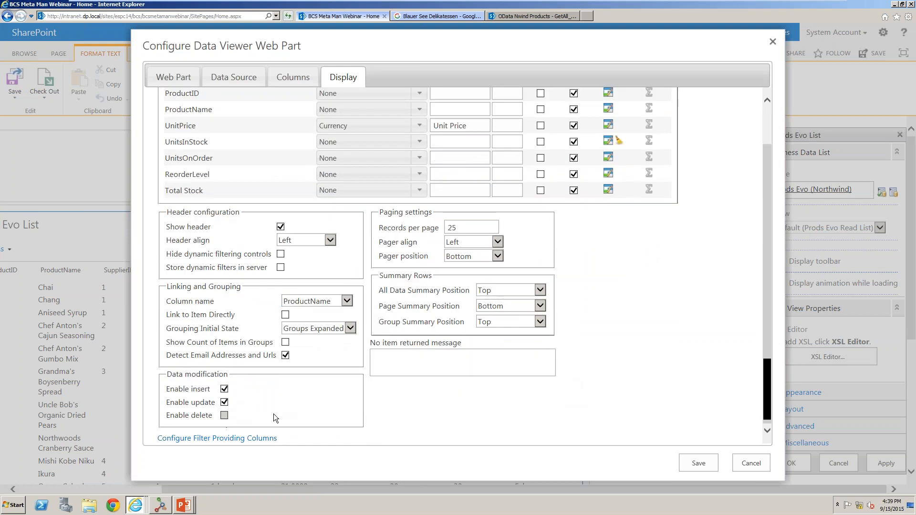
left_click(697, 457)
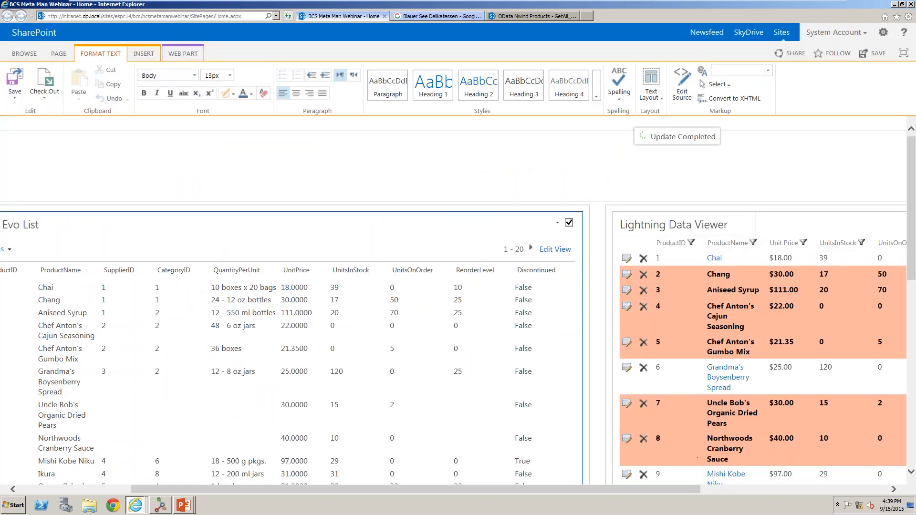
Save the SharePoint page showing the configured Lightning Data Viewer.
left_click(15, 88)
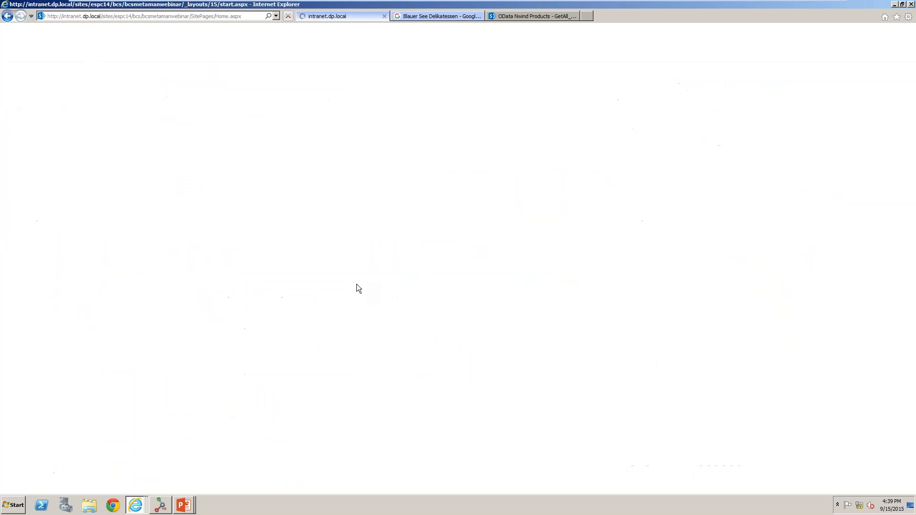
left_click_drag(619, 484, 878, 473)
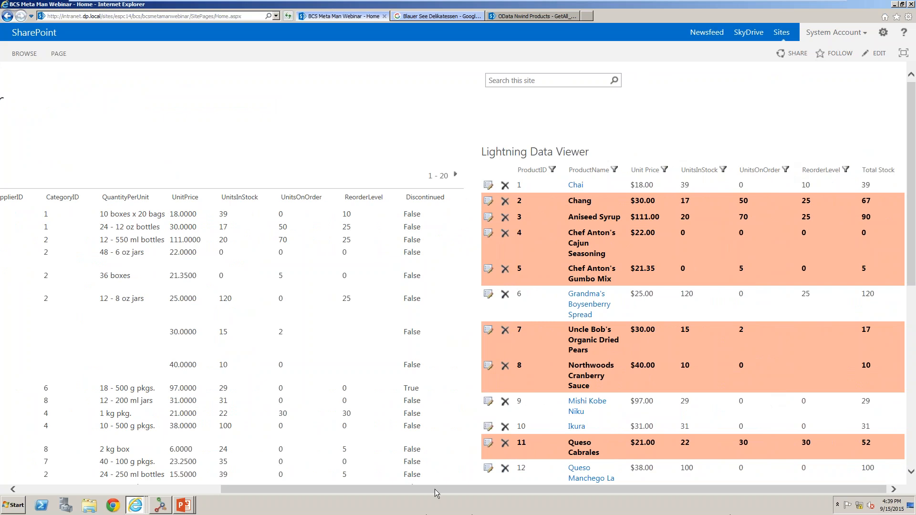
Switch to the PowerPoint slideshow and advance to the Charts slide.
left_click(191, 504)
left_click(192, 485)
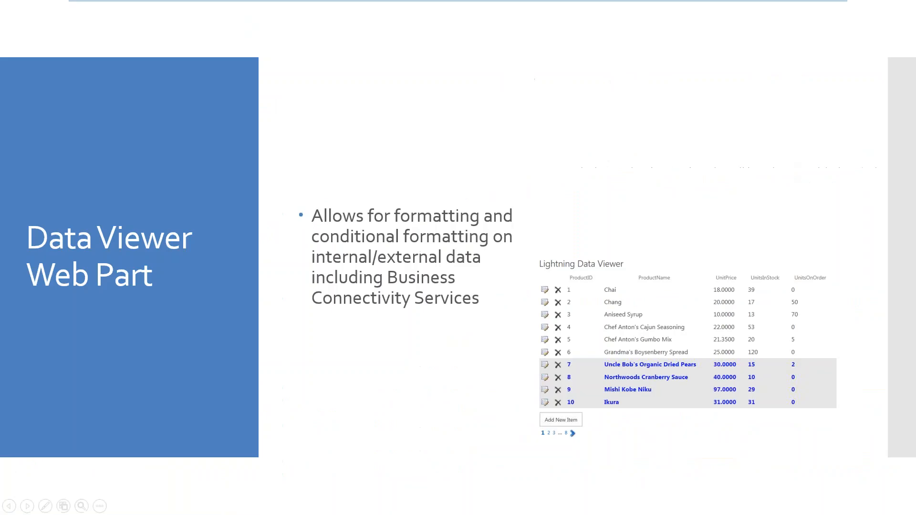
key("Right")
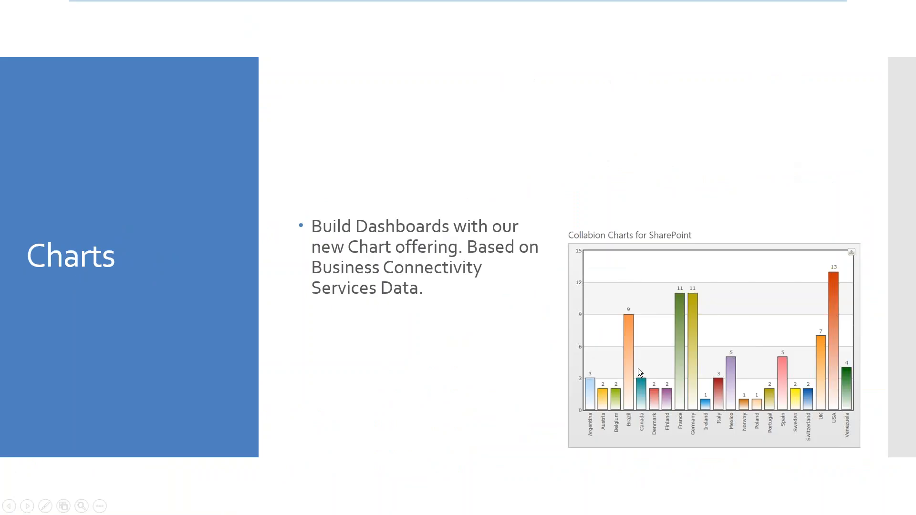
Return to the browser and put the SharePoint home page into edit mode.
key("alt+Tab")
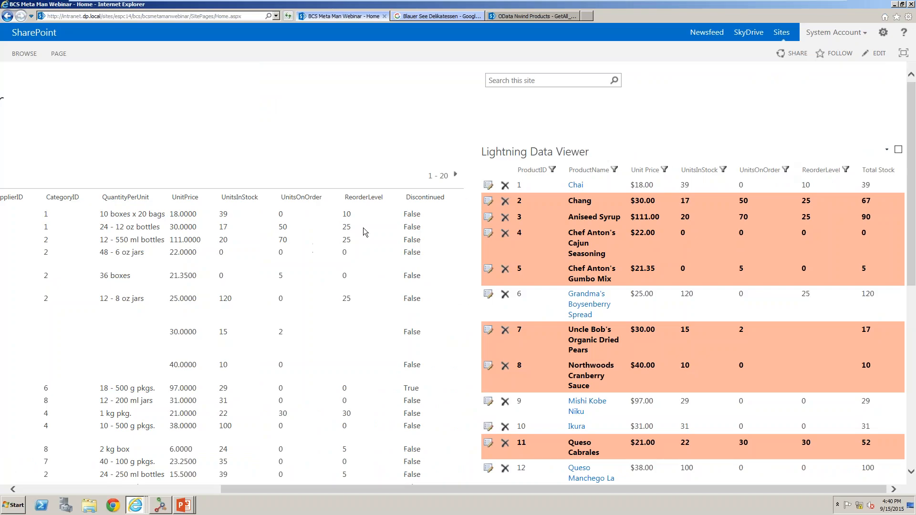
left_click(126, 490)
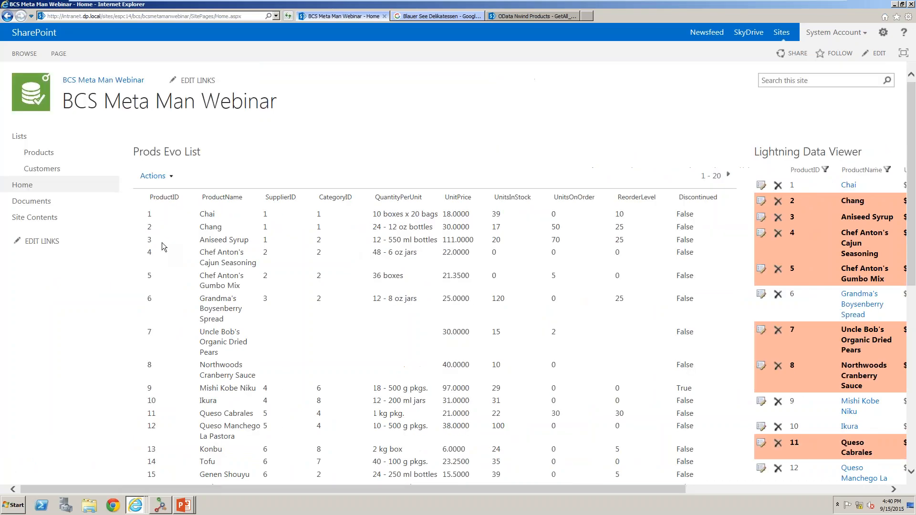
left_click(68, 53)
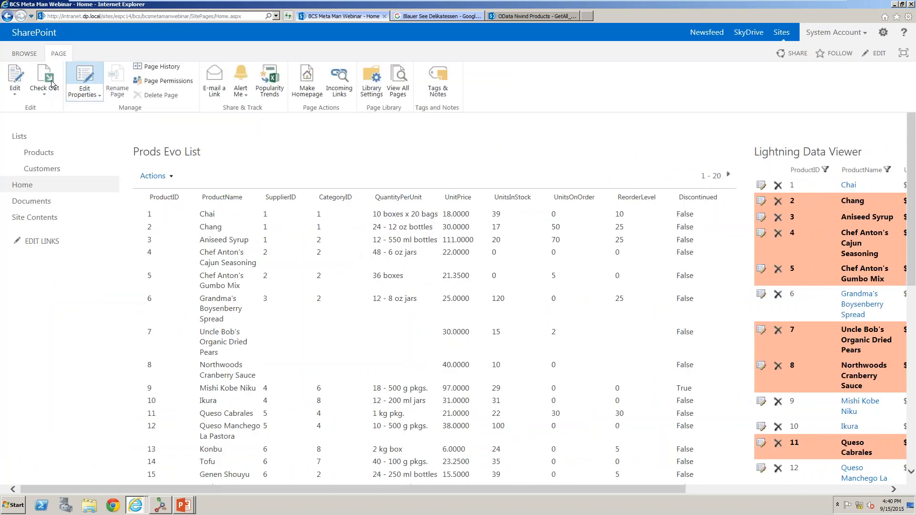
left_click(22, 75)
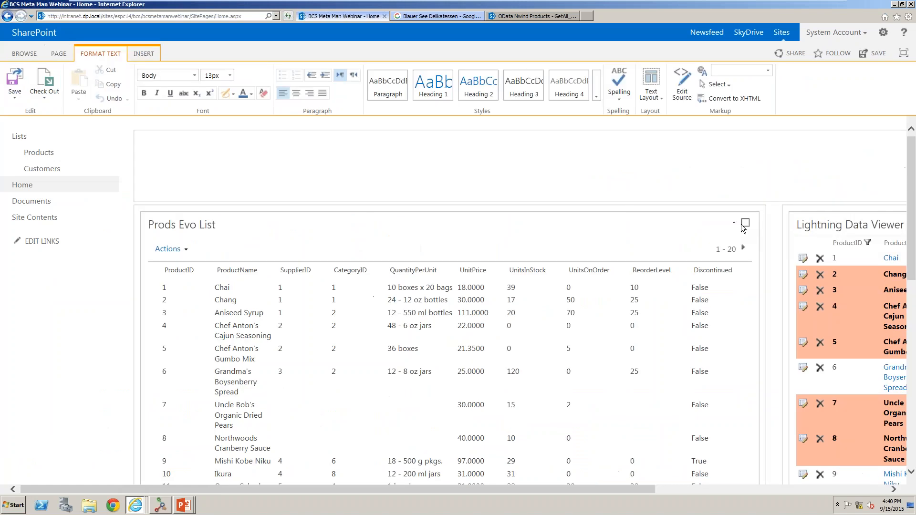
Delete the Prods Evo List web part from the page.
left_click(734, 223)
left_click(673, 256)
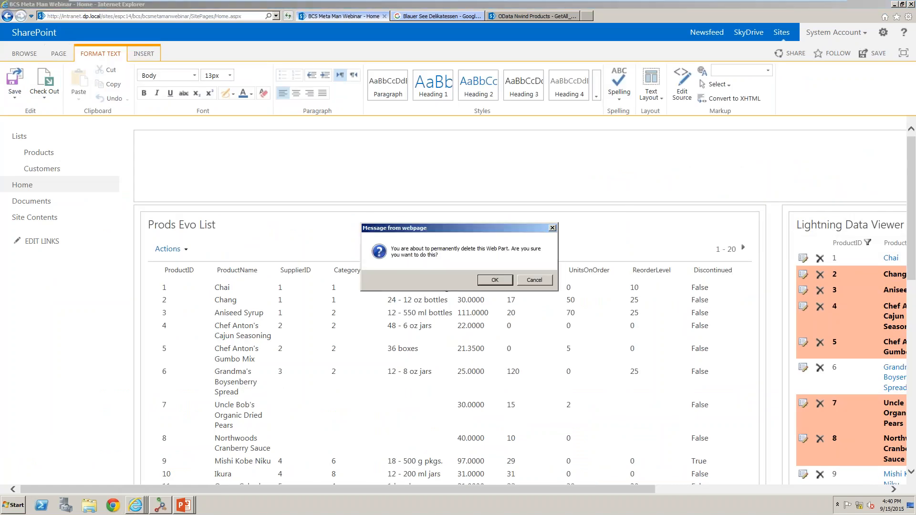
left_click(494, 280)
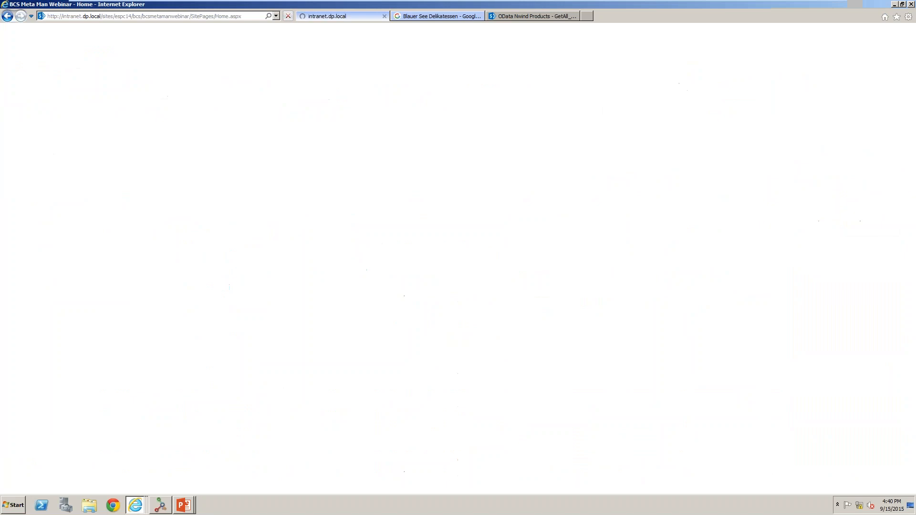
Insert a Collabion Charts for SharePoint web part into the emptied left zone.
left_click(223, 229)
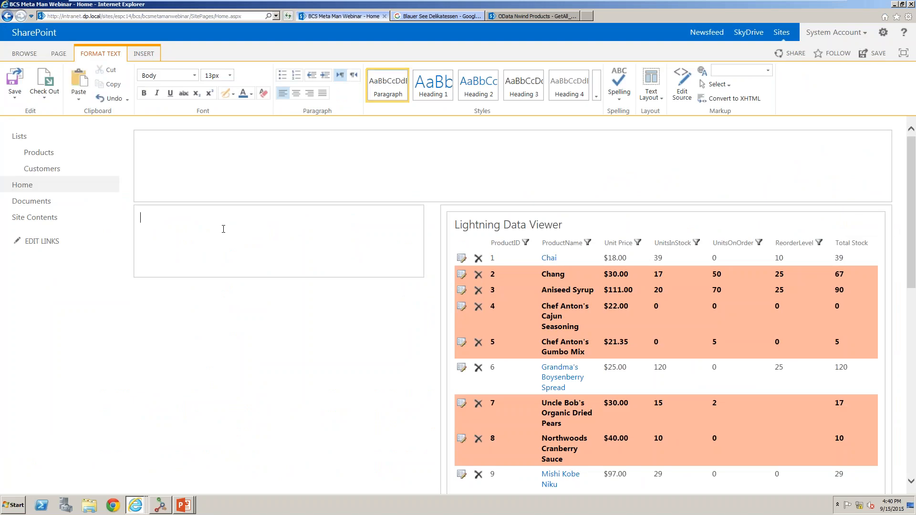
left_click(143, 54)
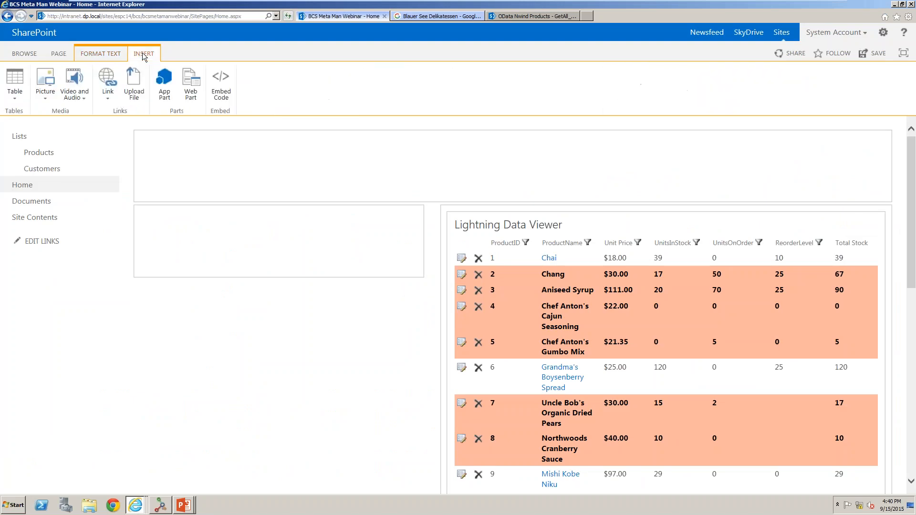
left_click(190, 83)
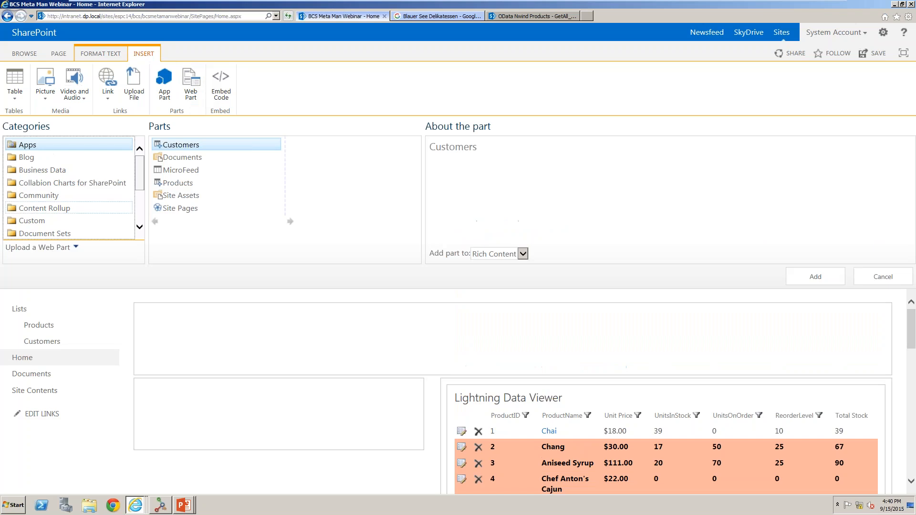
left_click(87, 182)
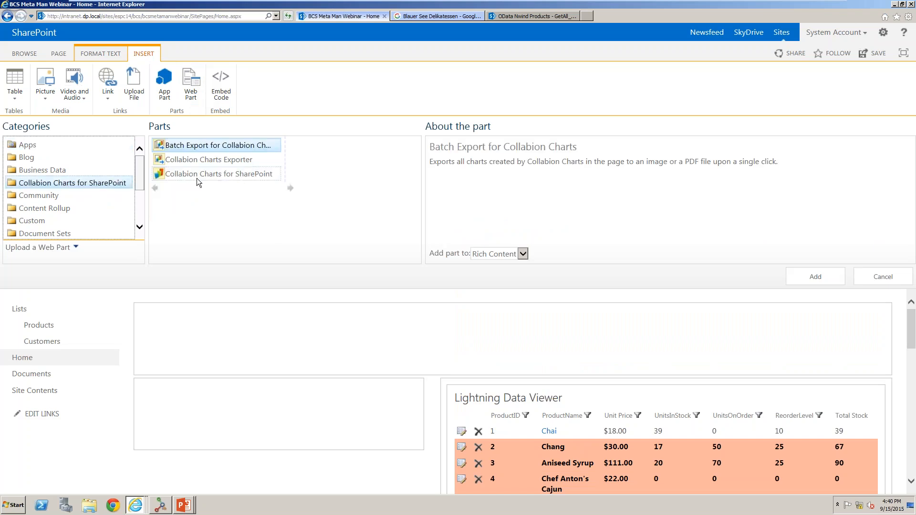
left_click(196, 174)
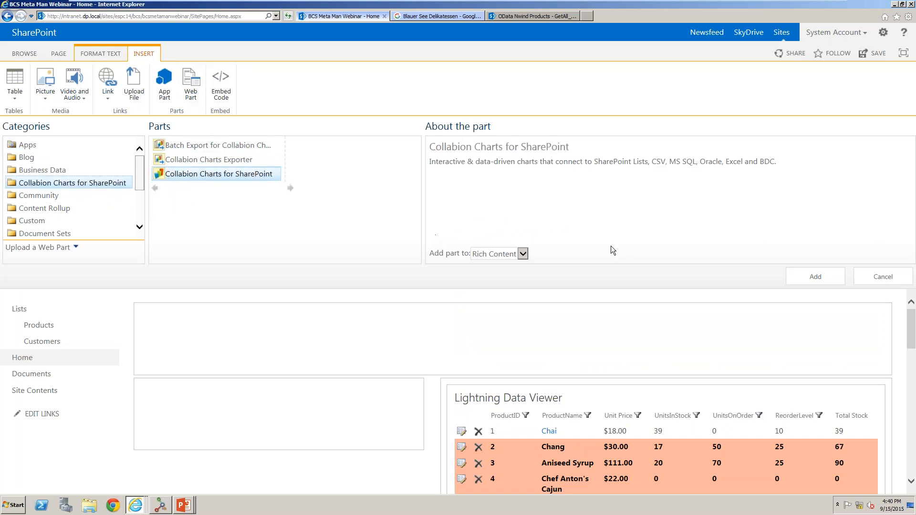
left_click(810, 272)
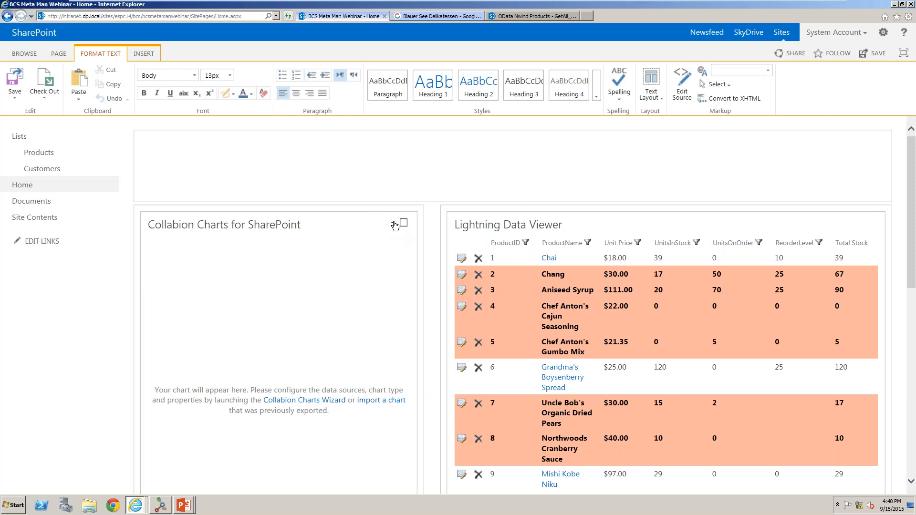
Open the chart wizard for the new web part and connect to the Business Data Connectivity data provider.
left_click(392, 223)
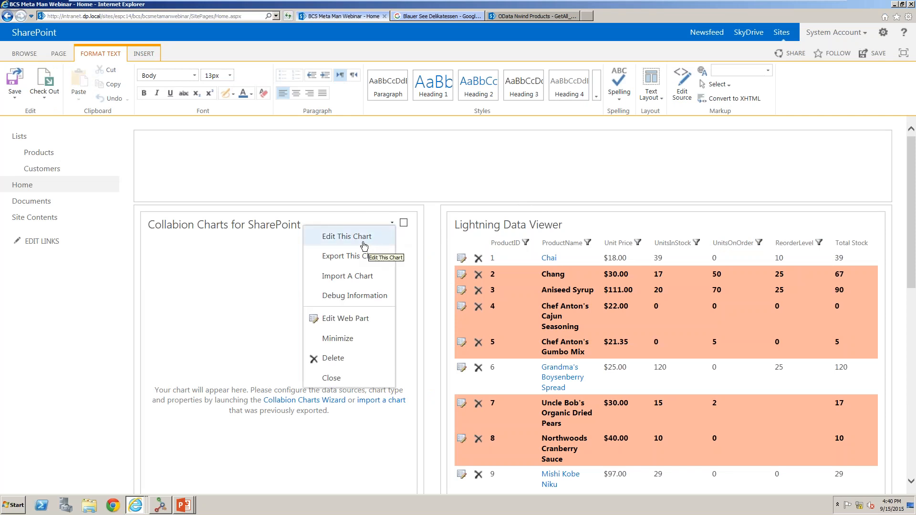
left_click(368, 240)
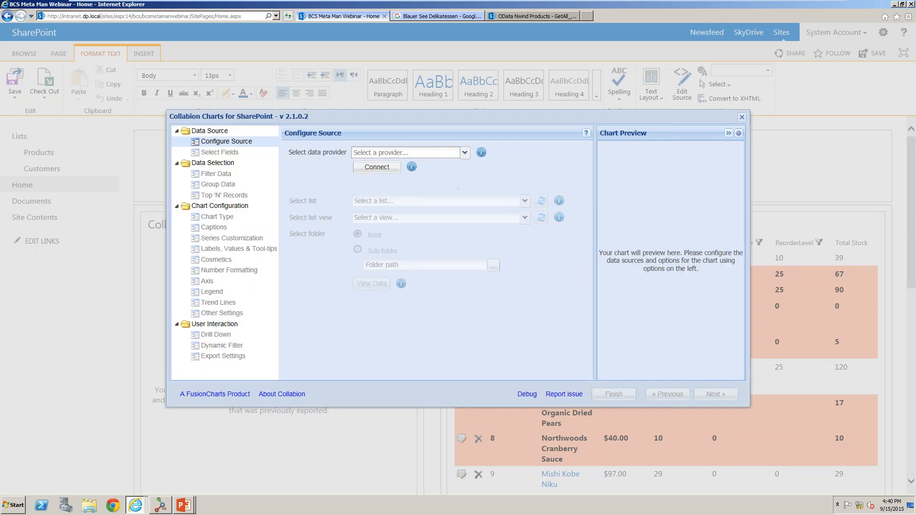
left_click(464, 153)
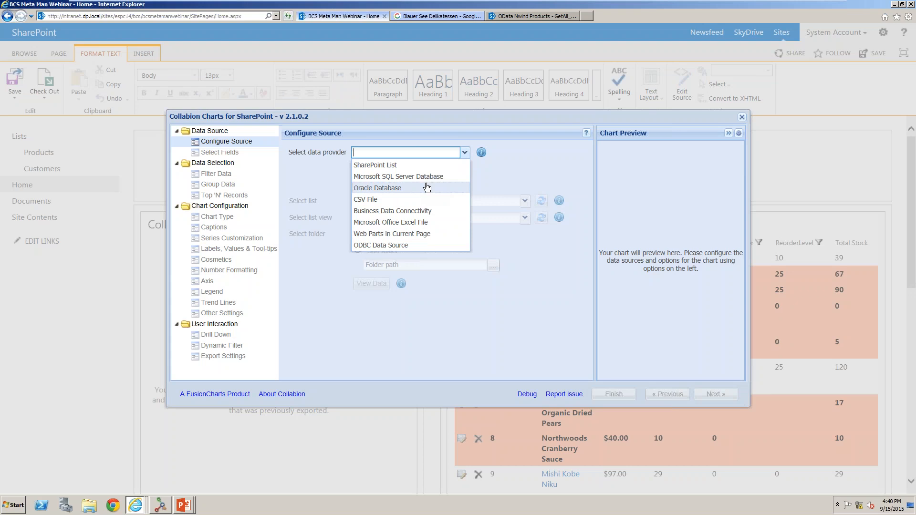
left_click(422, 211)
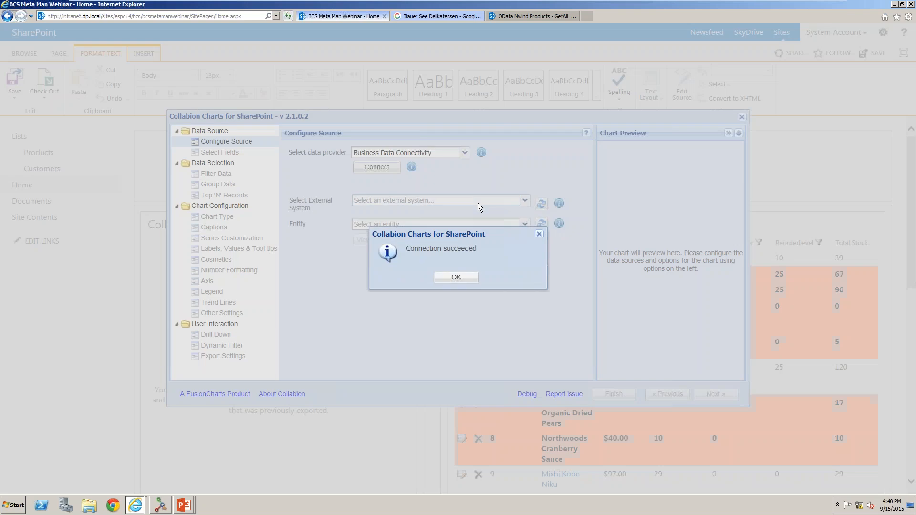
key("Return")
Choose the external system MetaManLobSystem_BCSWebinar and the Orders entity as the chart's data source.
left_click(525, 201)
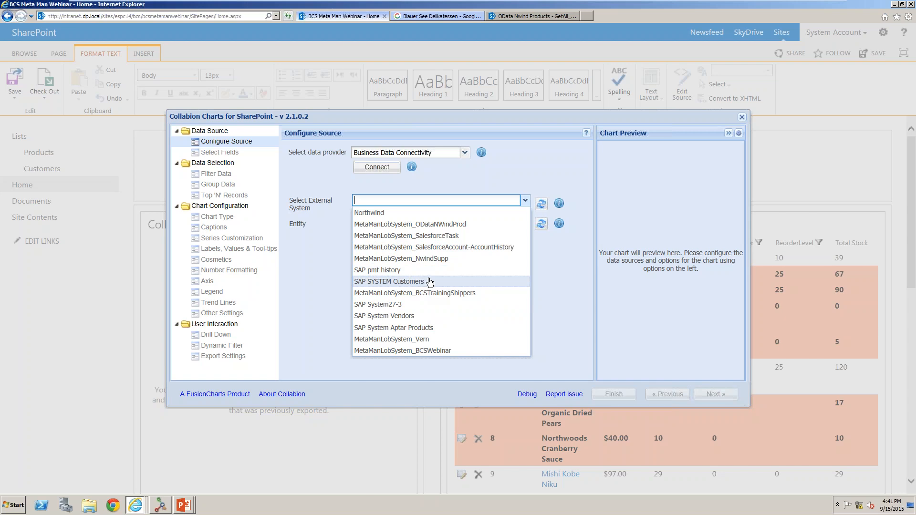
key("Up")
key("Up")
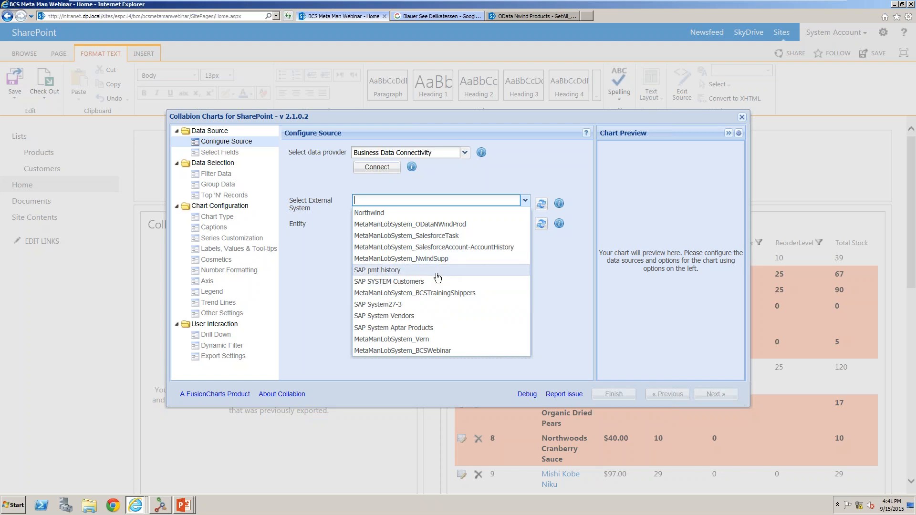
left_click(402, 351)
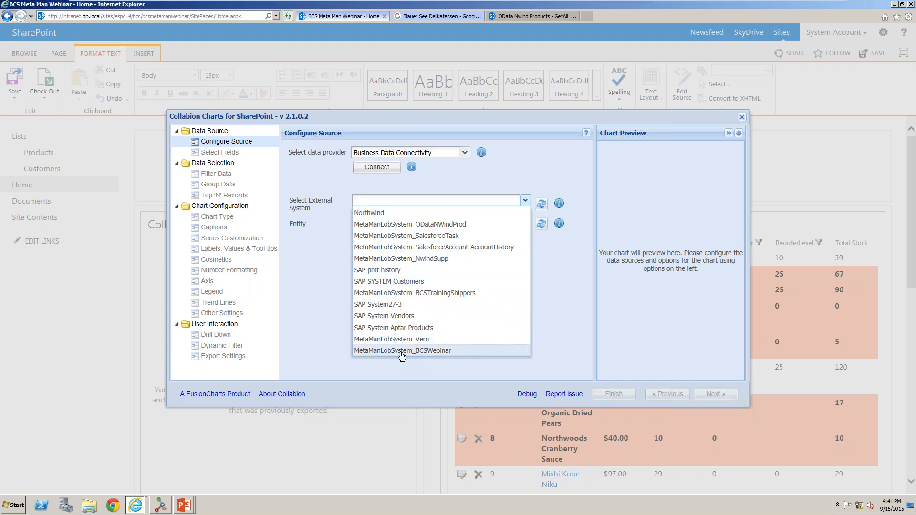
left_click(525, 223)
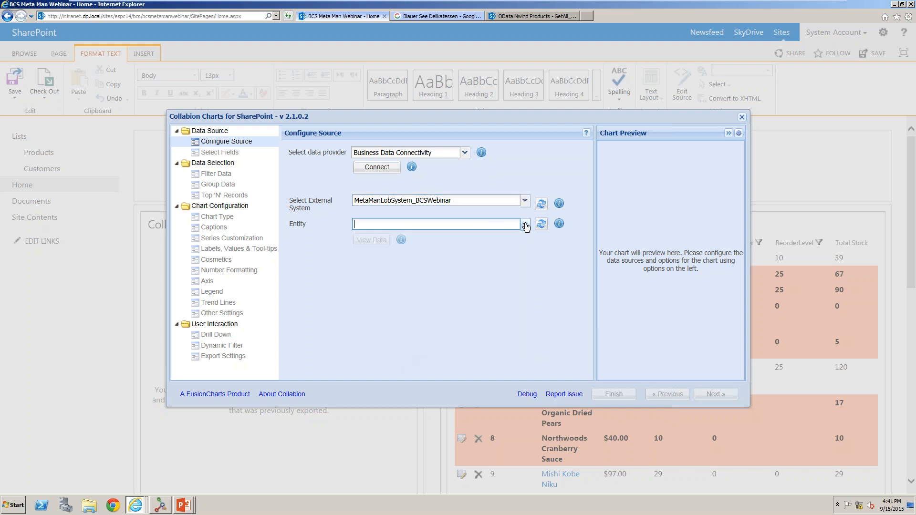
key("Down")
key("Down")
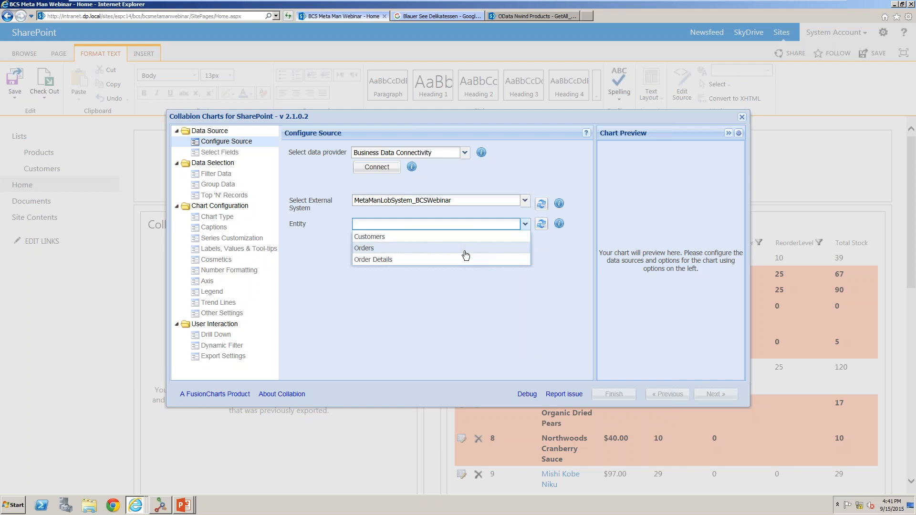
left_click(466, 249)
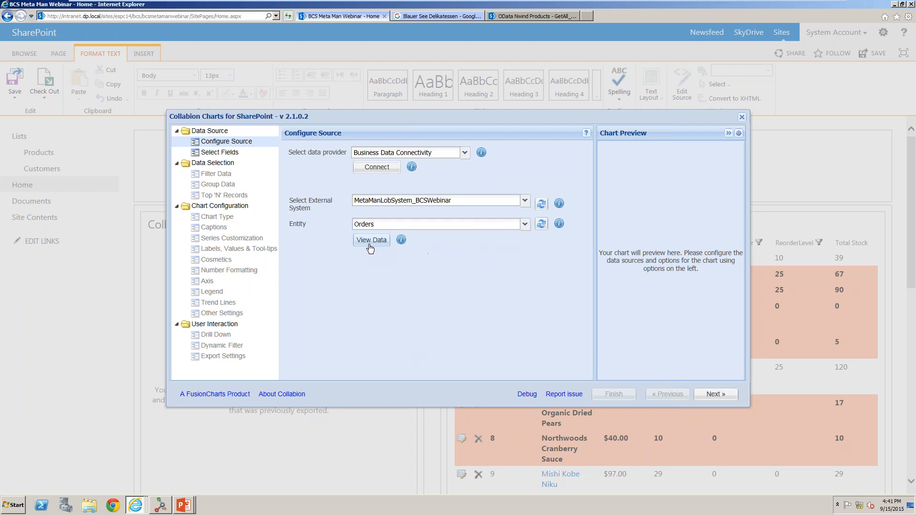
Preview the Orders entity data, then continue to field selection.
left_click(370, 241)
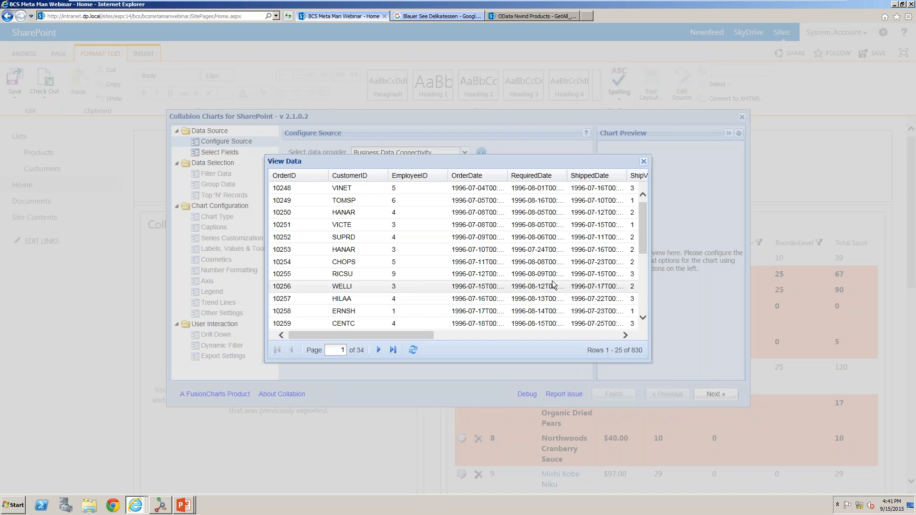
left_click(644, 161)
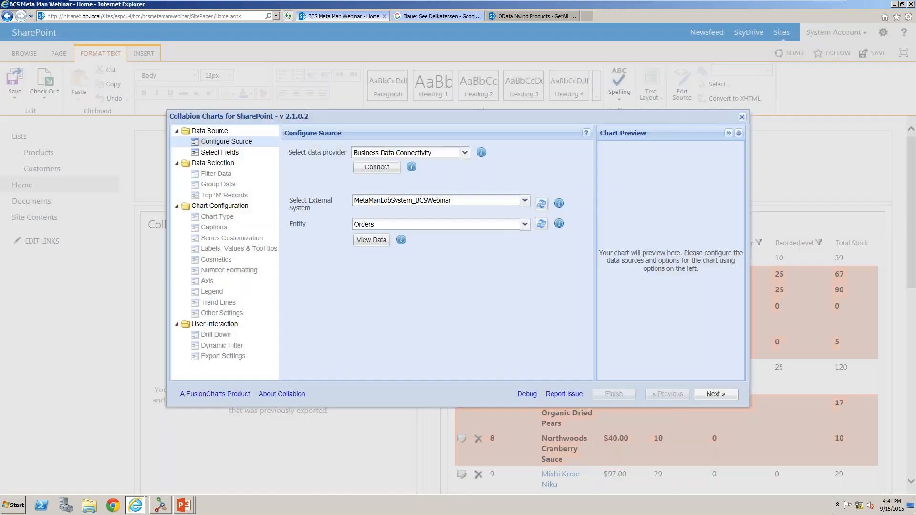
left_click(705, 397)
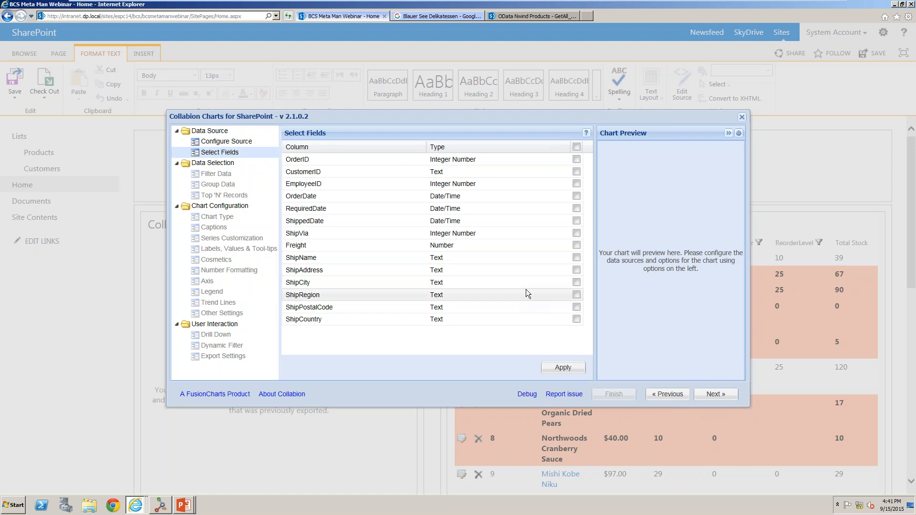
Select the OrderID and OrderDate fields, apply the selection, and continue to data filtering.
left_click(576, 159)
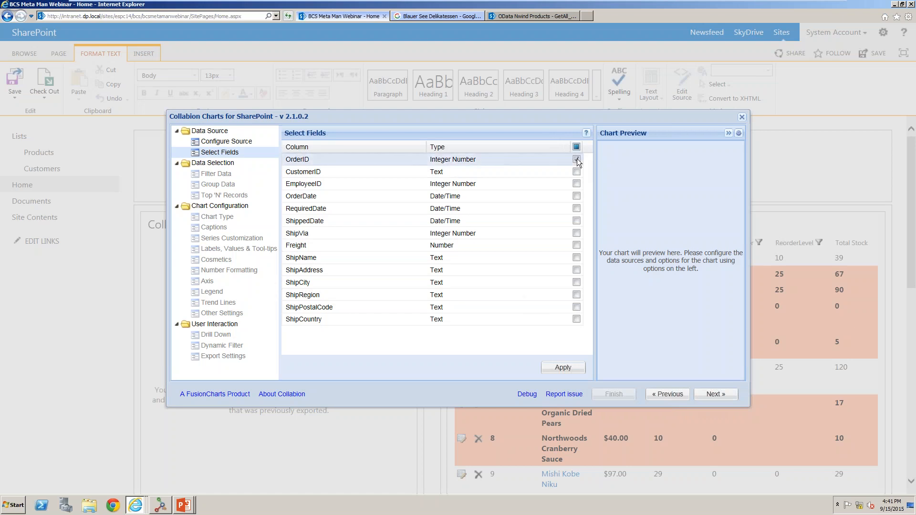
left_click(578, 193)
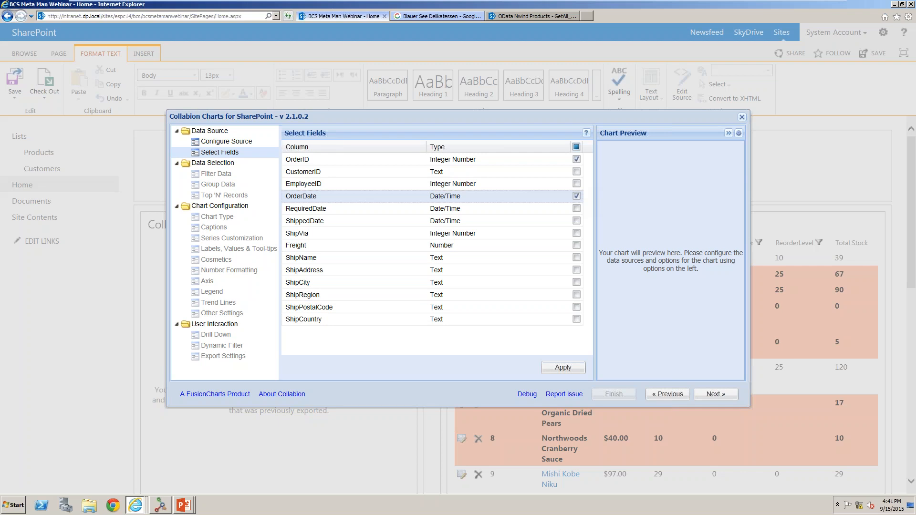
left_click(563, 368)
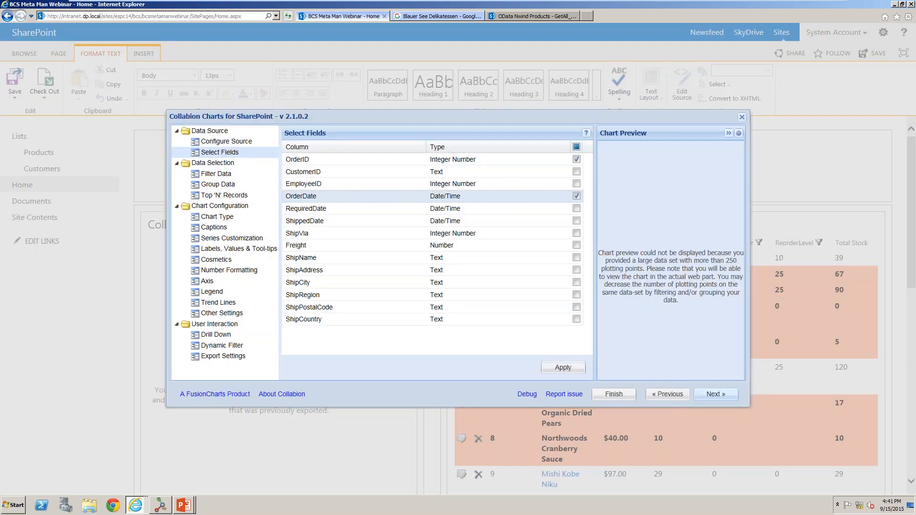
left_click(733, 394)
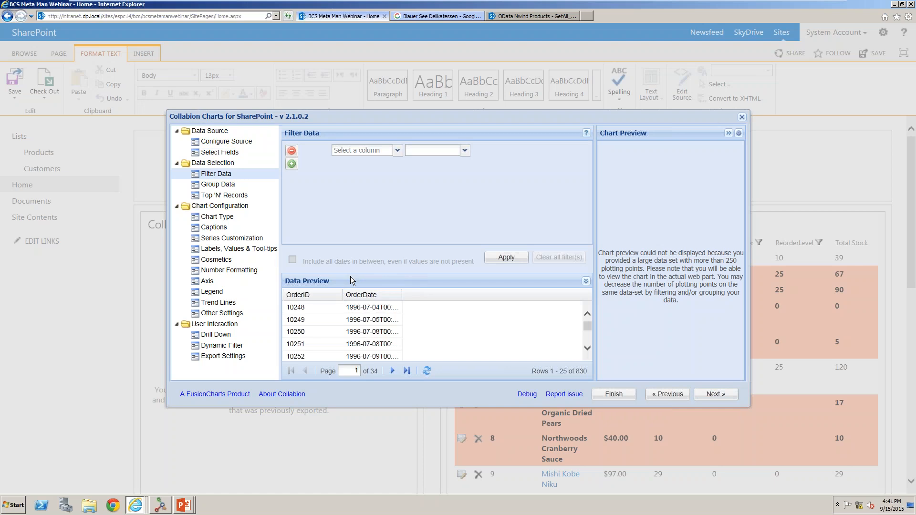
left_click(373, 154)
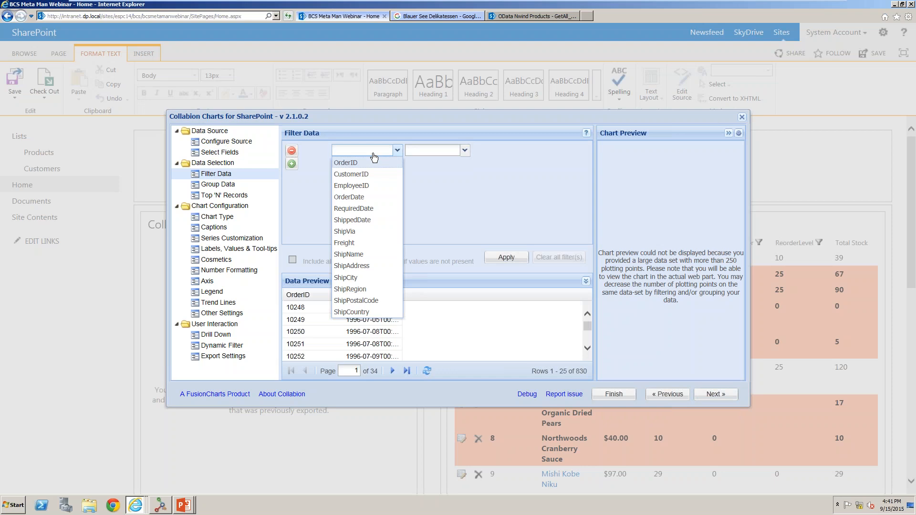
left_click(428, 196)
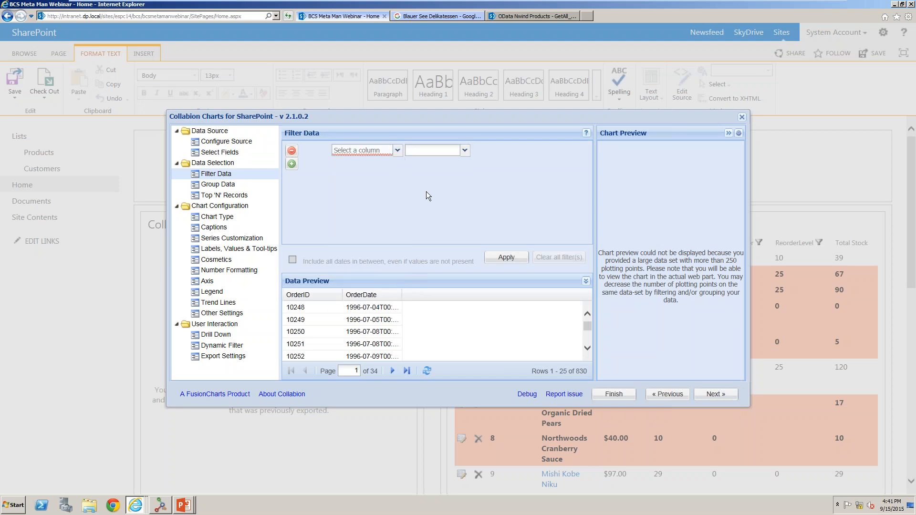
Enable grouping of data on the horizontal axis by OrderDate, with dates grouped by Quarter.
left_click(711, 396)
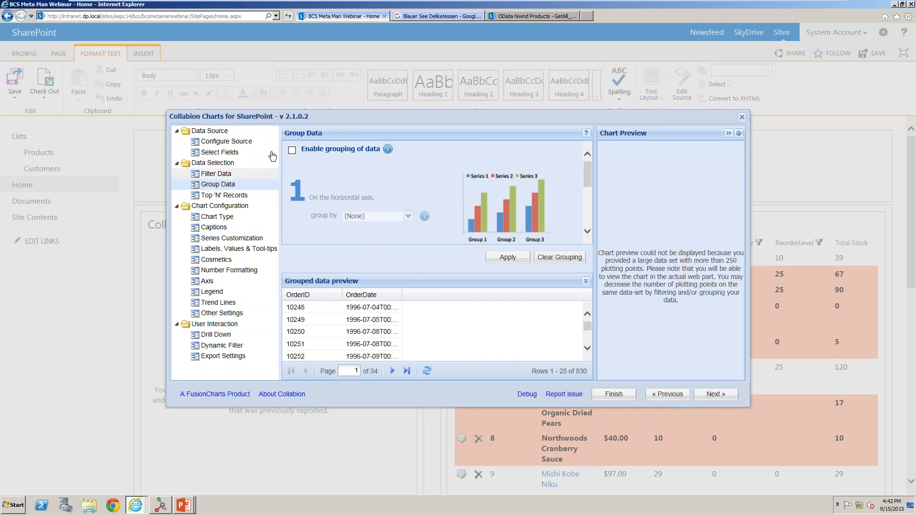
left_click(292, 151)
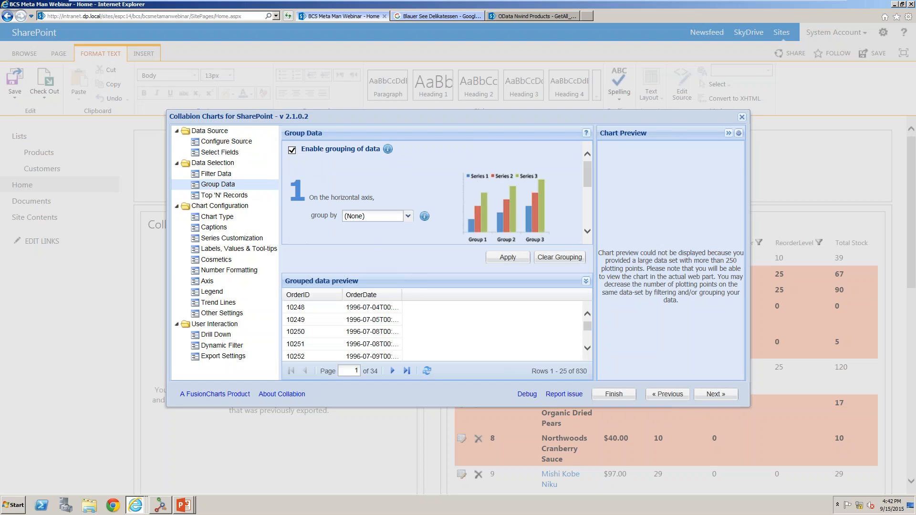
left_click(407, 216)
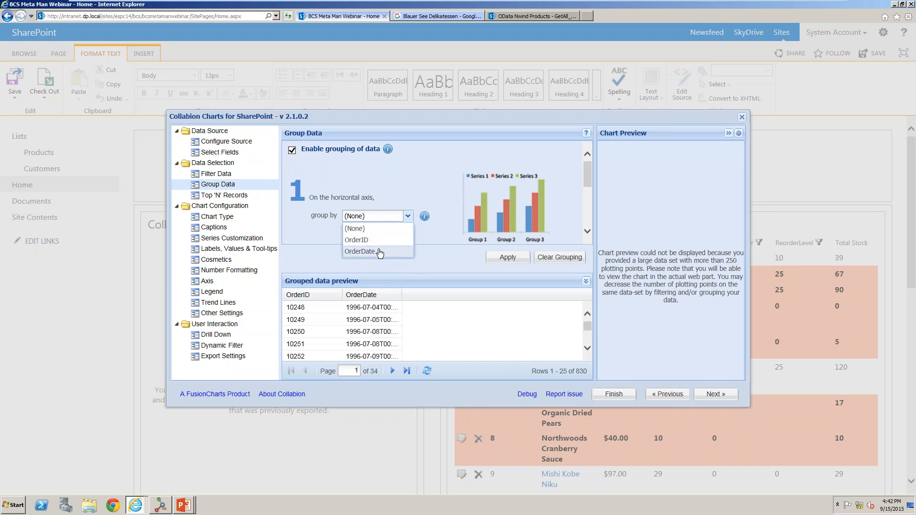
left_click(379, 252)
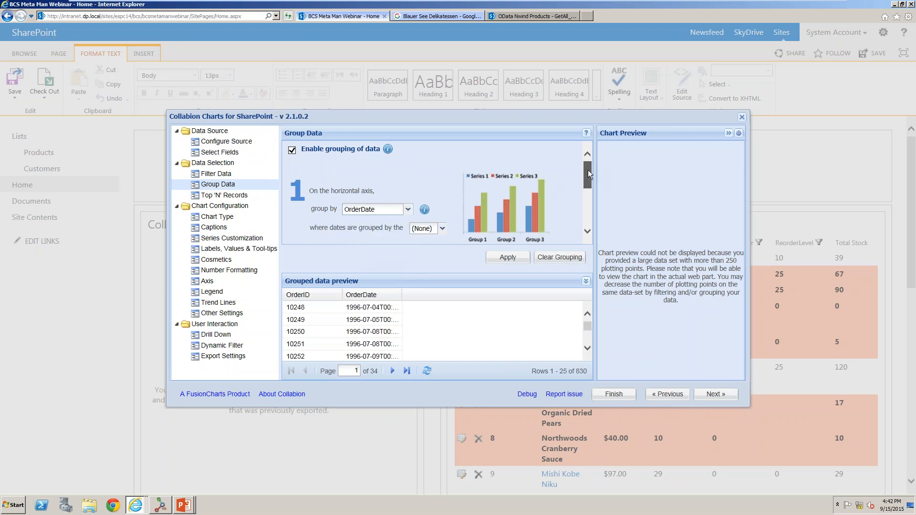
left_click_drag(588, 170, 587, 181)
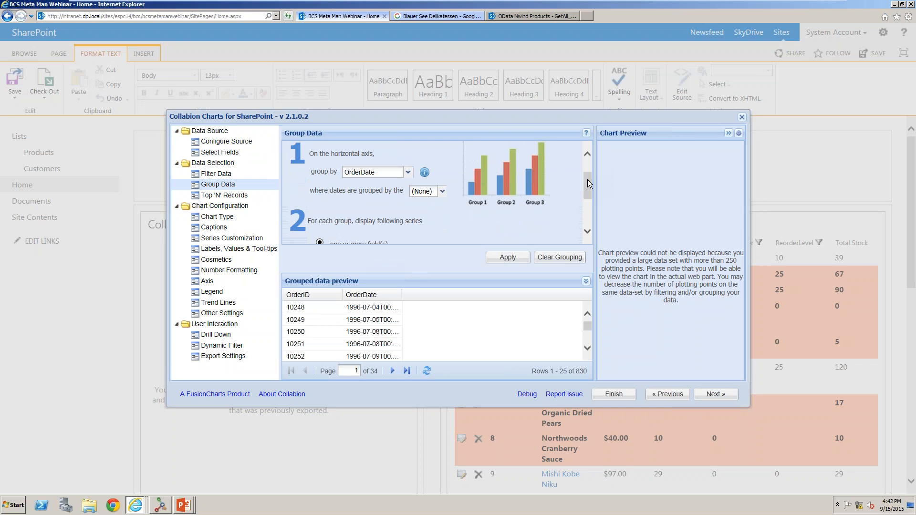
left_click(435, 192)
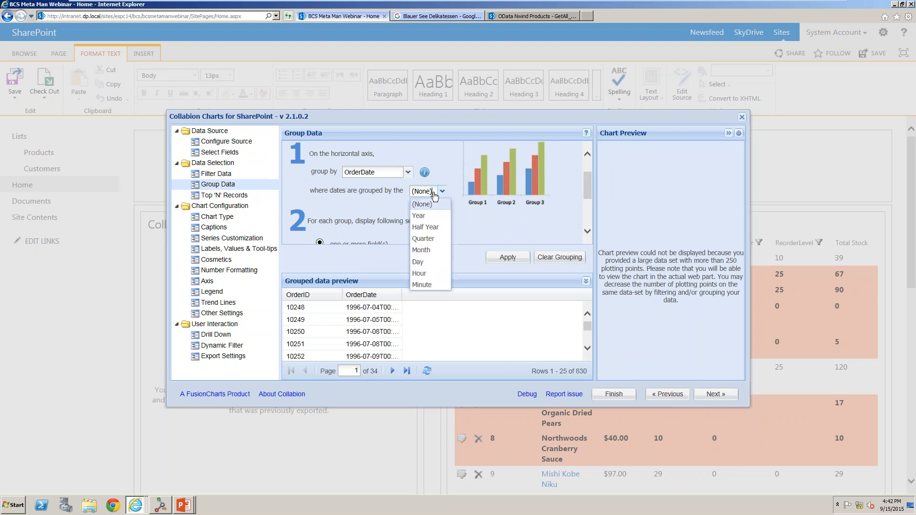
left_click(430, 239)
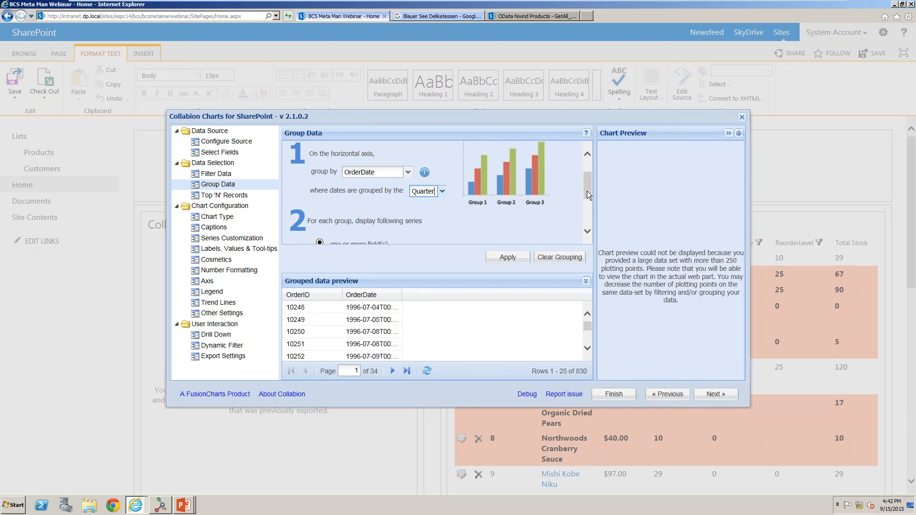
left_click_drag(589, 197, 590, 224)
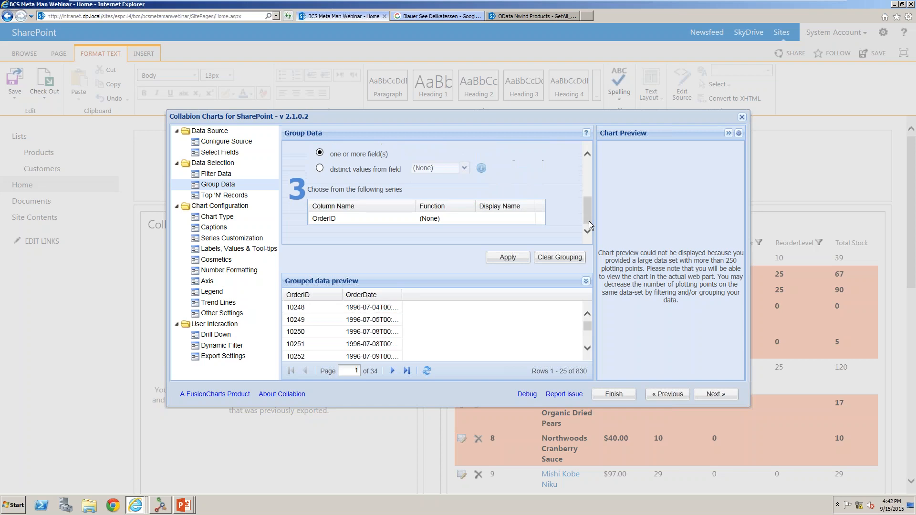
Set the OrderID series function to COUNT and apply the grouping.
left_click(446, 218)
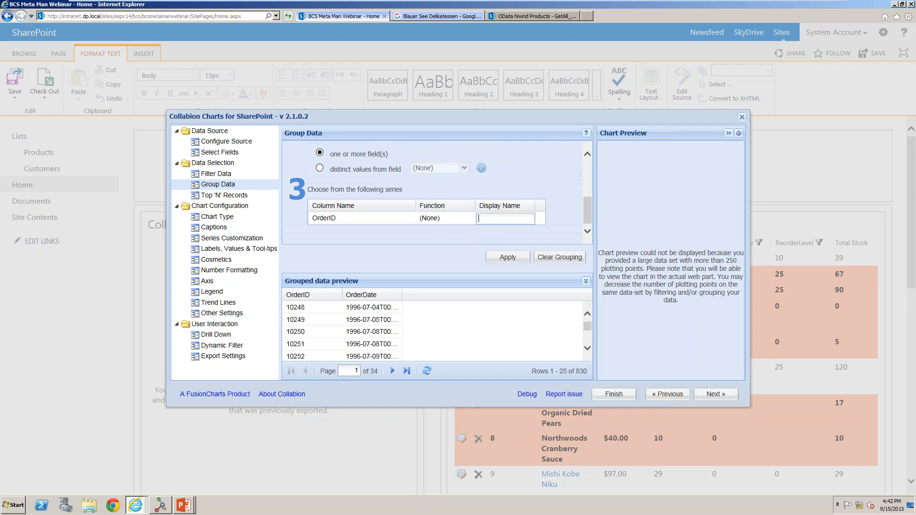
left_click(470, 220)
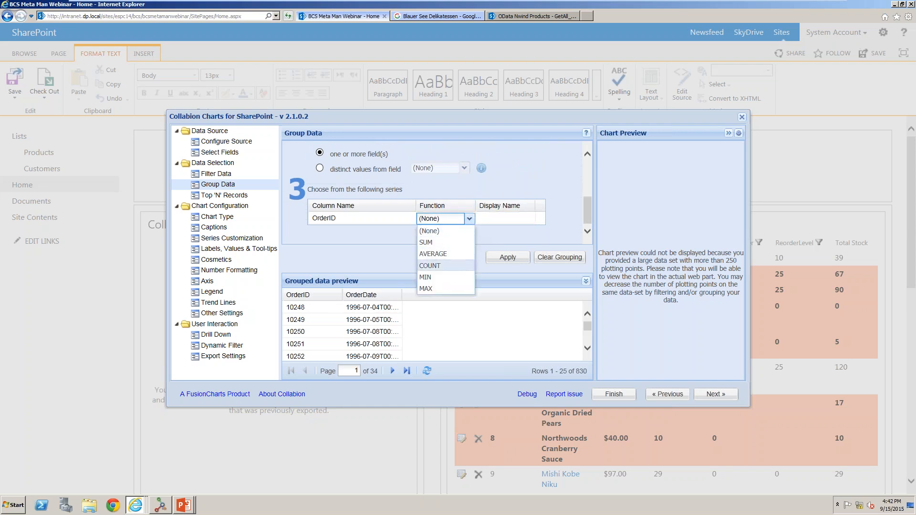
left_click(431, 266)
left_click(506, 265)
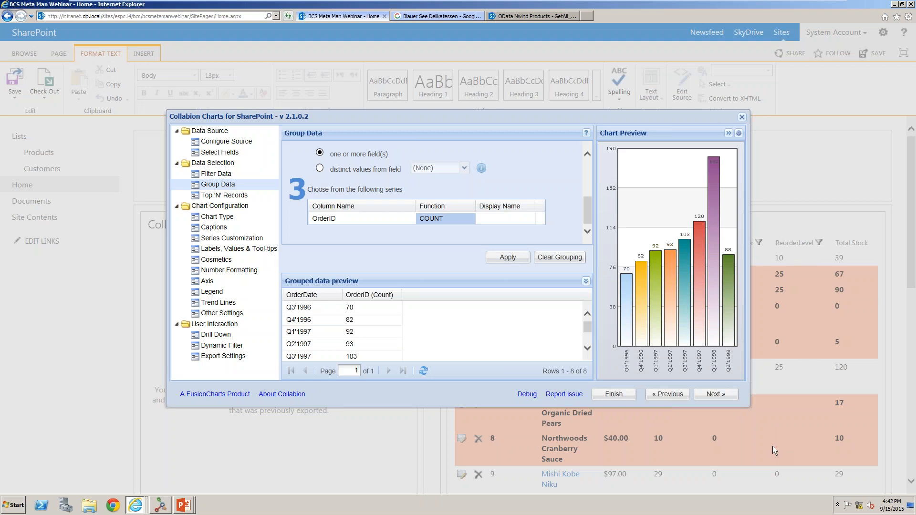
Browse the Multi Series, Stacked and Combination chart categories before returning to Single Series.
left_click(725, 398)
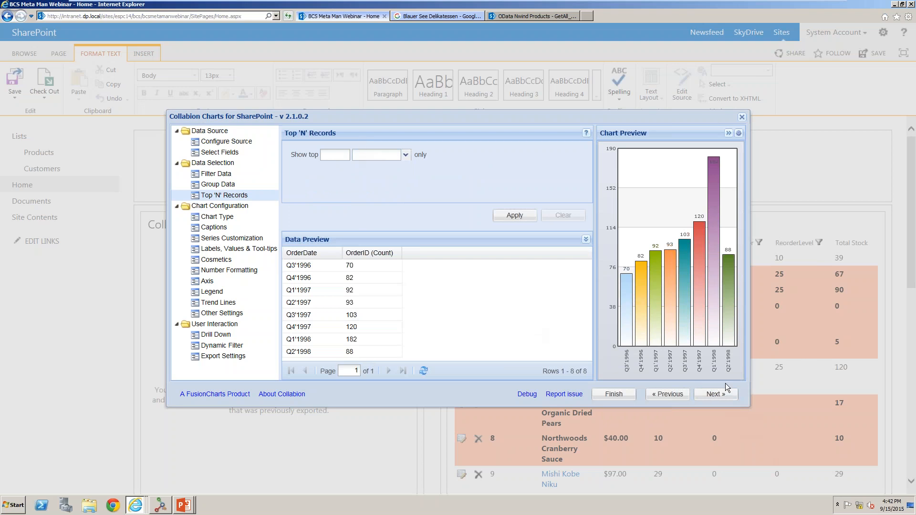
left_click(723, 397)
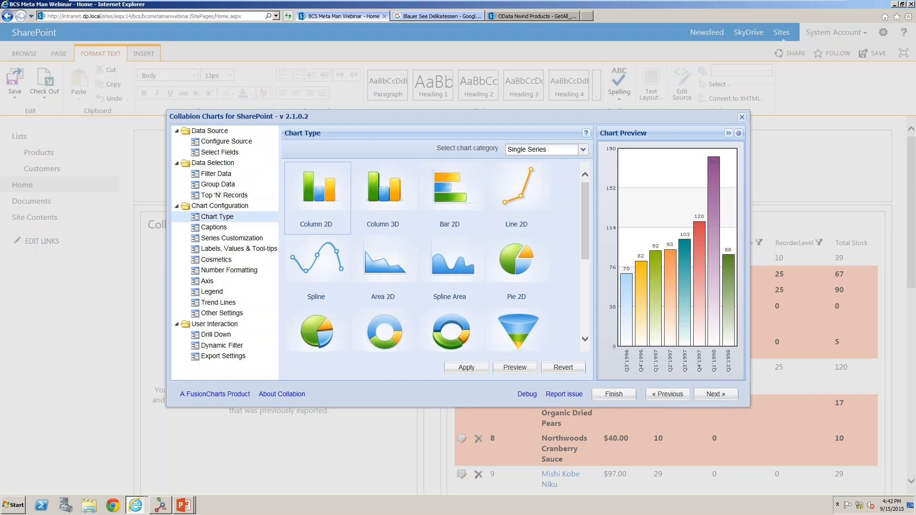
left_click(532, 150)
left_click(532, 168)
left_click(534, 149)
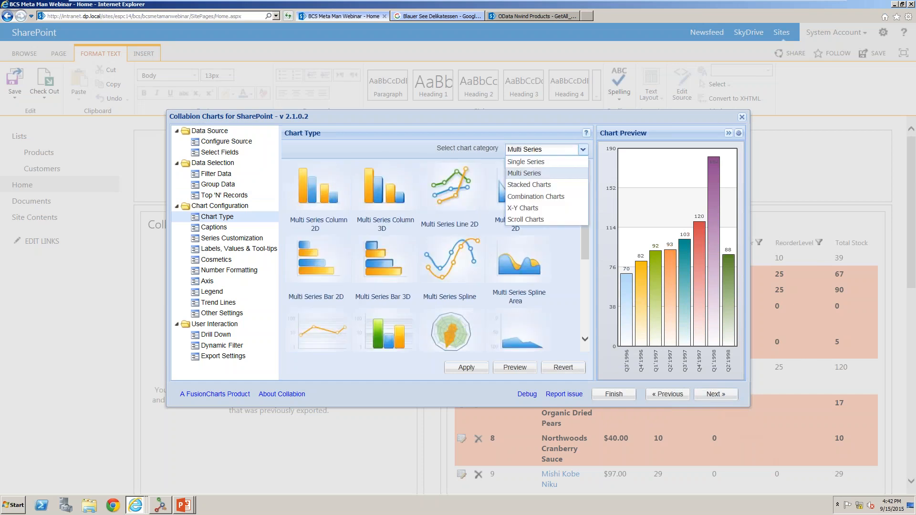
left_click(532, 190)
left_click(544, 149)
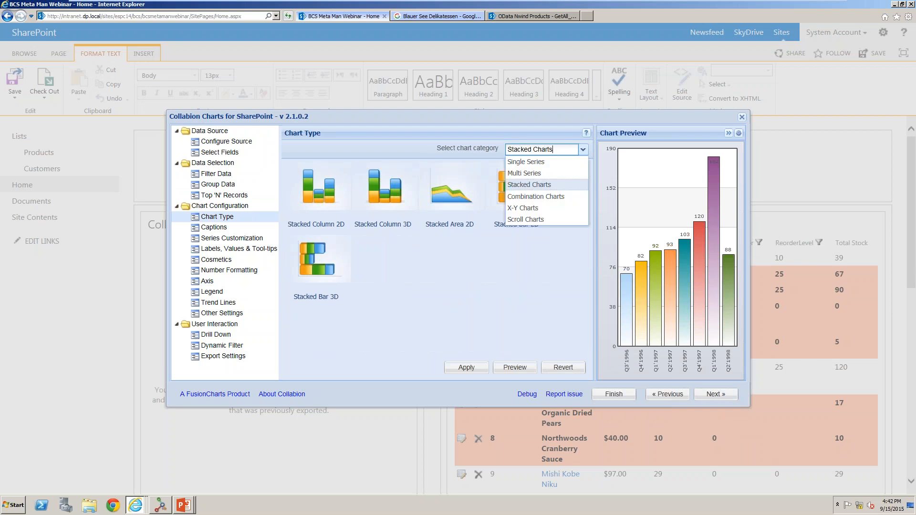
left_click(535, 196)
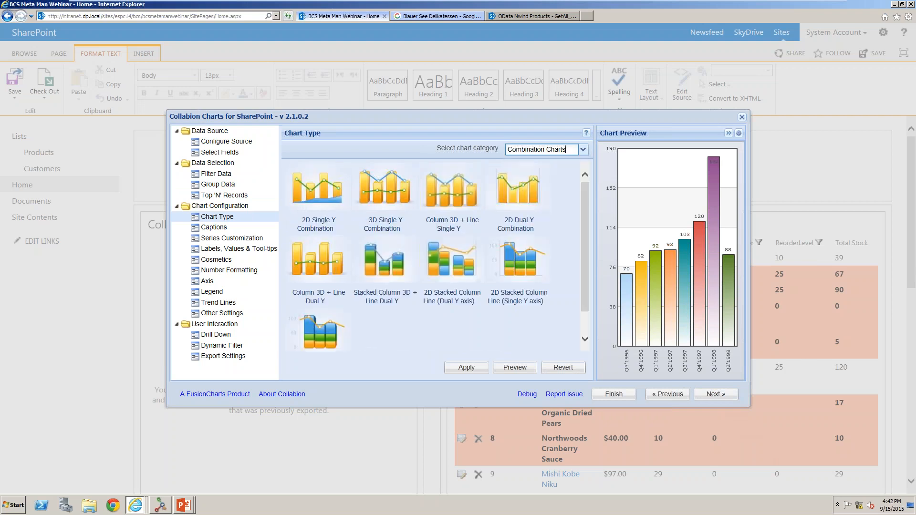
left_click(534, 150)
left_click(529, 159)
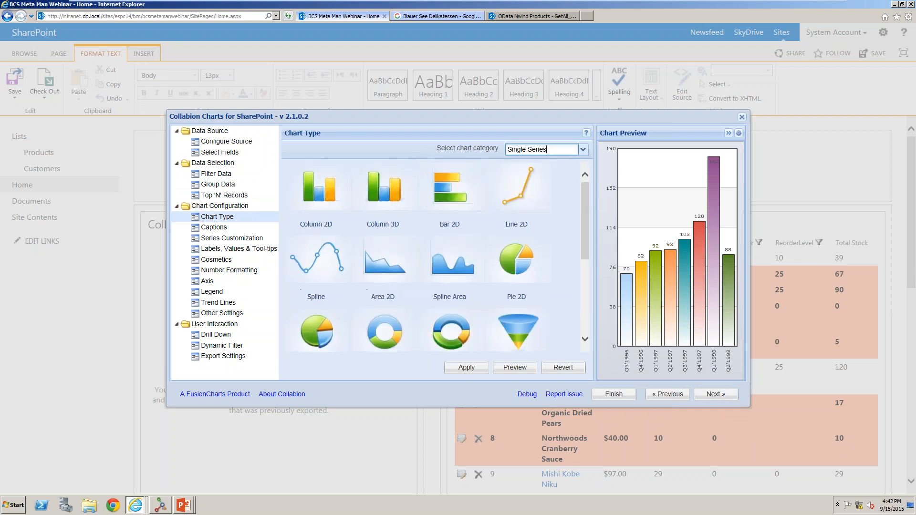
Apply the Column 3D chart type.
left_click(376, 202)
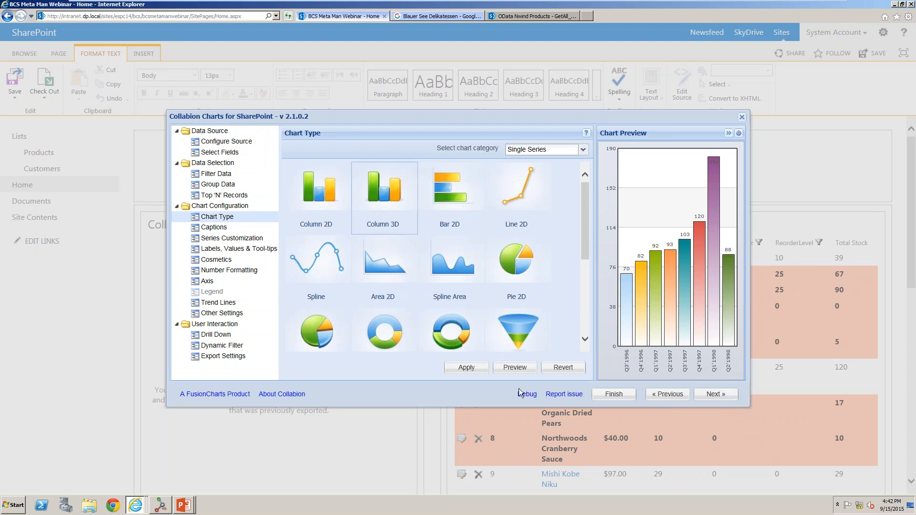
left_click(471, 371)
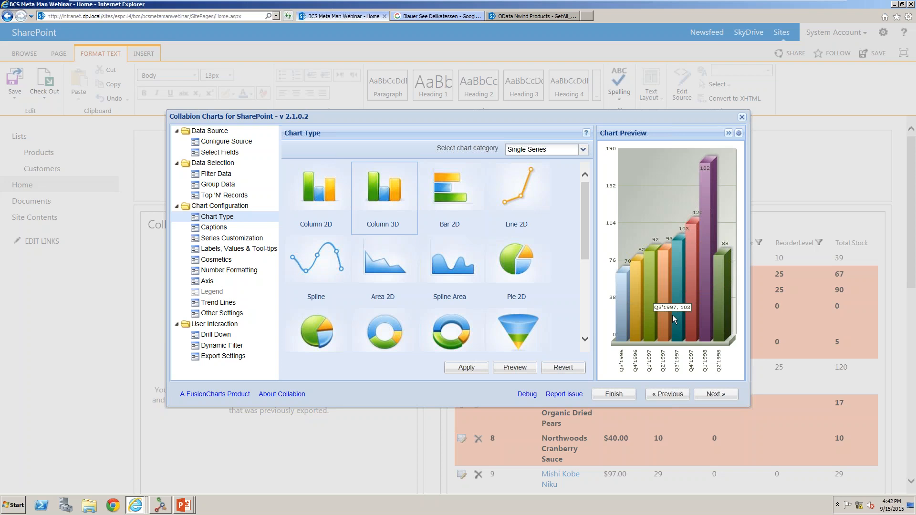
Set the chart title to "Number of Orders per Qtr" and apply it.
left_click(723, 395)
left_click(470, 166)
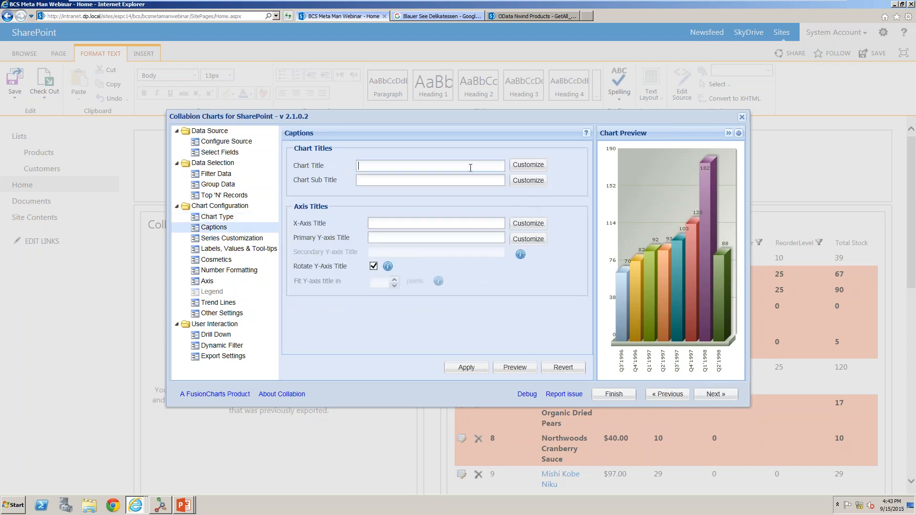
type("Number of Orders per Qtr")
left_click(464, 180)
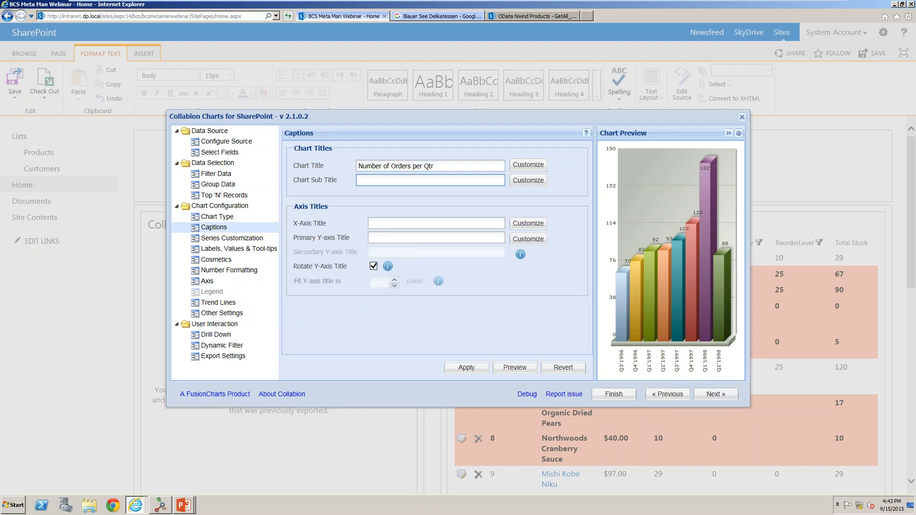
left_click(465, 367)
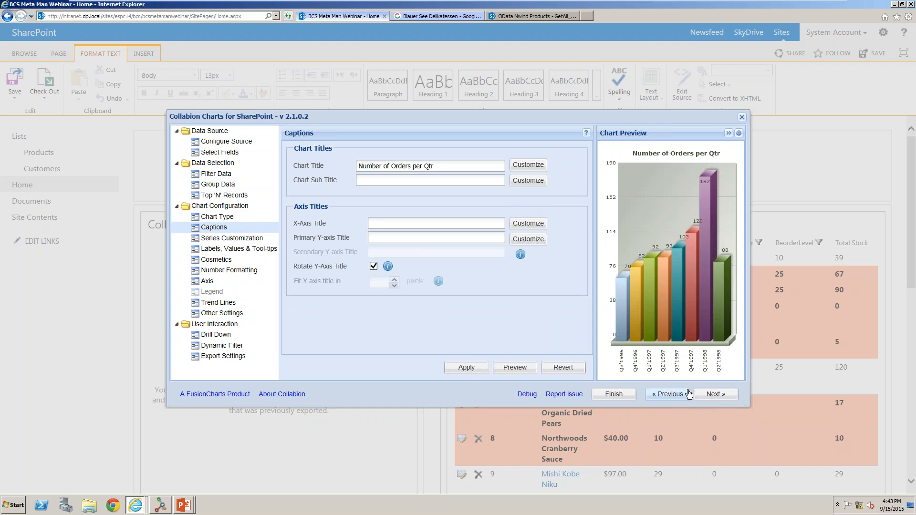
Set the X-axis date display format to Jan-08 and apply it.
left_click(705, 398)
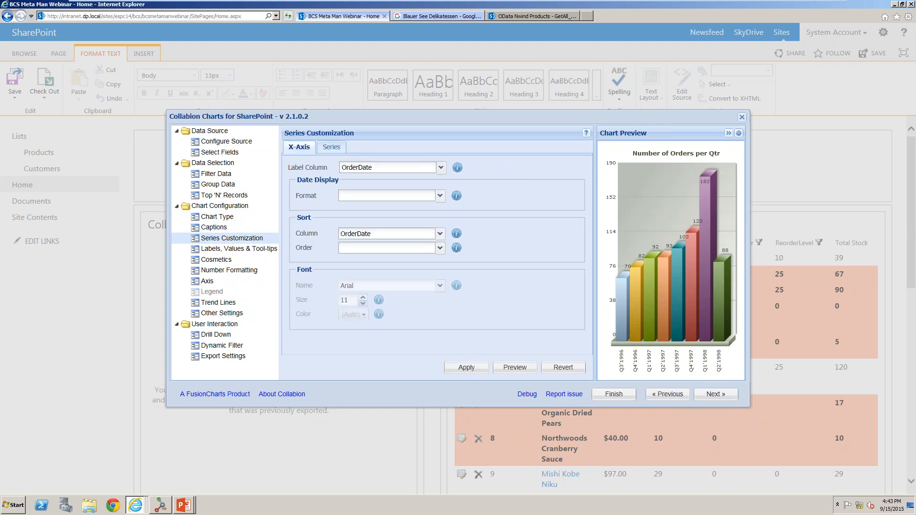
left_click(441, 198)
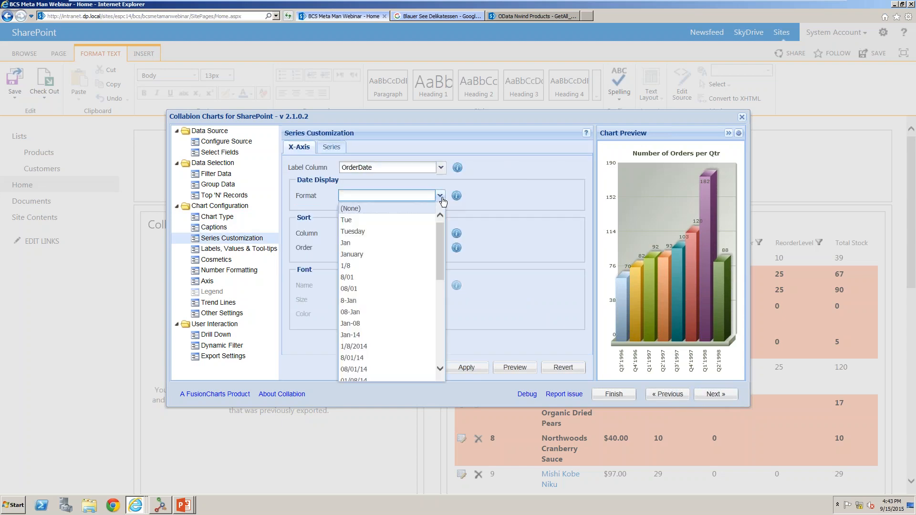
left_click(394, 324)
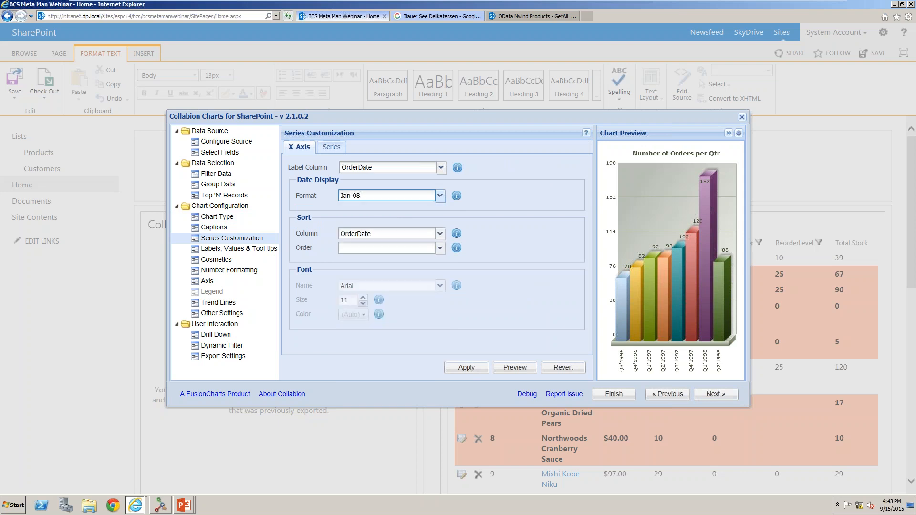
left_click(458, 371)
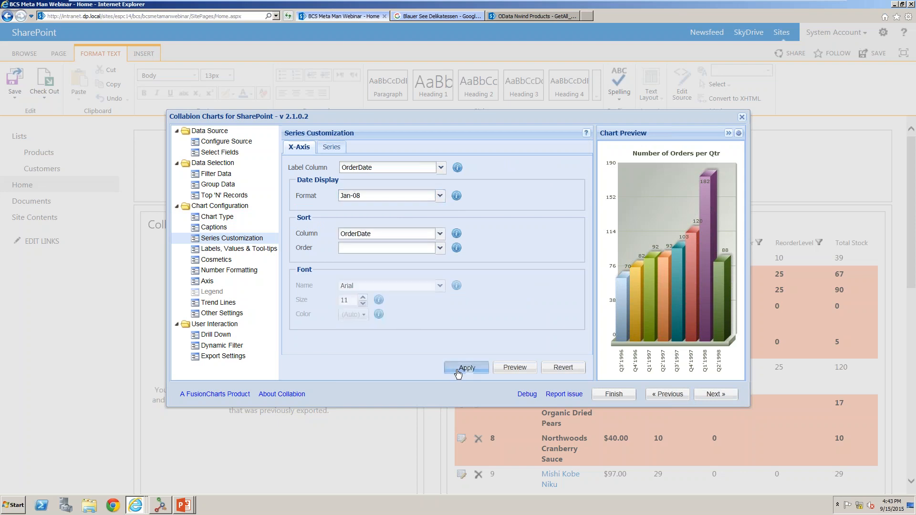
Page through the Labels, Number Formatting, Axis, Trend Lines and Other Settings pages to reach Drill Down.
mouse_move(628, 331)
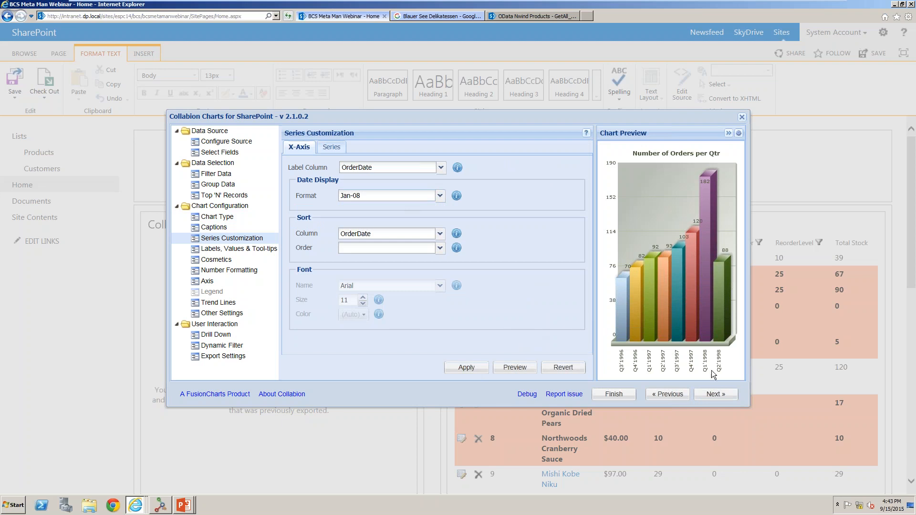
left_click(710, 397)
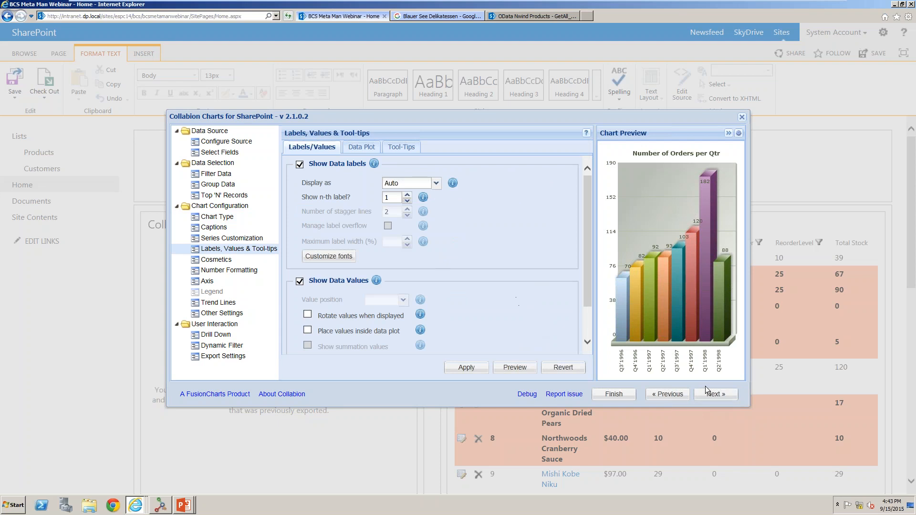
left_click(707, 395)
left_click(706, 397)
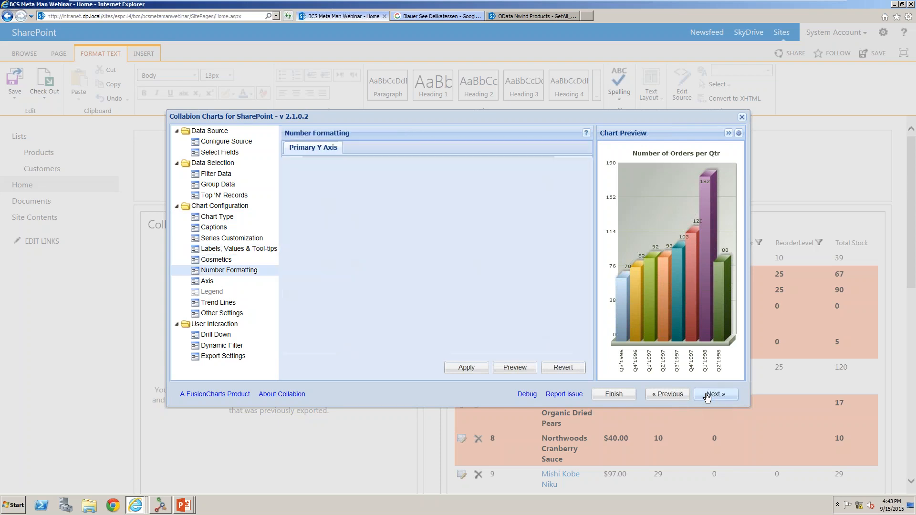
left_click(706, 396)
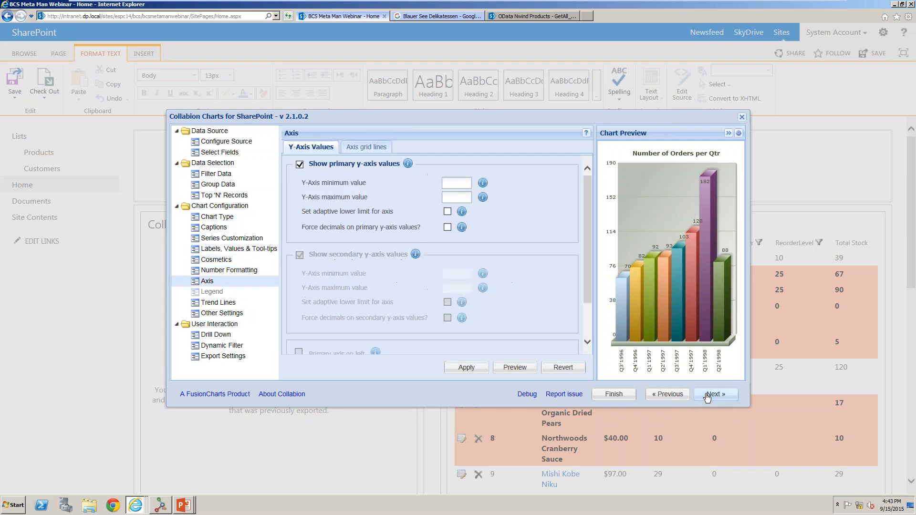
left_click(707, 395)
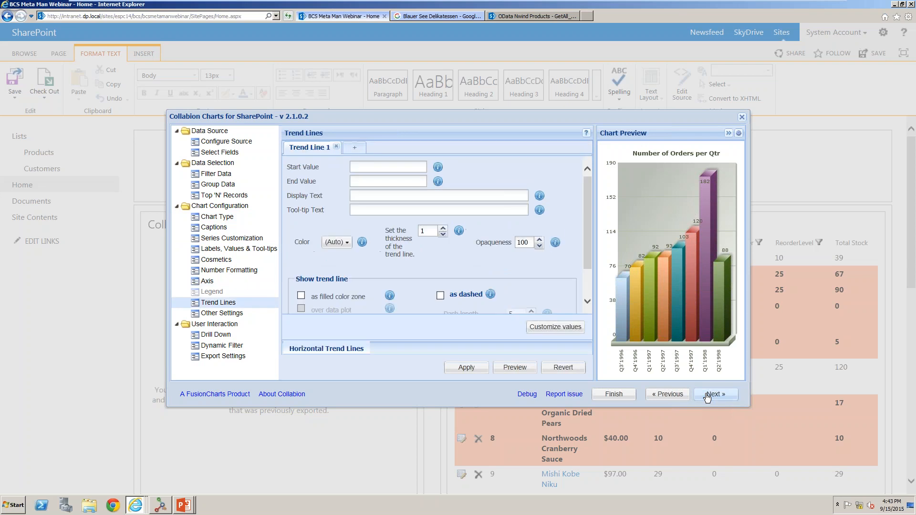
left_click(707, 396)
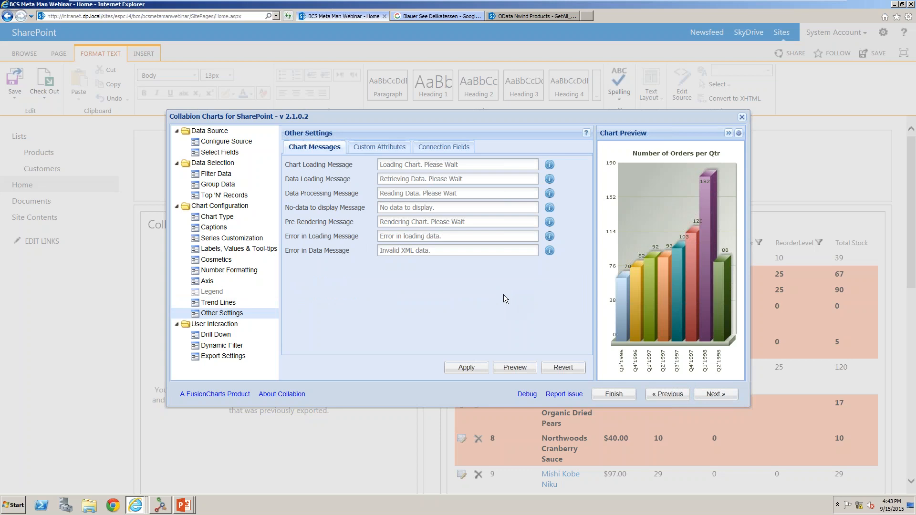
mouse_move(690, 308)
left_click(716, 396)
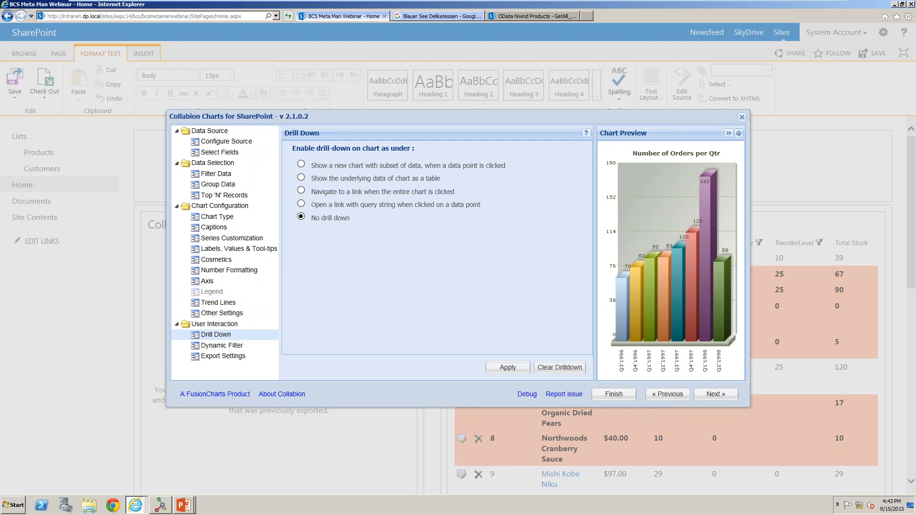
Enable drill-down to a new chart grouped by Month, with the drill-down title "Number of Orders per Month".
left_click(301, 164)
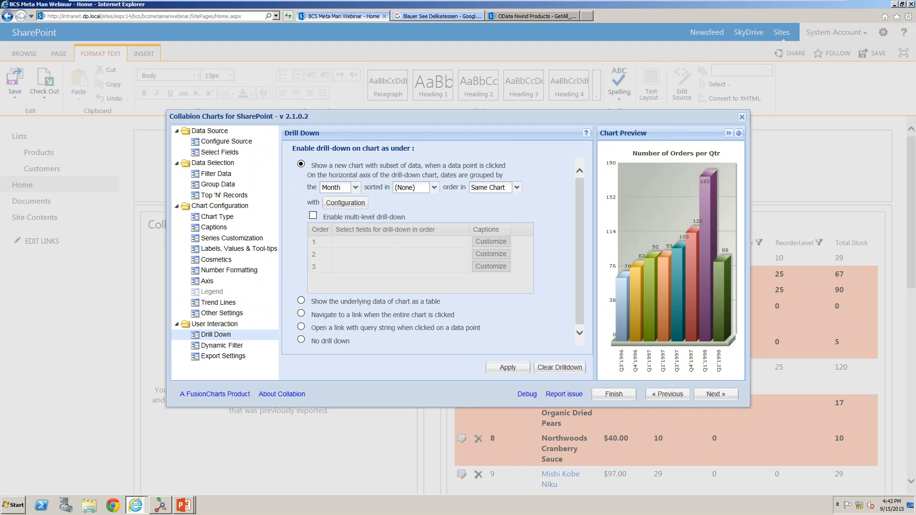
left_click(353, 204)
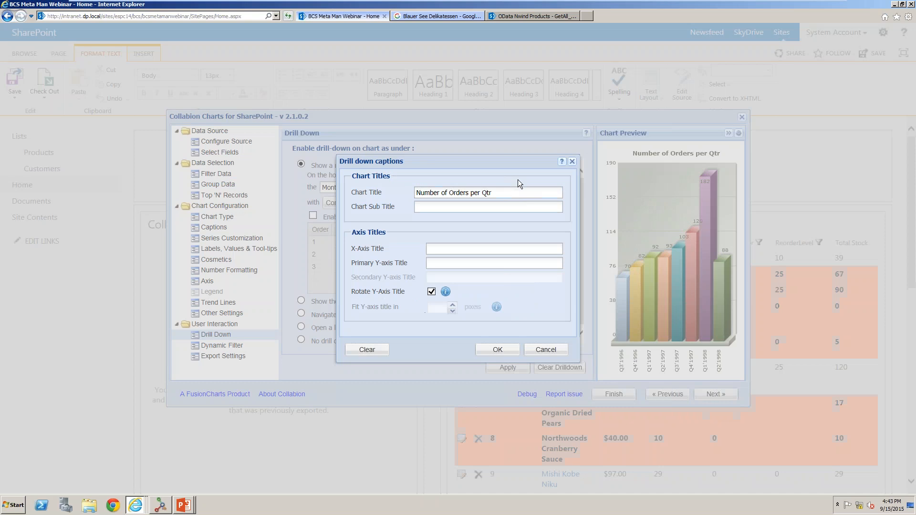
key("BackSpace")
key("BackSpace")
key("BackSpace")
type("Month")
left_click(497, 349)
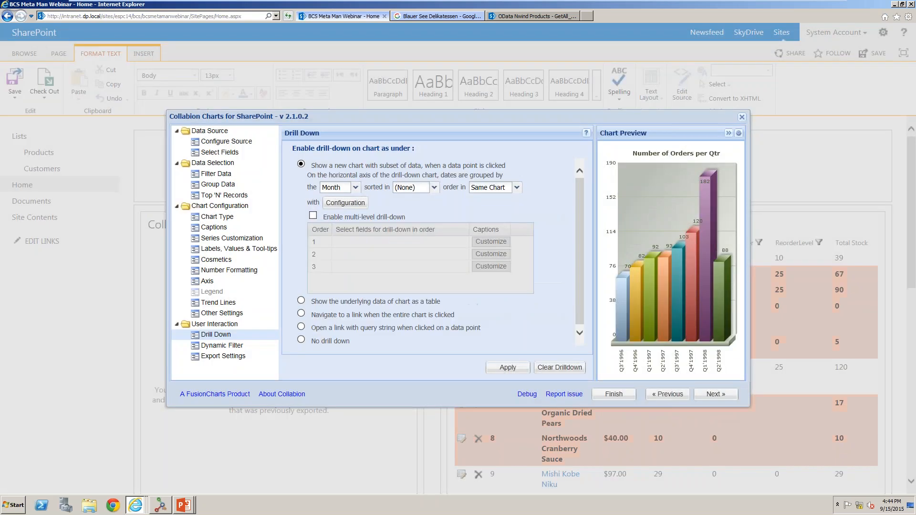
Enable multi-level drill-down with Day as the first level, titled "Number of Orders per Day", and apply it.
left_click(342, 216)
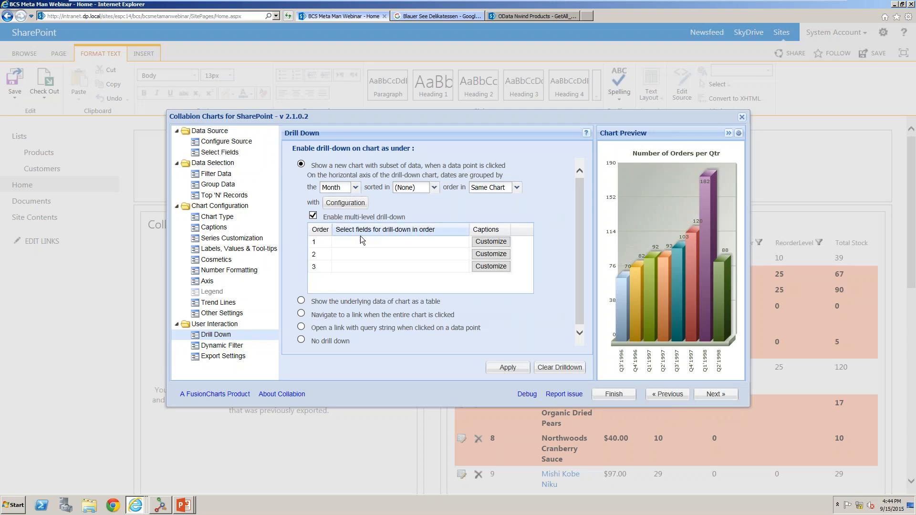
left_click(417, 245)
left_click(463, 242)
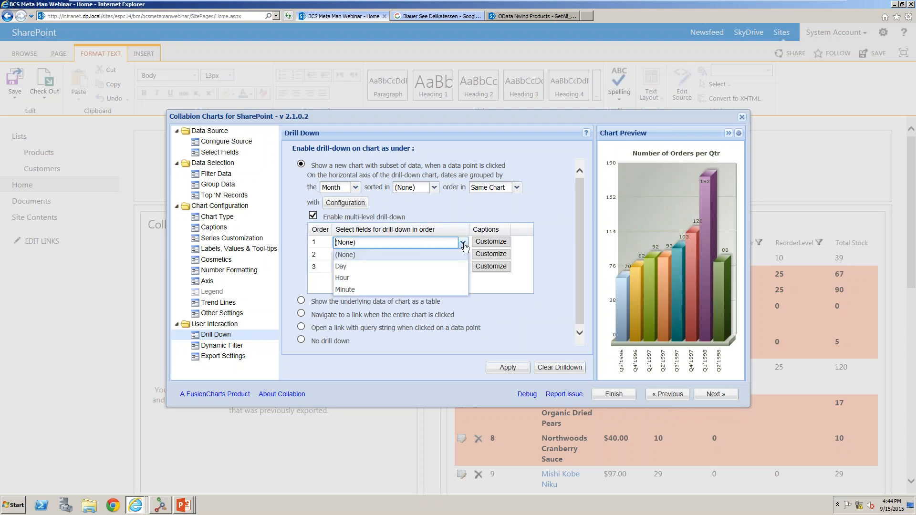
left_click(434, 266)
left_click(500, 244)
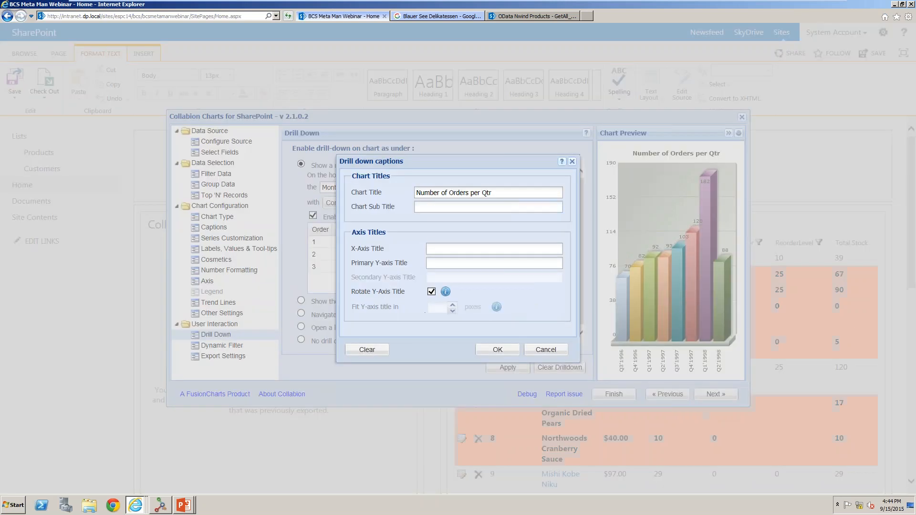
key("BackSpace")
key("BackSpace")
key("BackSpace")
type("Day")
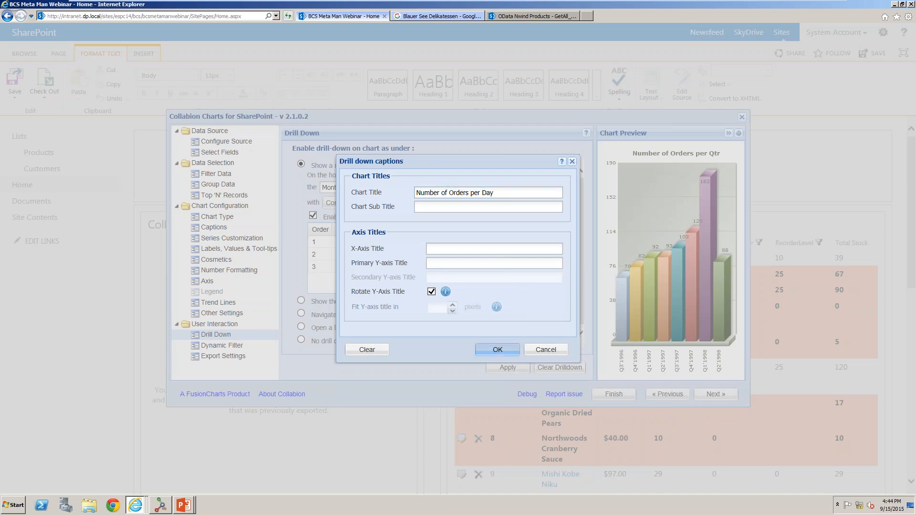
left_click(497, 350)
left_click(507, 368)
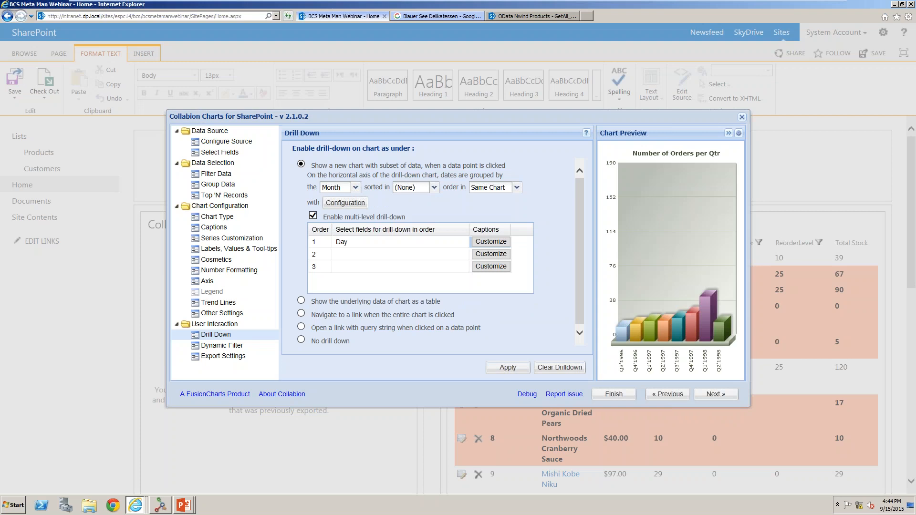
Allow viewers to filter the chart data dynamically.
left_click(223, 355)
left_click(221, 346)
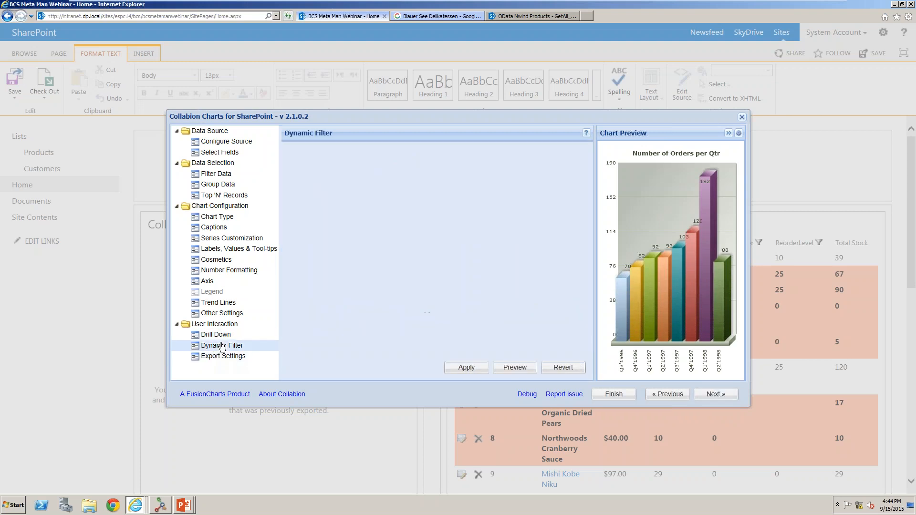
left_click(291, 153)
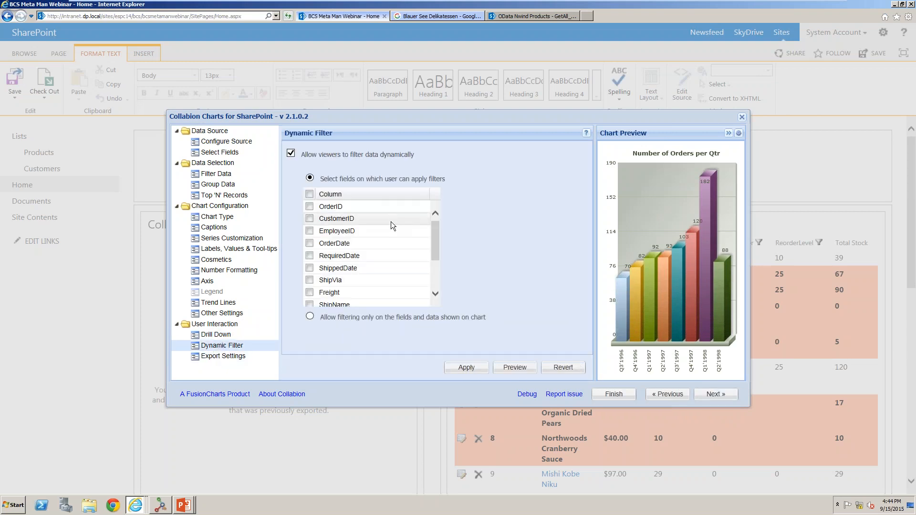
Select OrderDate as the field viewers can filter the chart on, and apply the change.
left_click(309, 243)
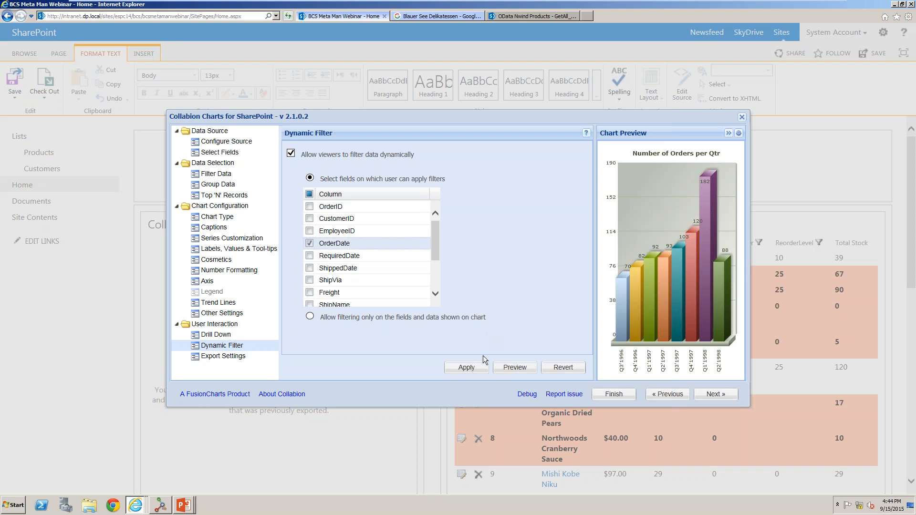
left_click(467, 368)
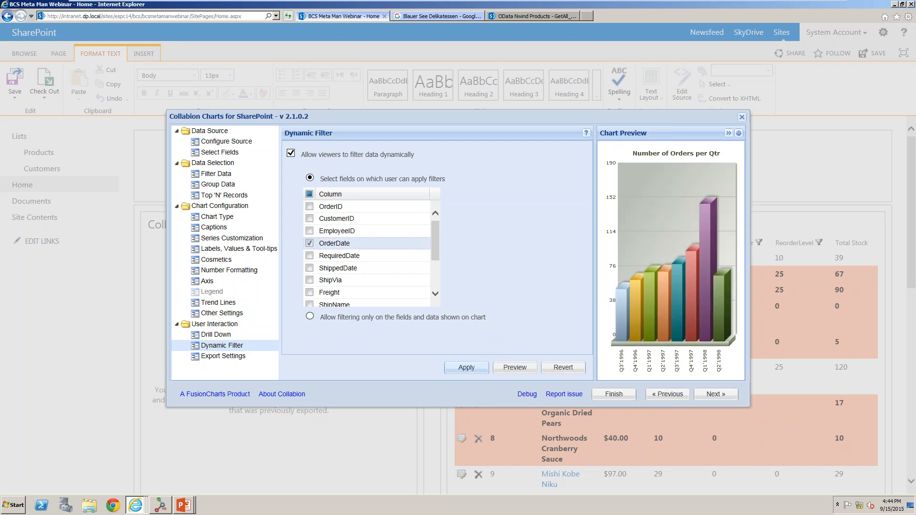
Enable printing of the chart and exporting chart data as an Excel spreadsheet, and apply.
left_click(223, 356)
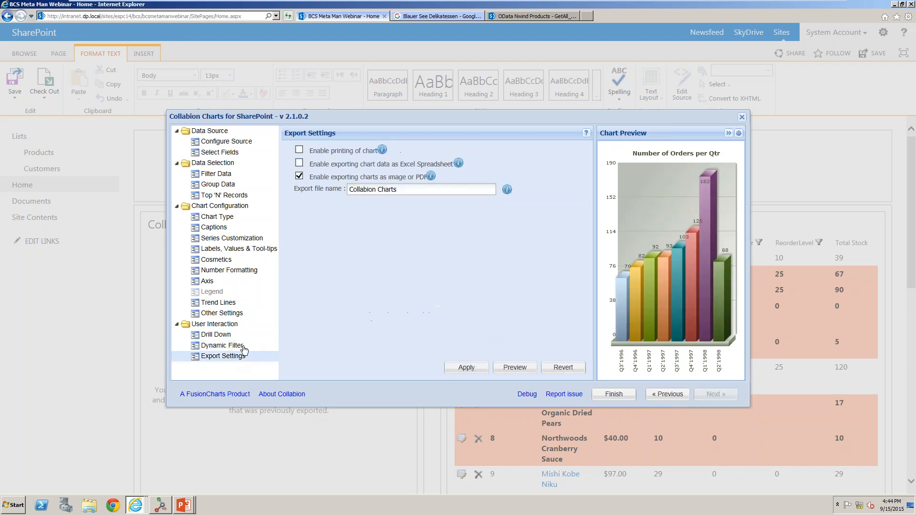
left_click(299, 150)
left_click(299, 163)
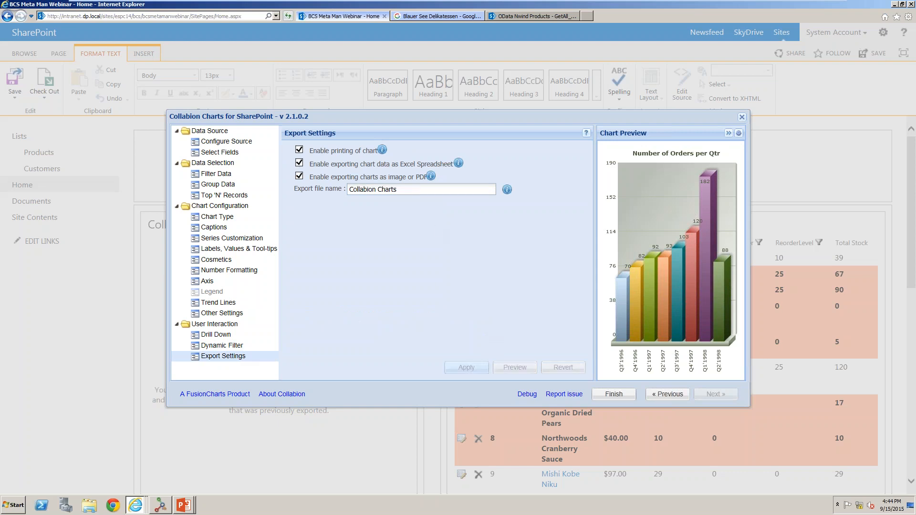
left_click(466, 367)
Finish the chart wizard and save the page.
left_click(614, 394)
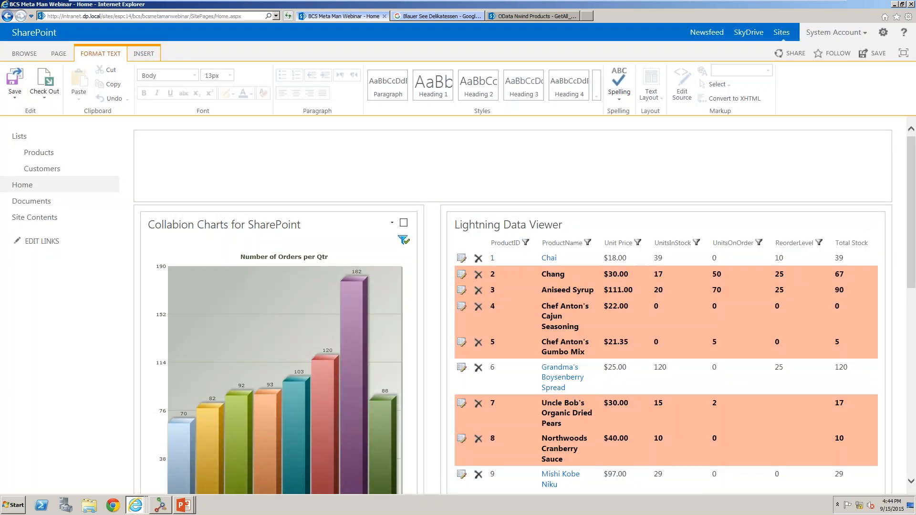
left_click(15, 82)
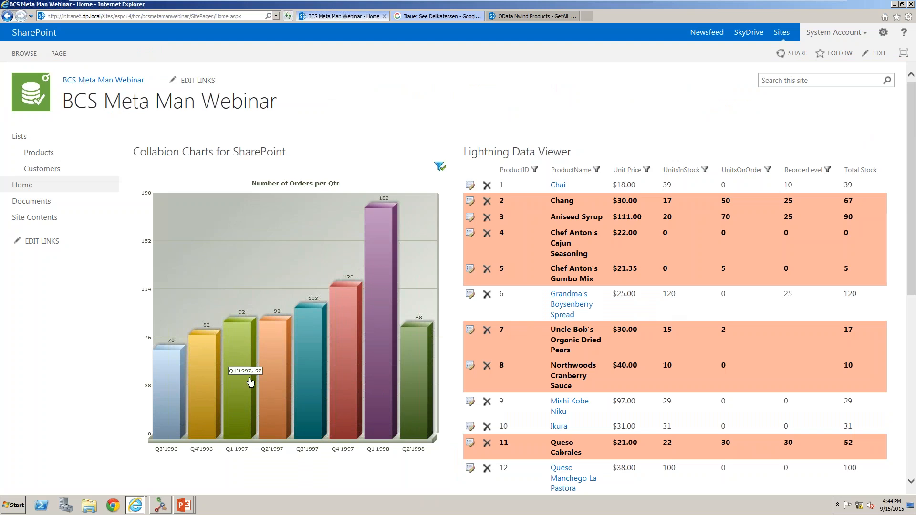
Drill down from Q1'1998 into its months and into March 1998, then return to all quarters.
left_click(385, 278)
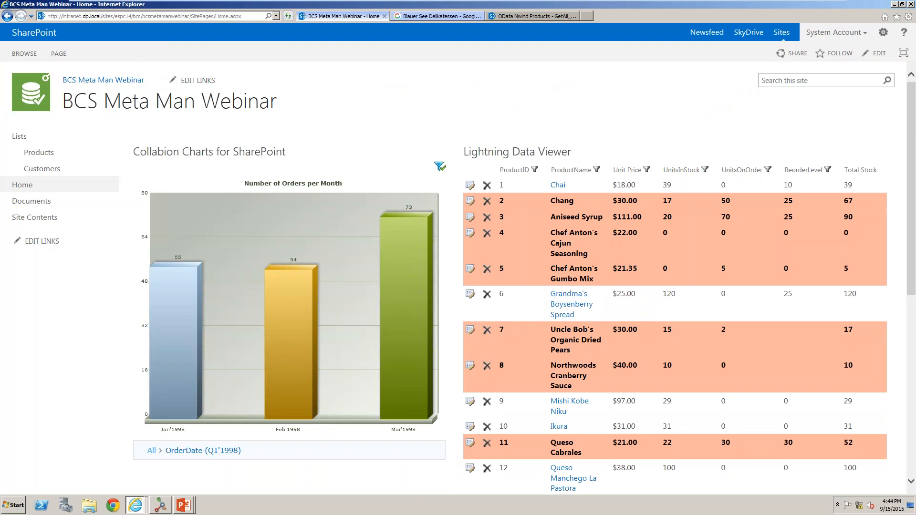
left_click(404, 283)
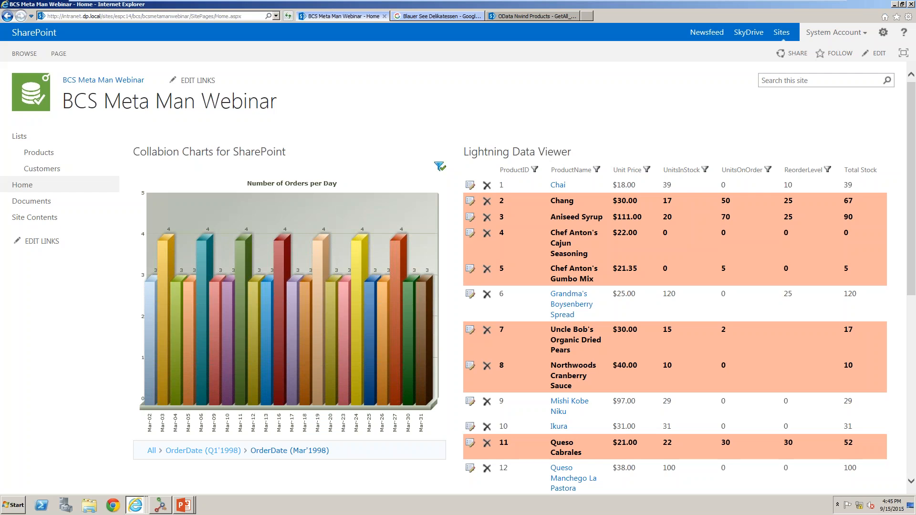
left_click(151, 450)
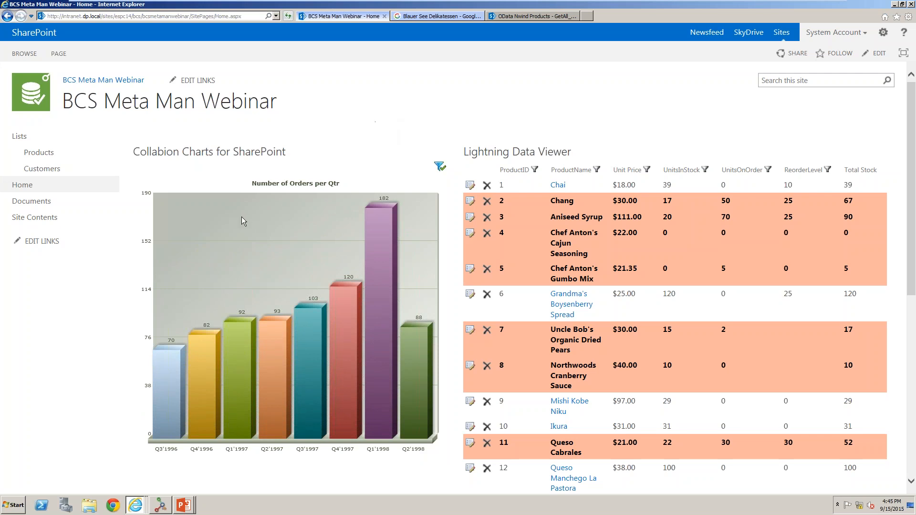
Switch to the PowerPoint slide show, advance one slide, and return to the browser.
left_click(184, 505)
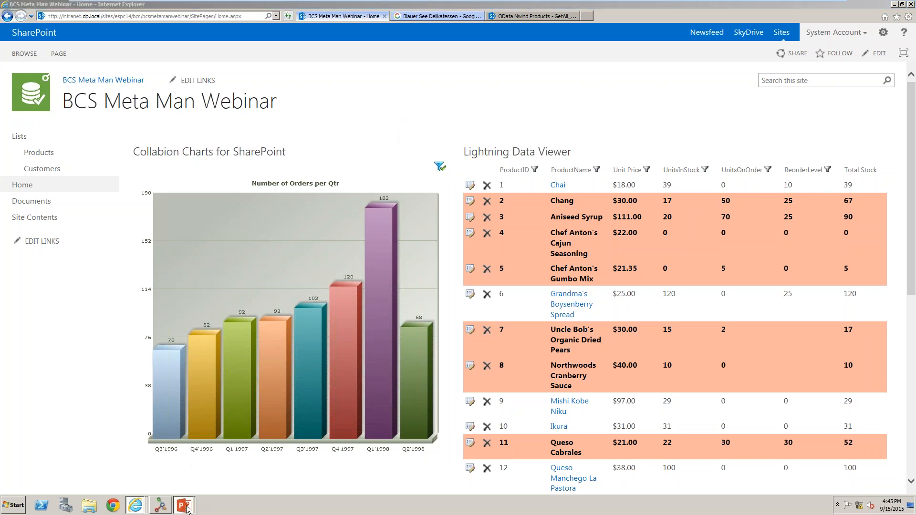
left_click(181, 485)
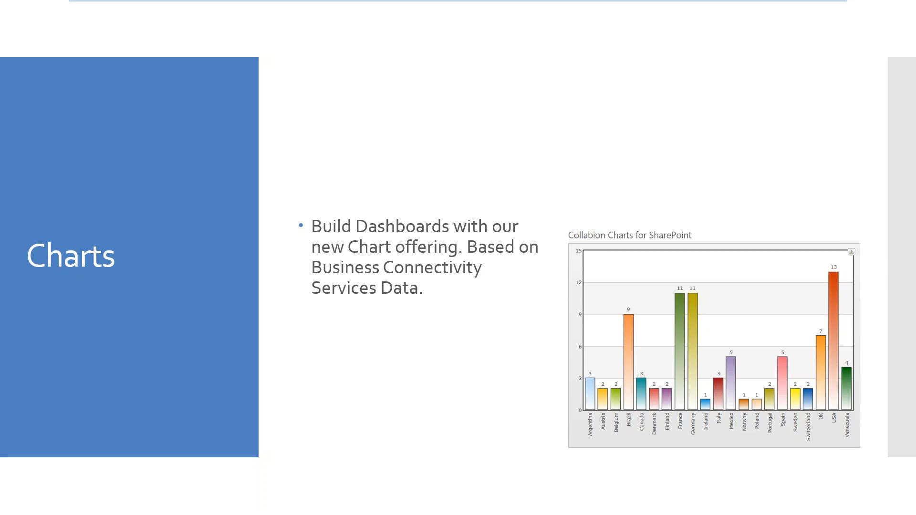
key("Right")
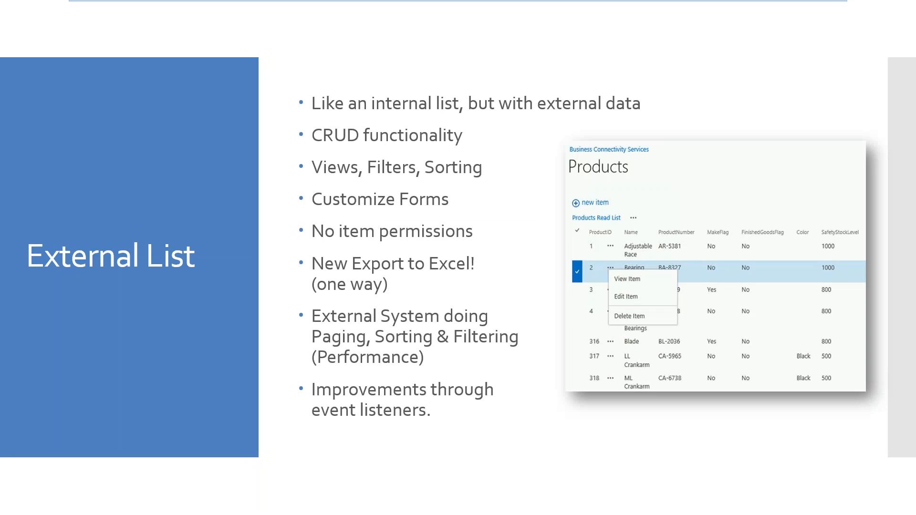
key("alt+Tab")
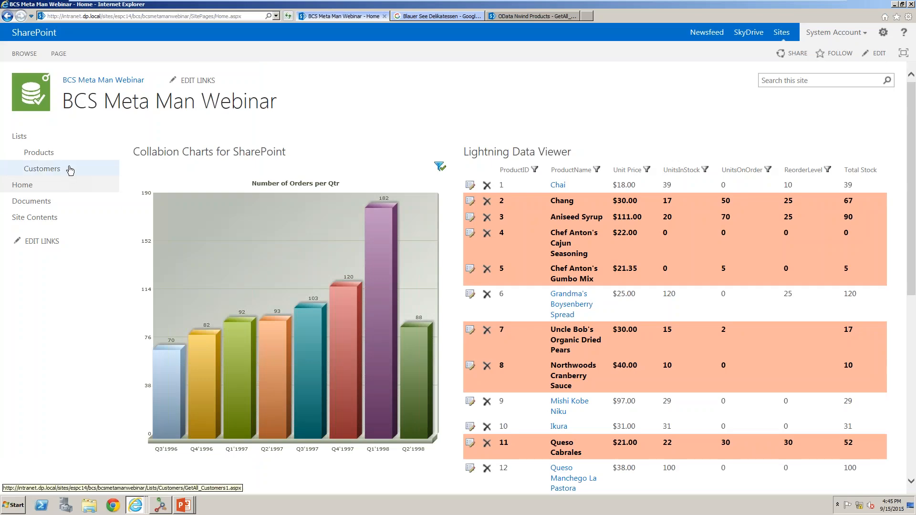
Open the Customers external list and show its list commands.
left_click(70, 171)
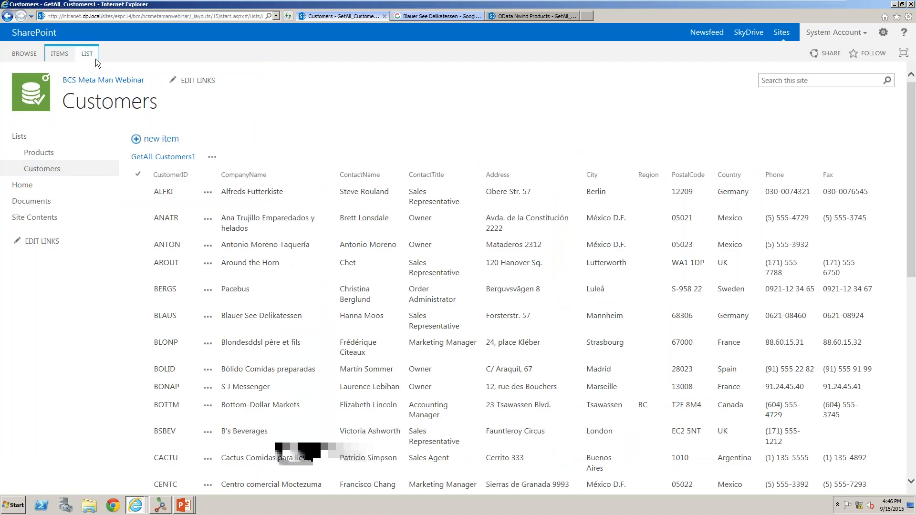
left_click(91, 55)
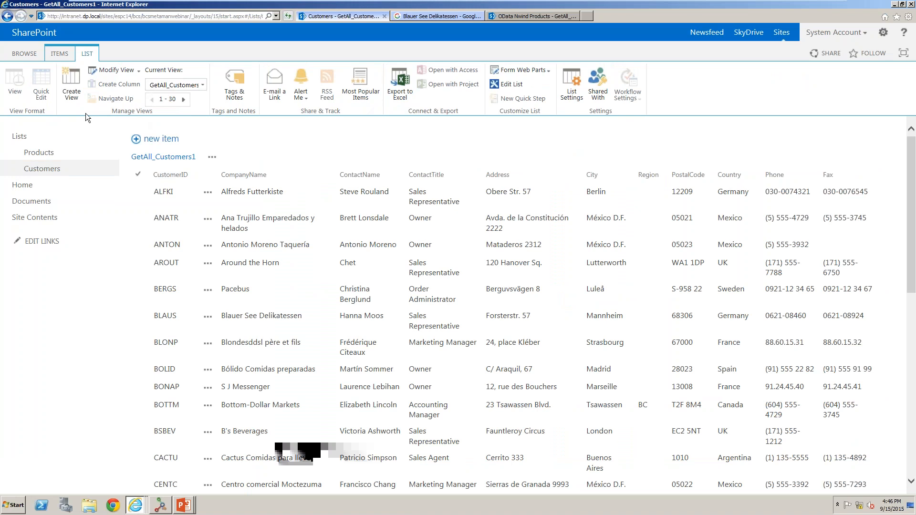
Switch to BCS Meta Man and open the Customers entity's configuration at its methods.
left_click(163, 506)
right_click(471, 163)
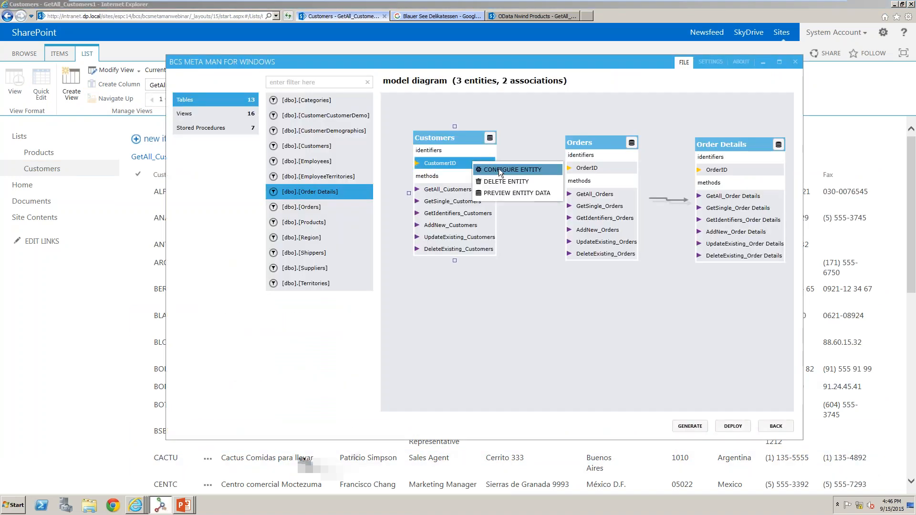
left_click(499, 171)
left_click(210, 123)
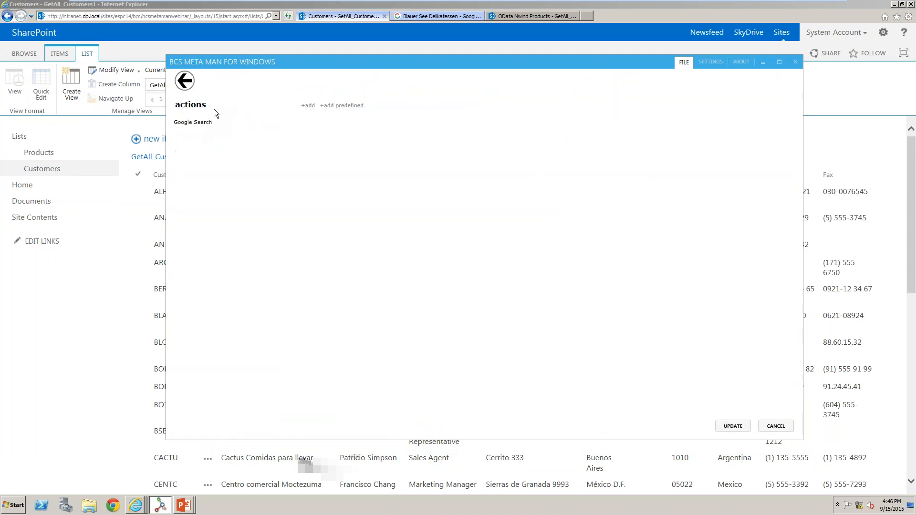
left_click(185, 80)
left_click(202, 115)
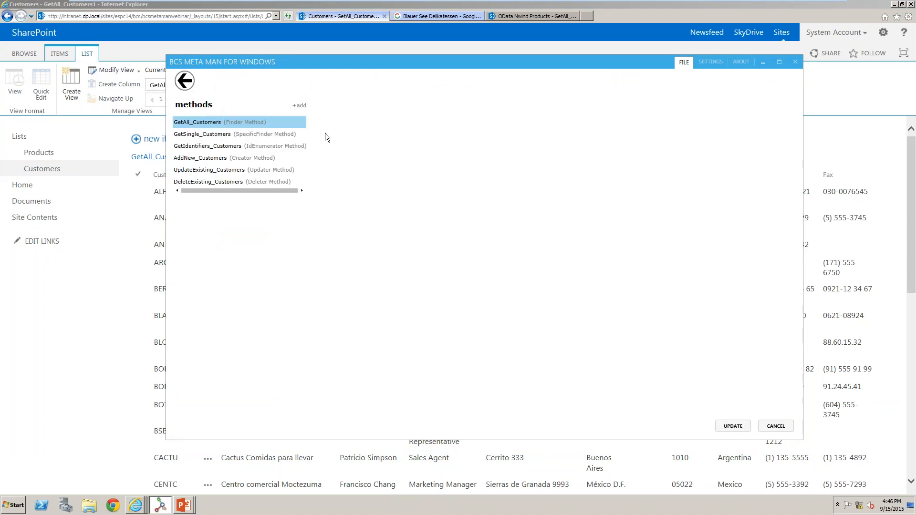
Add a Finder method named US Customers to the Customers entity and save it.
left_click(299, 105)
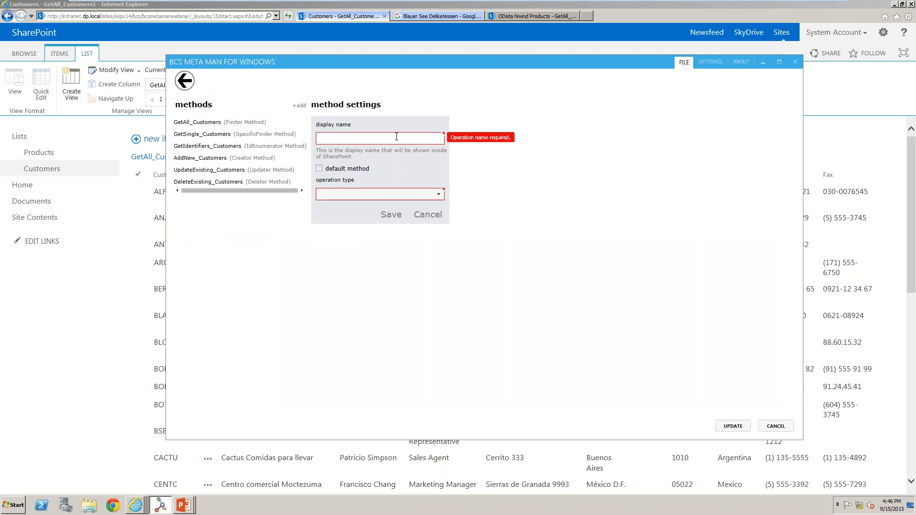
type("US Customers")
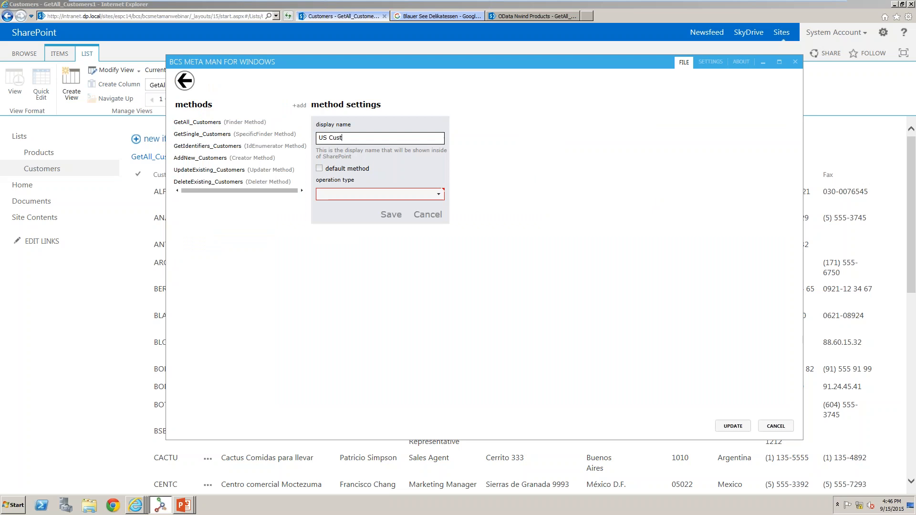
left_click(440, 195)
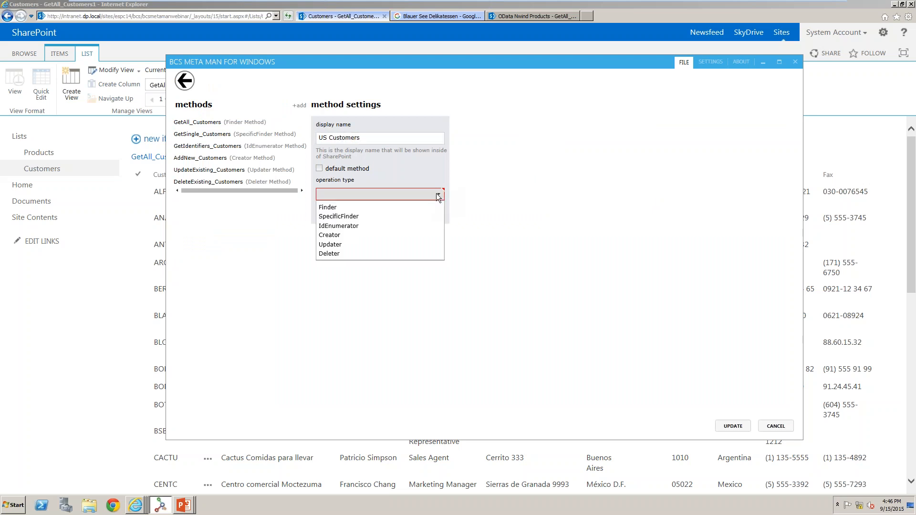
left_click(424, 207)
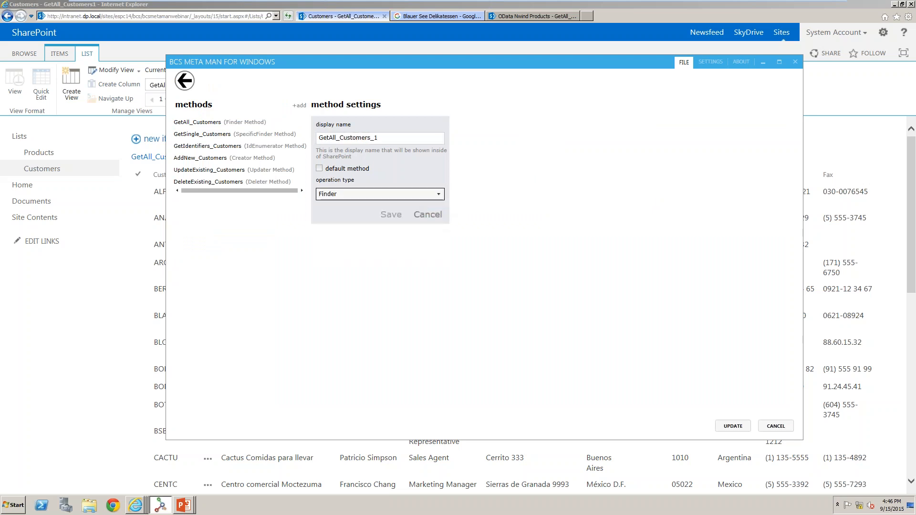
left_click(391, 218)
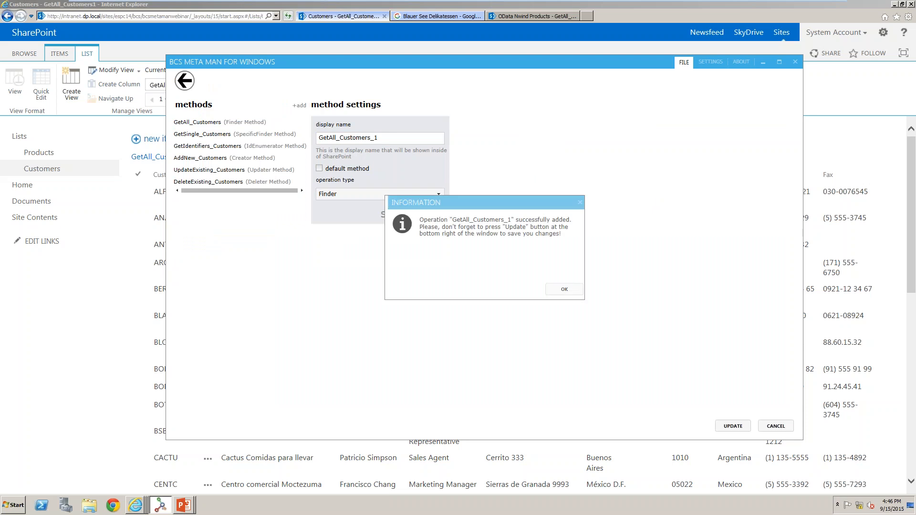
left_click(562, 292)
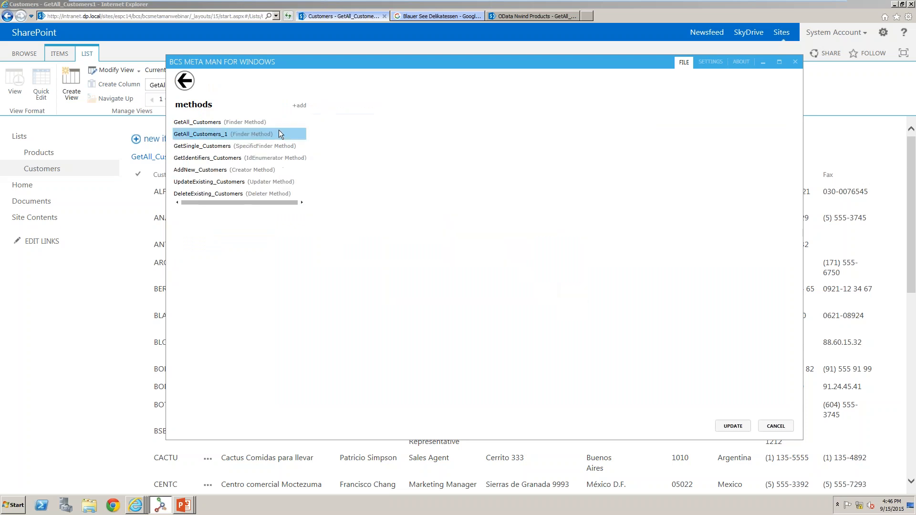
Start adding a filter to the new GetAll_Customers_1 method, cancel it, and close the entity configuration without updating.
left_click(260, 134)
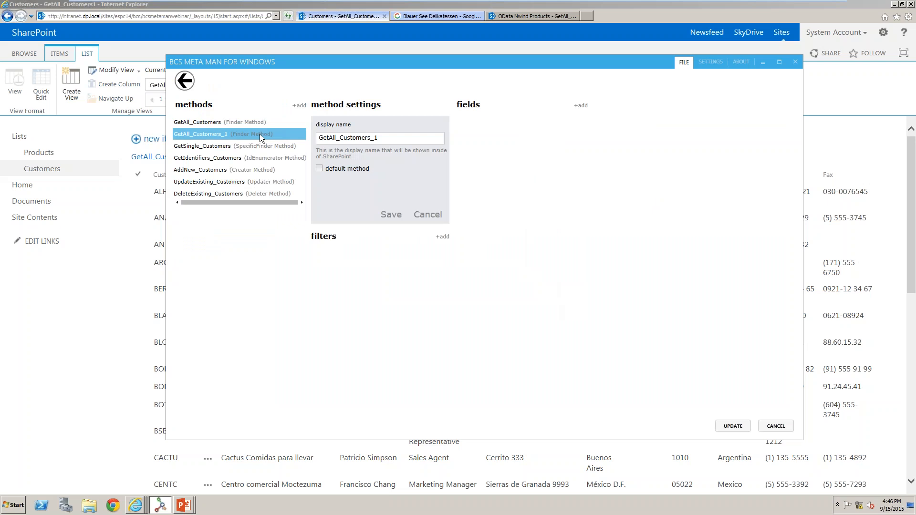
left_click(443, 236)
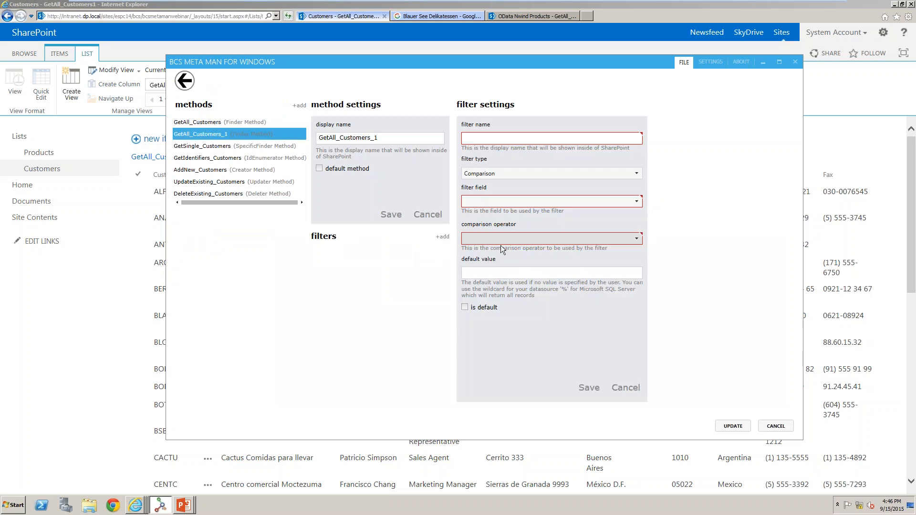
left_click(627, 388)
left_click(776, 426)
left_click(776, 426)
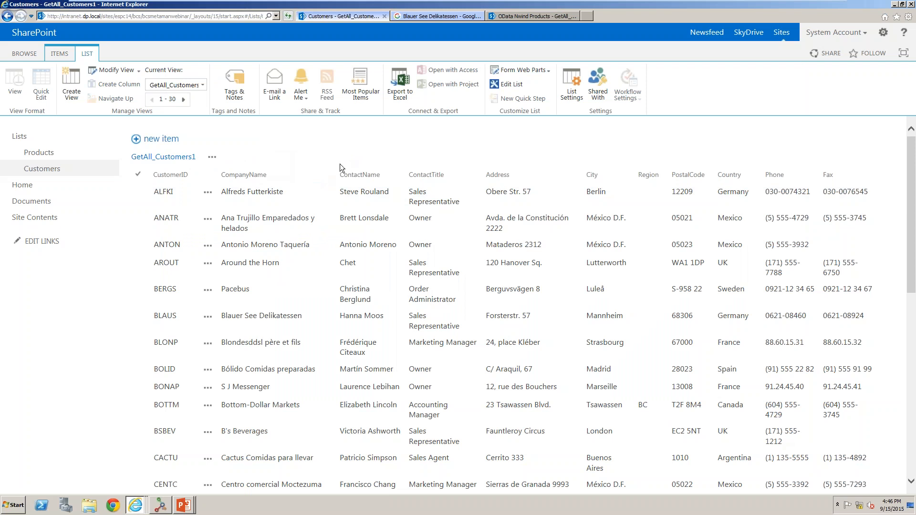
Advance the PowerPoint slide show through three slides and switch back to the browser.
left_click(184, 506)
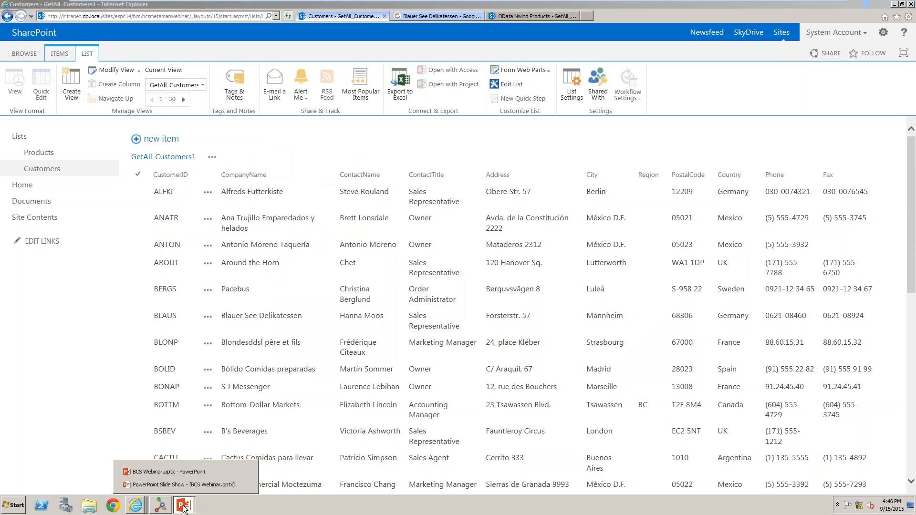
left_click(183, 484)
key("Right")
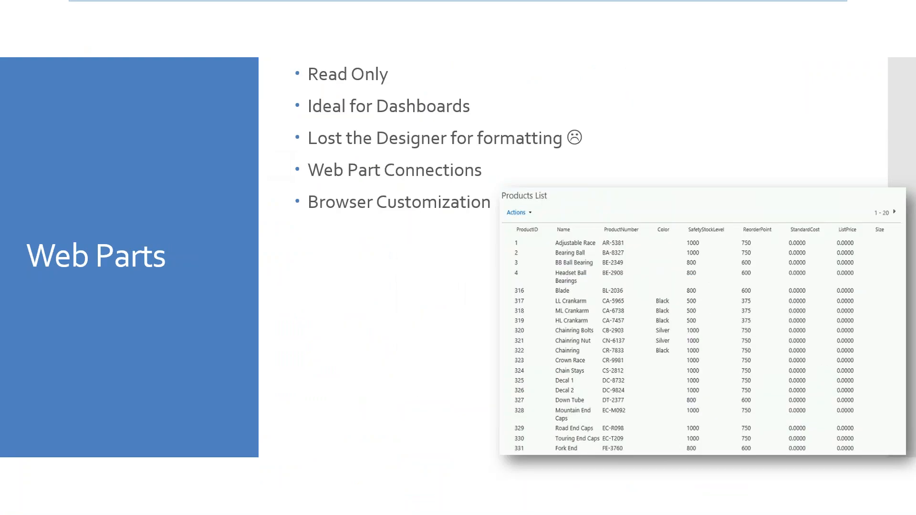
key("Right")
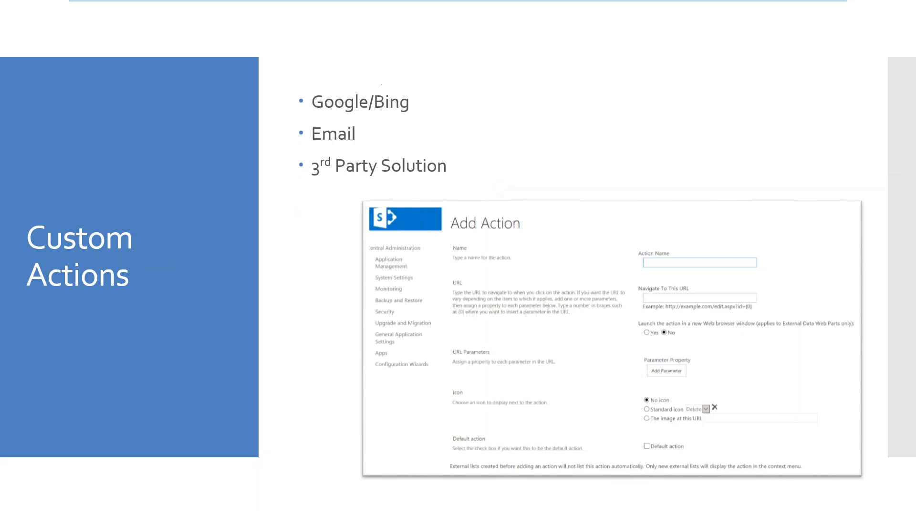
key("Right")
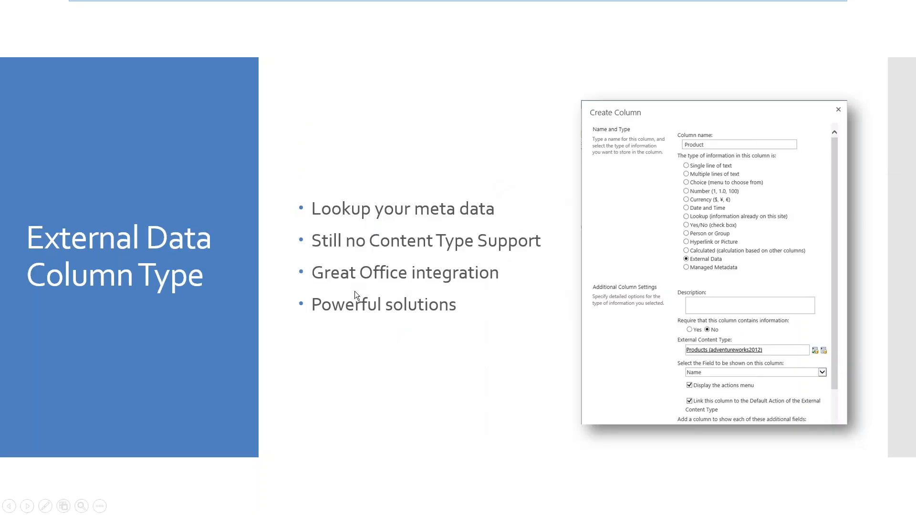
key("alt+Tab")
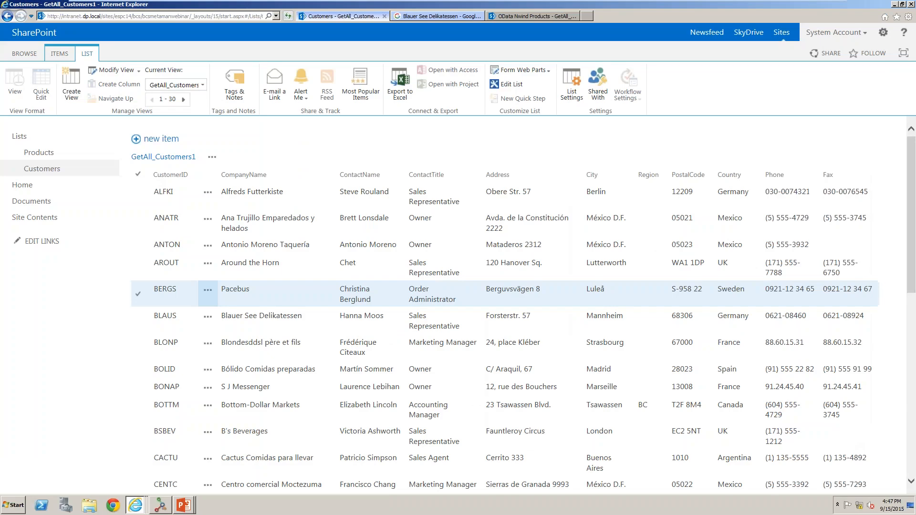
In the Documents library, start a new column named Customer of the External Data type.
left_click(58, 205)
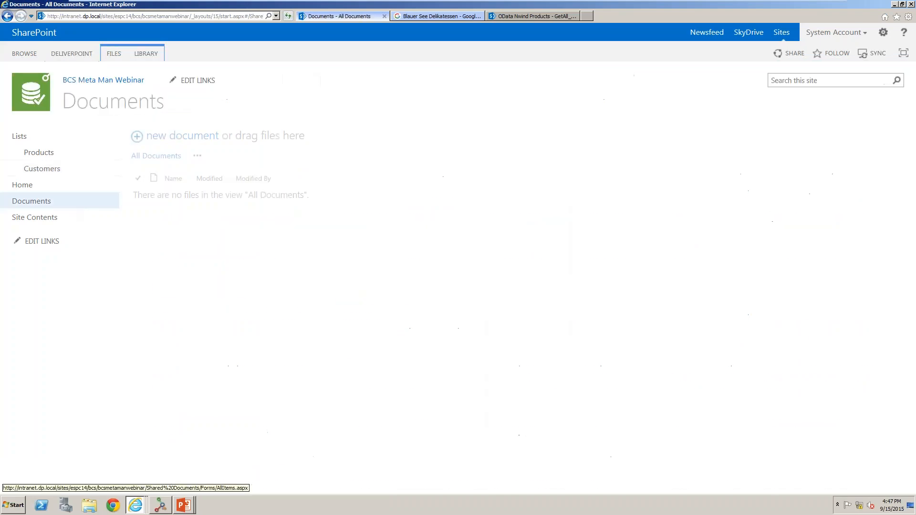
left_click(144, 54)
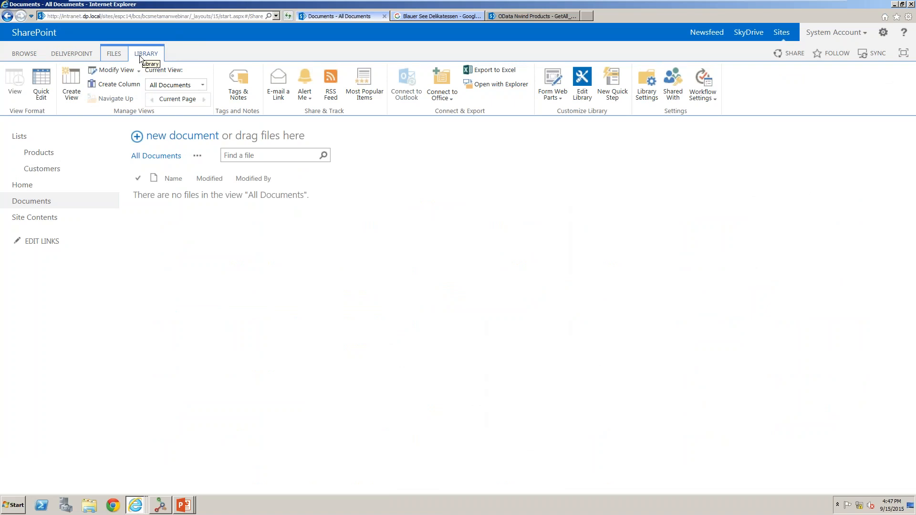
left_click(110, 85)
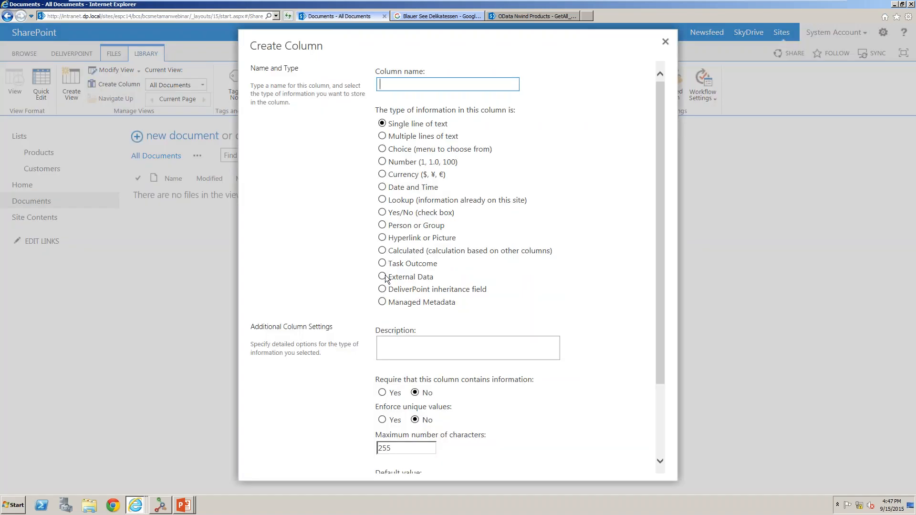
left_click(382, 276)
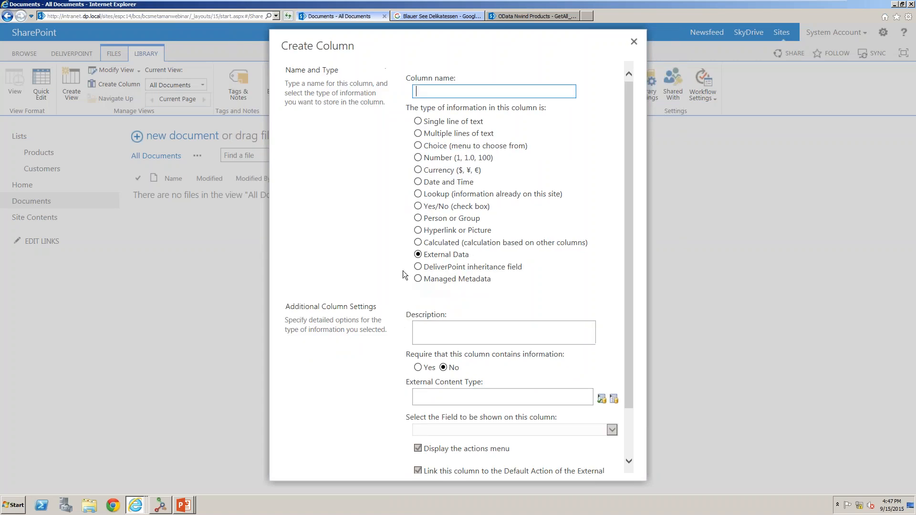
type("Customer")
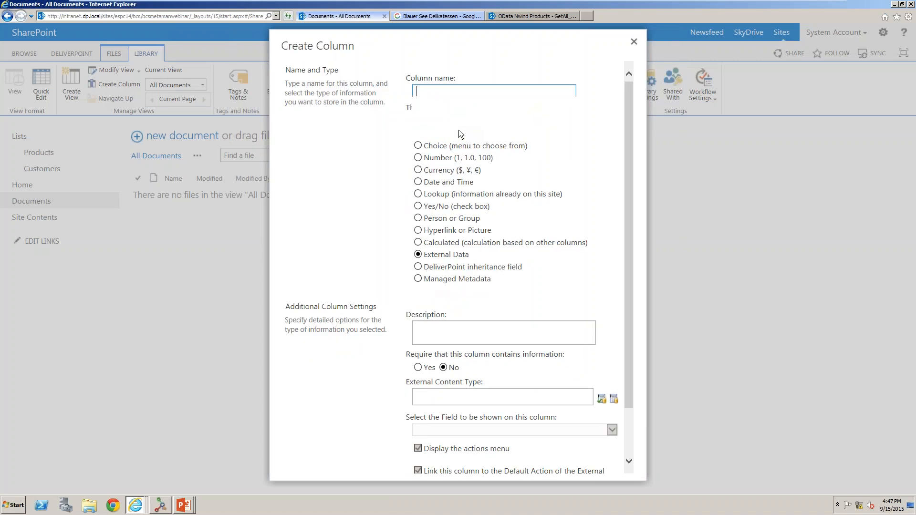
left_click(612, 233)
scroll(625, 301, "down", 2)
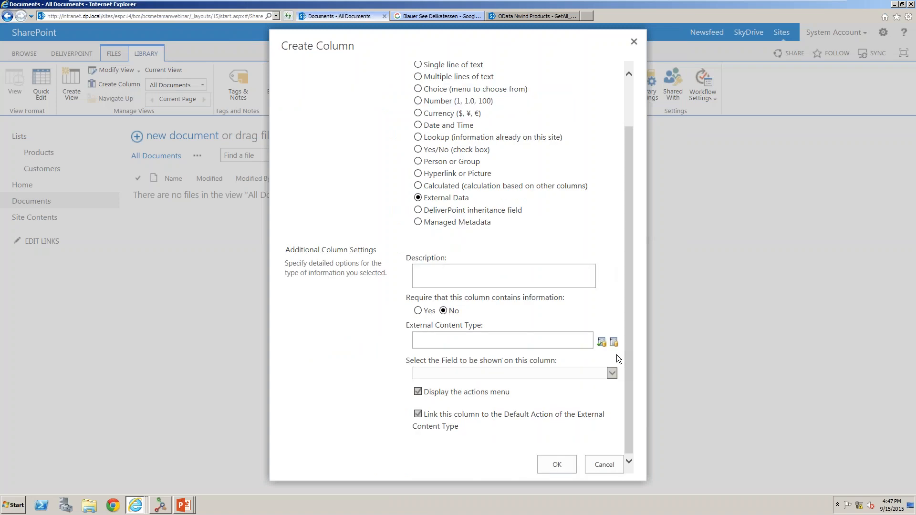
Pick Northwind_MetaMan.Customers as the column's external content type.
left_click(613, 340)
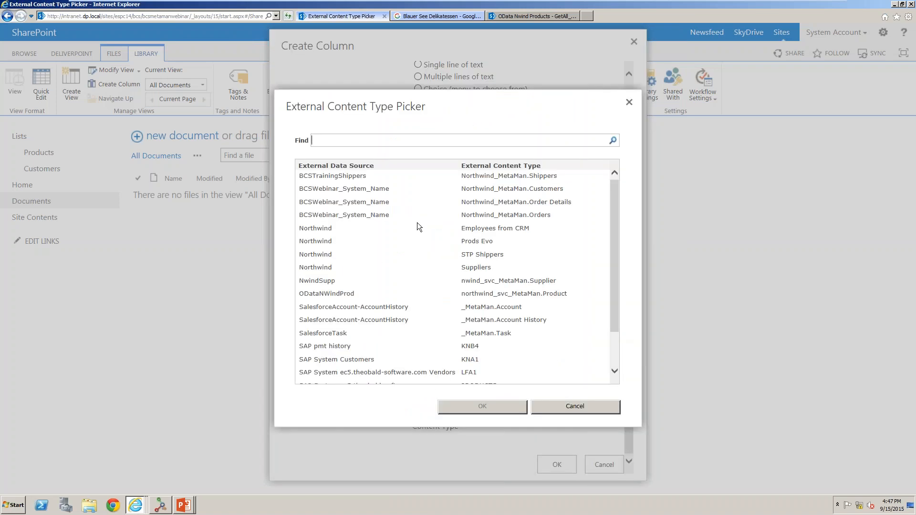
left_click(518, 190)
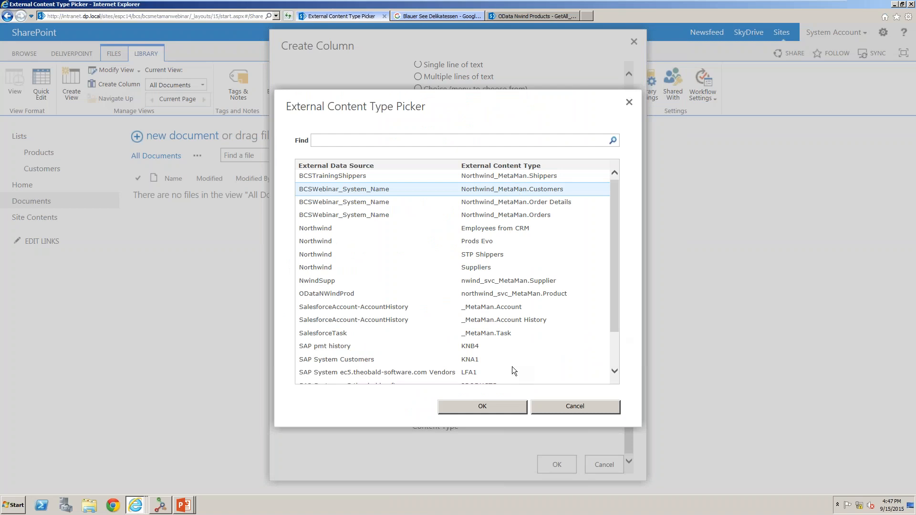
left_click(484, 407)
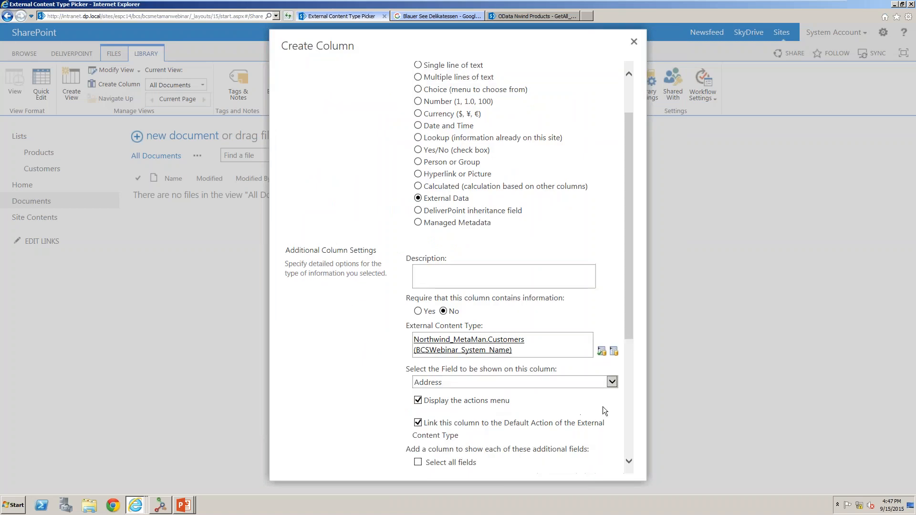
Set the field shown in the column to CompanyName.
left_click_drag(626, 329, 630, 393)
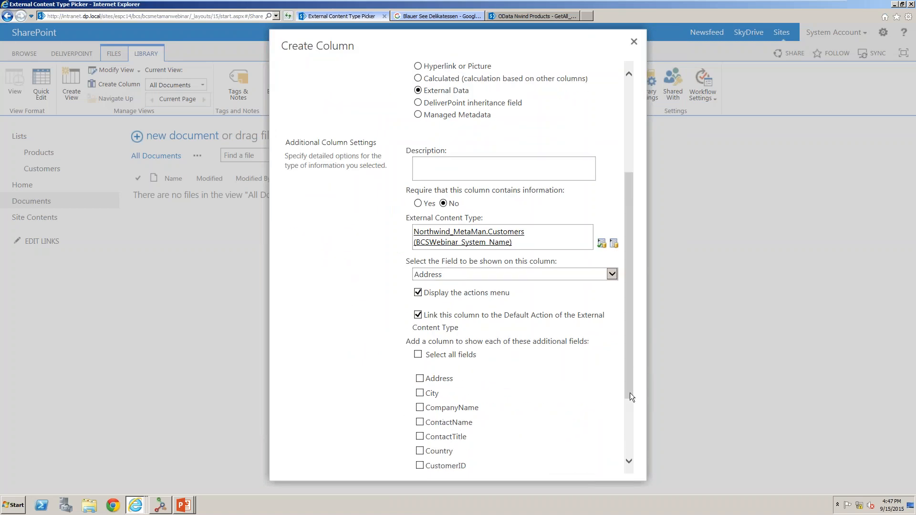
left_click(610, 275)
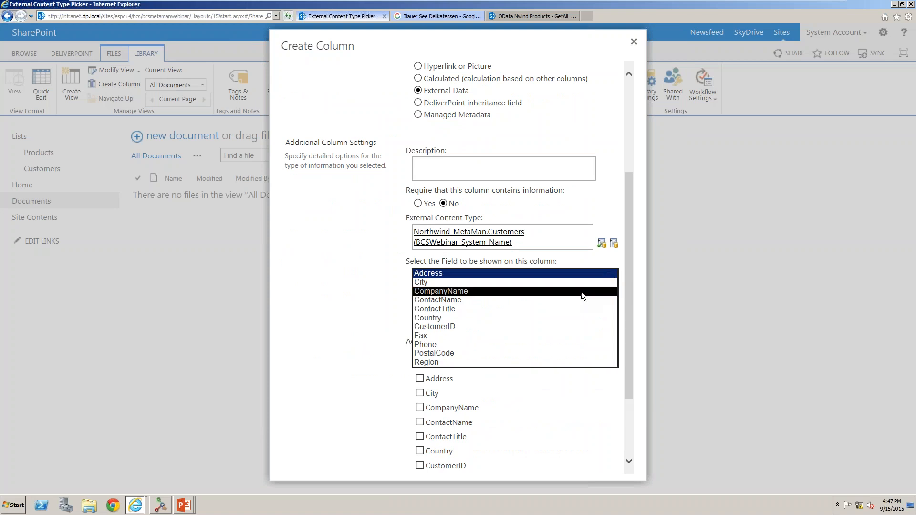
left_click(581, 292)
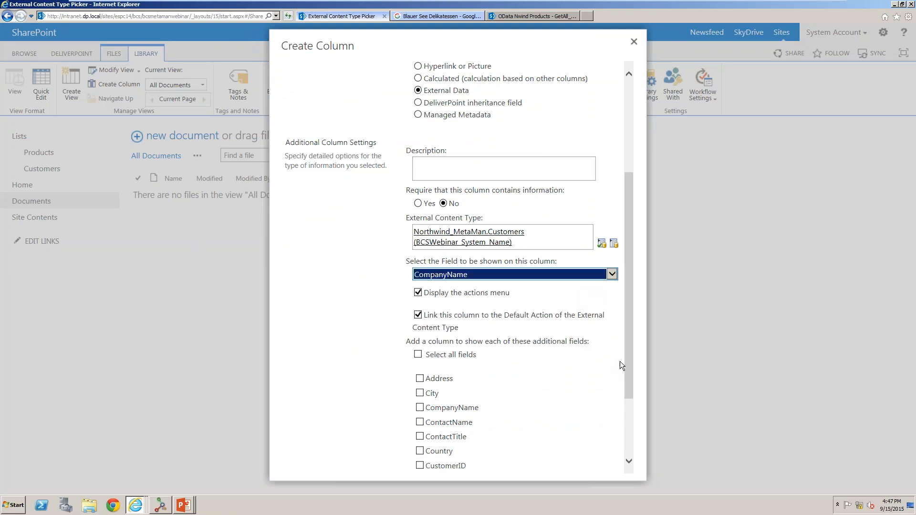
Add Address, City and Country as additional fields and create the column.
left_click_drag(624, 387, 626, 441)
left_click(420, 279)
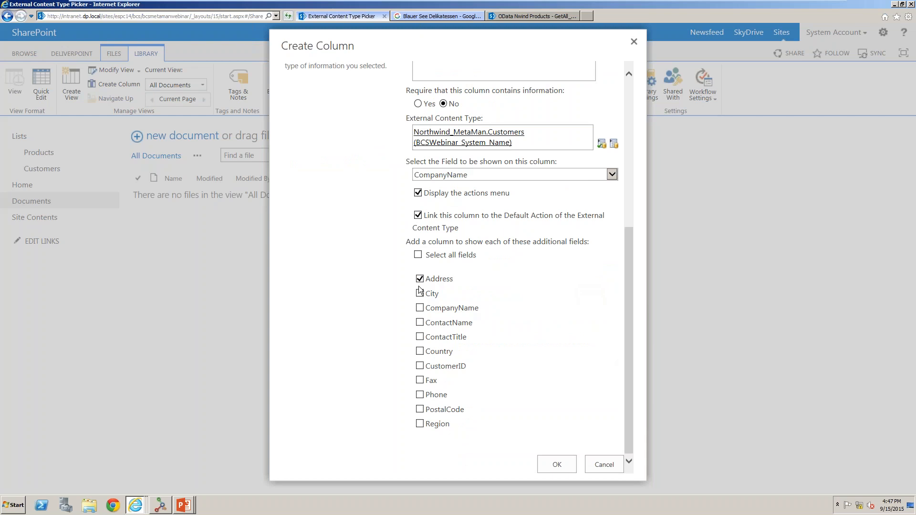
left_click(420, 294)
left_click(420, 351)
left_click(556, 465)
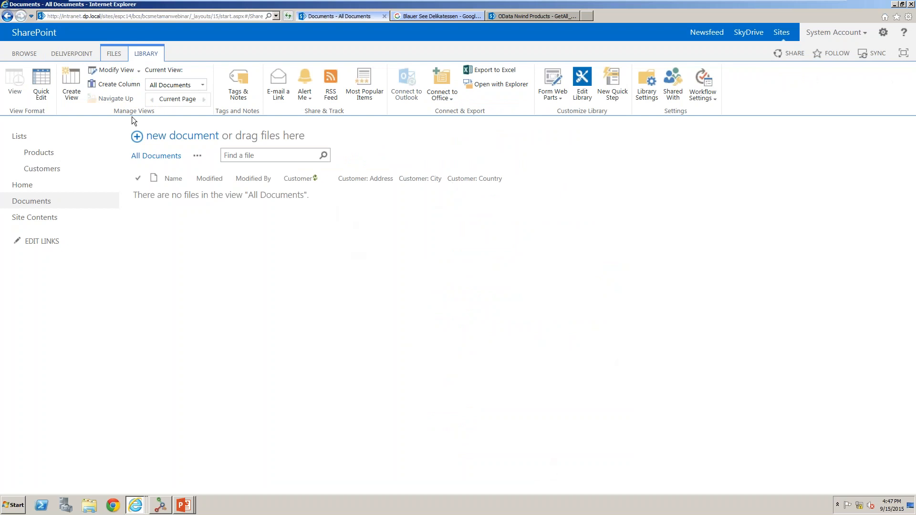
Create a new document from the library and insert the Customer document property on its first line.
left_click(111, 52)
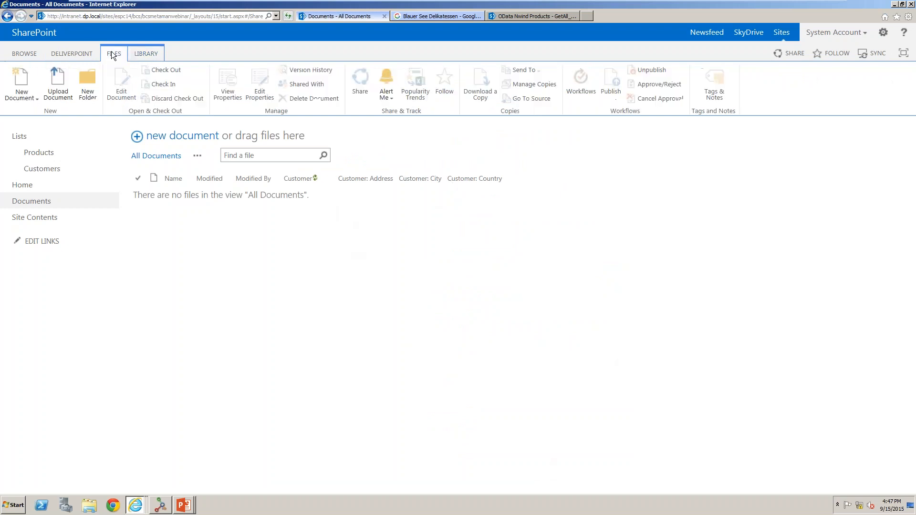
left_click(23, 78)
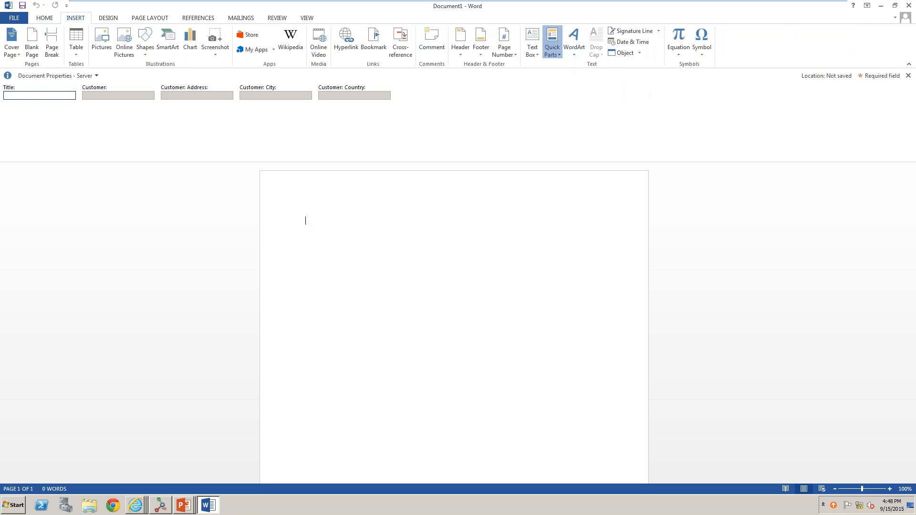
left_click(552, 43)
mouse_move(563, 76)
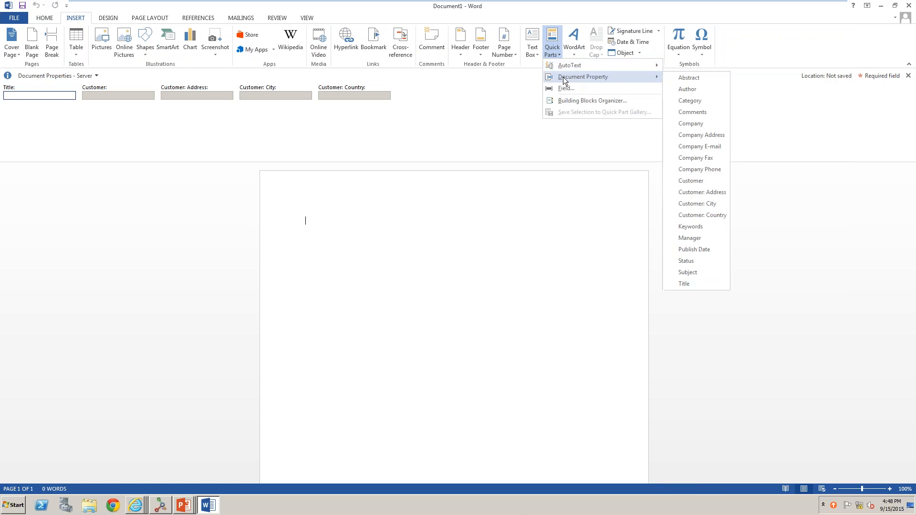
left_click(696, 180)
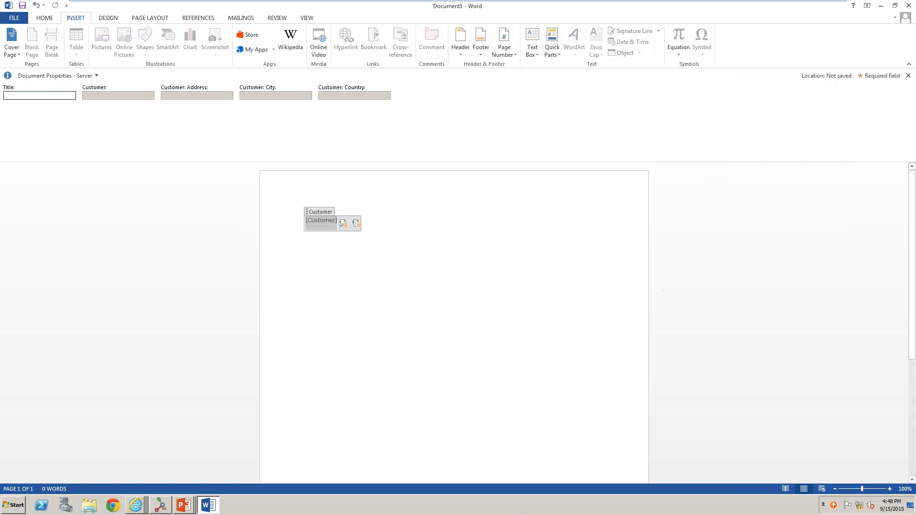
left_click(468, 236)
key("Return")
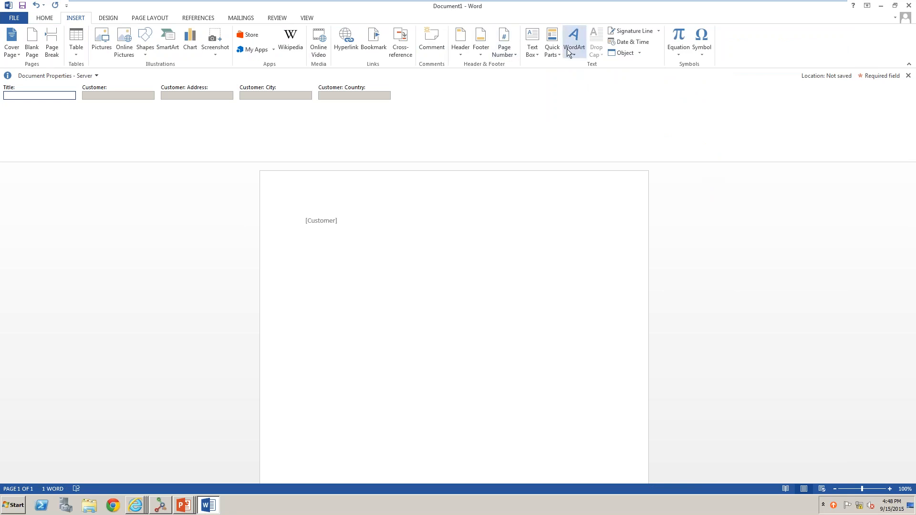
Insert the Customer: Address, Customer: City and Customer: Country document properties on separate lines below it.
left_click(552, 53)
mouse_move(656, 79)
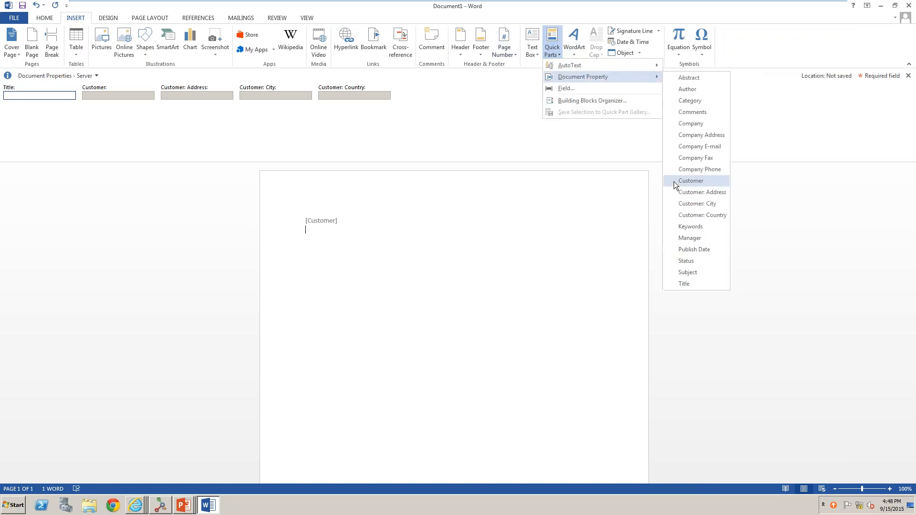
left_click(698, 192)
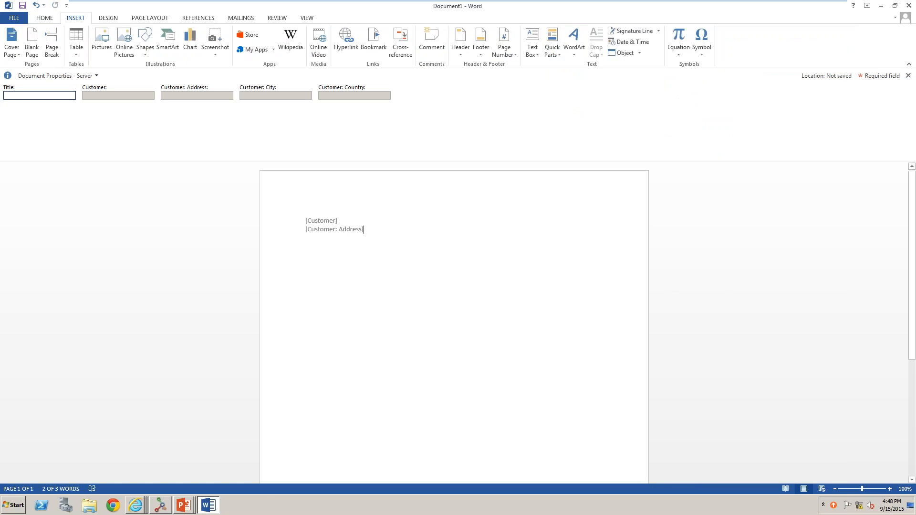
key("Return")
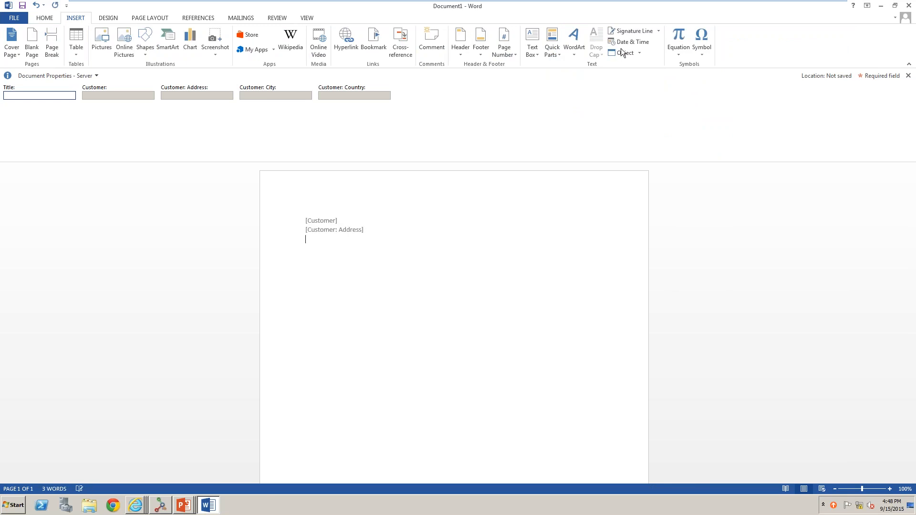
left_click(552, 43)
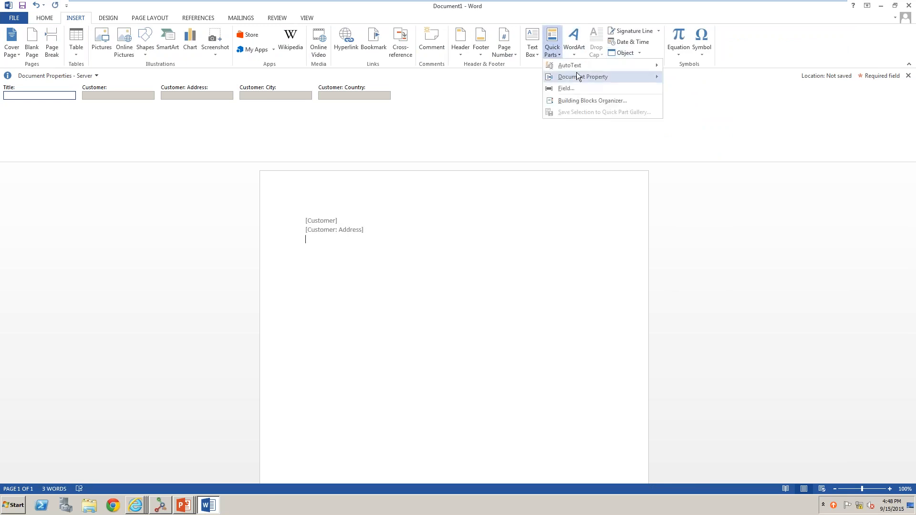
mouse_move(579, 76)
left_click(701, 203)
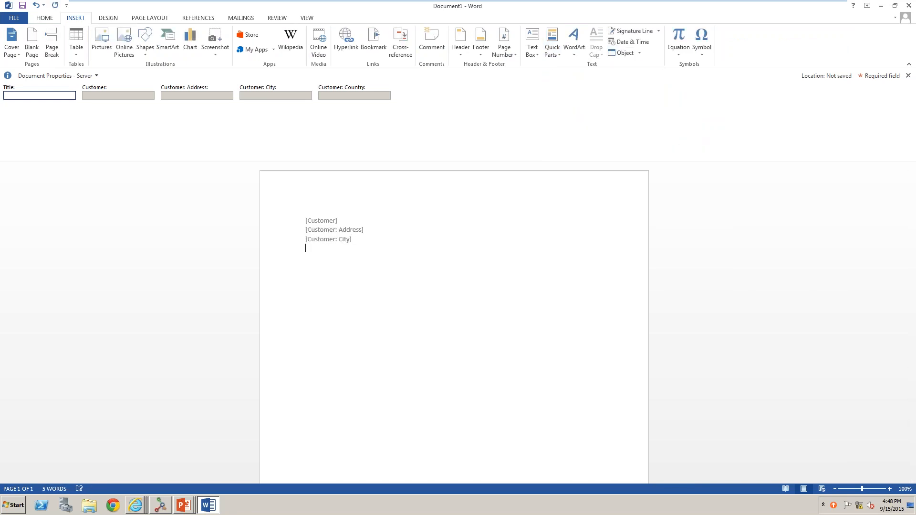
left_click(555, 56)
mouse_move(582, 76)
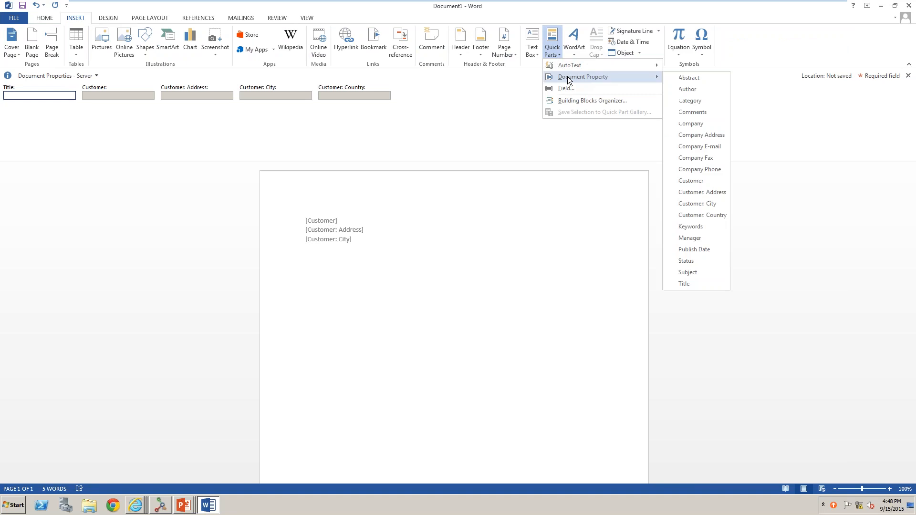
left_click(700, 215)
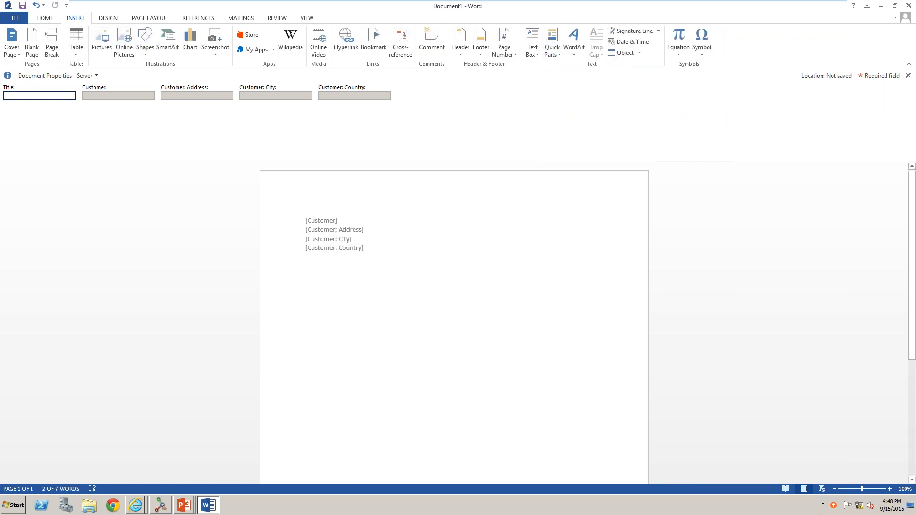
Add two blank lines and generate sample body text with =lorem().
key("Return")
key("Return")
type("=")
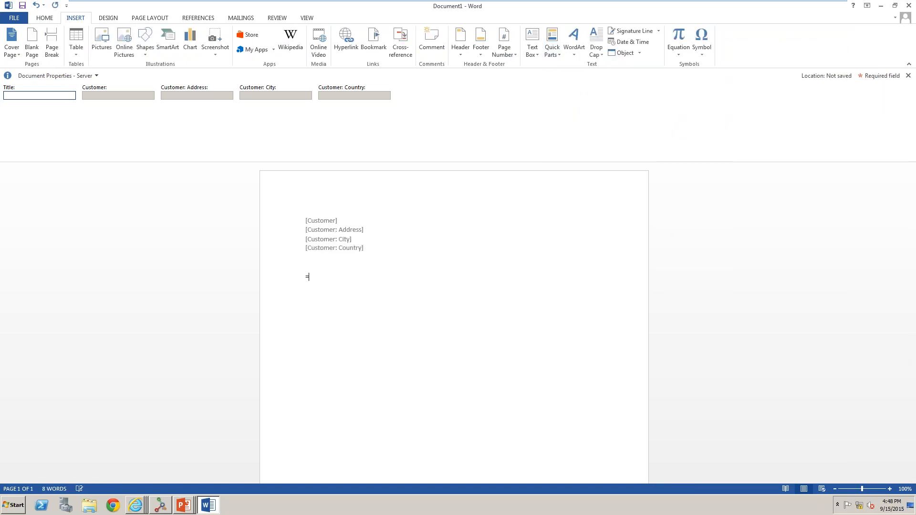
type("lorem()")
key("Return")
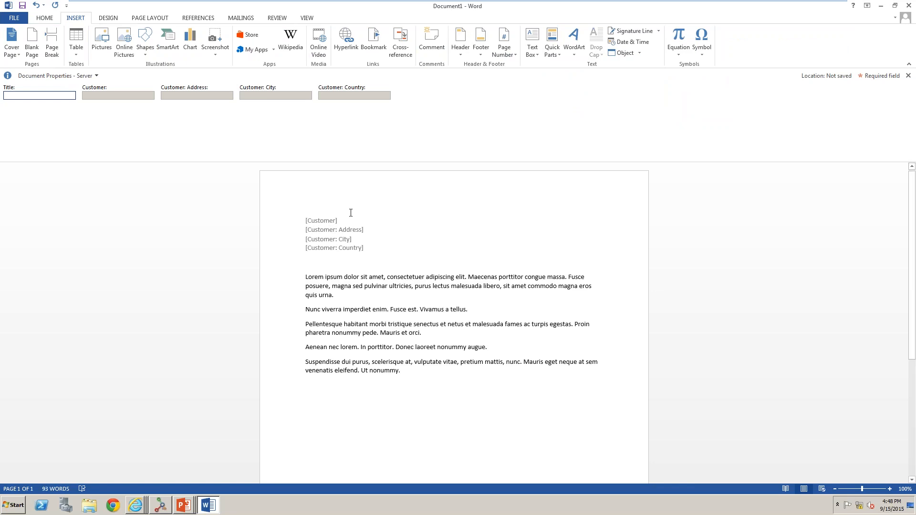
Try to choose a customer for the Customer property through the external data picker, then cancel it.
left_click(319, 221)
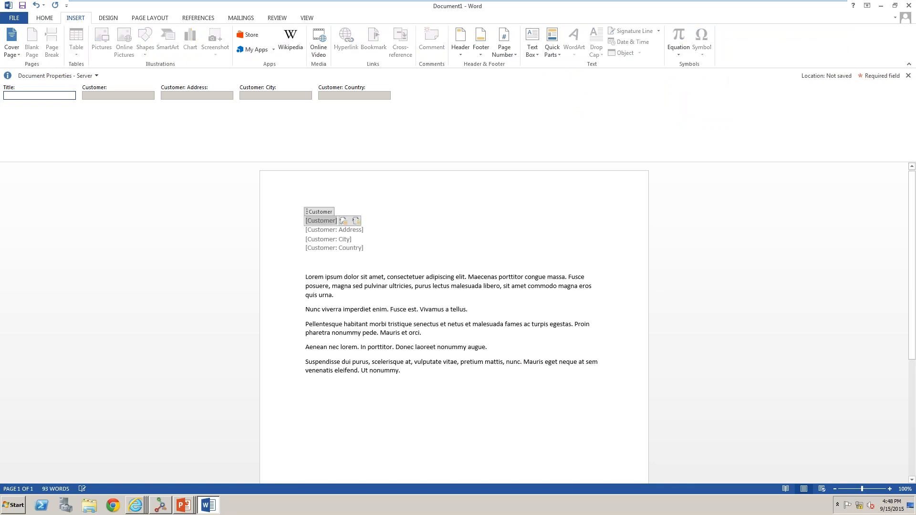
left_click(359, 219)
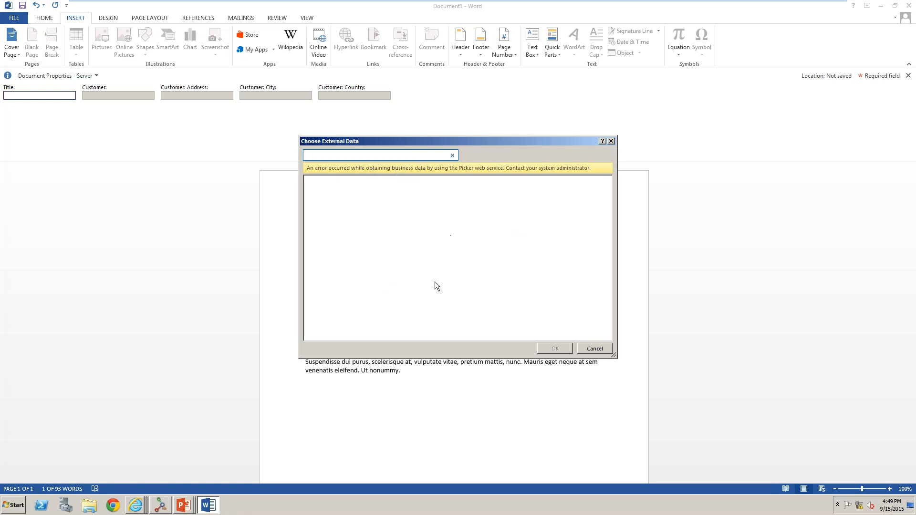
left_click(596, 348)
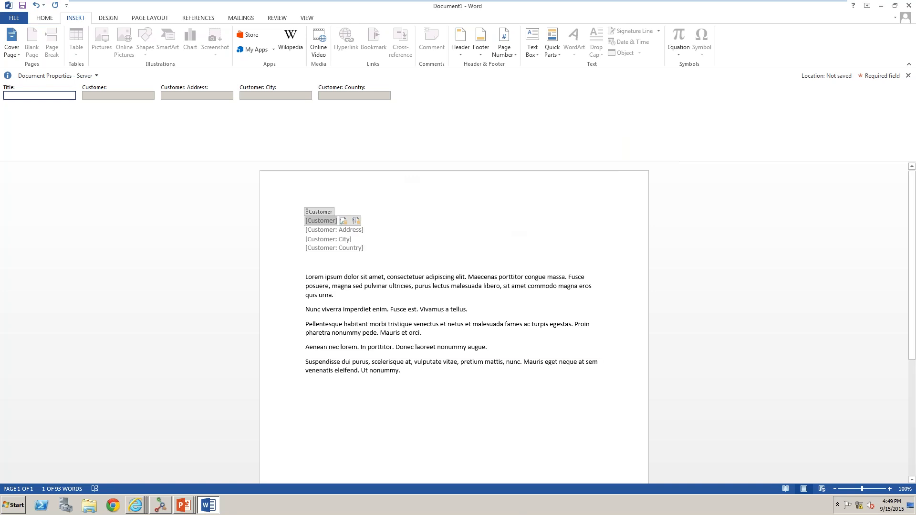
Close the Word document without saving it.
left_click(496, 295)
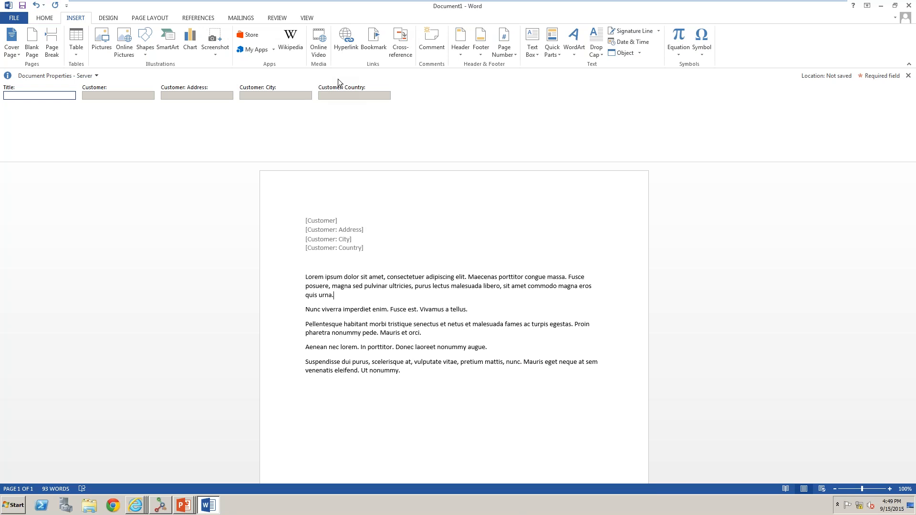
left_click(909, 5)
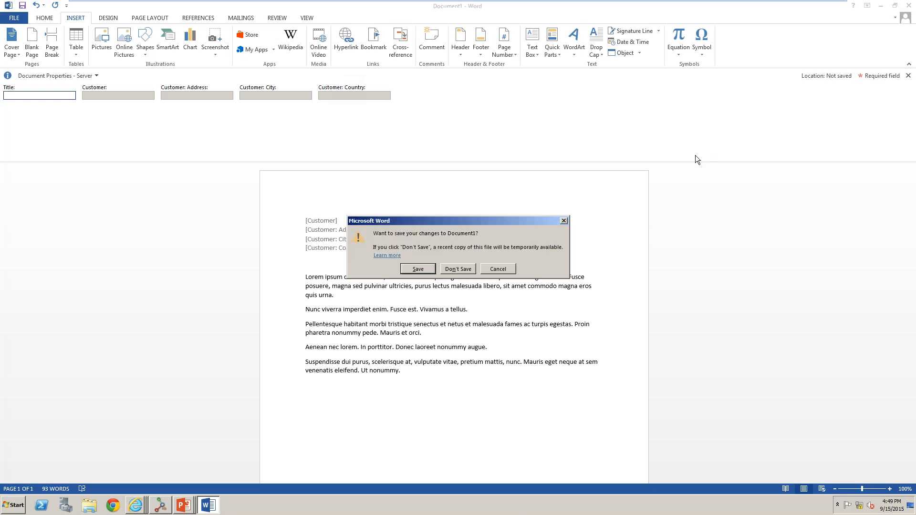
left_click(458, 269)
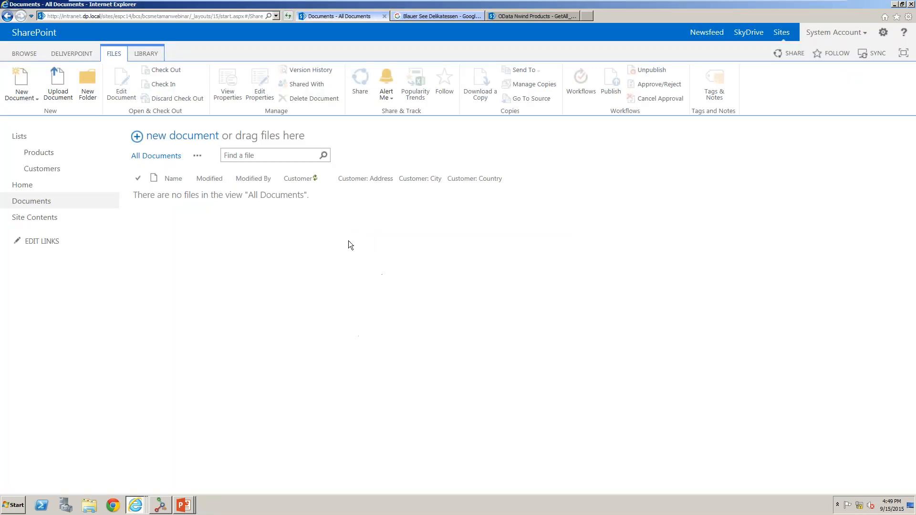
Upload the file Gary_SQL.bdcm from the Desktop to the Documents library.
left_click(68, 88)
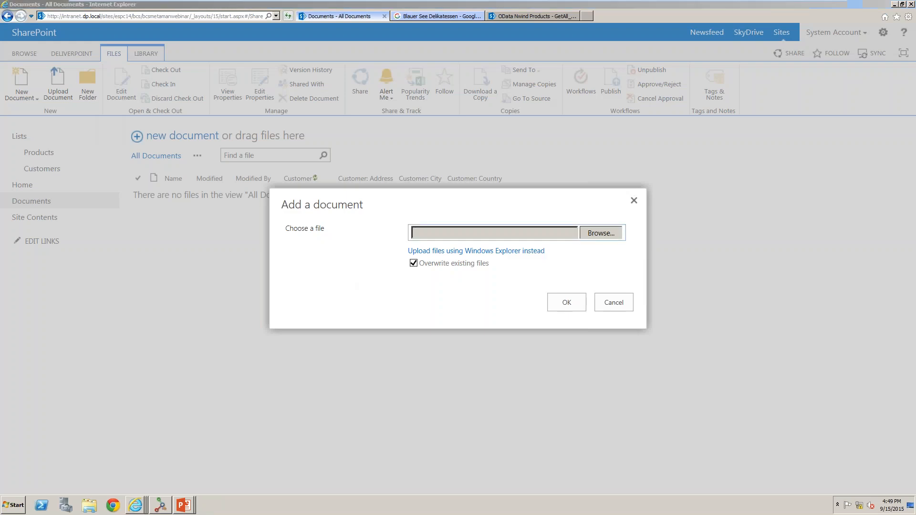
left_click(481, 243)
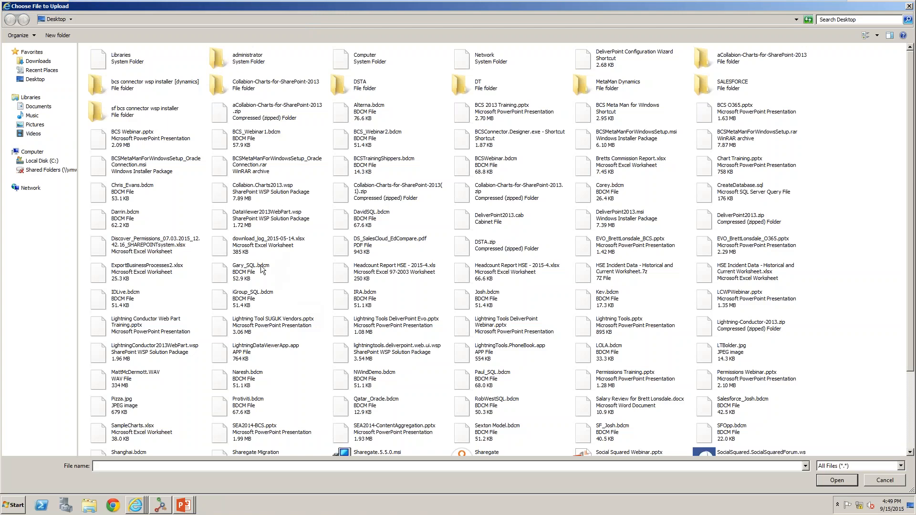
left_click(261, 271)
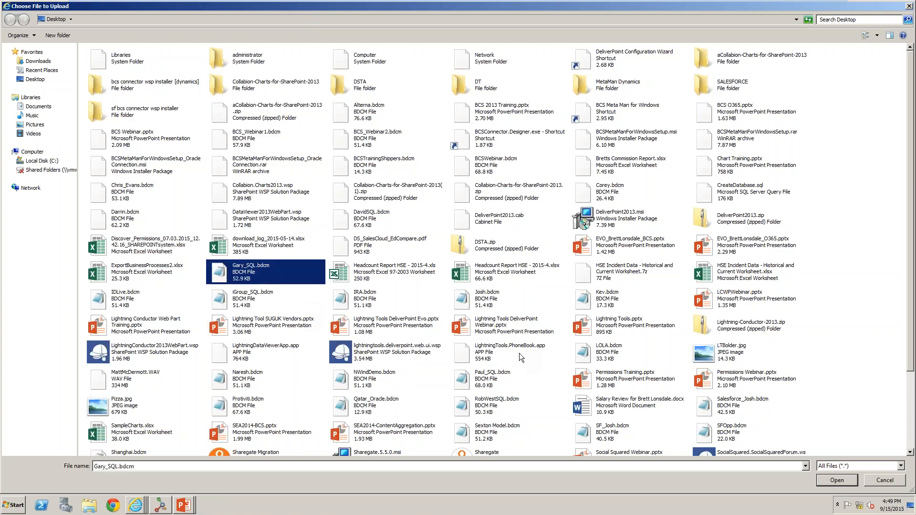
left_click(826, 482)
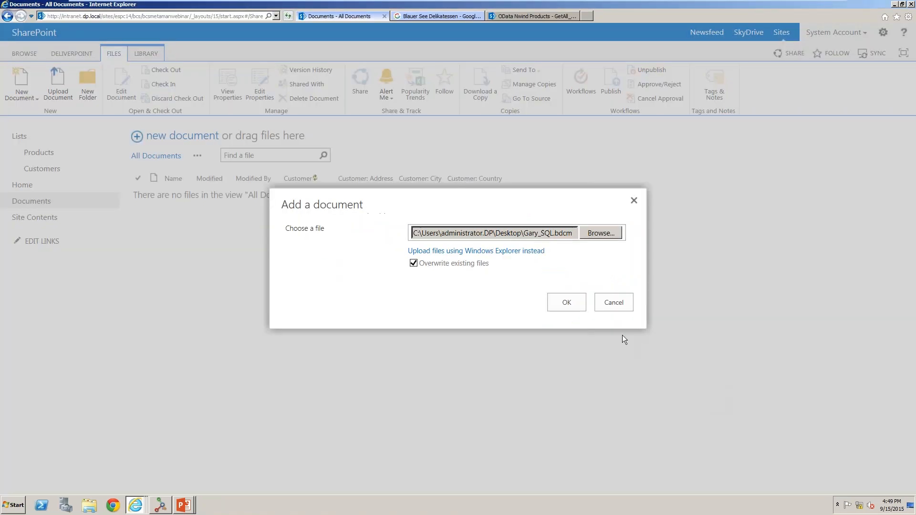
left_click(567, 302)
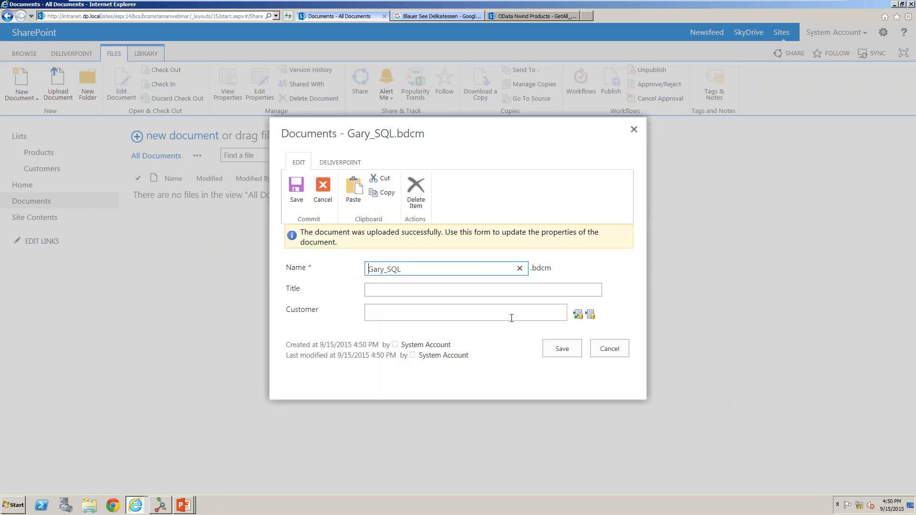
Choose customer BOLID in the document's Customer picker and save the document properties.
left_click(591, 315)
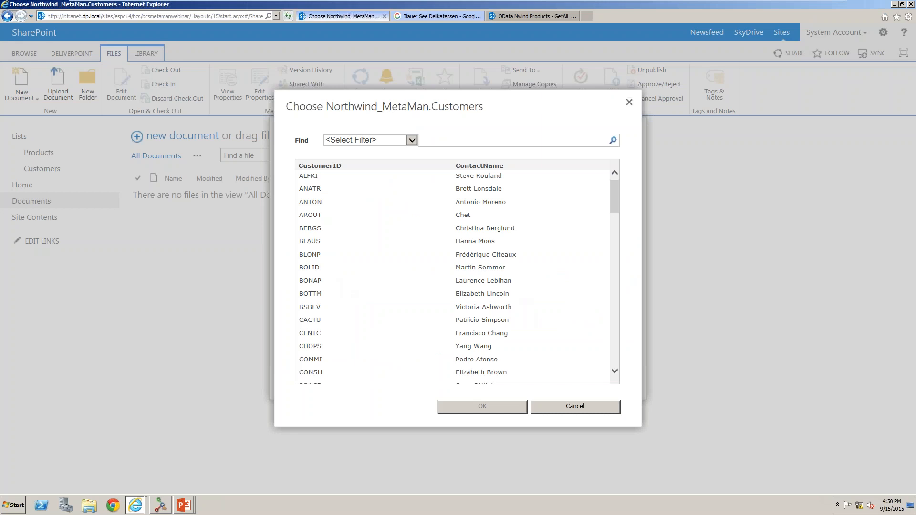
left_click(481, 267)
left_click(471, 409)
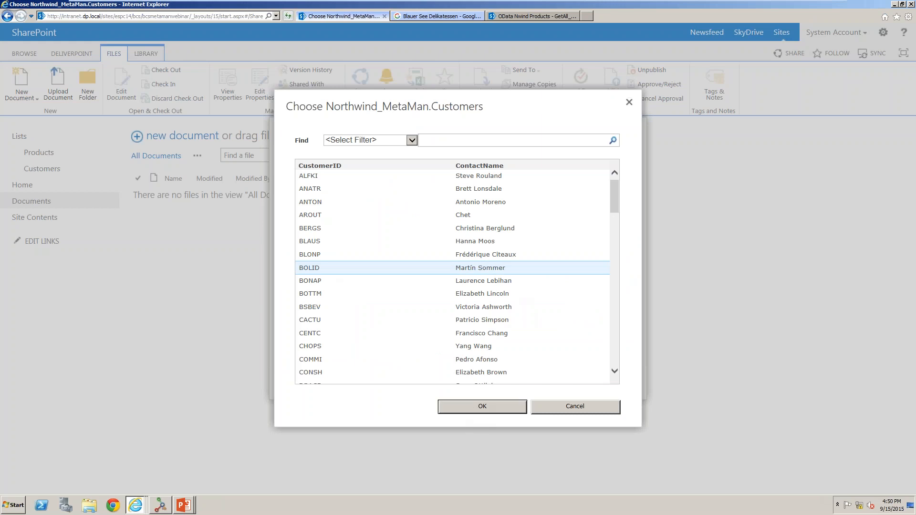
left_click(550, 353)
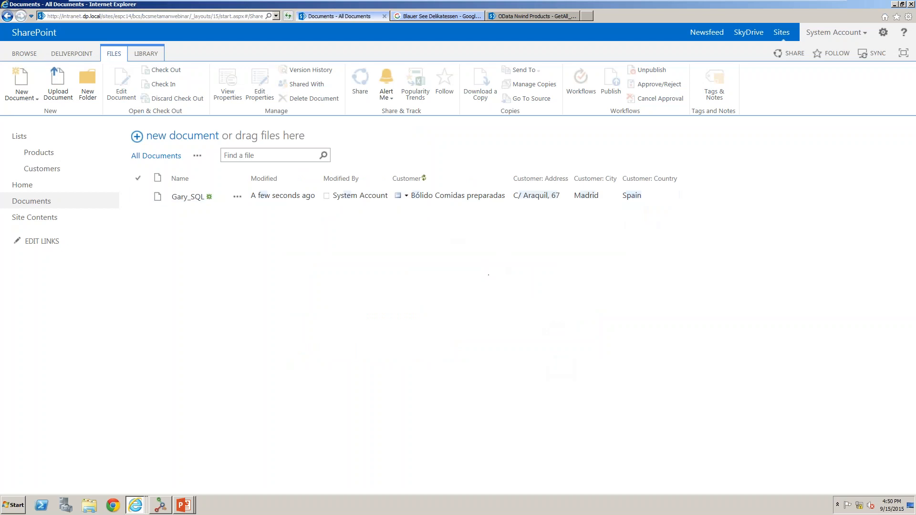
Switch to the PowerPoint slide show, advance to the Search slide, and return to the browser.
left_click(23, 53)
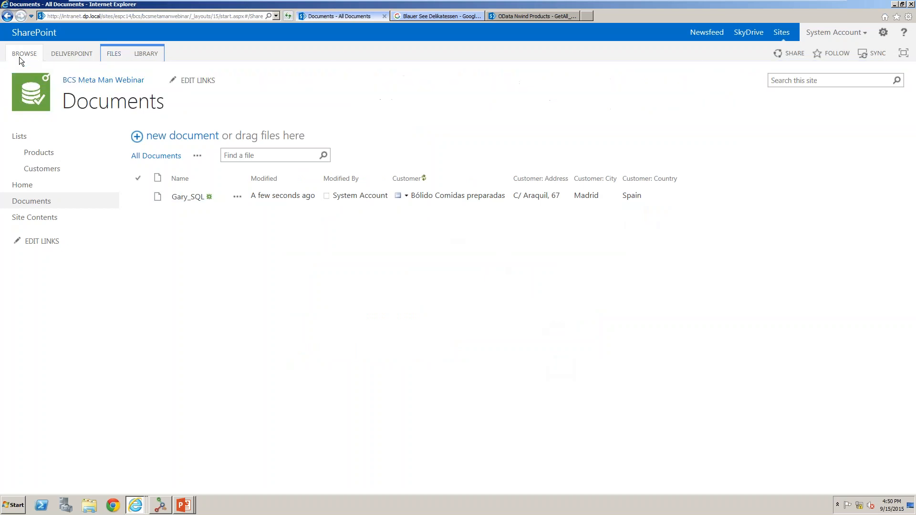
mouse_move(184, 505)
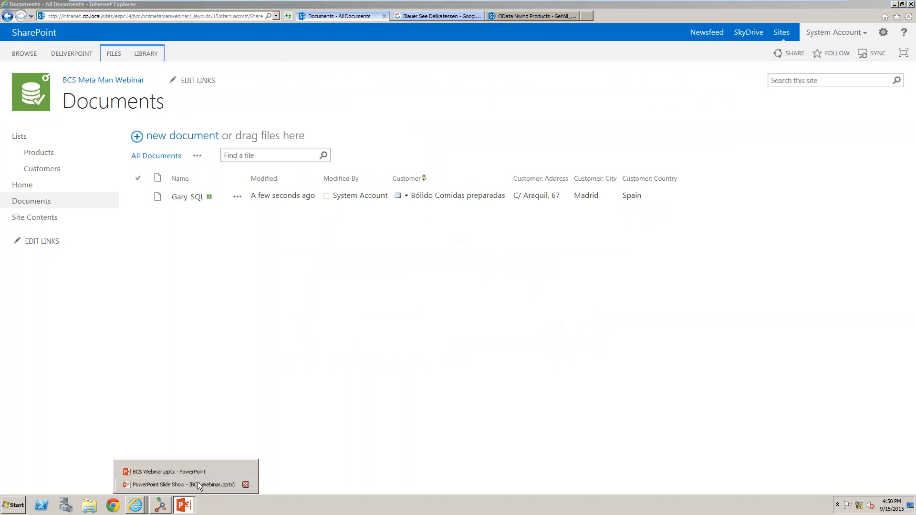
left_click(162, 482)
key("Right")
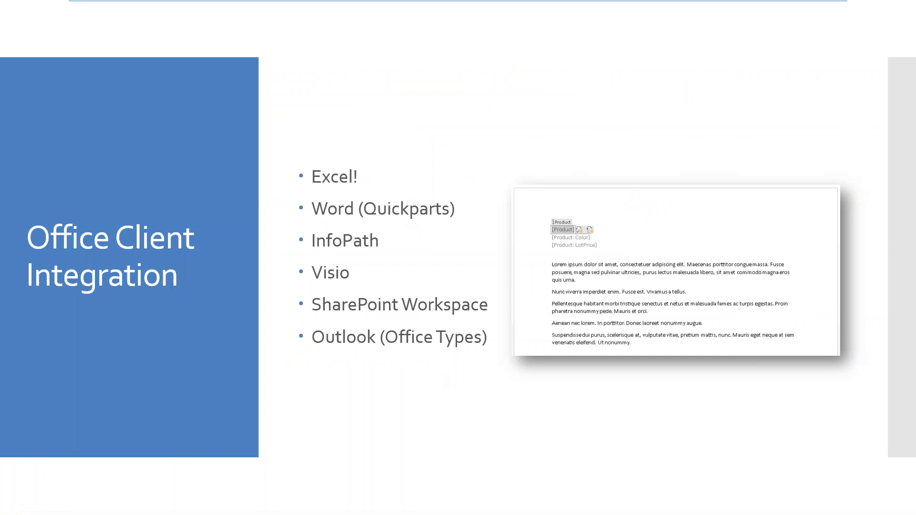
left_click(588, 322)
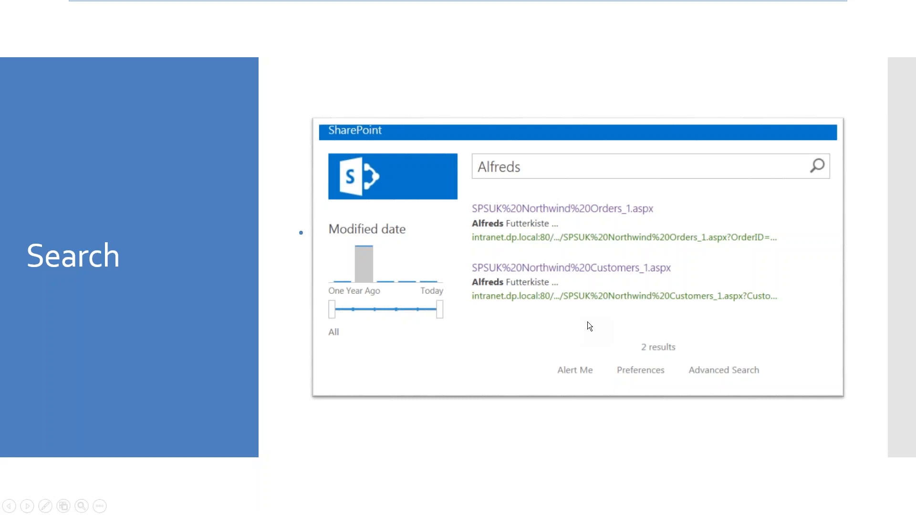
key("alt+Tab")
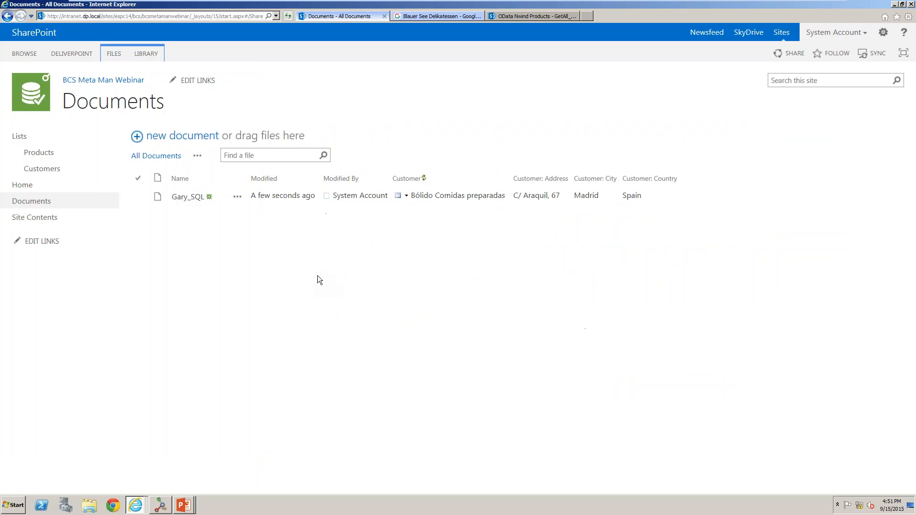
Open the intranet search site from the address history and search for Lager.
left_click(276, 16)
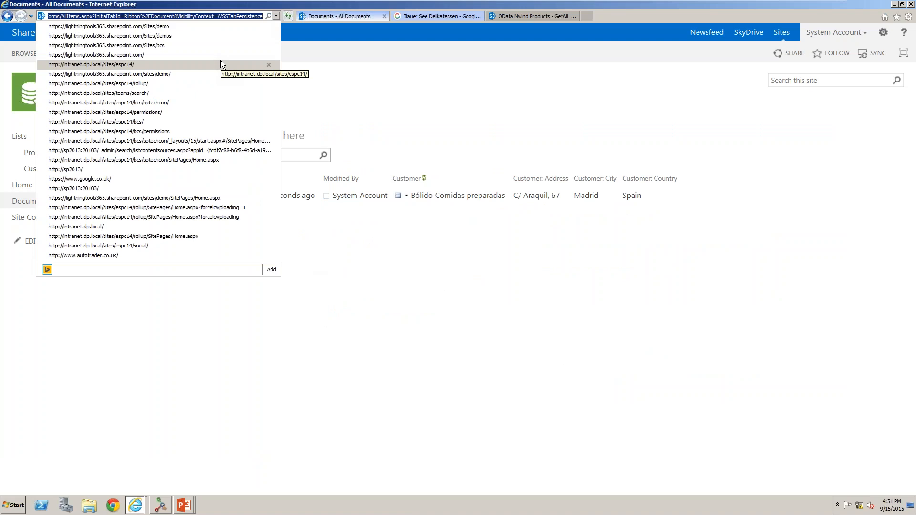
left_click(198, 93)
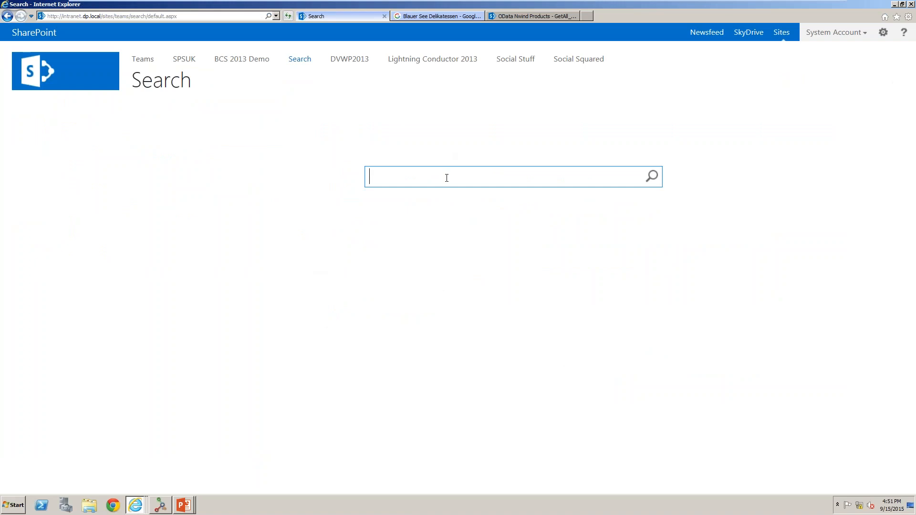
type("Lager")
key("Return")
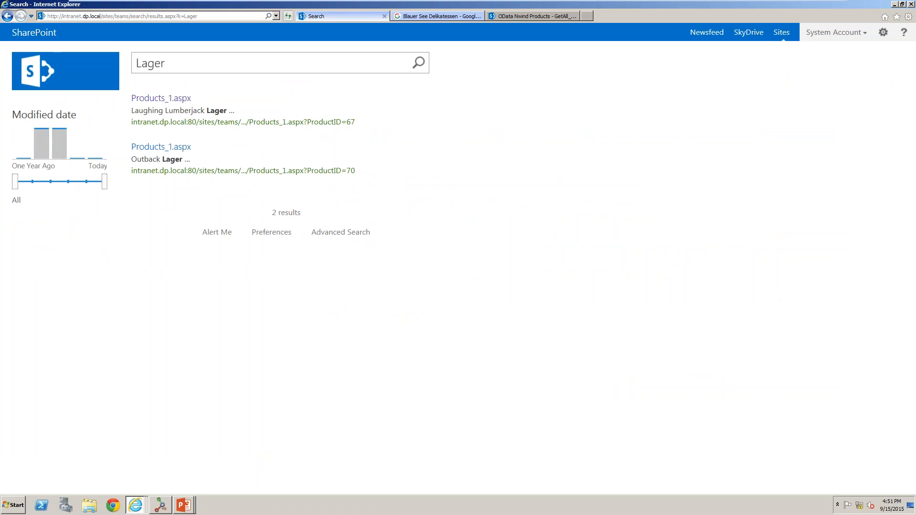
Switch to Central Administration and open the Search Service Application's content sources through Farm Search Administration.
mouse_move(262, 129)
mouse_move(205, 157)
mouse_move(168, 509)
mouse_move(135, 506)
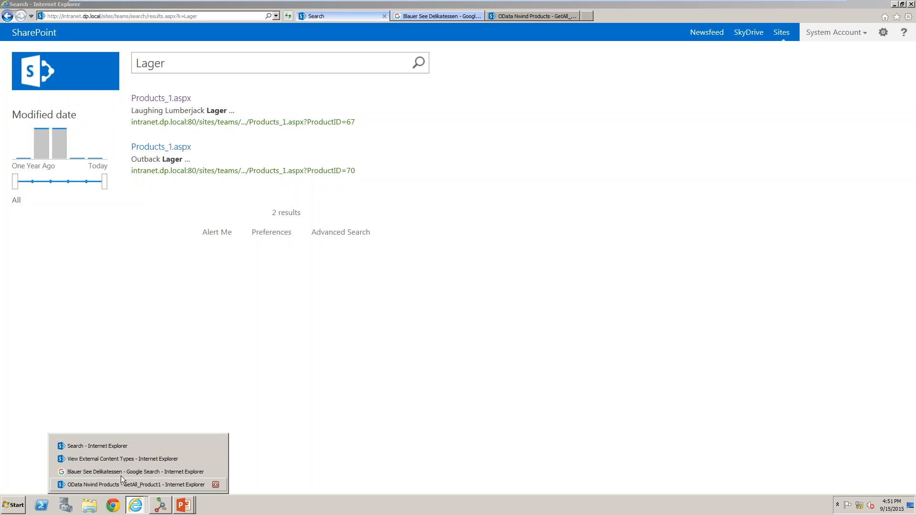
key("alt+Tab")
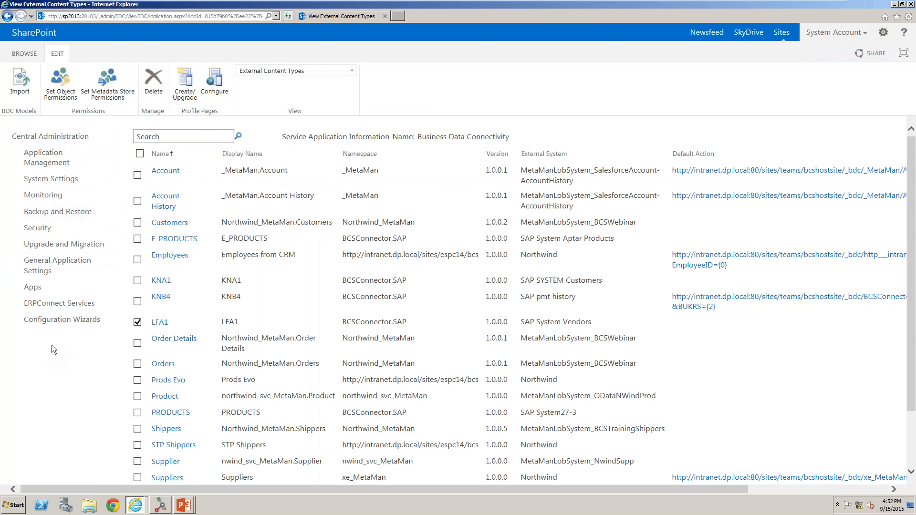
left_click(40, 272)
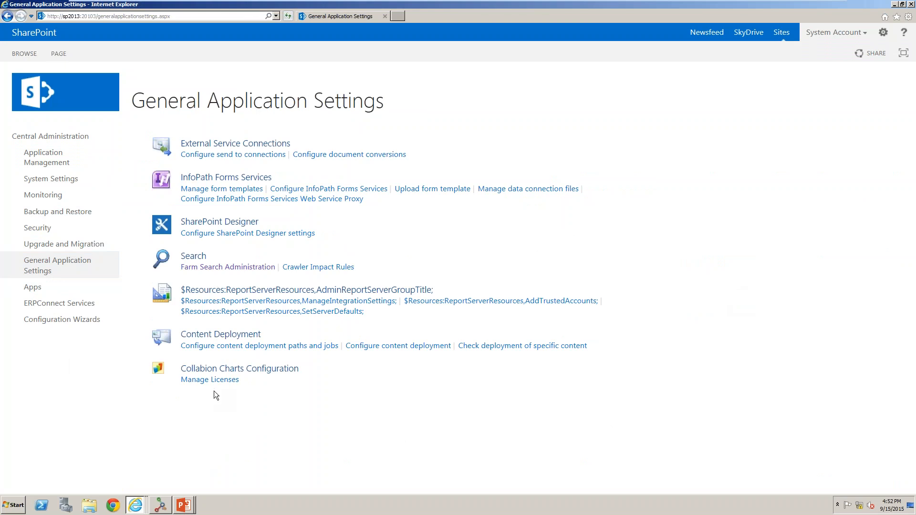
left_click(255, 269)
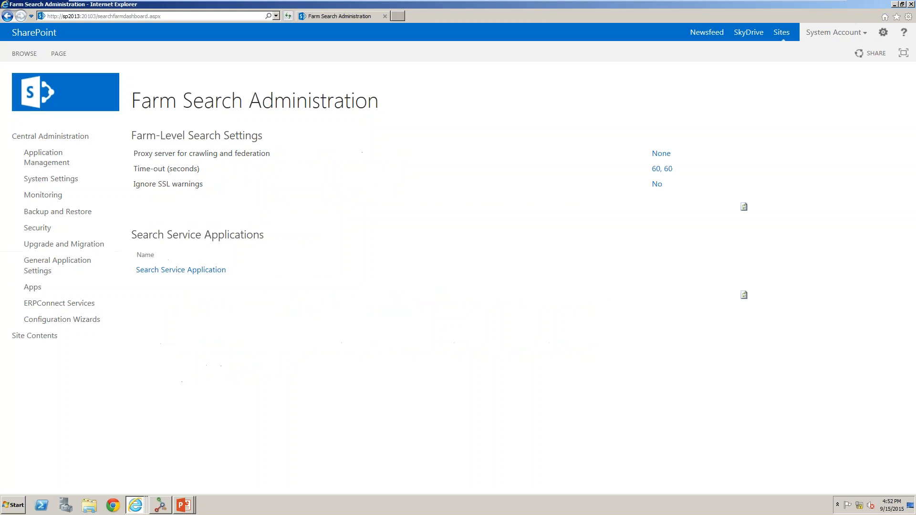
left_click(218, 272)
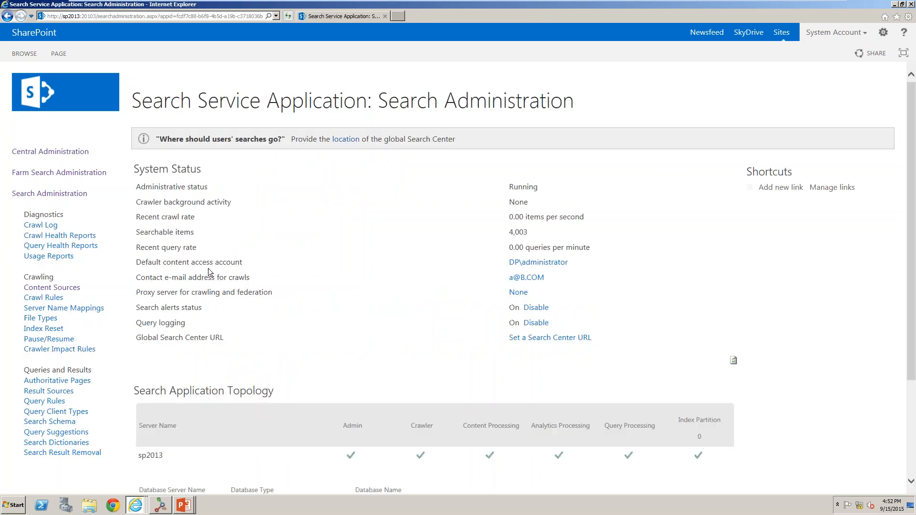
scroll(227, 215, "down", 3)
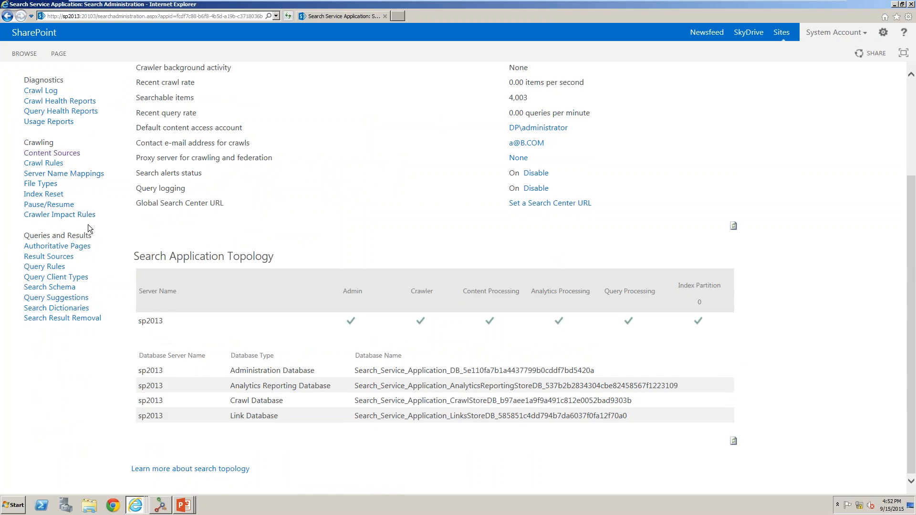
left_click(58, 153)
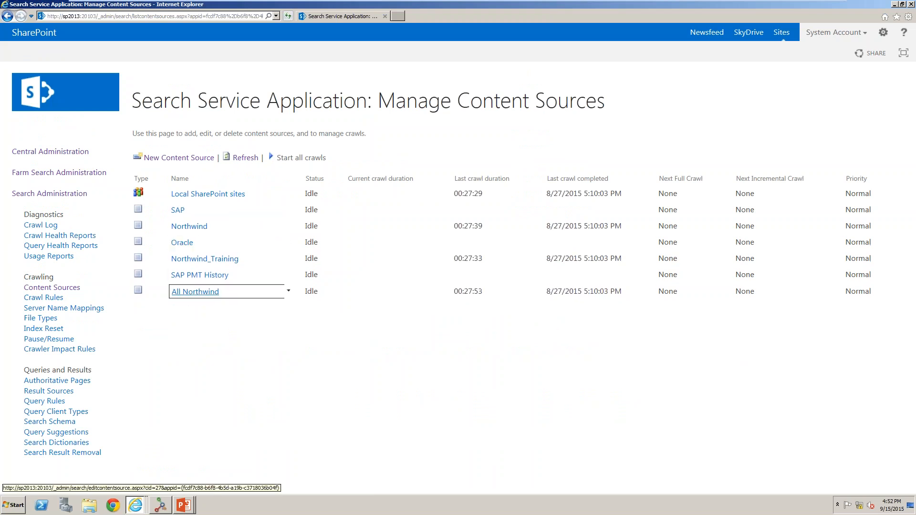
Start a new content source and set its type to Line of Business Data.
left_click(179, 157)
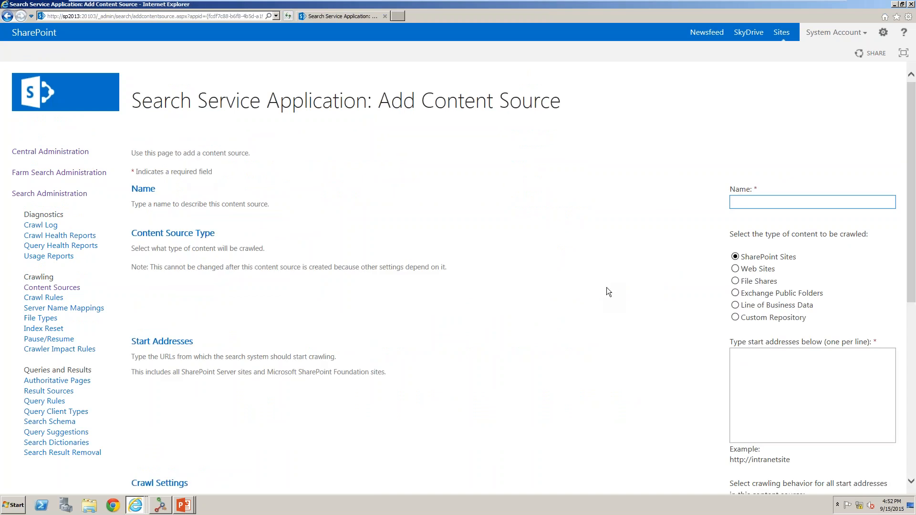
left_click(735, 305)
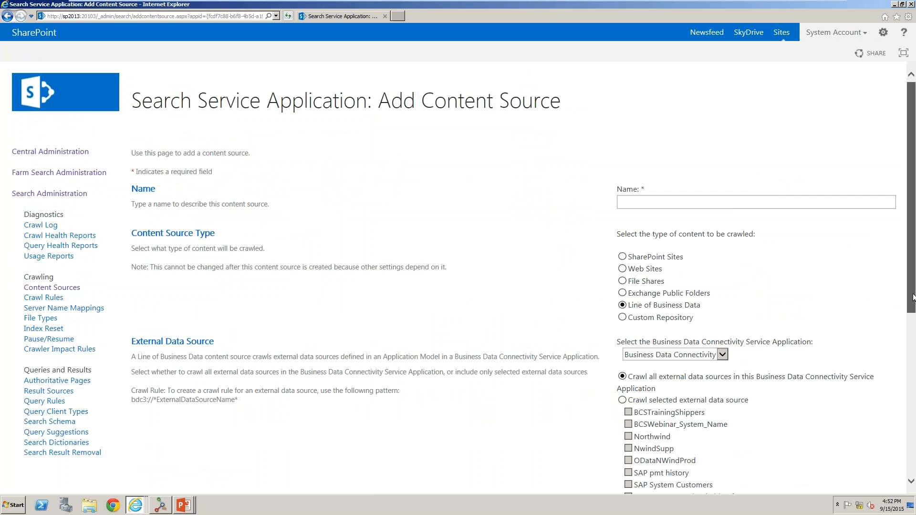
scroll(772, 273, "down", 2)
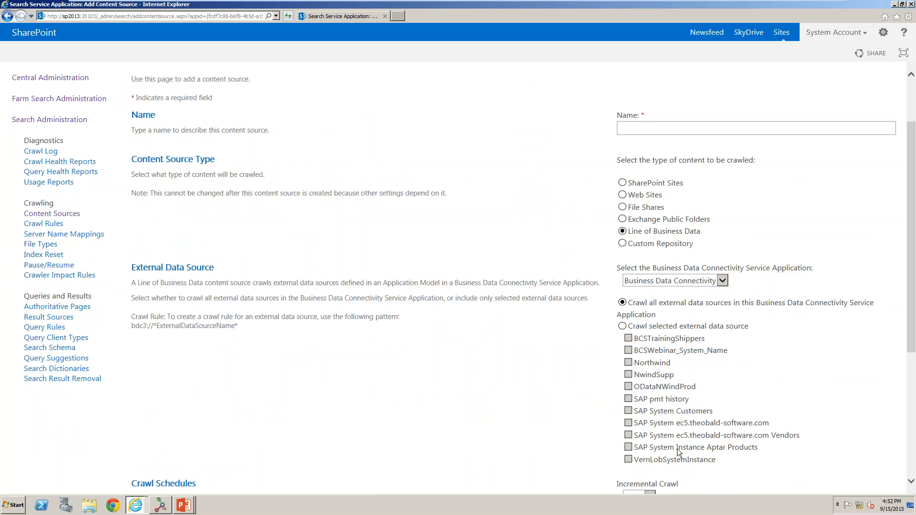